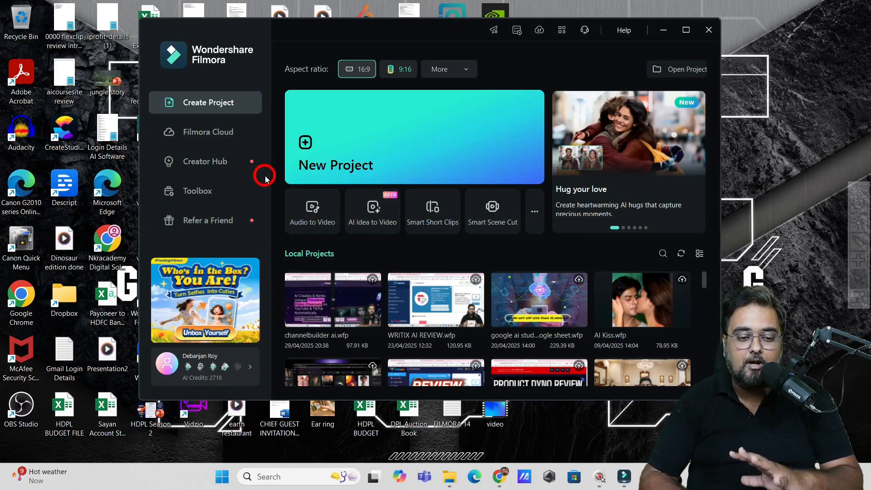
Create a new 16:9 project and set the workspace layout to Default.
{"action": "left_click", "coordinate": [373, 142]}
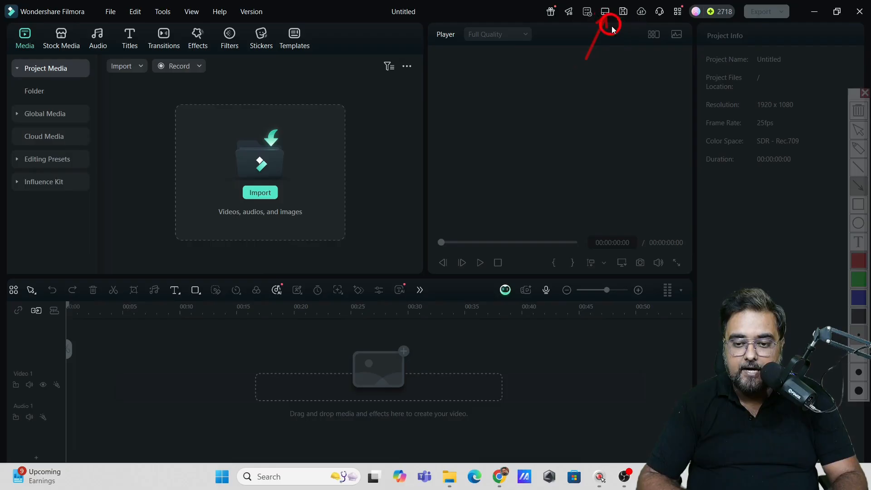
{"action": "left_click", "coordinate": [605, 12]}
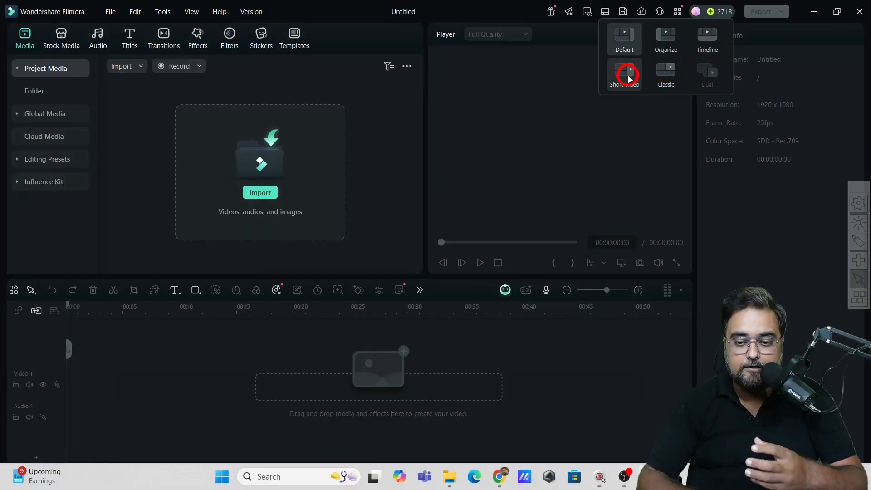
{"action": "left_click", "coordinate": [629, 47]}
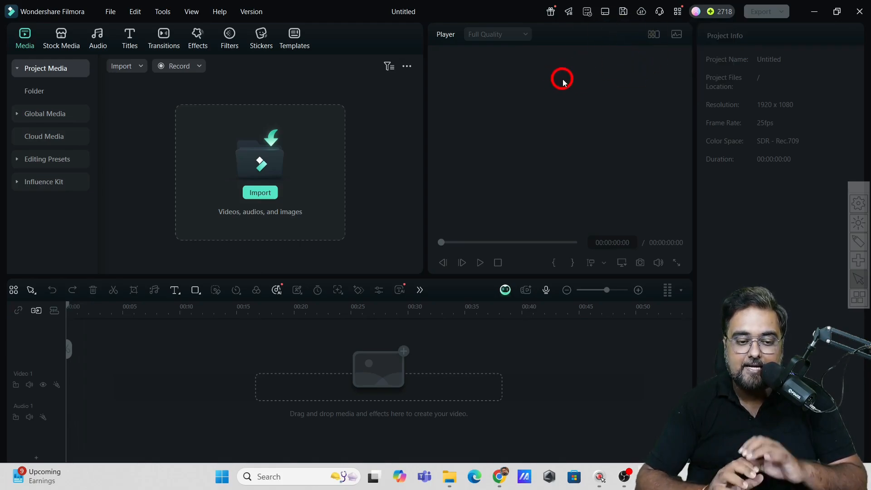
{"action": "left_click", "coordinate": [858, 241]}
{"action": "left_click", "coordinate": [858, 187]}
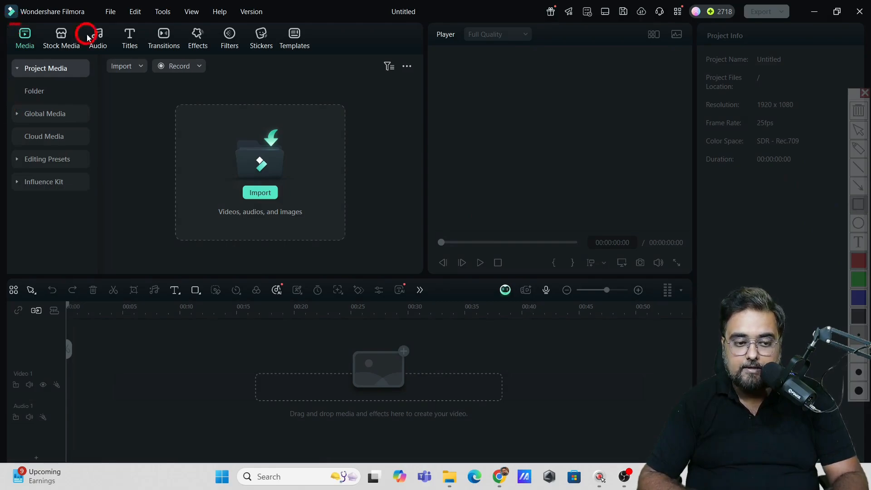
{"action": "left_click_drag", "start_coordinate": [184, 49], "coordinate": [350, 56]}
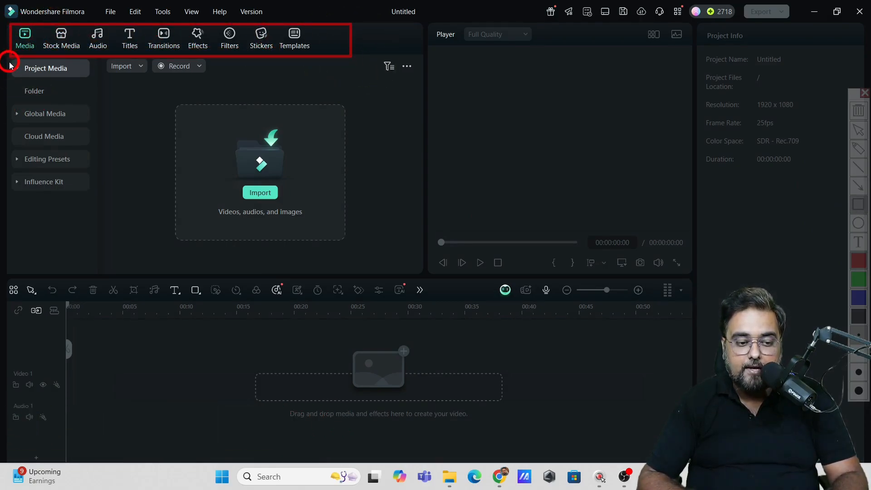
{"action": "left_click_drag", "start_coordinate": [79, 157], "coordinate": [90, 202]}
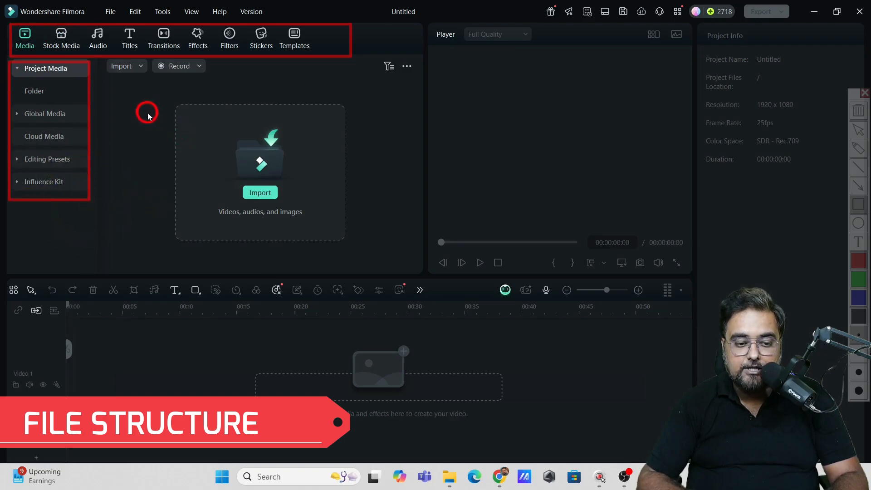
{"action": "mouse_move", "coordinate": [129, 94]}
{"action": "left_mouse_down"}
{"action": "mouse_move", "coordinate": [240, 187]}
{"action": "mouse_move", "coordinate": [391, 265]}
{"action": "left_mouse_up"}
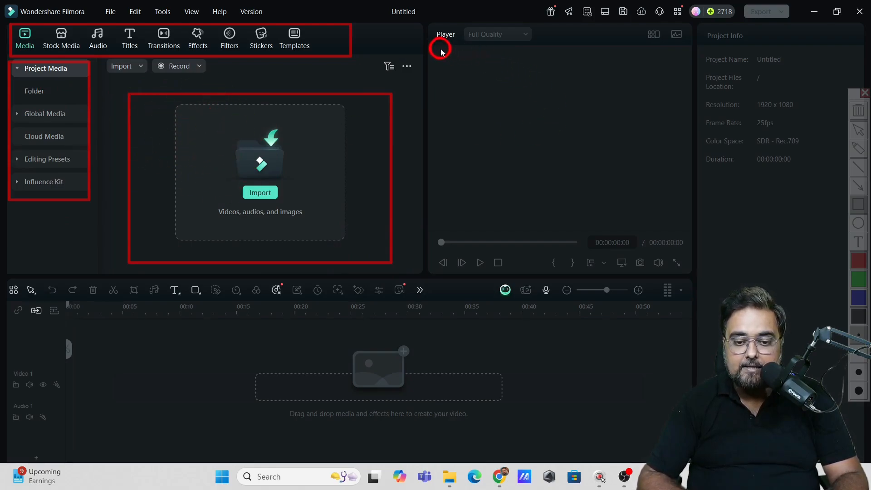
{"action": "mouse_move", "coordinate": [441, 51]}
{"action": "left_mouse_down"}
{"action": "mouse_move", "coordinate": [526, 171]}
{"action": "mouse_move", "coordinate": [647, 206]}
{"action": "mouse_move", "coordinate": [672, 227]}
{"action": "left_mouse_up"}
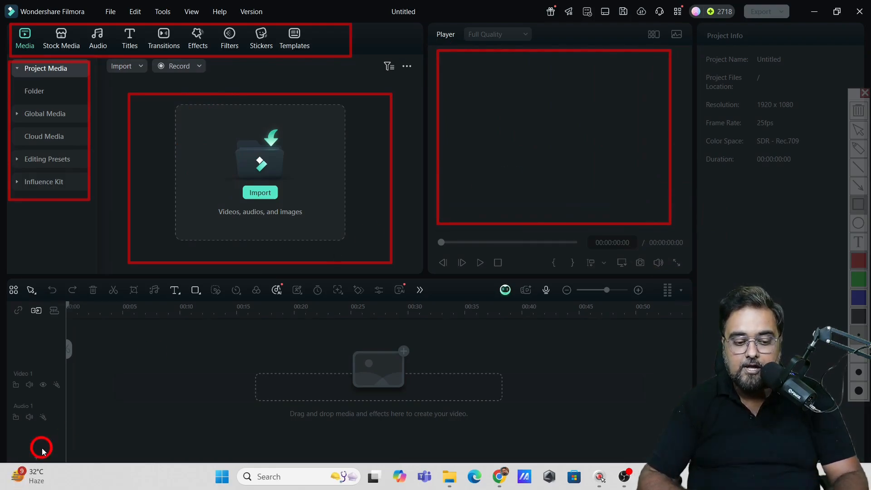
{"action": "mouse_move", "coordinate": [128, 355]}
{"action": "left_mouse_down"}
{"action": "mouse_move", "coordinate": [403, 461]}
{"action": "mouse_move", "coordinate": [587, 422]}
{"action": "mouse_move", "coordinate": [679, 439]}
{"action": "left_mouse_up"}
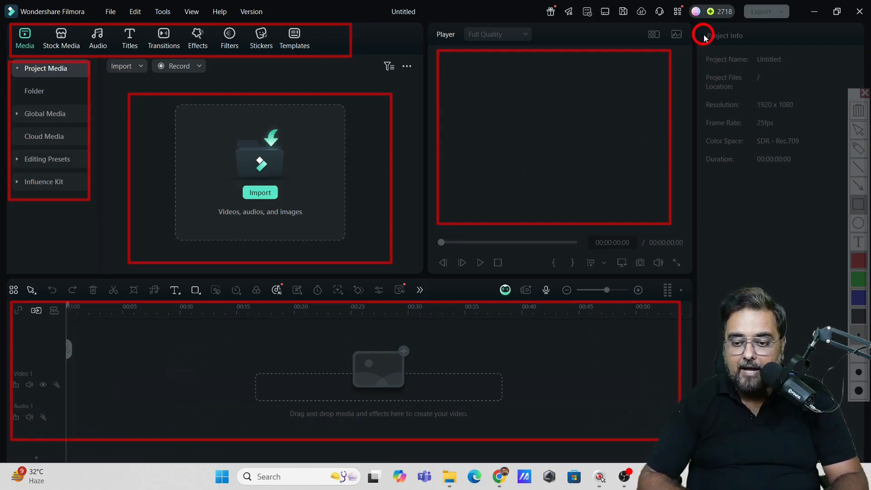
{"action": "mouse_move", "coordinate": [702, 31]}
{"action": "left_mouse_down"}
{"action": "mouse_move", "coordinate": [794, 136]}
{"action": "mouse_move", "coordinate": [833, 224]}
{"action": "left_mouse_up"}
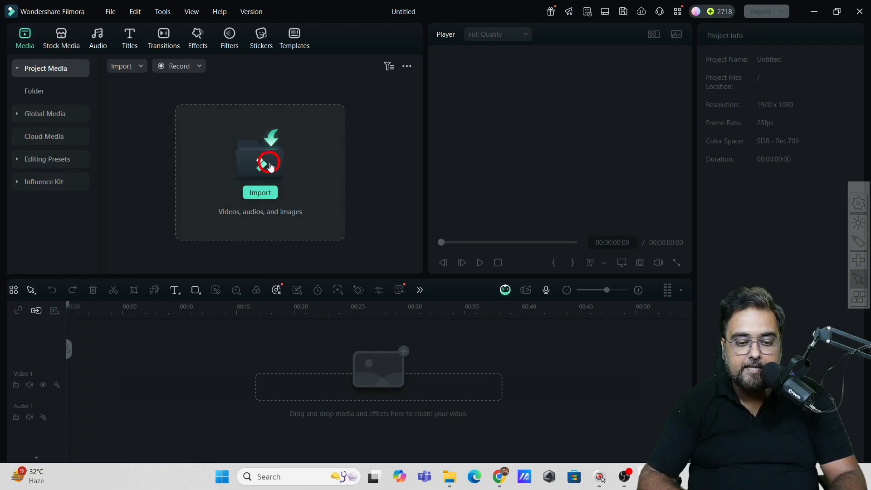
{"action": "left_click", "coordinate": [261, 191]}
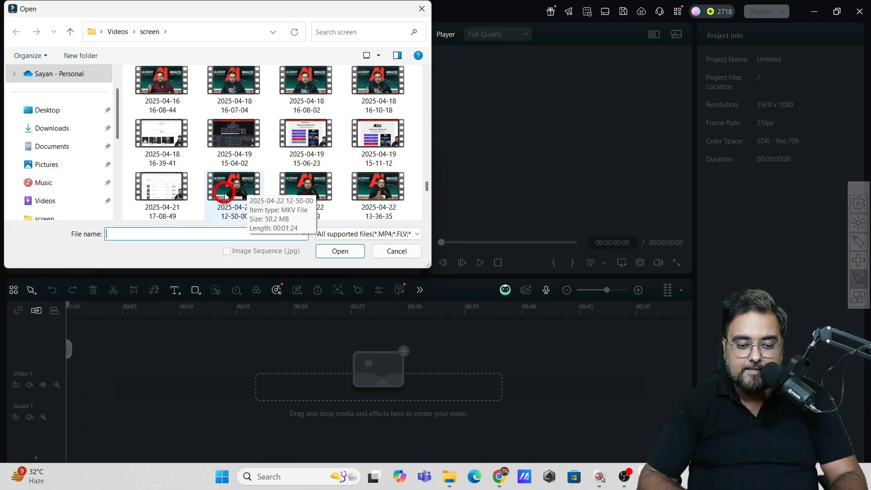
{"action": "left_click", "coordinate": [225, 195]}
{"action": "left_click", "coordinate": [284, 235]}
{"action": "left_click", "coordinate": [340, 250]}
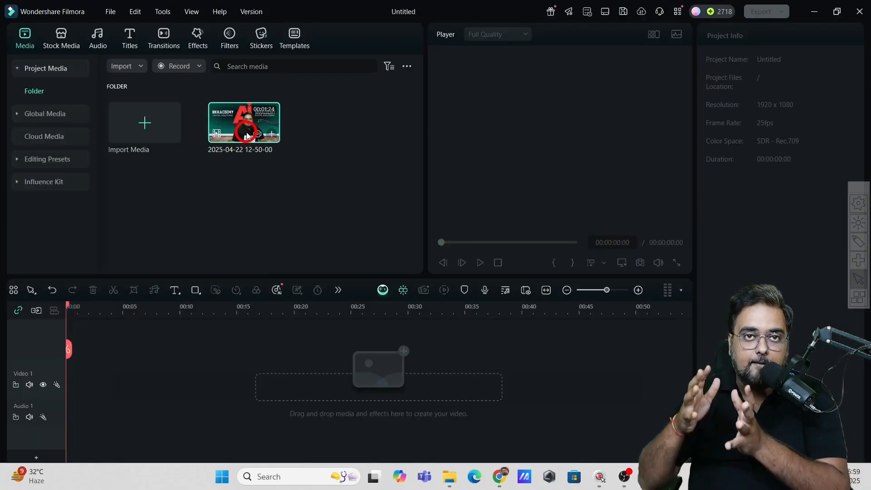
{"action": "left_click", "coordinate": [144, 134]}
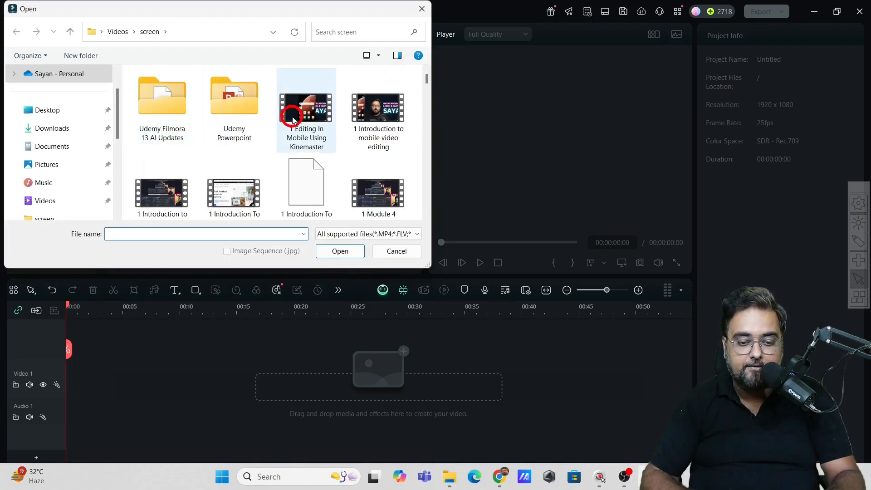
{"action": "left_click", "coordinate": [293, 120]}
{"action": "left_click", "coordinate": [333, 252]}
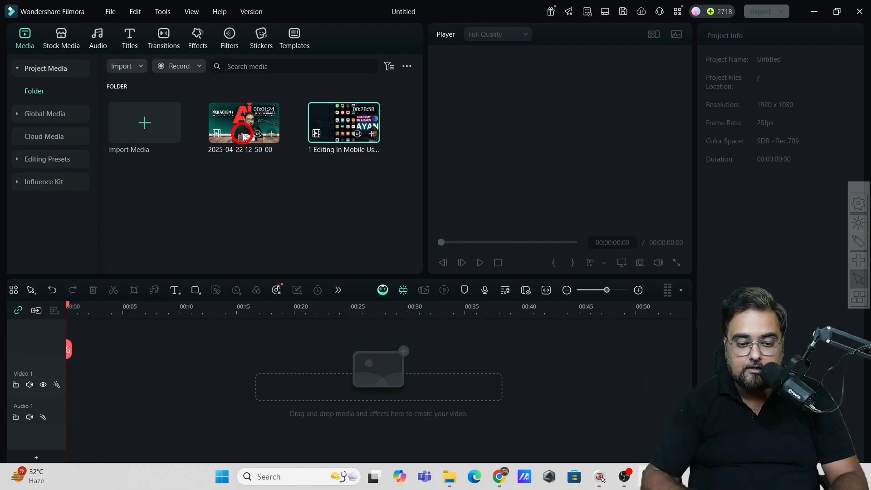
{"action": "left_click", "coordinate": [271, 136]}
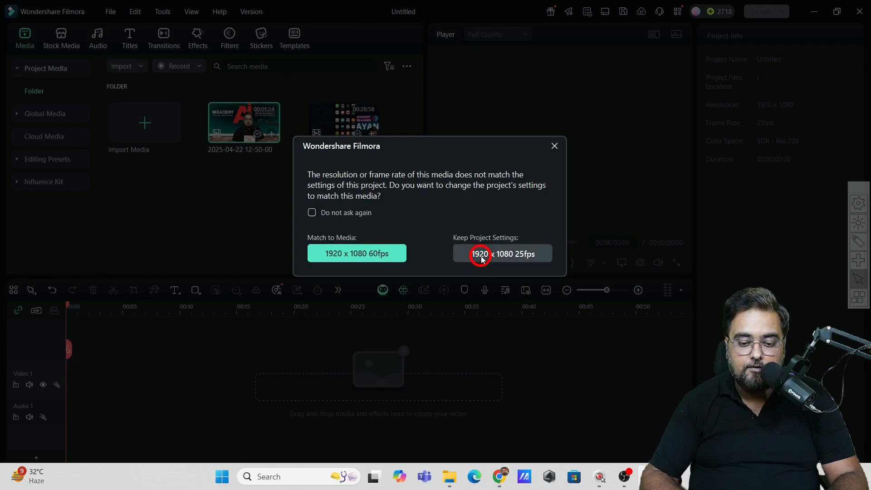
{"action": "left_click", "coordinate": [481, 254]}
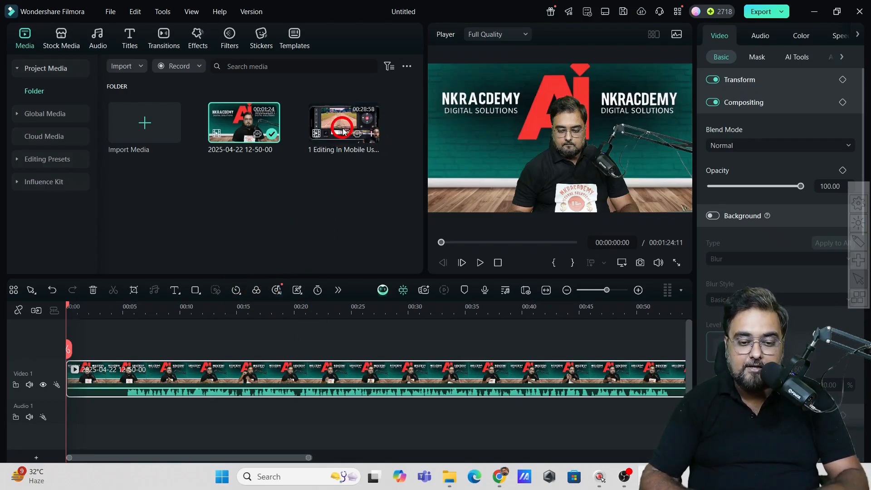
Place the Kinemaster clip on a second video track at about 9 seconds, keeping the project settings, and delete it from the timeline.
{"action": "left_click_drag", "start_coordinate": [342, 131], "coordinate": [350, 141]}
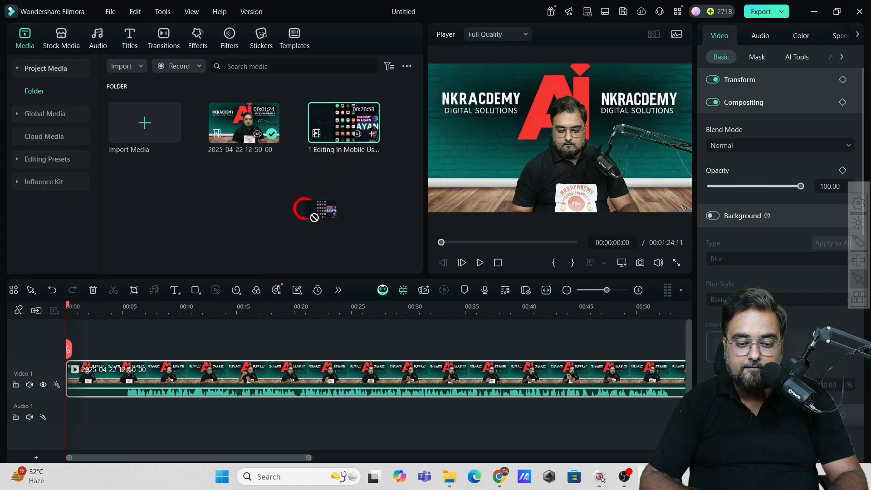
{"action": "left_click_drag", "start_coordinate": [228, 322], "coordinate": [167, 347]}
{"action": "left_click", "coordinate": [496, 254]}
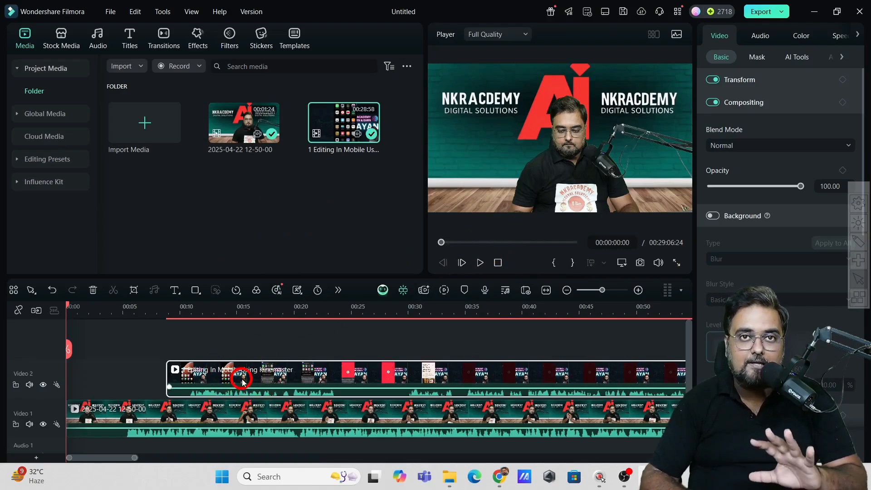
{"action": "key", "text": "Delete"}
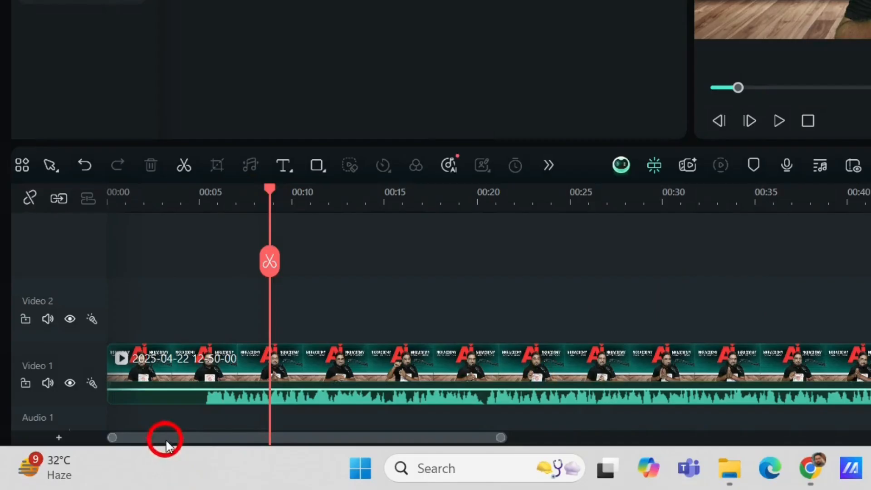
{"action": "left_click", "coordinate": [208, 399]}
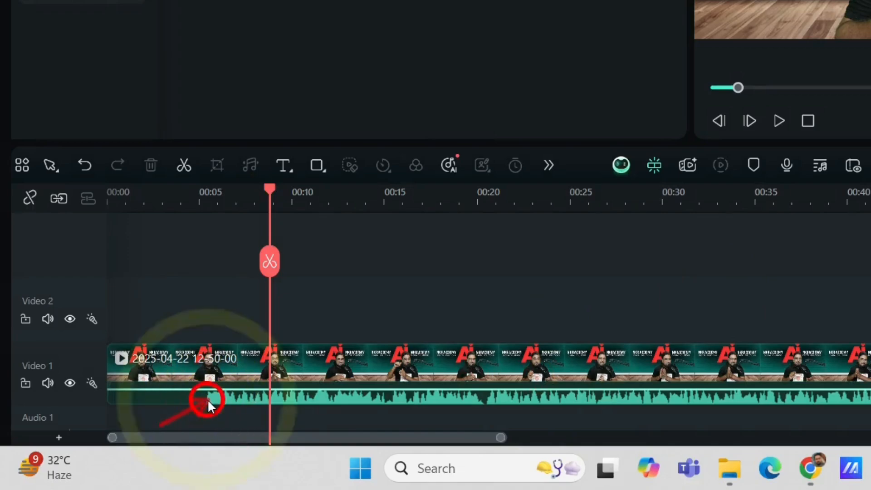
{"action": "left_click", "coordinate": [144, 399]}
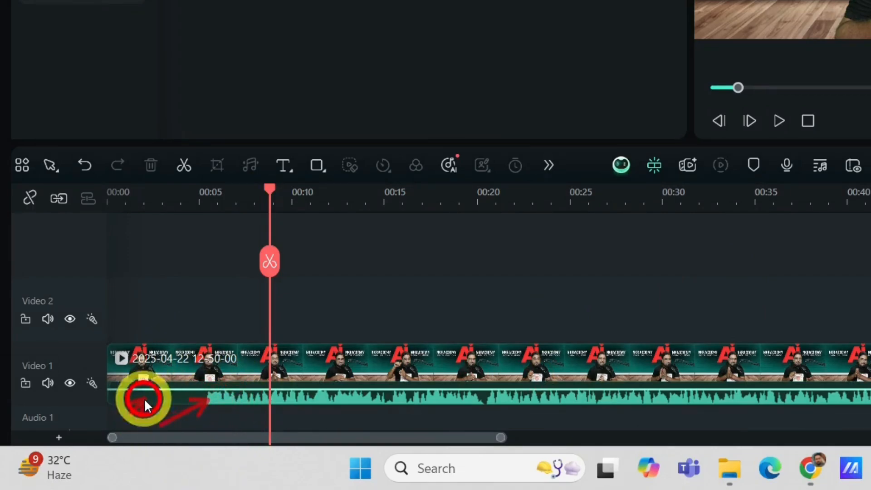
{"action": "left_click_drag", "start_coordinate": [186, 306], "coordinate": [160, 392]}
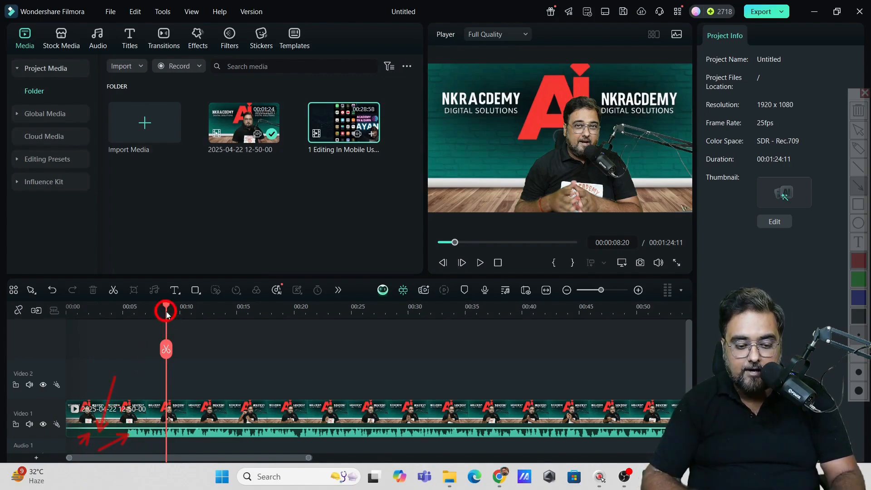
{"action": "key", "text": "Escape"}
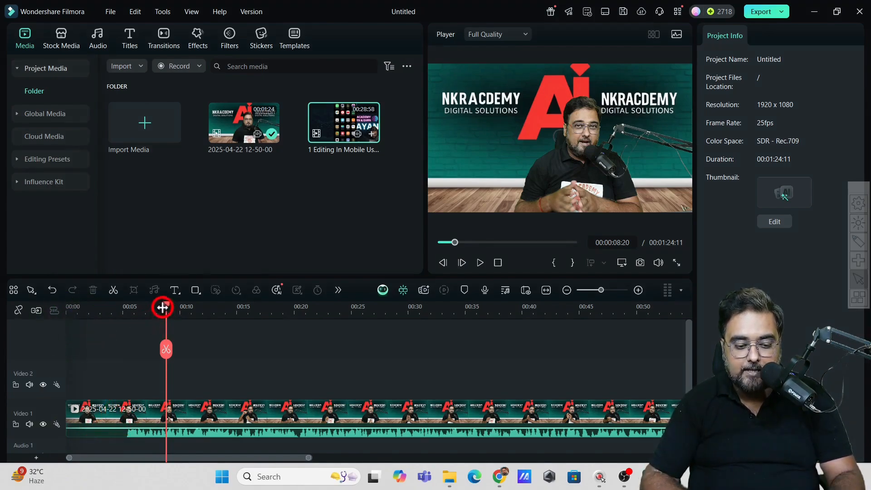
Play the timeline from the beginning through the clip's silent opening and pause at about 6 seconds.
{"action": "left_click_drag", "start_coordinate": [166, 311], "coordinate": [55, 313]}
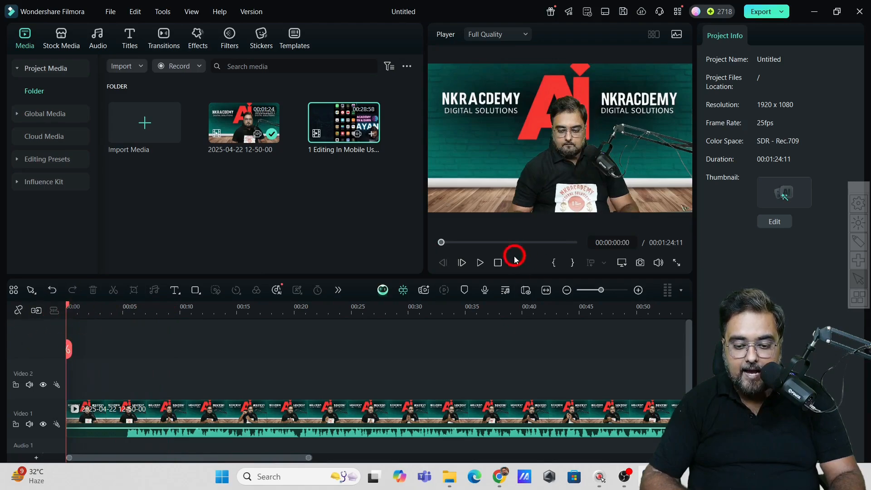
{"action": "left_click", "coordinate": [480, 263]}
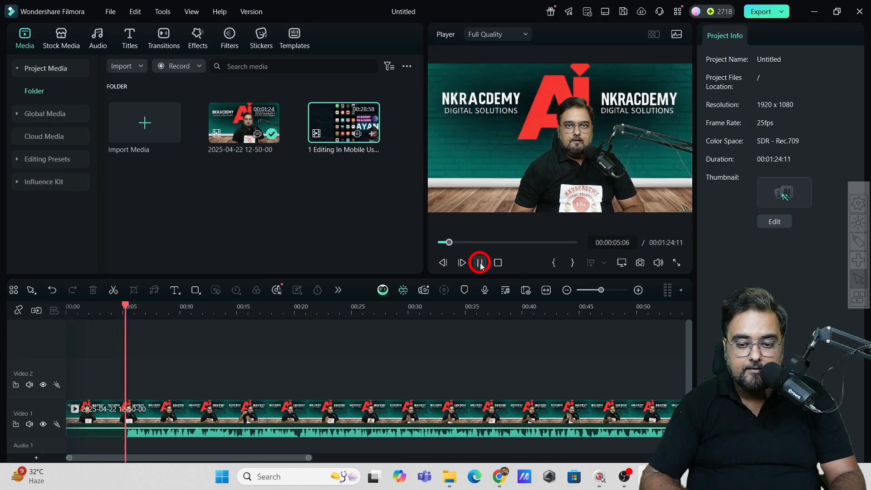
{"action": "left_click", "coordinate": [480, 263]}
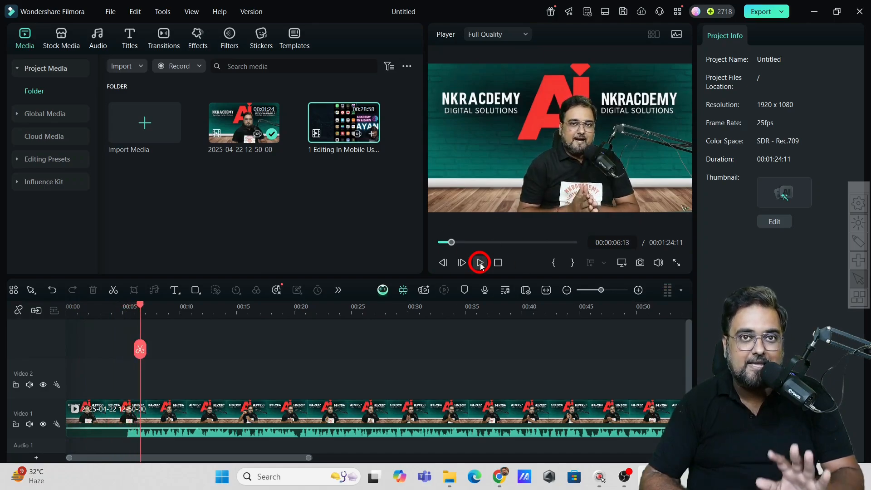
{"action": "left_click", "coordinate": [198, 343]}
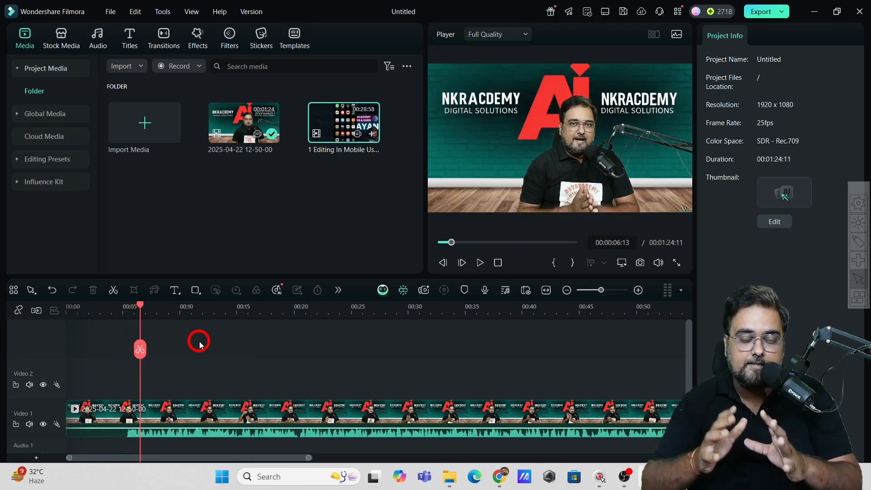
{"action": "left_click", "coordinate": [101, 412]}
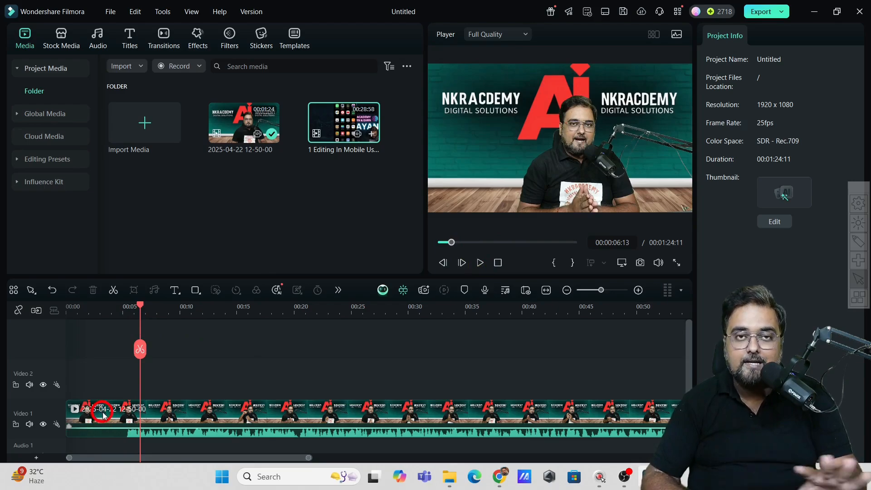
{"action": "left_click", "coordinate": [143, 357]}
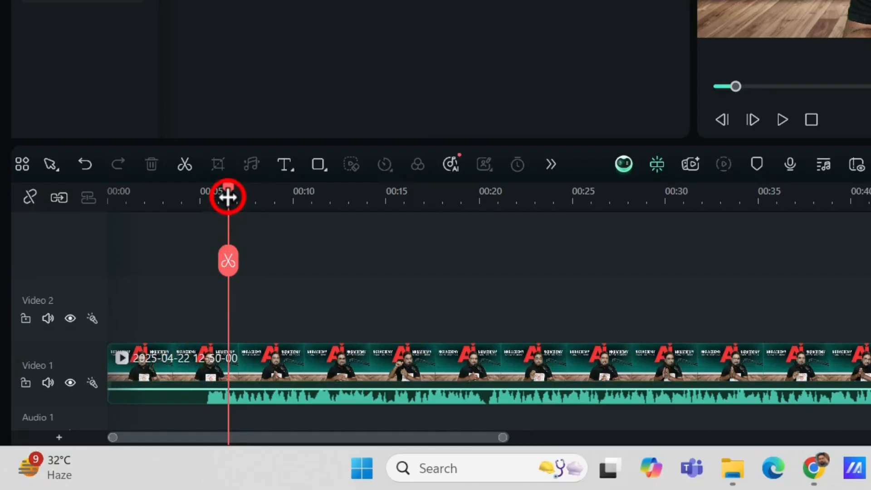
Split the clip on Video 1 at 00:00:05:07, where its audio waveform begins.
{"action": "left_click_drag", "start_coordinate": [140, 310], "coordinate": [126, 311]}
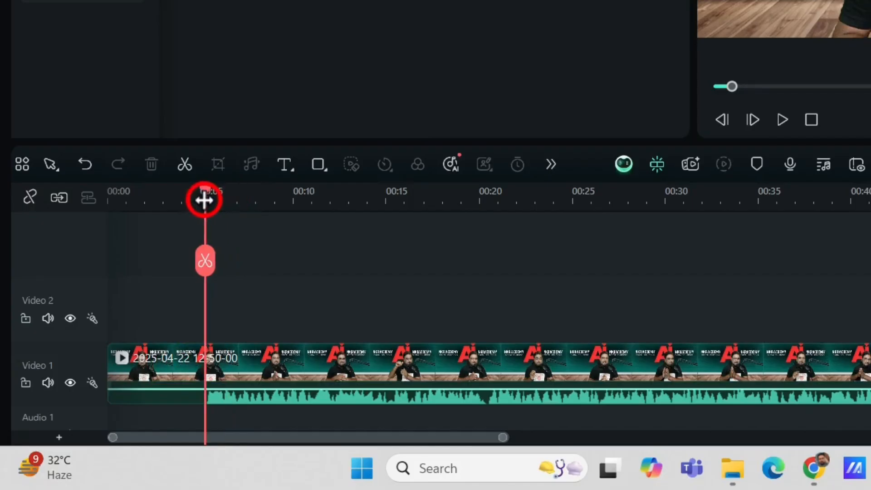
{"action": "left_click", "coordinate": [205, 260]}
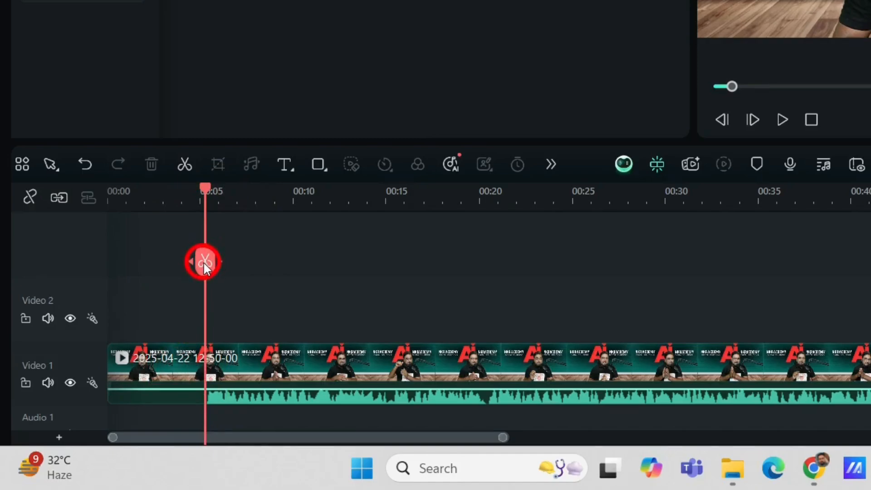
{"action": "left_click", "coordinate": [206, 263]}
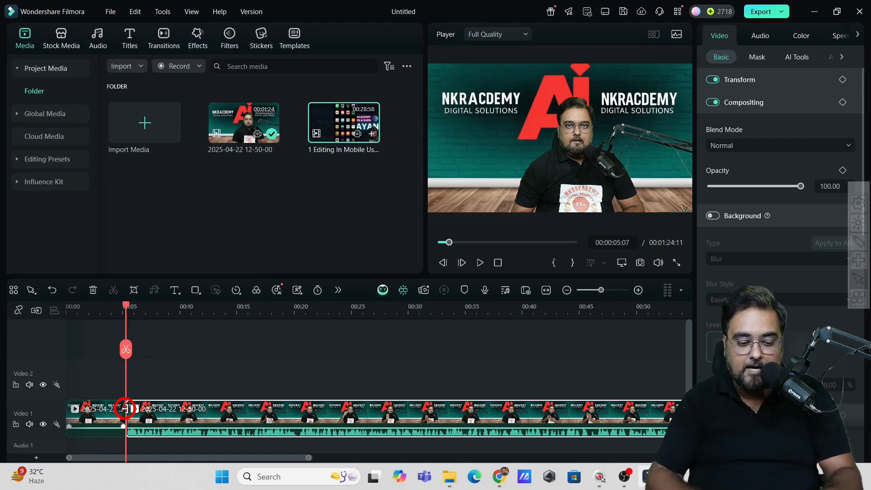
Delete the silent opening segment before the 00:00:05:07 split and close the gap on Video 1.
{"action": "left_click", "coordinate": [90, 416]}
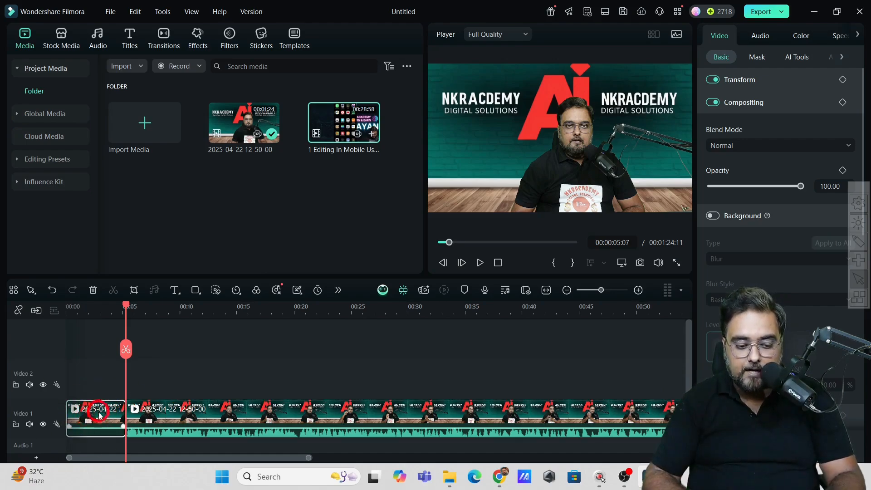
{"action": "left_click", "coordinate": [176, 421]}
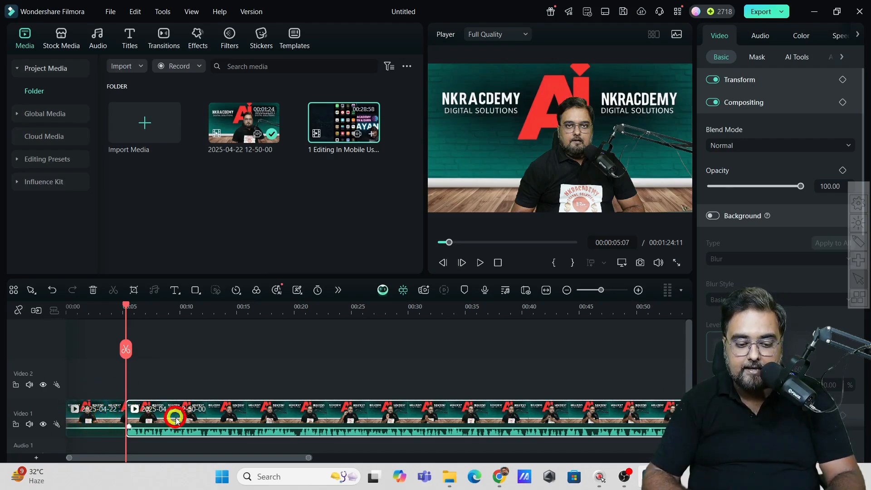
{"action": "left_click", "coordinate": [113, 413]}
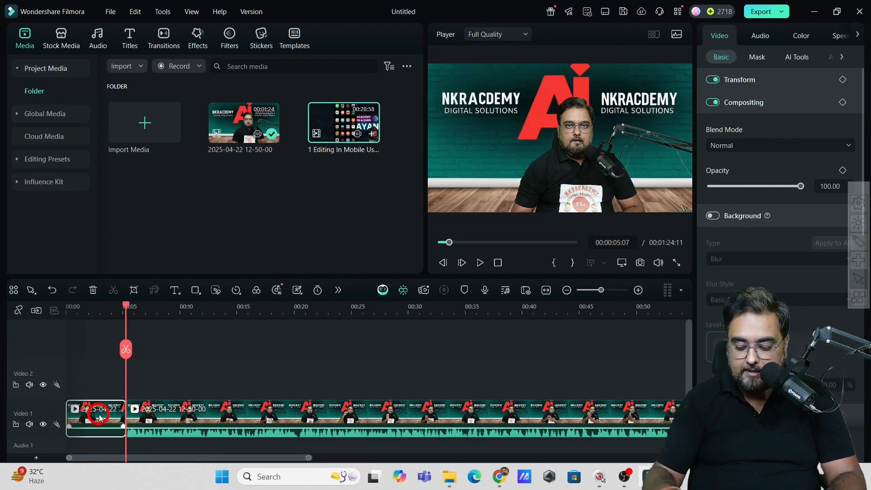
{"action": "key", "text": "Delete"}
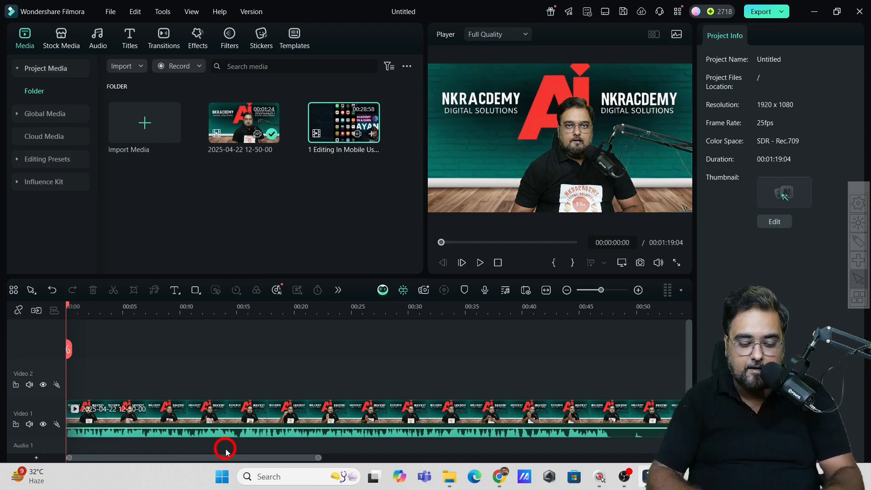
Split the talking-head clip on Video 1 at 00:00:10:01 and again at 00:00:15:00.
{"action": "mouse_move", "coordinate": [214, 458]}
{"action": "left_mouse_down"}
{"action": "mouse_move", "coordinate": [239, 459]}
{"action": "mouse_move", "coordinate": [224, 456]}
{"action": "left_mouse_up"}
{"action": "left_click", "coordinate": [155, 314]}
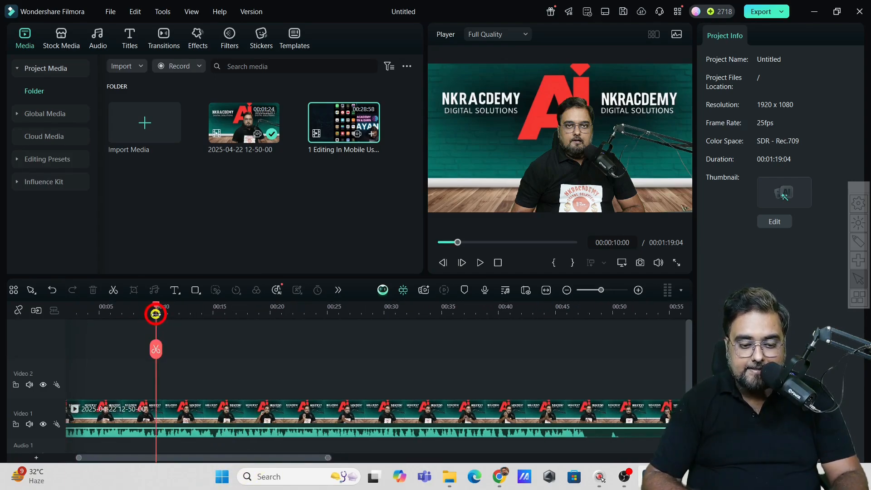
{"action": "left_click", "coordinate": [213, 316]}
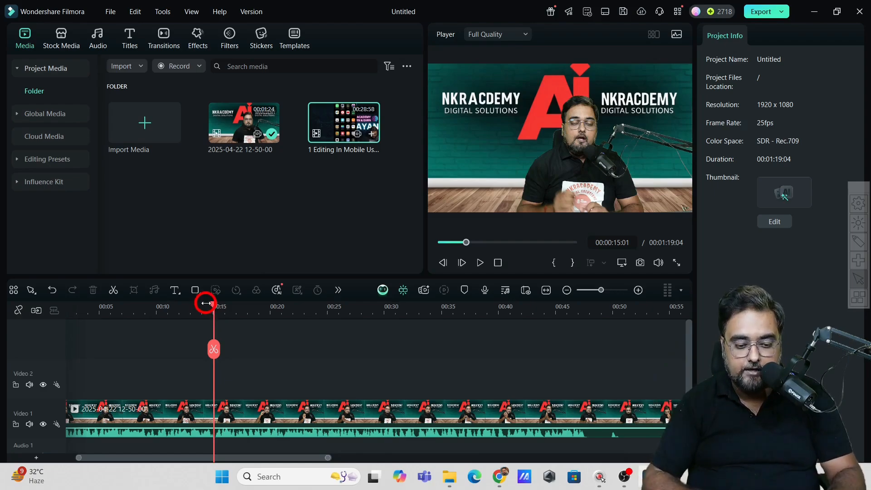
{"action": "left_click_drag", "start_coordinate": [214, 306], "coordinate": [156, 307]}
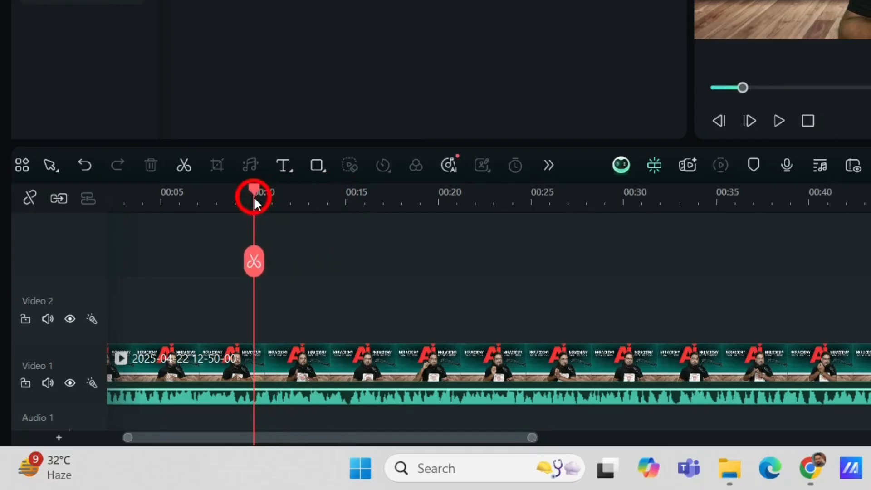
{"action": "left_click", "coordinate": [254, 261]}
{"action": "left_click_drag", "start_coordinate": [255, 198], "coordinate": [346, 200]}
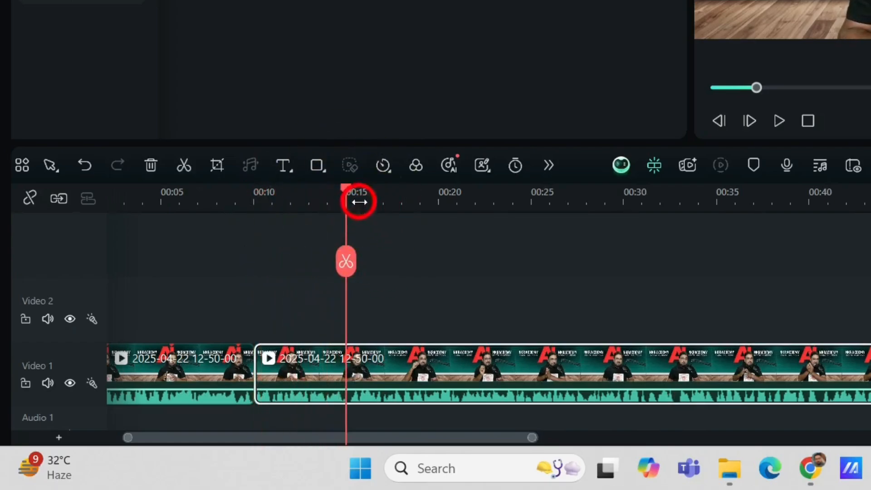
{"action": "left_click", "coordinate": [347, 257]}
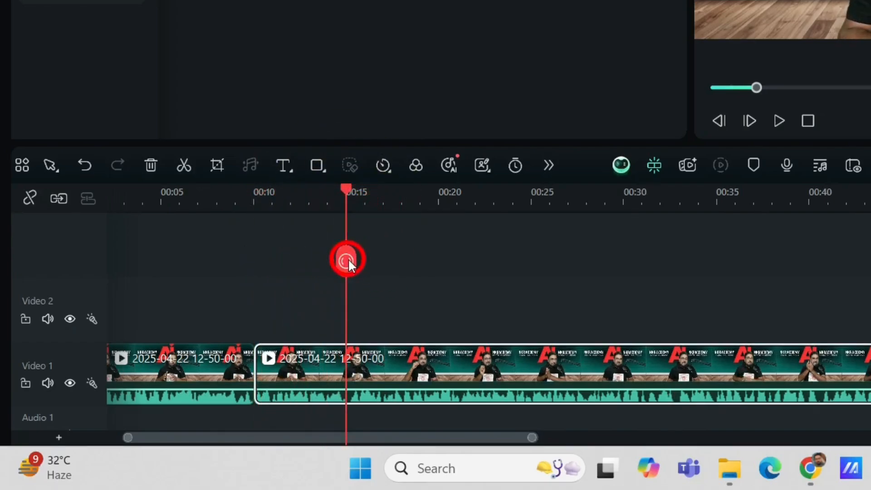
Delete the middle talking-head segment between the 10-second and 15-second cuts, closing the gap.
{"action": "left_click", "coordinate": [189, 373]}
{"action": "left_click", "coordinate": [291, 364]}
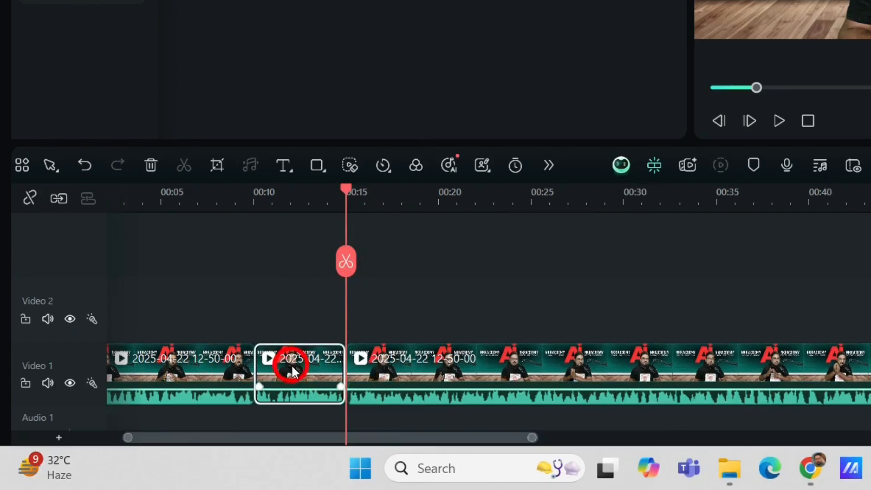
{"action": "left_click", "coordinate": [415, 369]}
{"action": "left_click", "coordinate": [417, 370]}
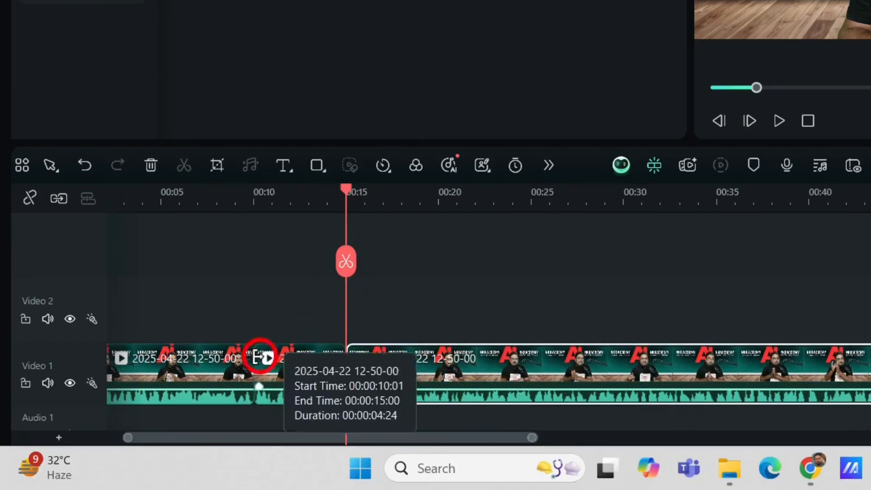
{"action": "left_click", "coordinate": [232, 361]}
{"action": "left_click", "coordinate": [289, 362]}
{"action": "left_click", "coordinate": [259, 411]}
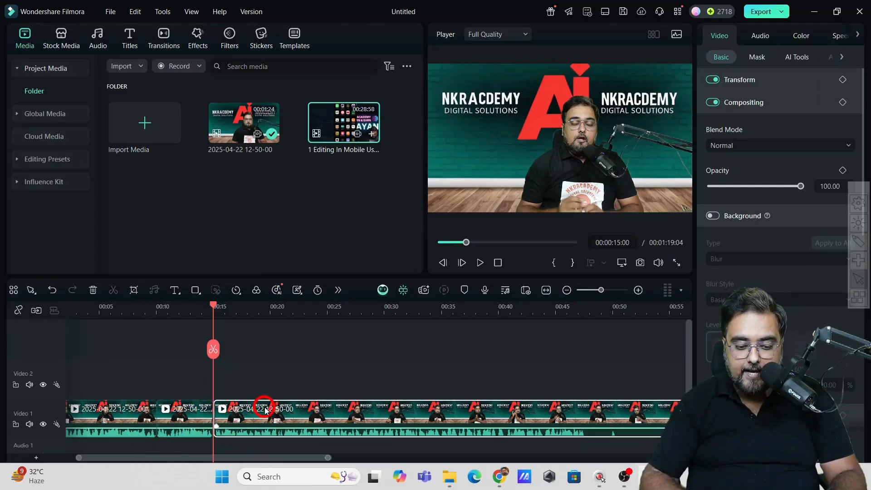
{"action": "left_click", "coordinate": [192, 410]}
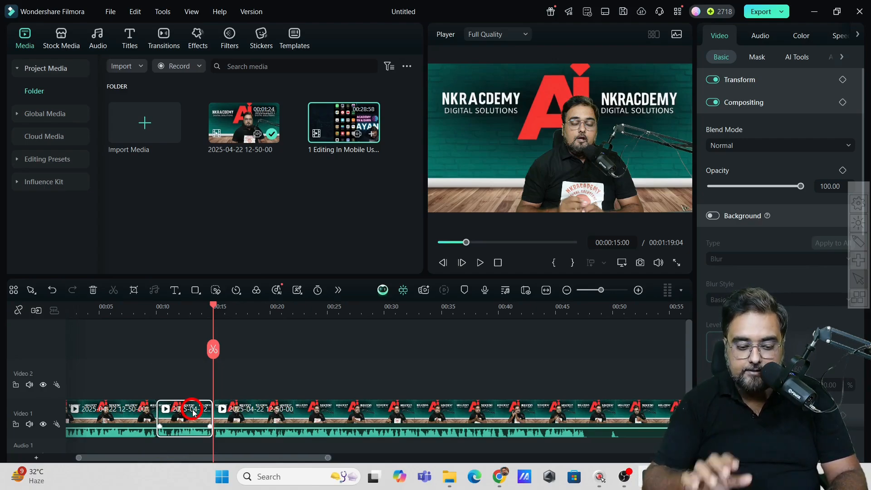
{"action": "key", "text": "Delete"}
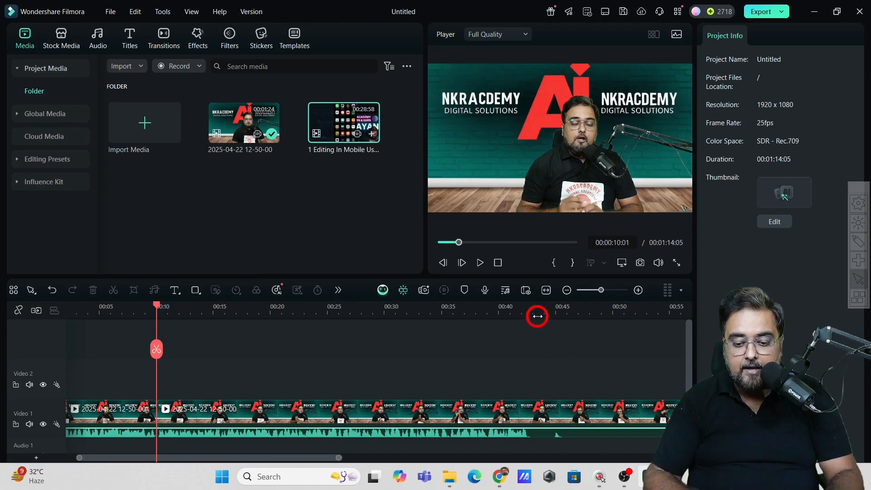
Split the talking-head clip at 00:00:42:17, where its speech ends, and delete the remaining footage.
{"action": "left_click_drag", "start_coordinate": [533, 312], "coordinate": [529, 312]}
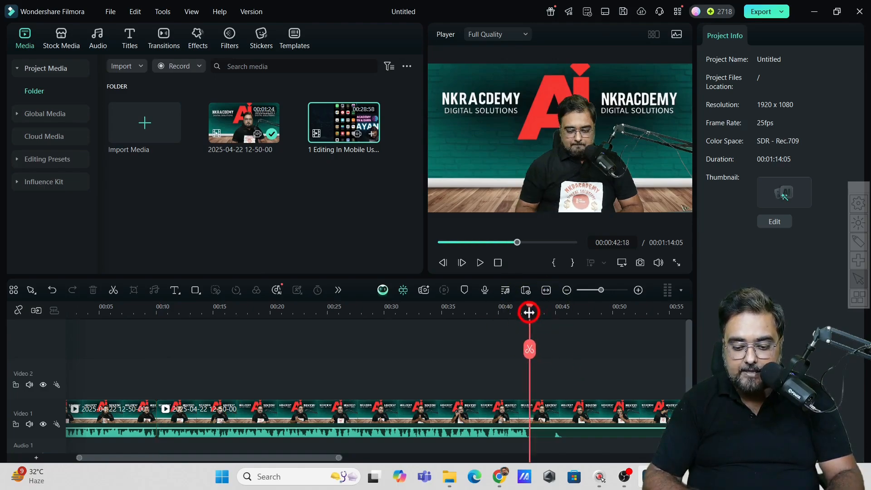
{"action": "left_click", "coordinate": [529, 349]}
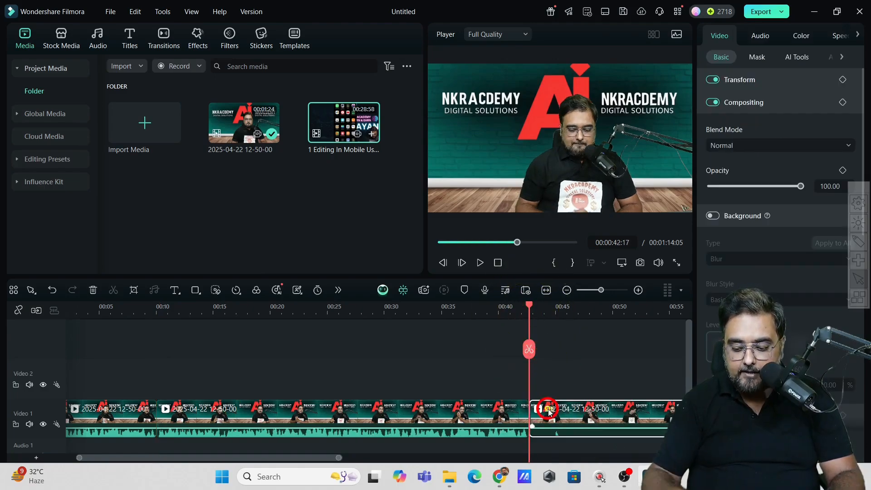
{"action": "key", "text": "Delete"}
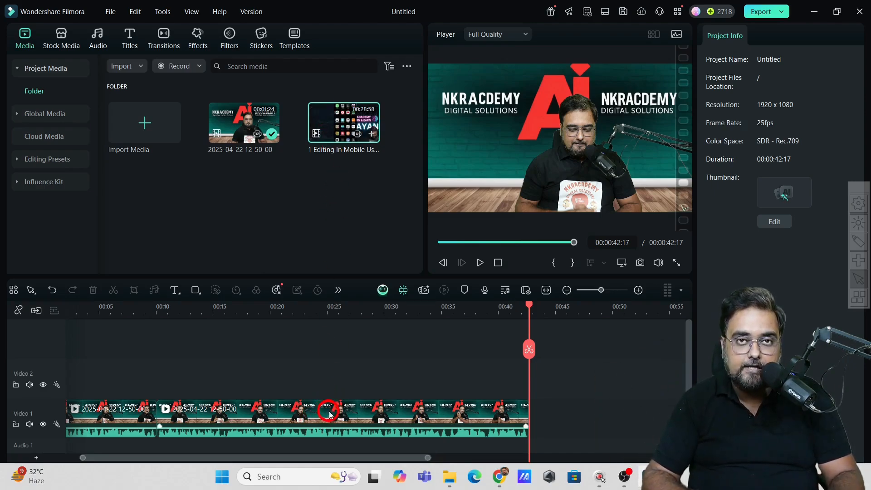
Append the Kinemaster clip to the end of Video 1, keeping 1920 x 1080 25fps, and cut away its opening up to 00:00:44:19.
{"action": "left_click_drag", "start_coordinate": [341, 133], "coordinate": [533, 419]}
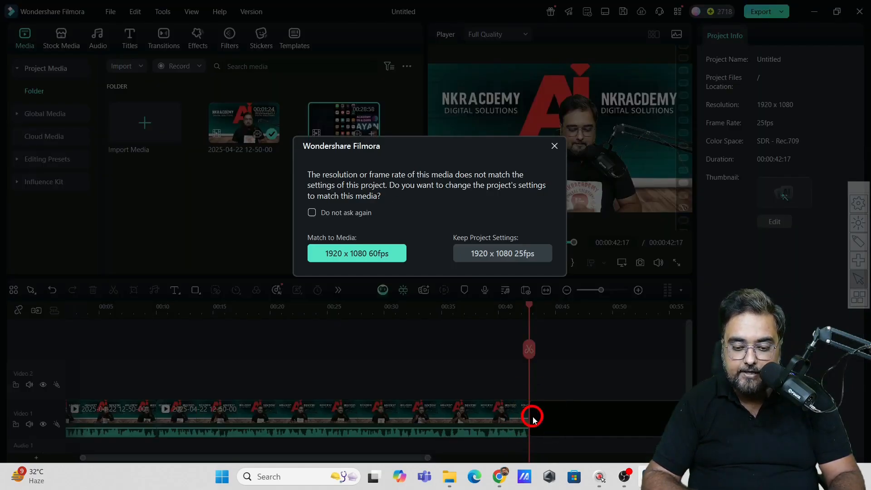
{"action": "left_click", "coordinate": [517, 262]}
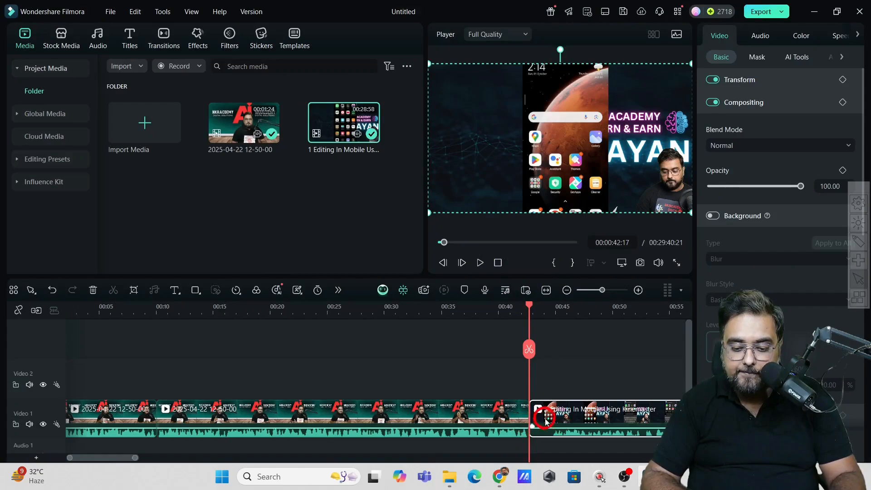
{"action": "left_click_drag", "start_coordinate": [529, 310], "coordinate": [553, 326]}
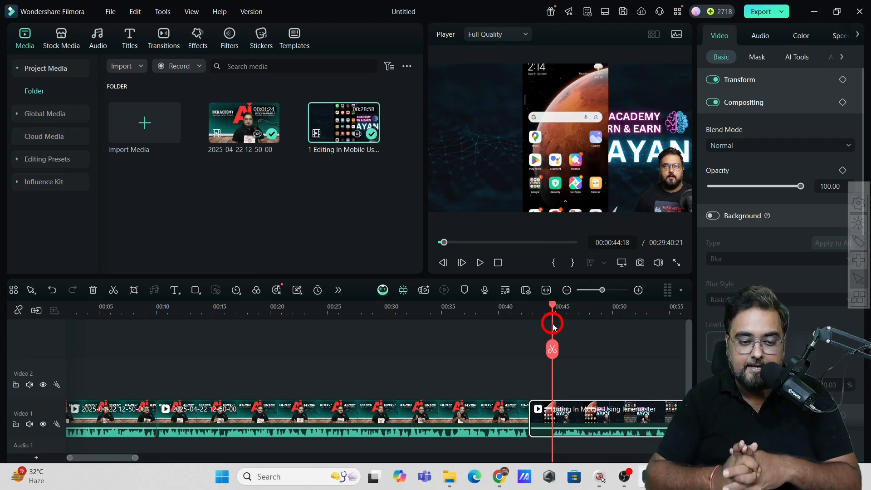
{"action": "mouse_move", "coordinate": [553, 313]}
{"action": "left_mouse_down"}
{"action": "mouse_move", "coordinate": [505, 315]}
{"action": "mouse_move", "coordinate": [552, 312]}
{"action": "left_mouse_up"}
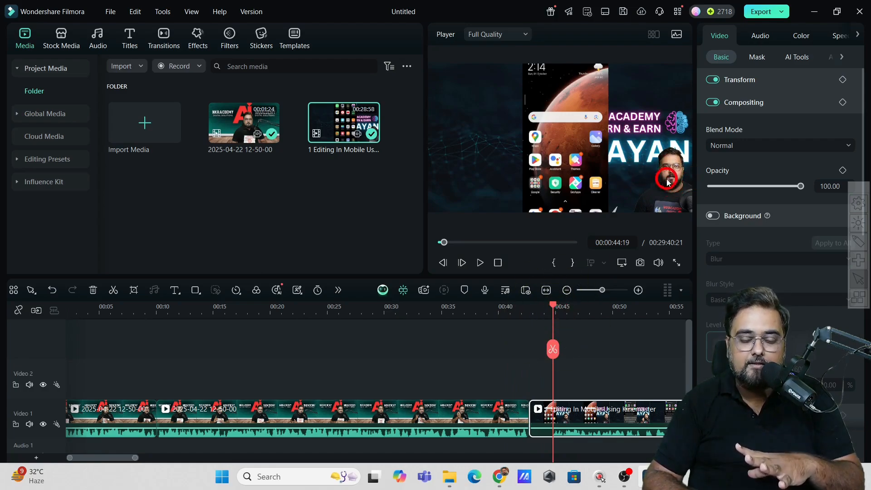
{"action": "left_click", "coordinate": [553, 348]}
{"action": "left_click", "coordinate": [538, 408]}
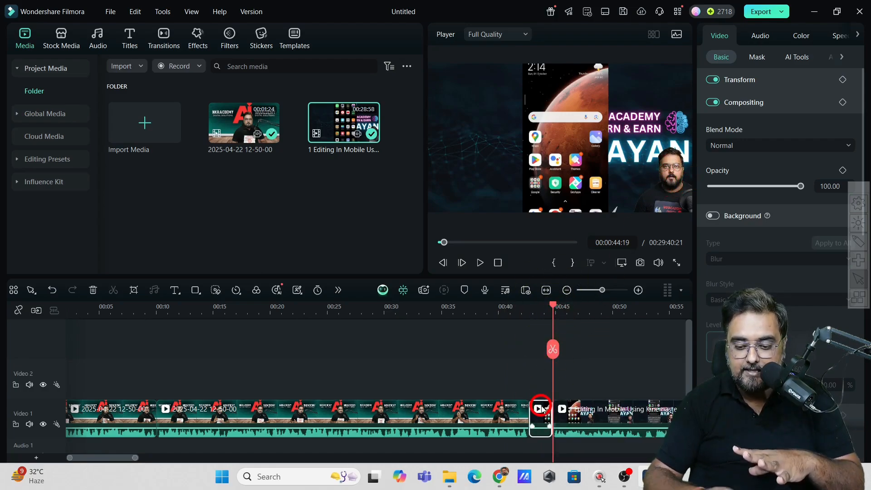
{"action": "key", "text": "Delete"}
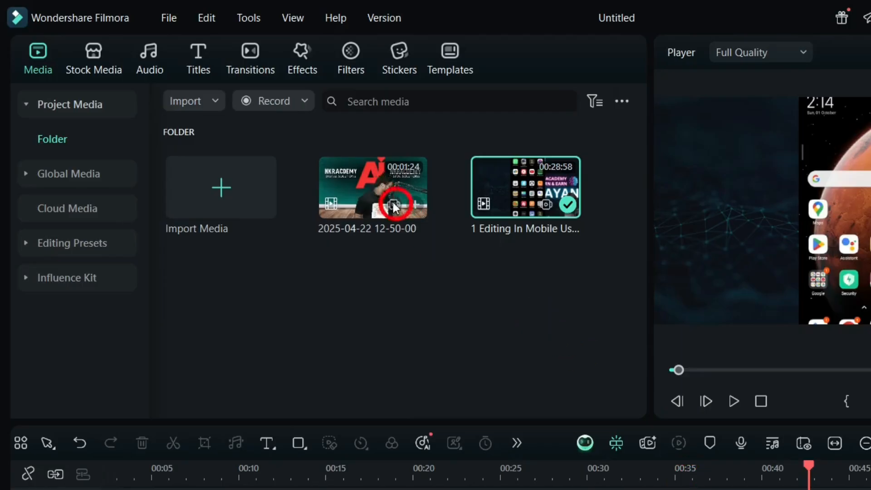
Add the Warp Zoom 6 transition between the talking-head footage and the Kinemaster clip on Video 1.
{"action": "left_click", "coordinate": [250, 55]}
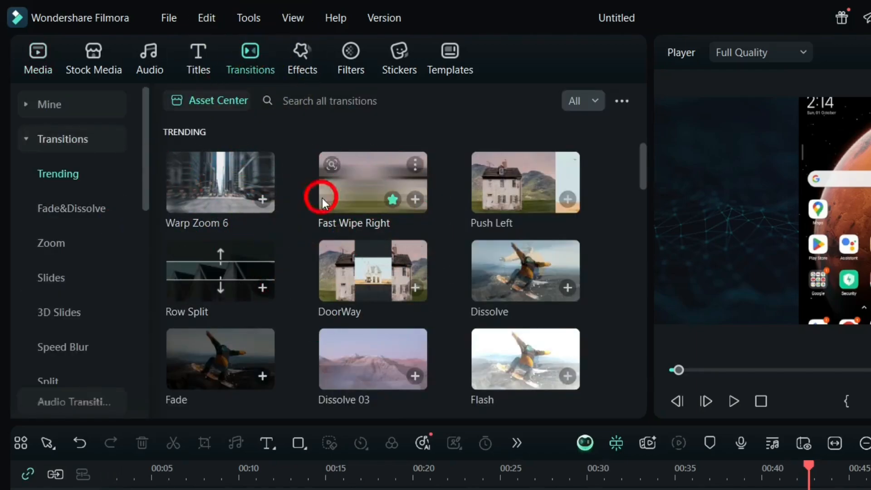
{"action": "left_click_drag", "start_coordinate": [203, 181], "coordinate": [604, 438]}
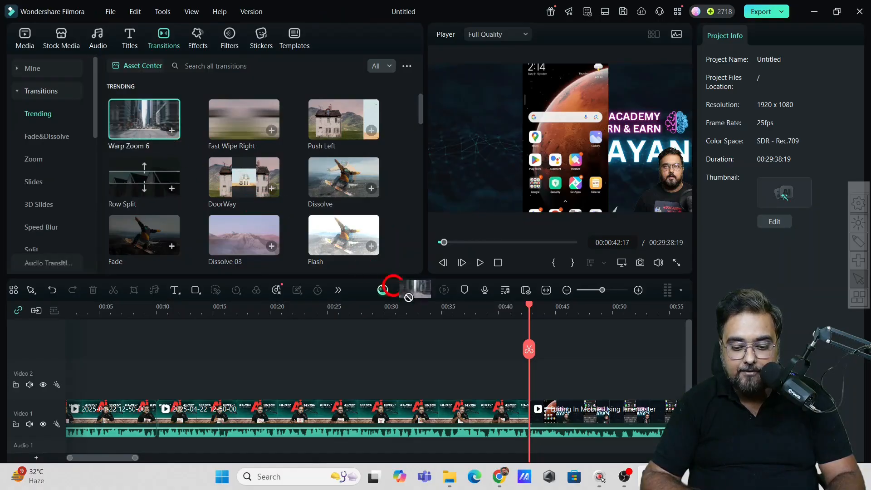
{"action": "left_click_drag", "start_coordinate": [393, 286], "coordinate": [539, 421]}
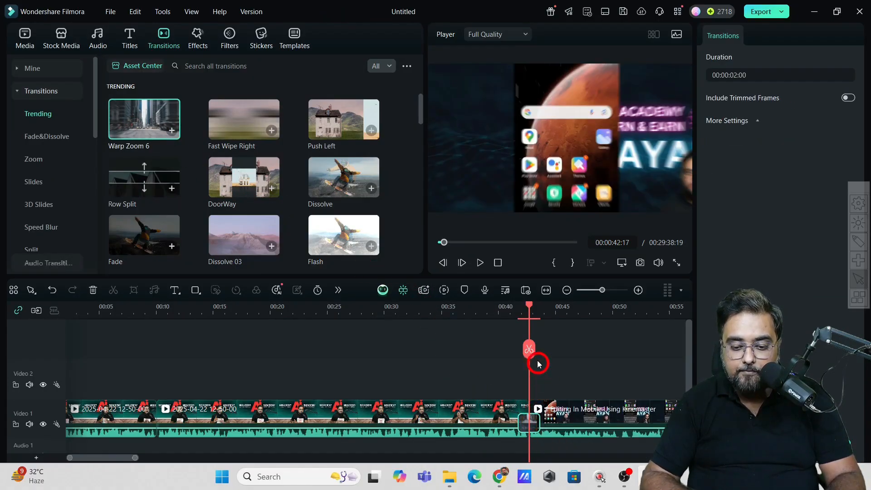
Play the timeline from 00:00:40:24 through the Warp Zoom 6 transition and pause after it.
{"action": "left_click", "coordinate": [509, 313]}
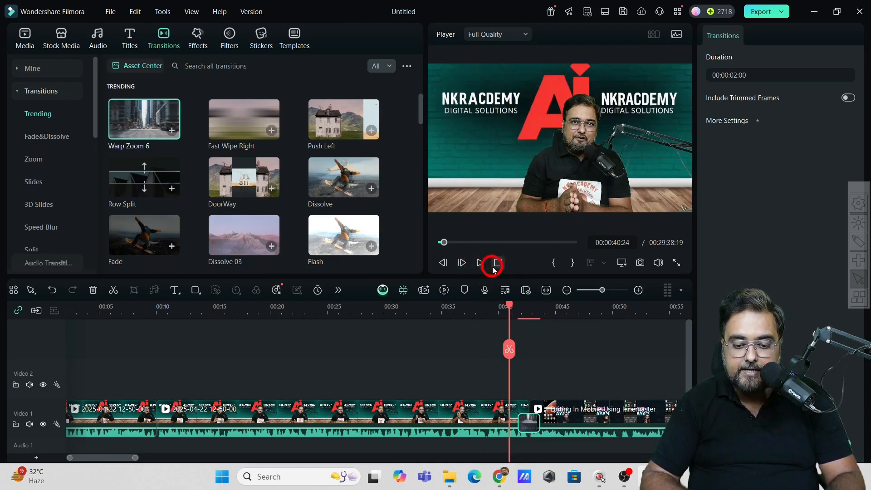
{"action": "left_click", "coordinate": [480, 263]}
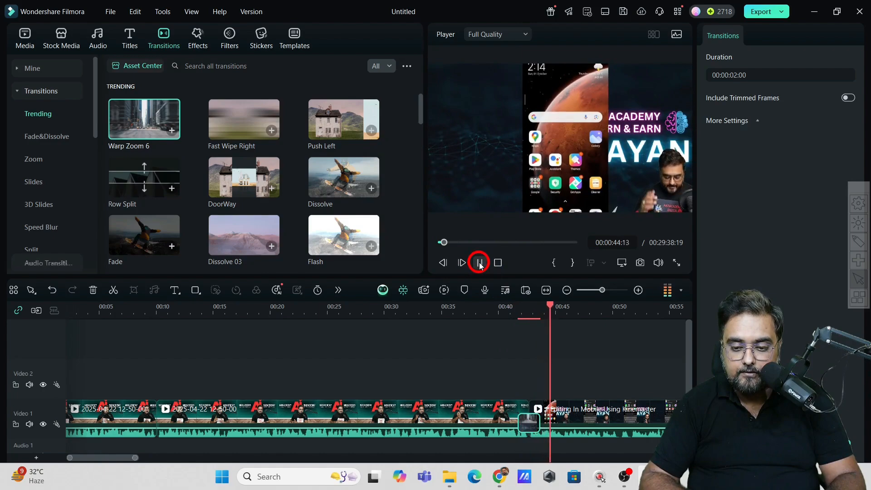
{"action": "left_click", "coordinate": [480, 263]}
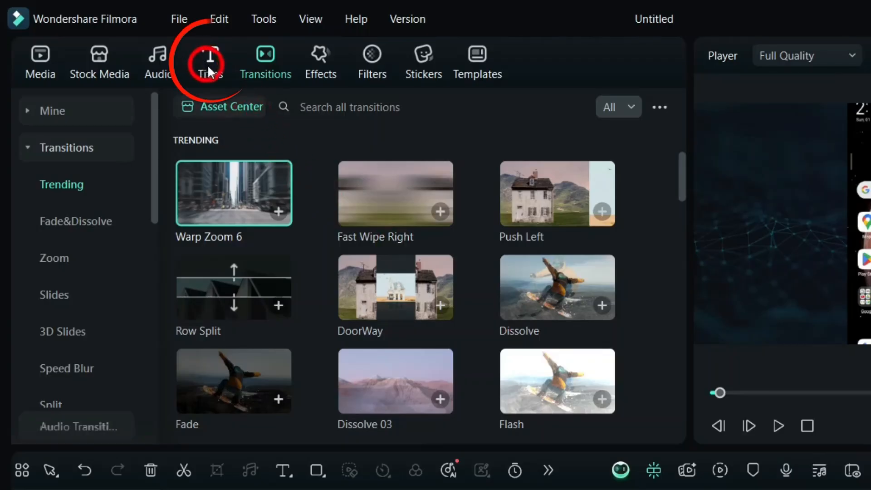
Place the Art Title 26 title on Video 2 at about 35 seconds, above the talking-head footage, and select it.
{"action": "left_click", "coordinate": [208, 64]}
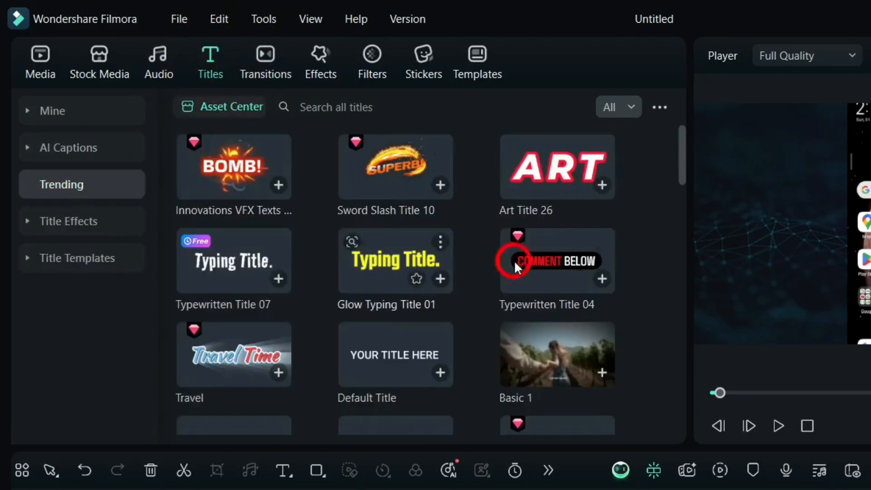
{"action": "left_click_drag", "start_coordinate": [517, 154], "coordinate": [468, 381]}
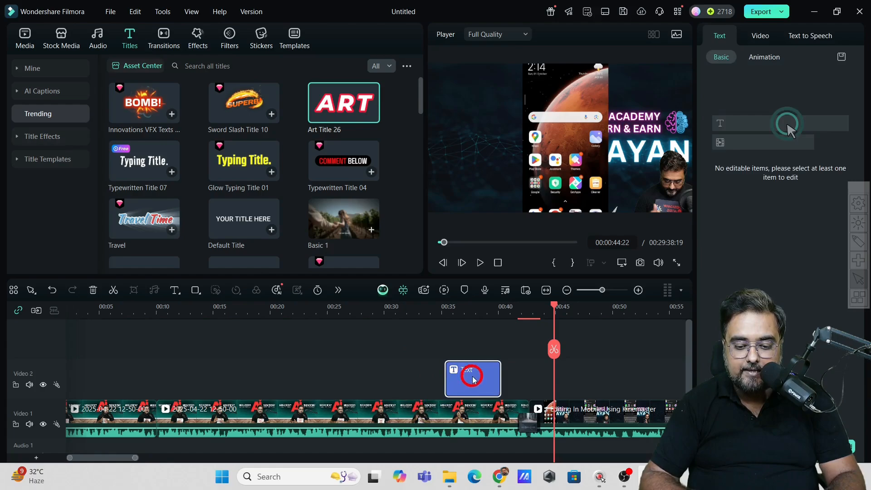
{"action": "left_click", "coordinate": [475, 370]}
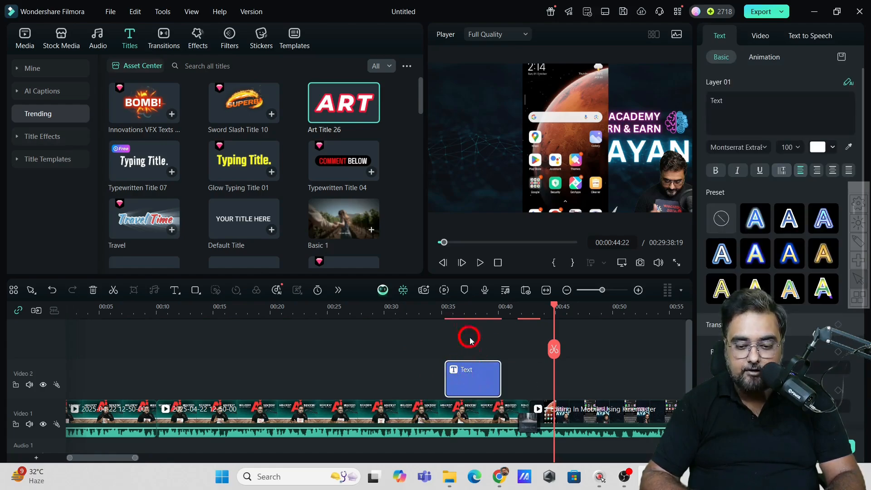
Preview the title at 00:00:36:22 and replace its text with the presenter's first name.
{"action": "left_click", "coordinate": [462, 309]}
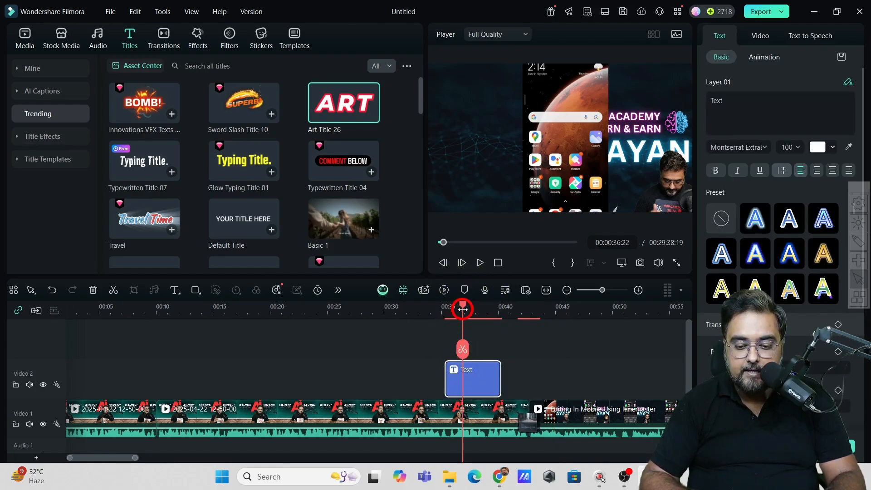
{"action": "left_click", "coordinate": [458, 371]}
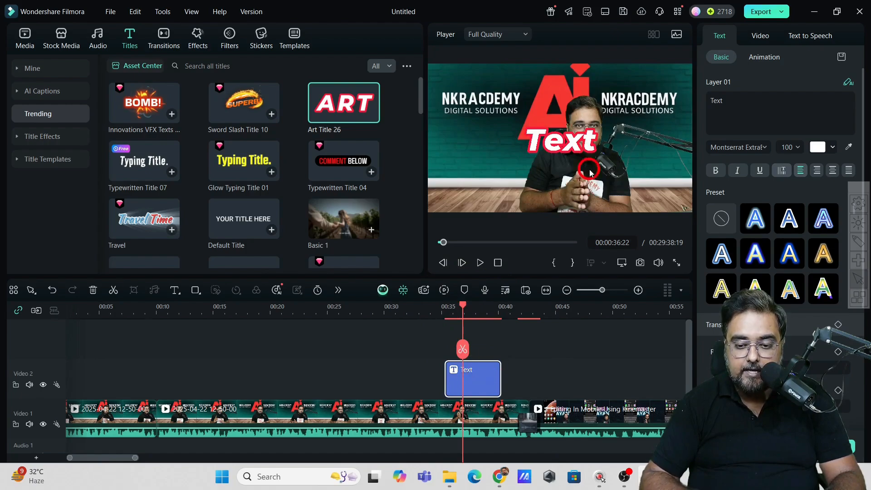
{"action": "double_click", "coordinate": [566, 148]}
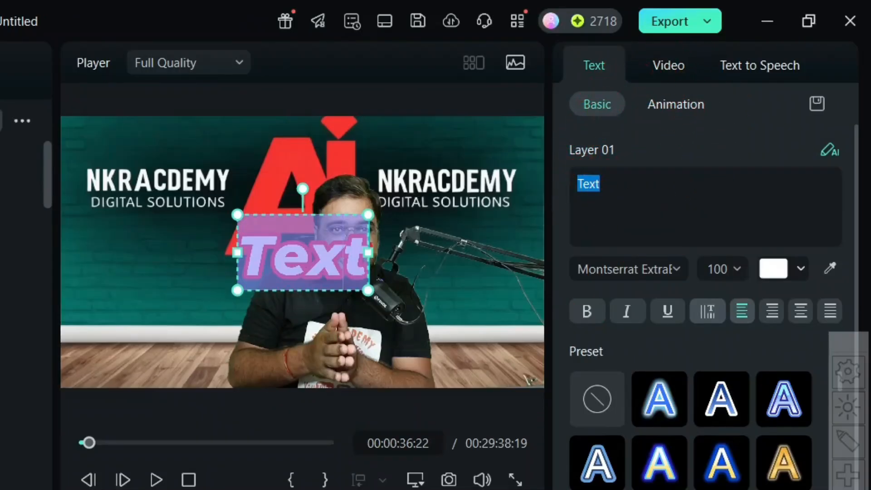
{"action": "mouse_move", "coordinate": [476, 461]}
{"action": "type", "text": "Sayan"}
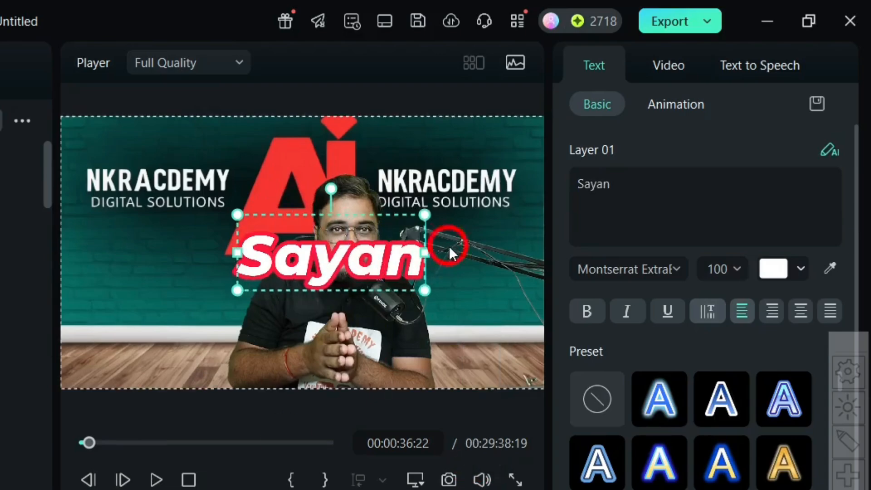
Move the title straight down to the bottom of the video frame, over the presenter's hands.
{"action": "left_click", "coordinate": [447, 193]}
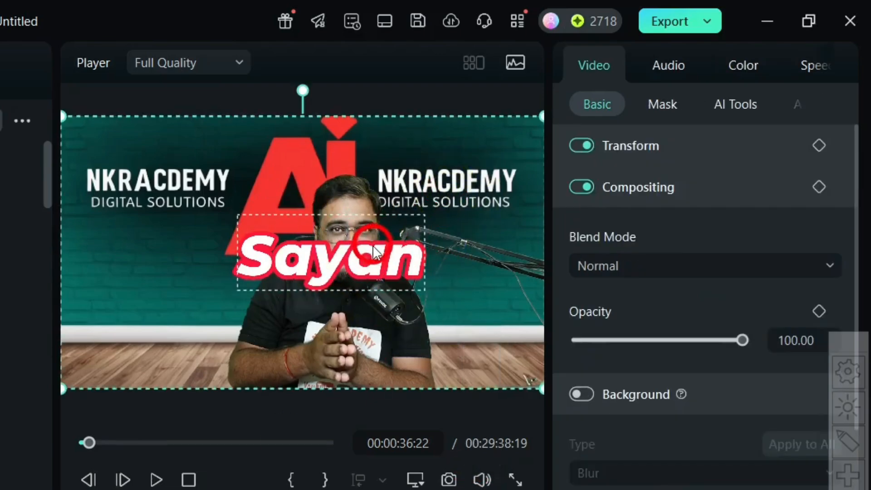
{"action": "left_click", "coordinate": [370, 245]}
{"action": "left_click_drag", "start_coordinate": [370, 246], "coordinate": [362, 334]}
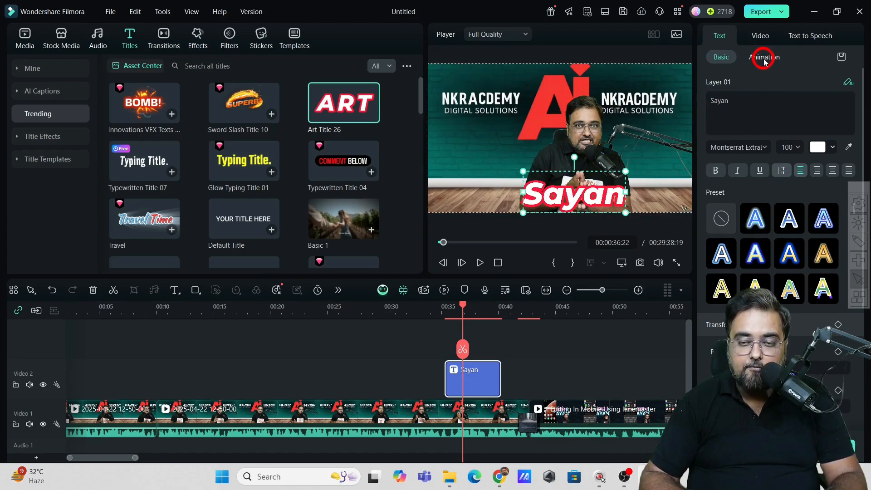
Apply the second Typewriter preset in the first row as the title's In animation.
{"action": "left_click", "coordinate": [764, 58]}
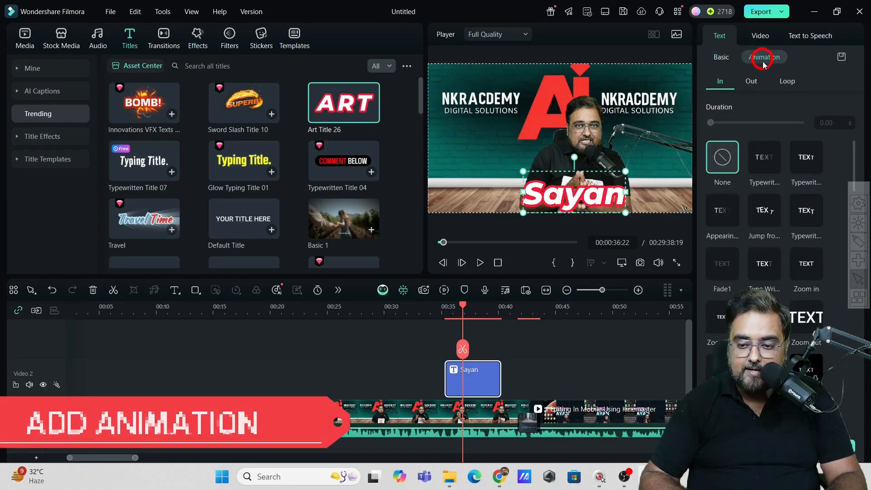
{"action": "left_click", "coordinate": [801, 159]}
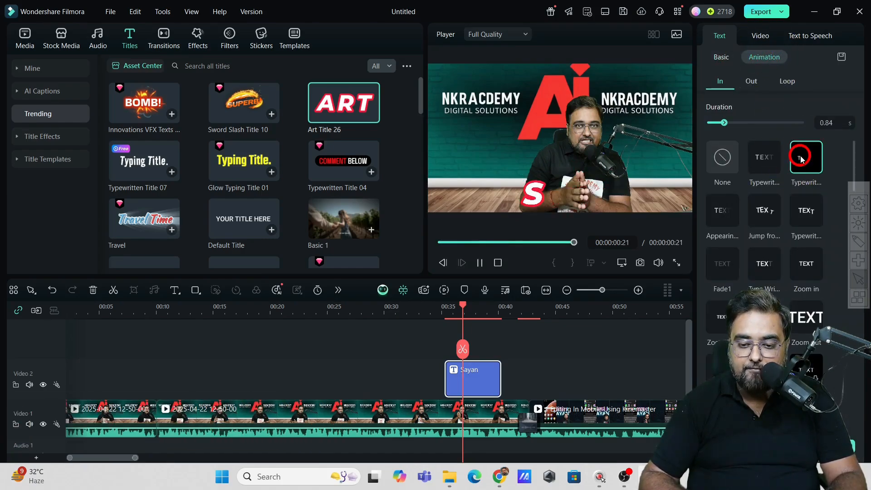
{"action": "left_click", "coordinate": [611, 194]}
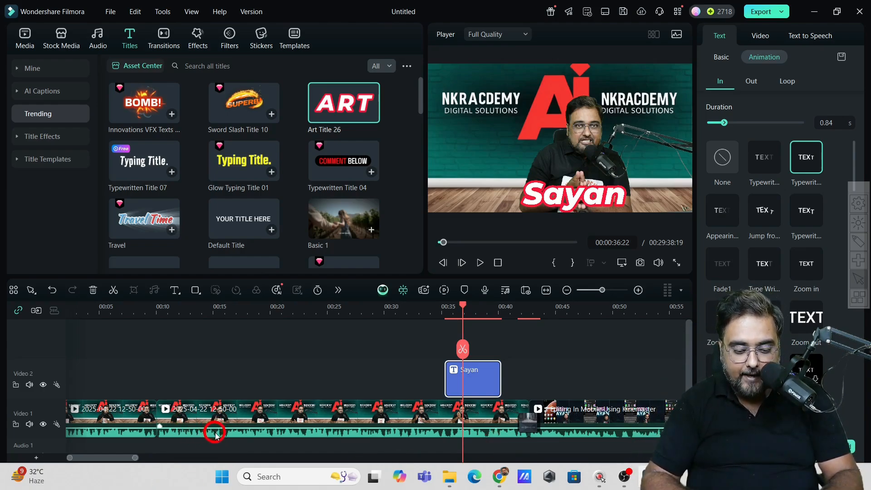
{"action": "left_click", "coordinate": [858, 241]}
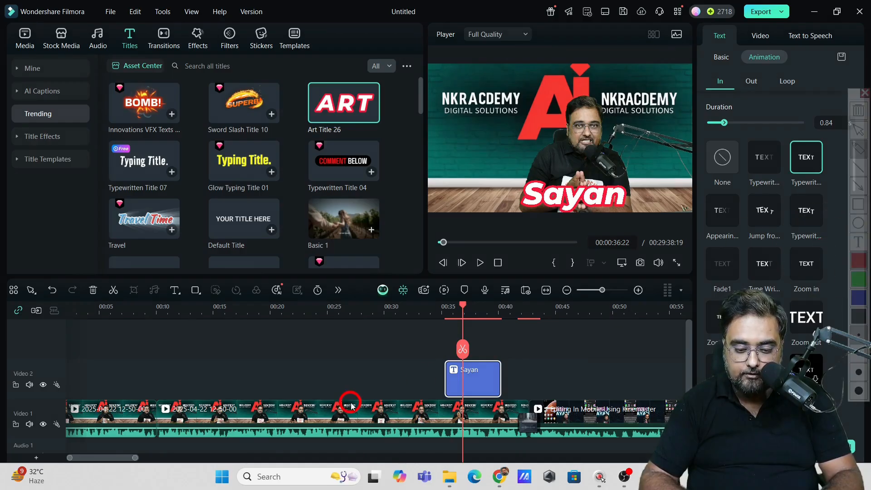
{"action": "left_click_drag", "start_coordinate": [215, 373], "coordinate": [215, 417]}
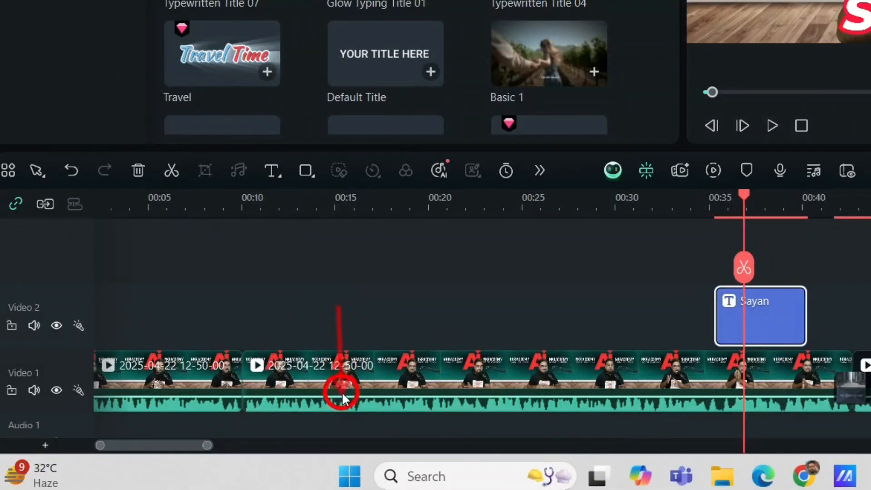
{"action": "left_click_drag", "start_coordinate": [342, 393], "coordinate": [341, 394]}
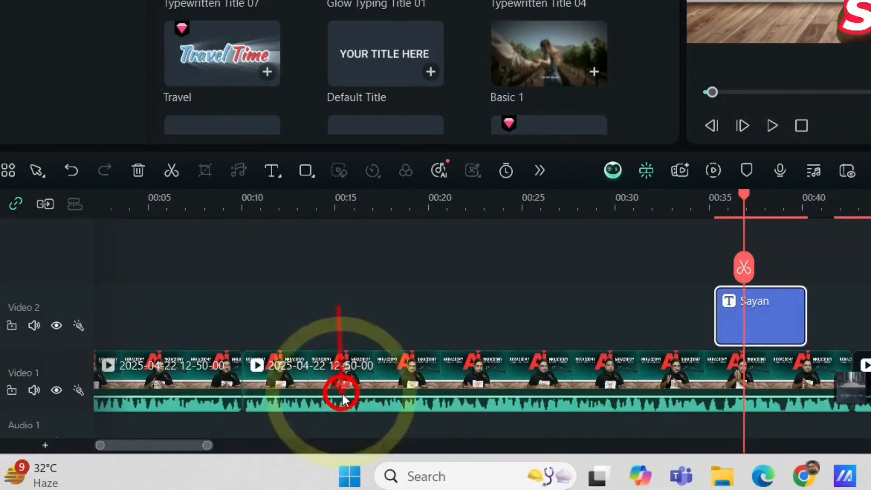
{"action": "left_click_drag", "start_coordinate": [449, 322], "coordinate": [462, 401]}
{"action": "left_click_drag", "start_coordinate": [515, 340], "coordinate": [548, 390]}
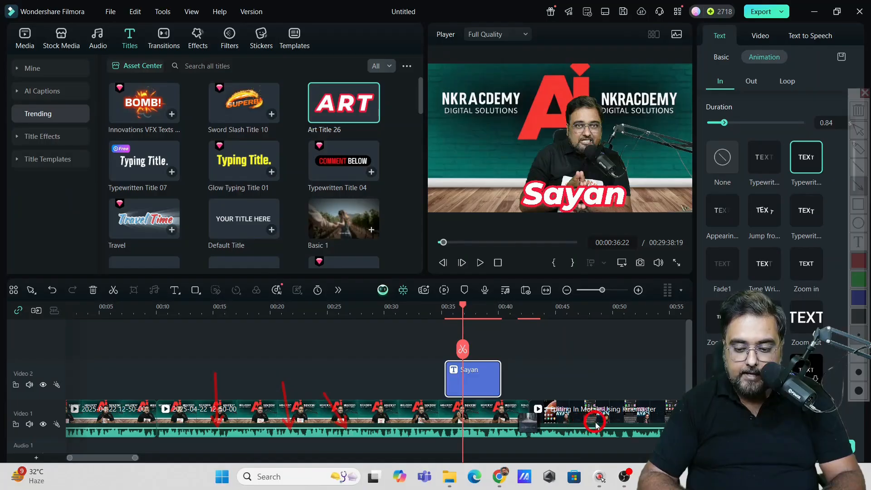
{"action": "left_click_drag", "start_coordinate": [588, 366], "coordinate": [606, 419]}
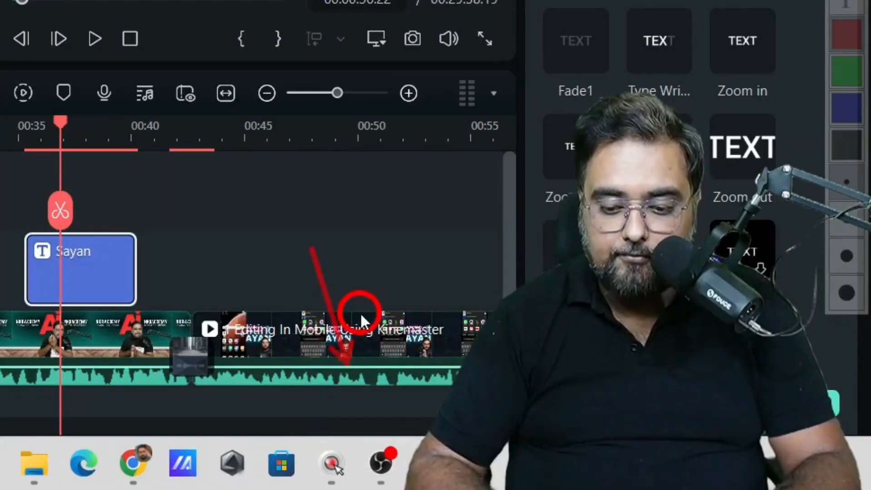
Adjust the Kinemaster clip's volume line on Video 1 to 1.20 dB and show the clip's audio settings.
{"action": "left_click", "coordinate": [361, 365]}
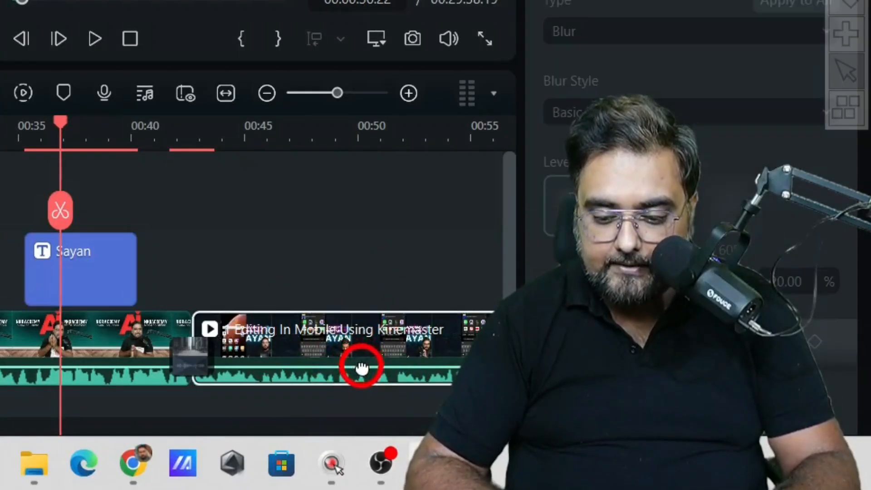
{"action": "left_click_drag", "start_coordinate": [362, 365], "coordinate": [361, 366]}
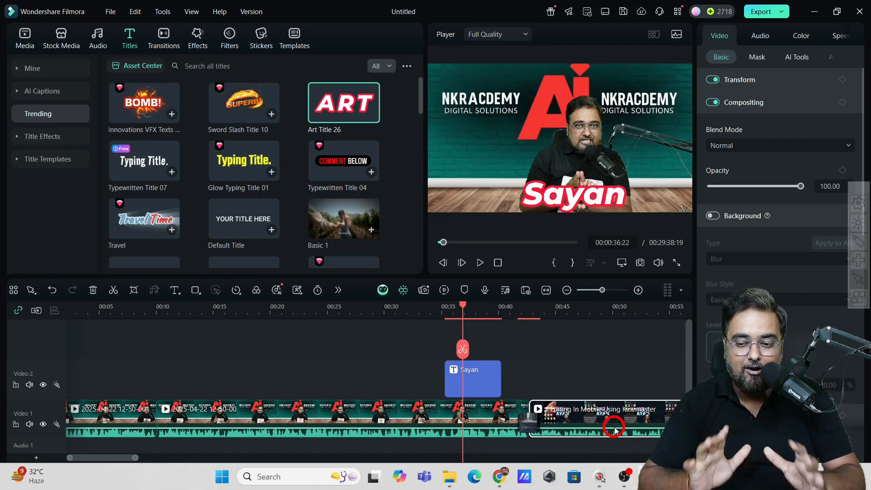
{"action": "left_click", "coordinate": [758, 36]}
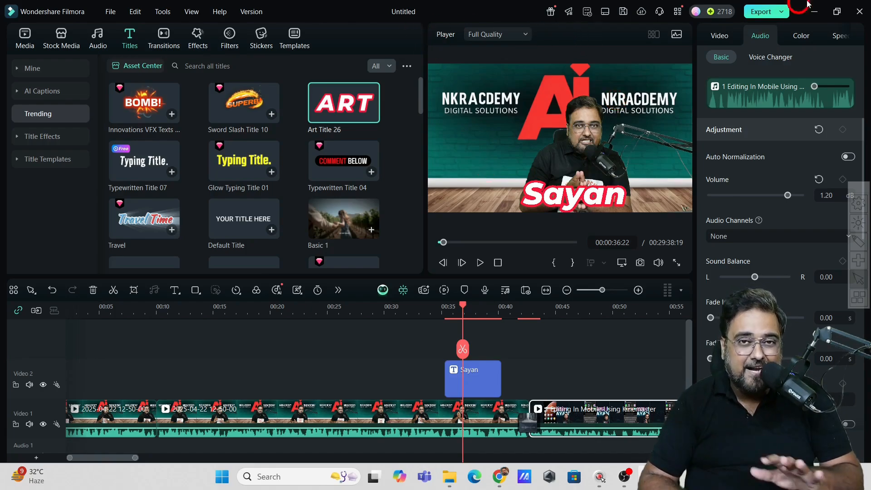
Close the current project without saving it and open the Toolbox from the start window.
{"action": "left_click", "coordinate": [860, 13]}
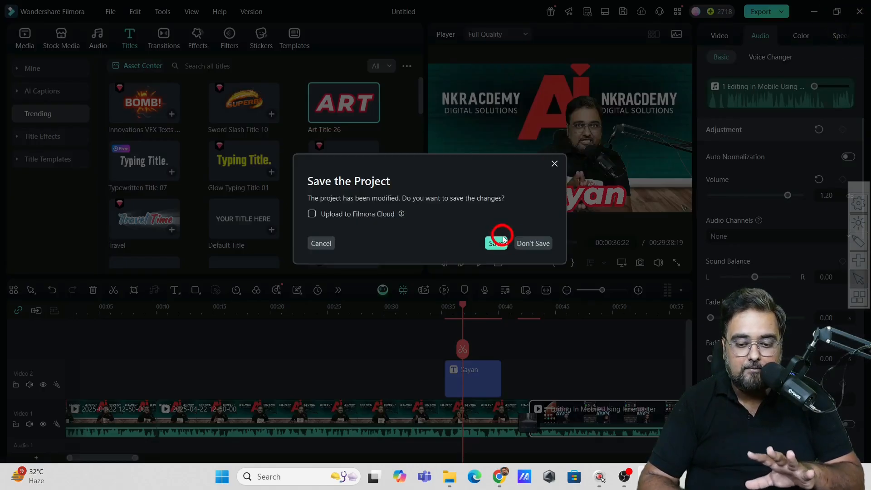
{"action": "left_click", "coordinate": [534, 244]}
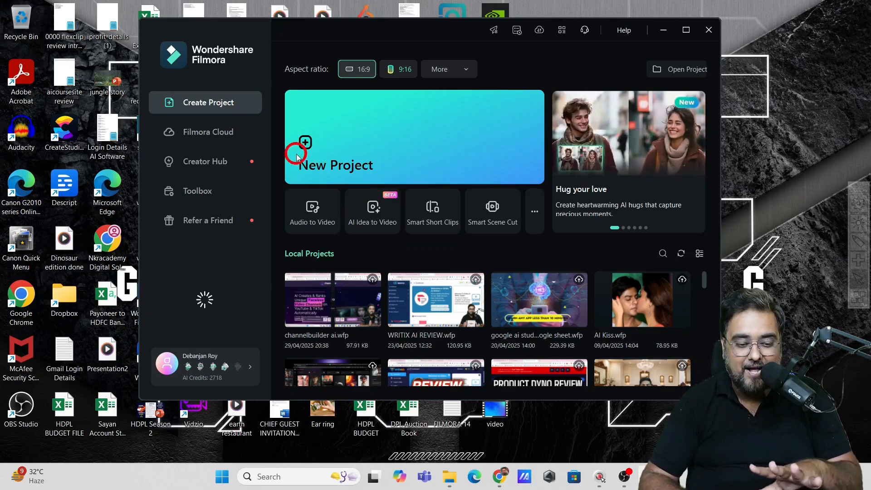
{"action": "left_click", "coordinate": [535, 212]}
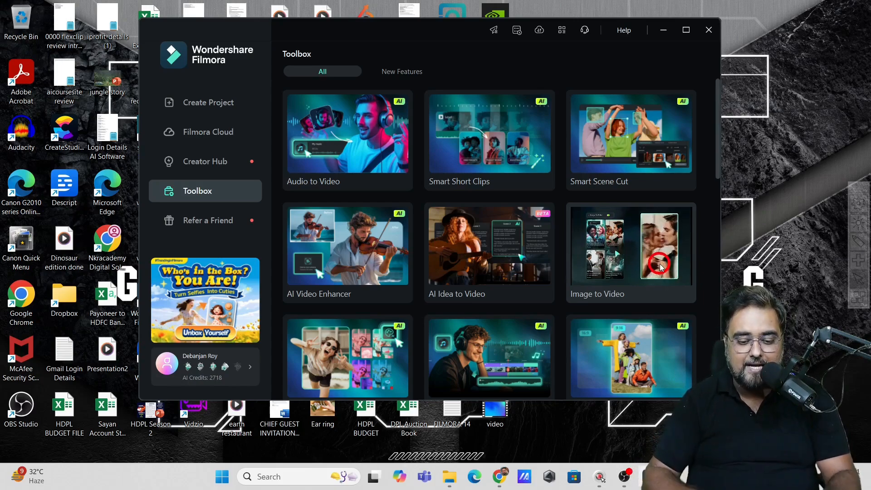
Look through the Toolbox's AI and editing tools, from Audio to Video down to Instant Mode.
{"action": "scroll", "coordinate": [715, 171], "scroll_direction": "down", "scroll_amount": 2}
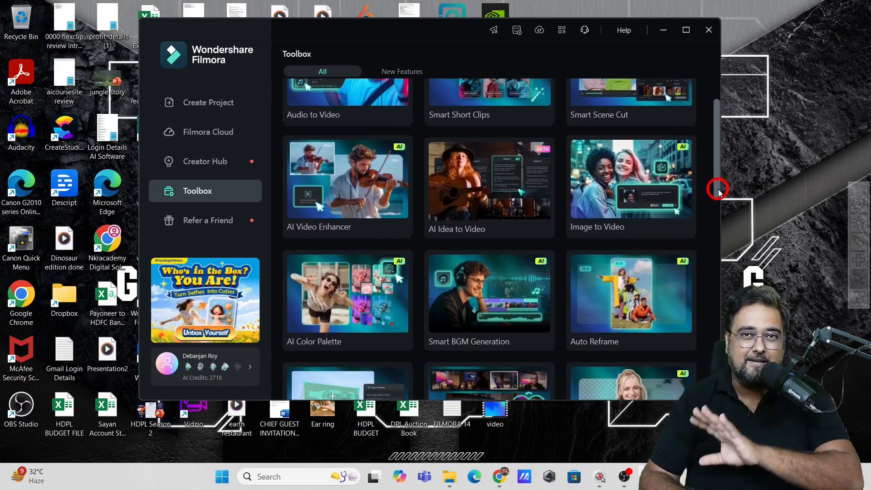
{"action": "scroll", "coordinate": [718, 199], "scroll_direction": "down", "scroll_amount": 1}
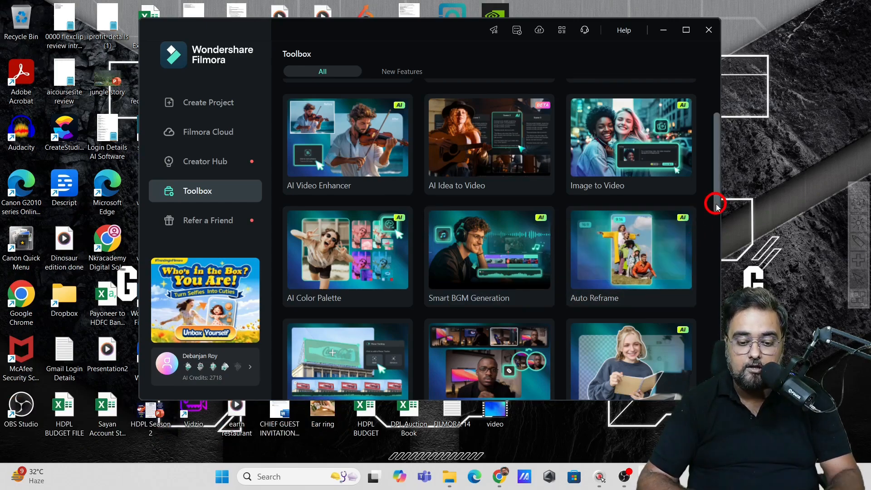
{"action": "scroll", "coordinate": [715, 204], "scroll_direction": "down", "scroll_amount": 3}
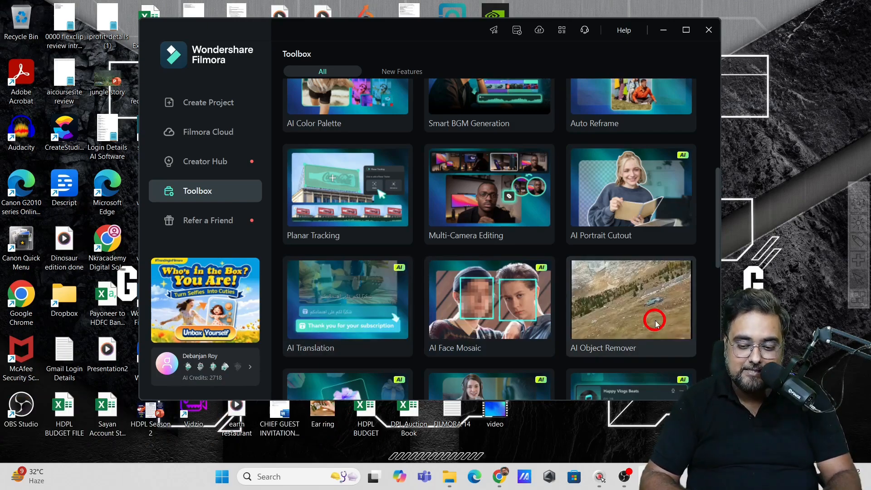
{"action": "scroll", "coordinate": [383, 194], "scroll_direction": "down", "scroll_amount": 5}
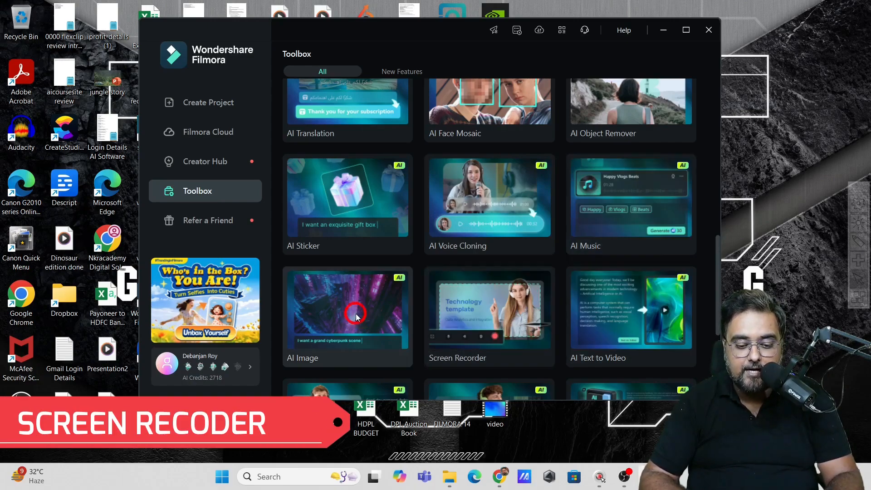
{"action": "scroll", "coordinate": [599, 317], "scroll_direction": "down", "scroll_amount": 3}
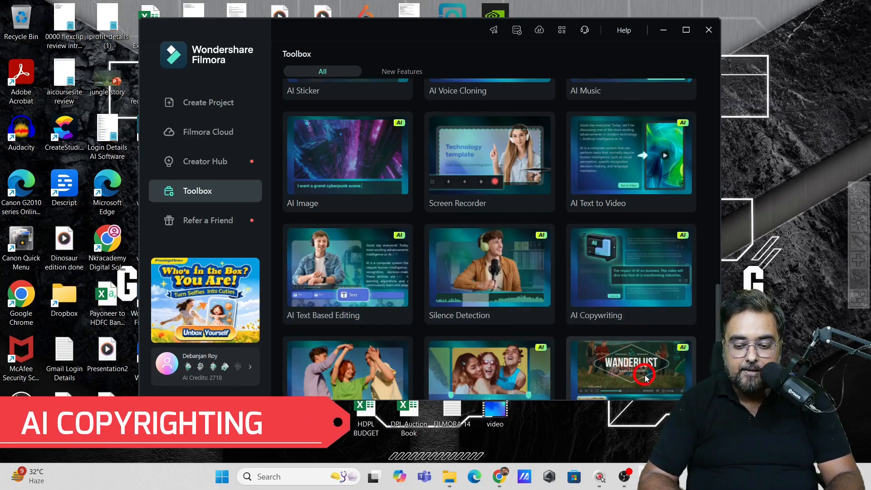
{"action": "scroll", "coordinate": [671, 341], "scroll_direction": "down", "scroll_amount": 1}
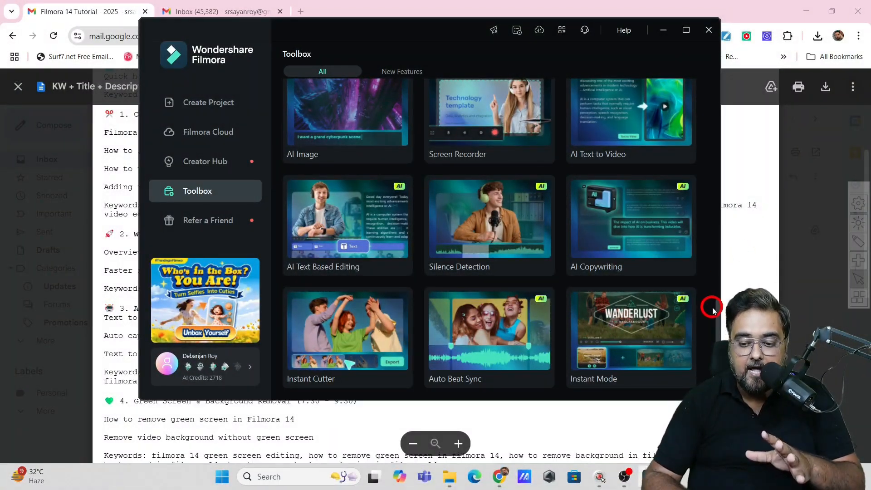
{"action": "scroll", "coordinate": [708, 254], "scroll_direction": "up", "scroll_amount": 3}
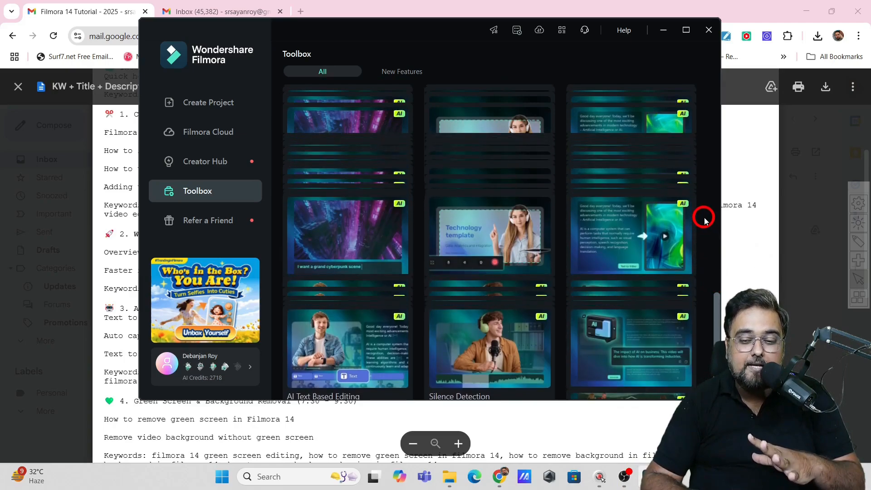
{"action": "scroll", "coordinate": [706, 221], "scroll_direction": "up", "scroll_amount": 3}
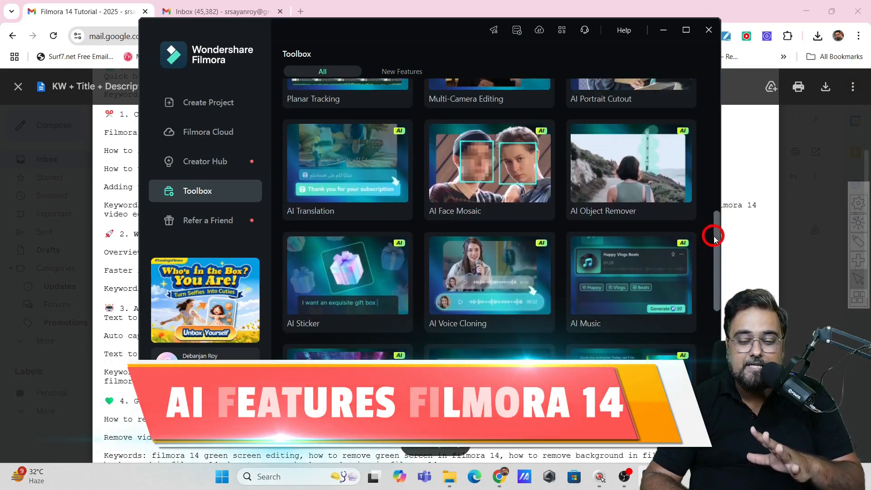
{"action": "scroll", "coordinate": [715, 238], "scroll_direction": "down", "scroll_amount": 2}
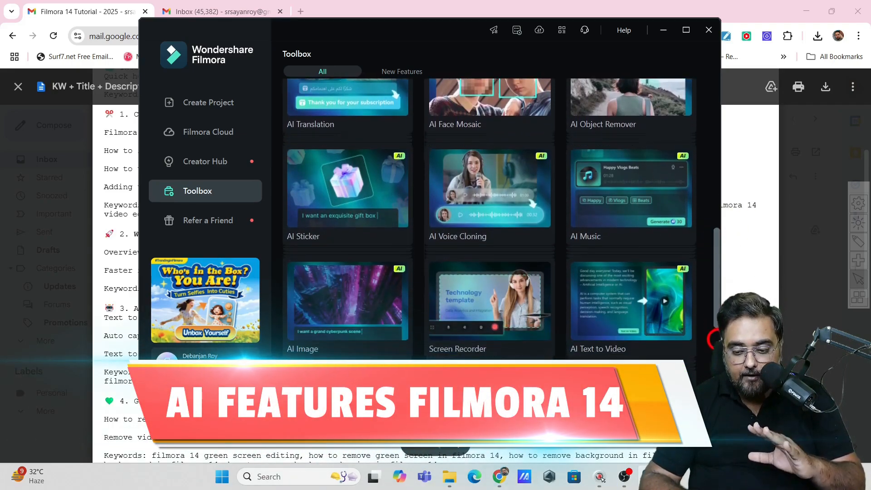
{"action": "scroll", "coordinate": [713, 338], "scroll_direction": "down", "scroll_amount": 5}
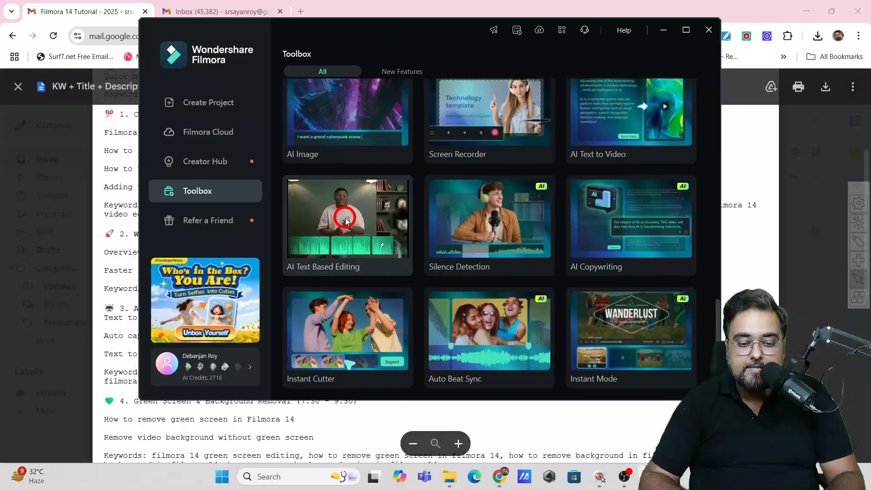
{"action": "left_click", "coordinate": [346, 221]}
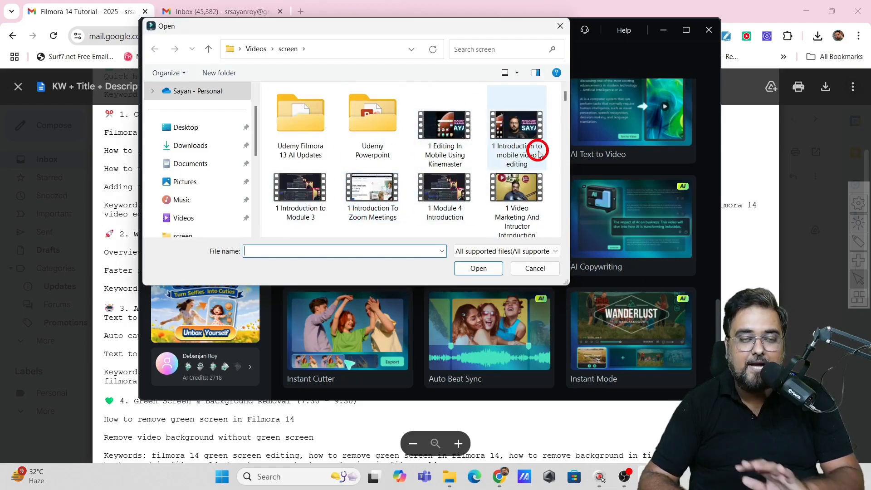
{"action": "scroll", "coordinate": [449, 153], "scroll_direction": "down", "scroll_amount": 5}
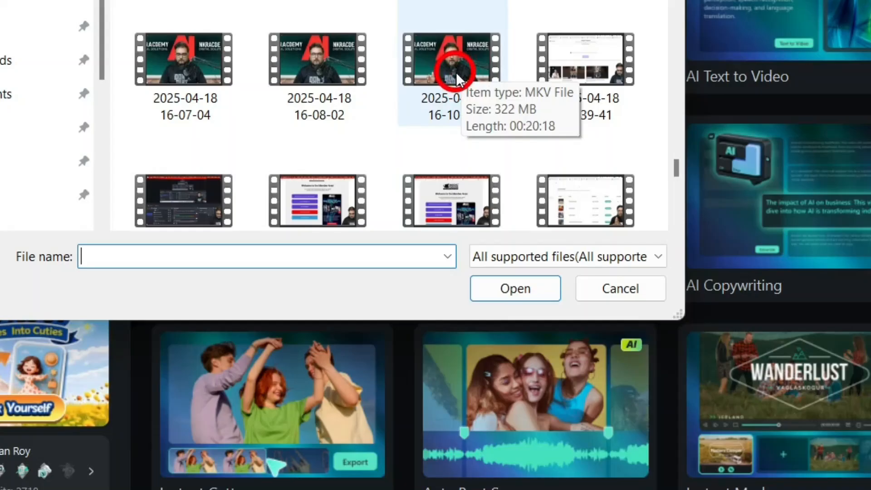
{"action": "left_click", "coordinate": [456, 72]}
{"action": "left_click", "coordinate": [520, 298]}
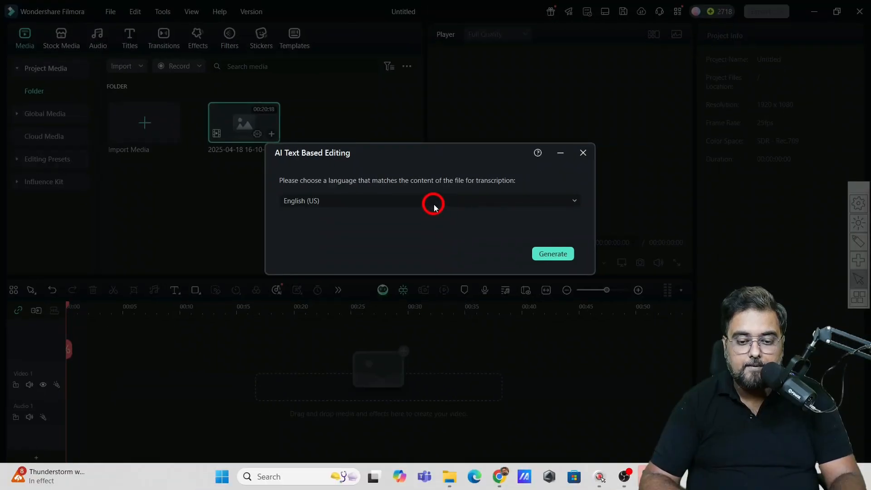
Set the transcription language to English (US) and generate the transcript of the recording.
{"action": "left_click", "coordinate": [433, 207]}
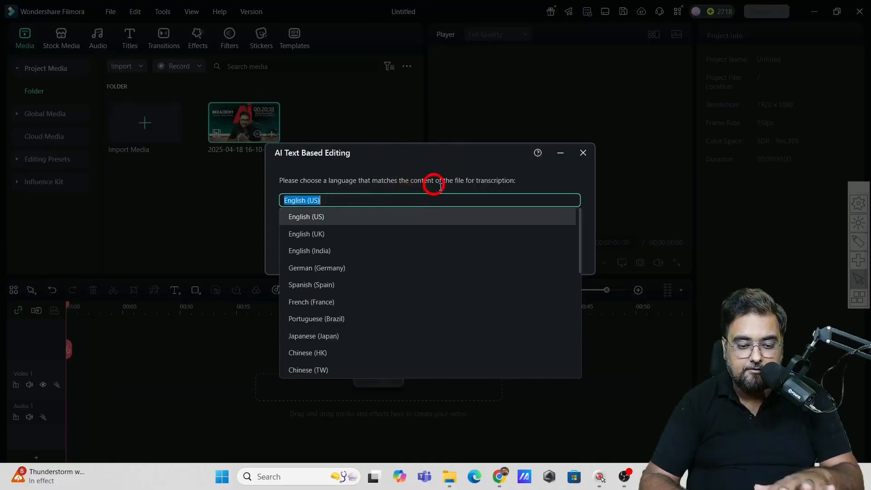
{"action": "left_click", "coordinate": [326, 195]}
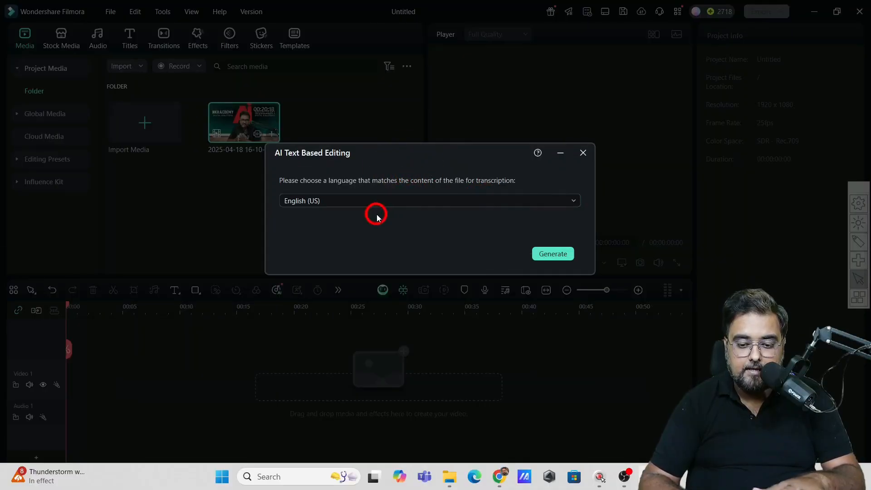
{"action": "left_click", "coordinate": [541, 255]}
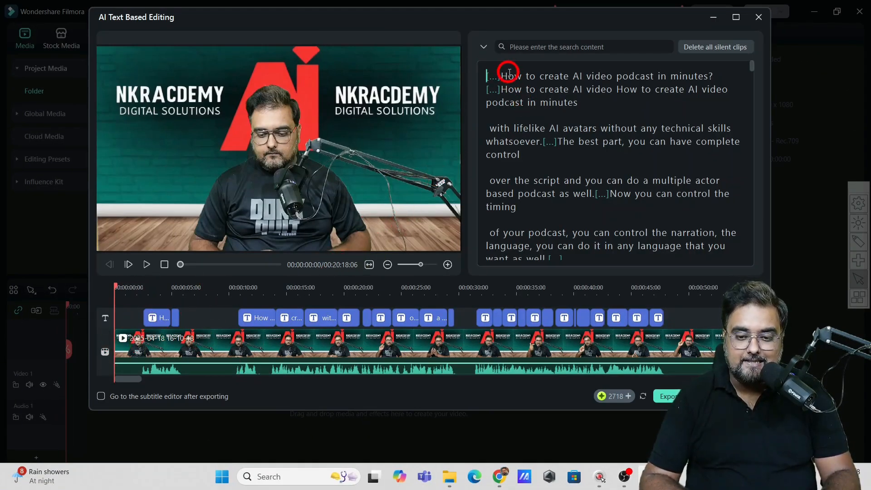
Select transcript passages from the opening sentences to see the matching stretch of video on the timeline.
{"action": "left_click_drag", "start_coordinate": [504, 75], "coordinate": [587, 89]}
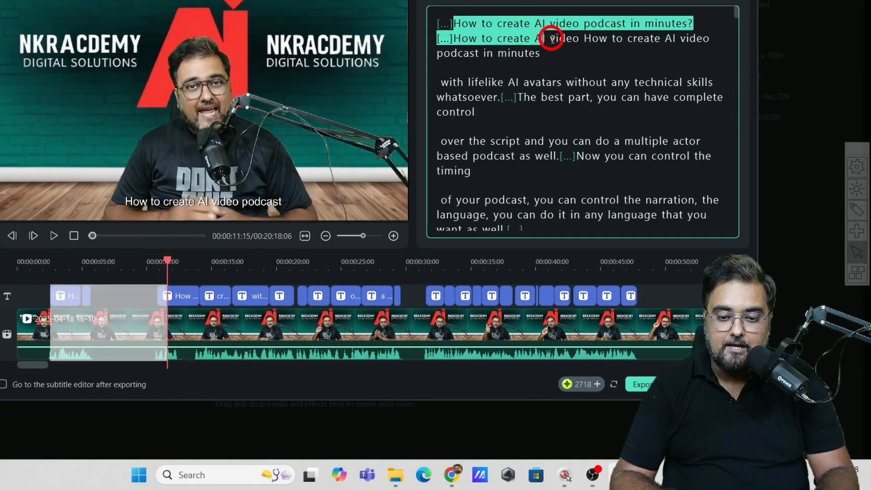
{"action": "left_click_drag", "start_coordinate": [551, 38], "coordinate": [605, 96]}
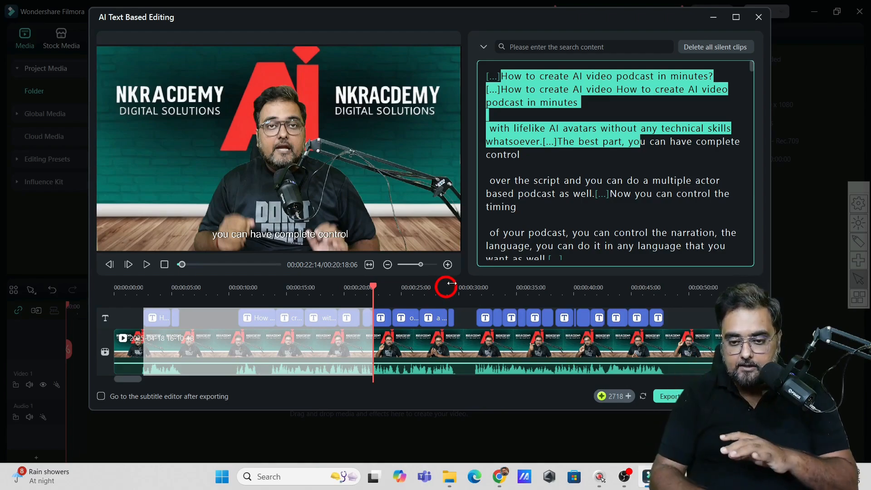
{"action": "left_click", "coordinate": [620, 153]}
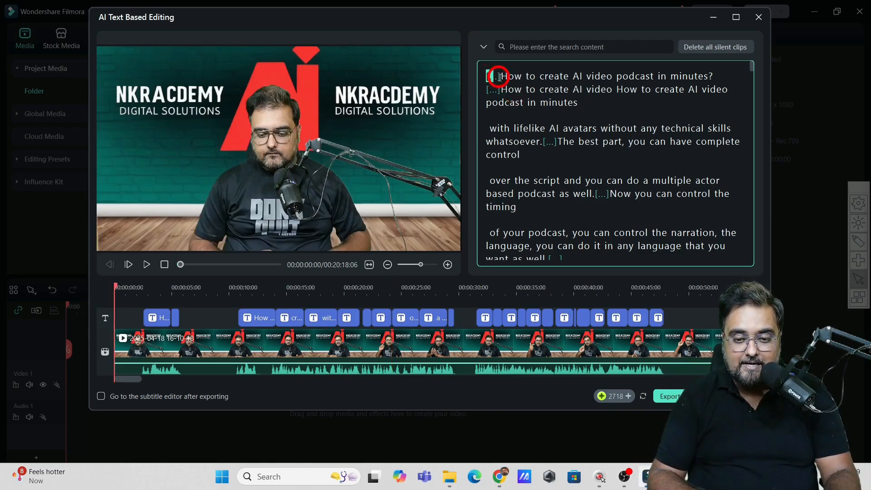
Delete the silent gap before the transcript's first sentence and all remaining silent clips.
{"action": "left_click", "coordinate": [497, 76]}
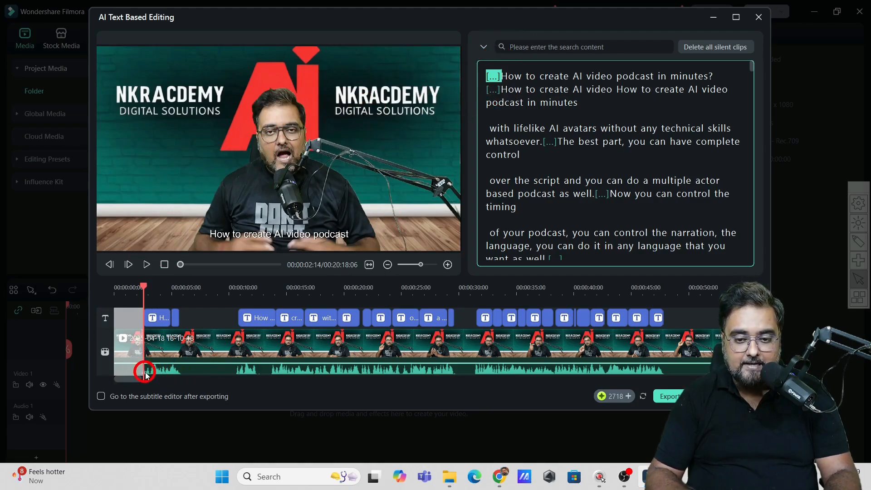
{"action": "left_click", "coordinate": [499, 73]}
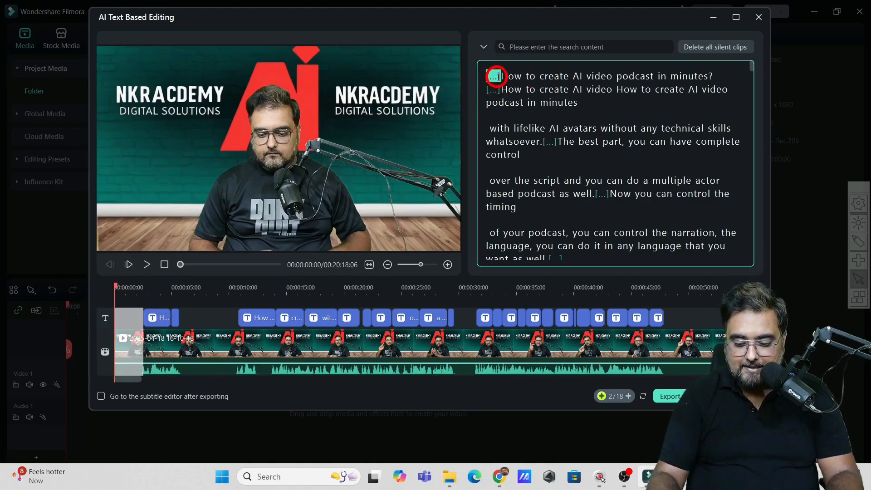
{"action": "key", "text": "Delete"}
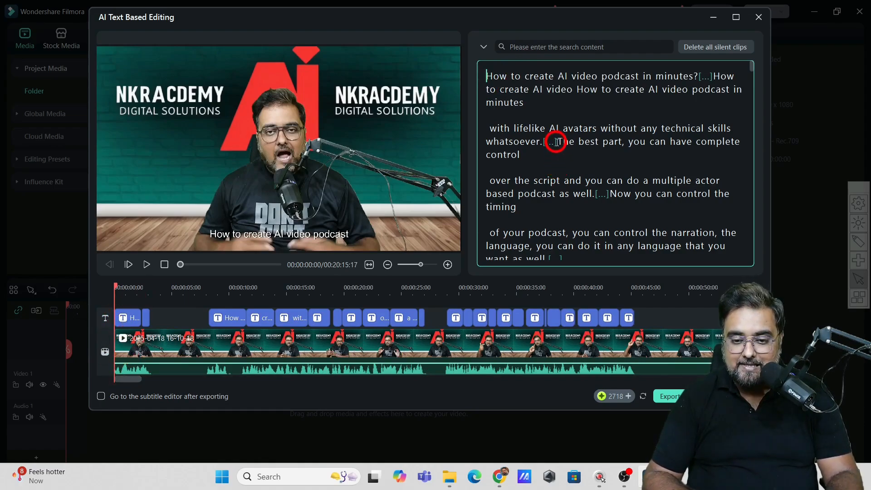
{"action": "left_click", "coordinate": [706, 49]}
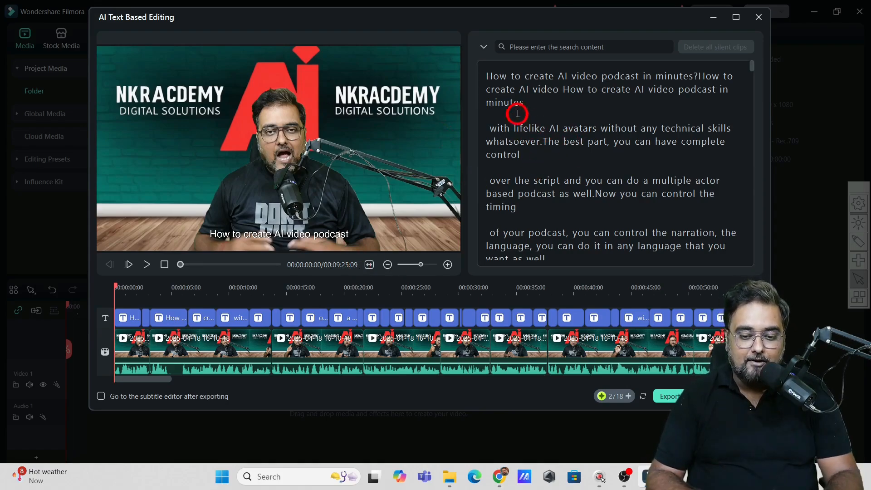
Export the text-edited recording with its subtitles to the main timeline and play its opening seconds.
{"action": "left_click_drag", "start_coordinate": [486, 76], "coordinate": [672, 233]}
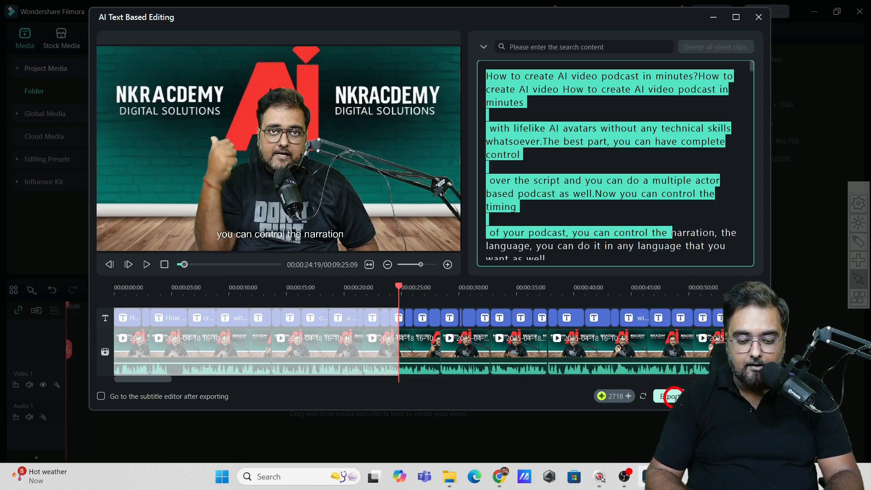
{"action": "left_click", "coordinate": [672, 396]}
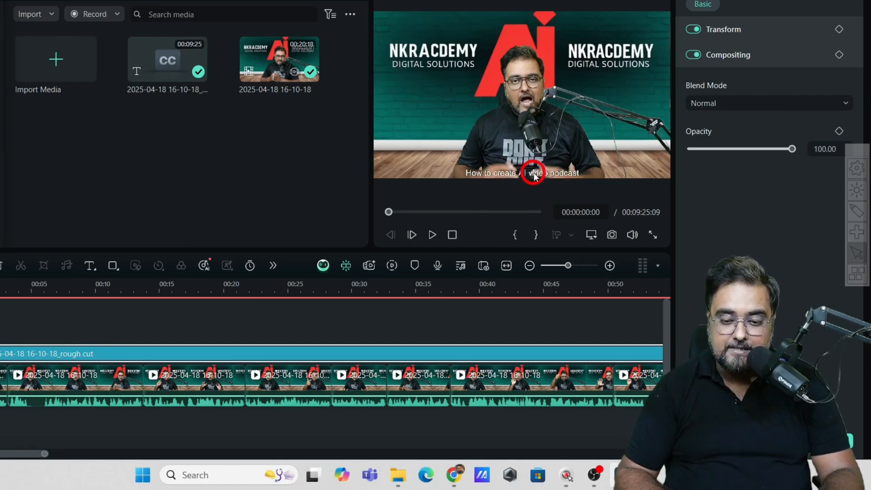
{"action": "left_click", "coordinate": [432, 234]}
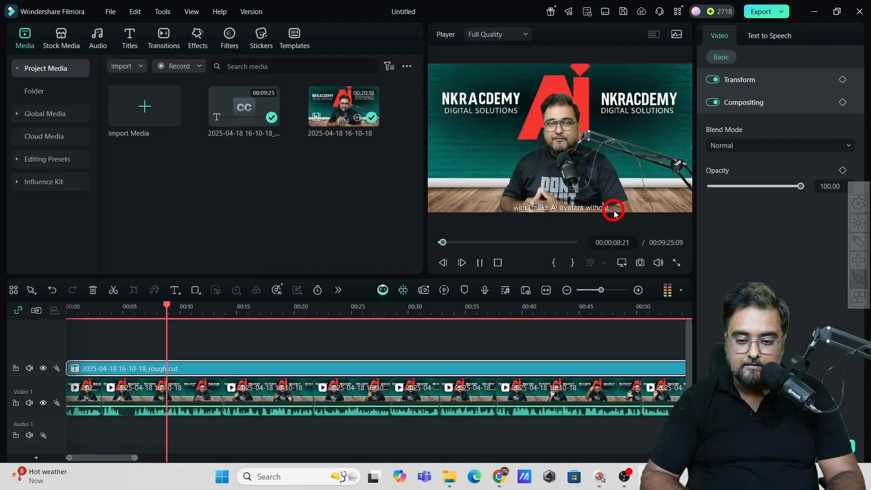
{"action": "left_click", "coordinate": [481, 263]}
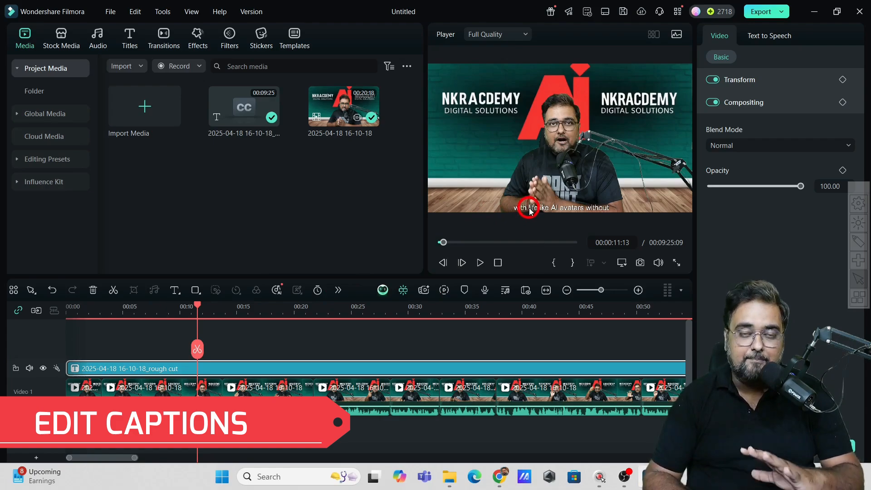
Open the rough cut subtitle clip for editing and examine its caption texts, style presets and customization options.
{"action": "double_click", "coordinate": [210, 369]}
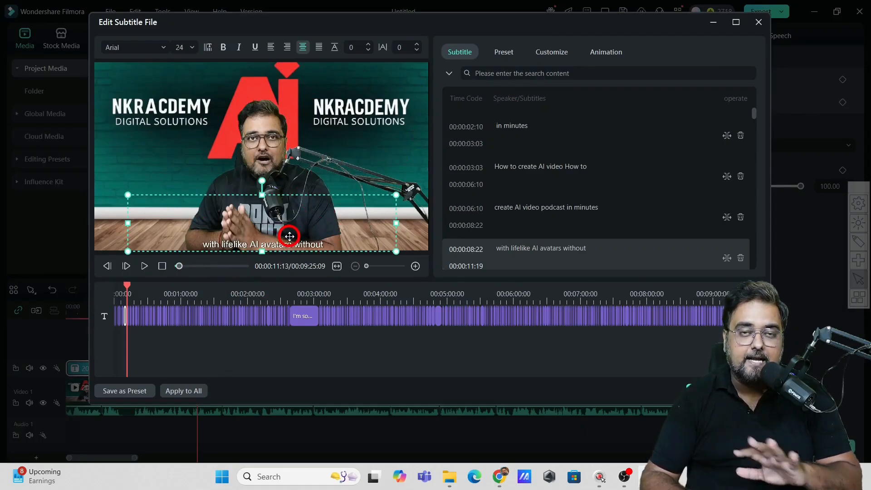
{"action": "left_click", "coordinate": [546, 127]}
{"action": "left_click_drag", "start_coordinate": [535, 128], "coordinate": [493, 125]}
{"action": "left_click", "coordinate": [558, 163]}
{"action": "left_click_drag", "start_coordinate": [558, 163], "coordinate": [478, 165]}
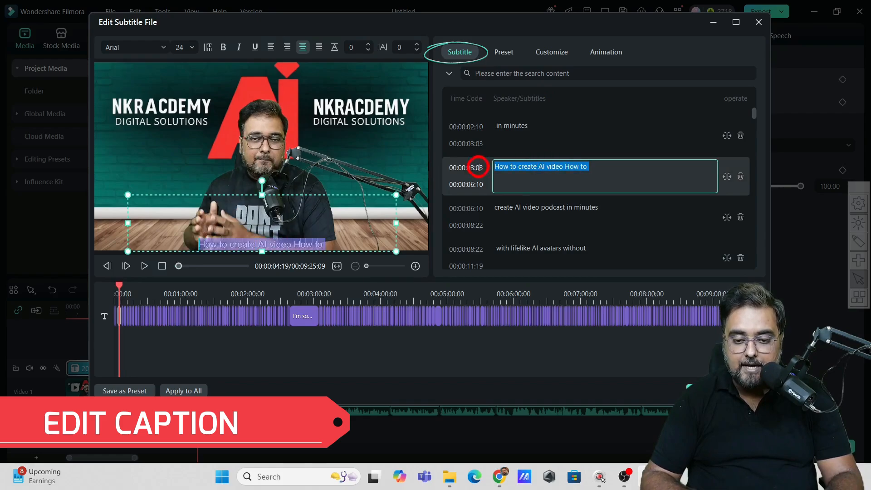
{"action": "left_click", "coordinate": [507, 51]}
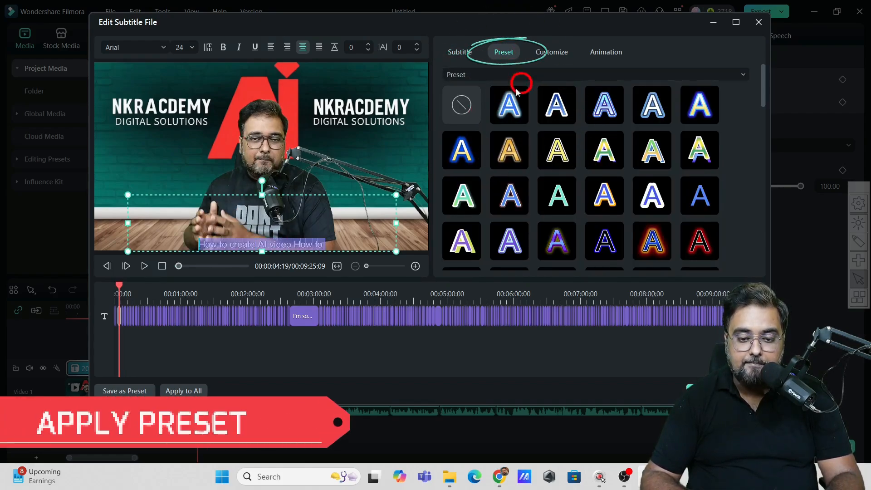
{"action": "left_click", "coordinate": [561, 53]}
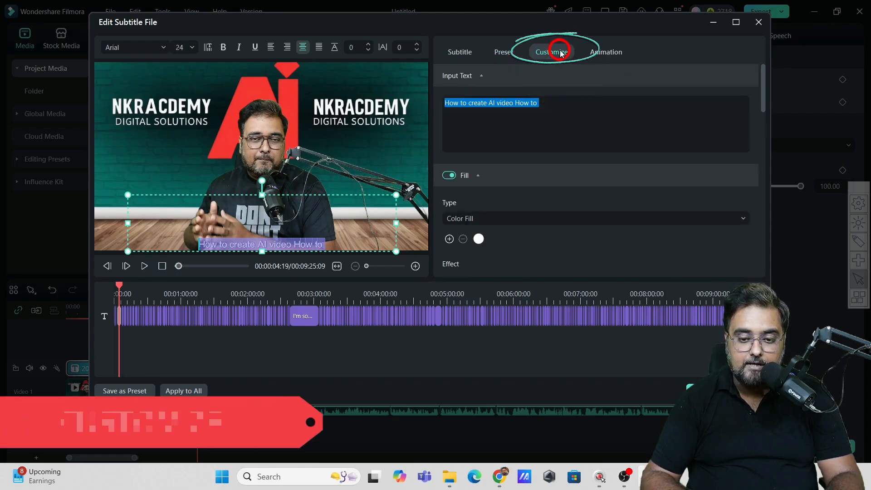
Apply the second typewriter entry animation to the caption "How to create AI video How to" with a duration of 2.16 s.
{"action": "left_click", "coordinate": [592, 51]}
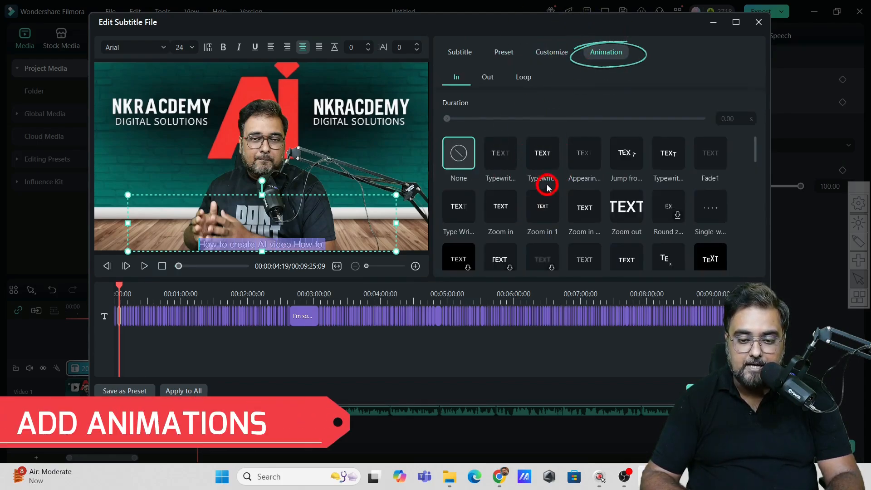
{"action": "left_click", "coordinate": [592, 161]}
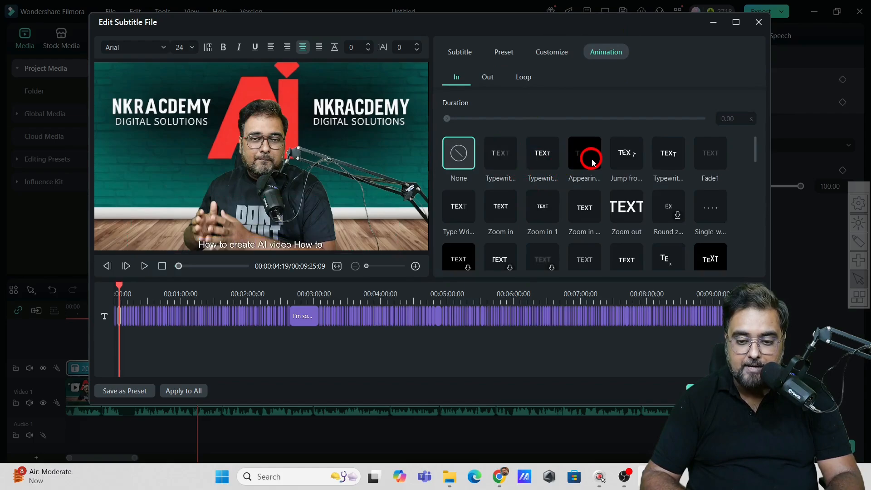
{"action": "left_click", "coordinate": [537, 165]}
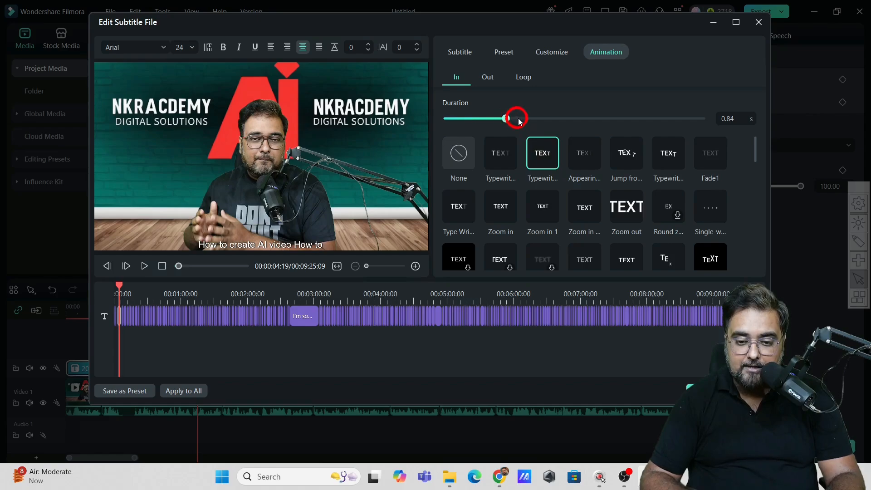
{"action": "left_click_drag", "start_coordinate": [519, 119], "coordinate": [622, 120]}
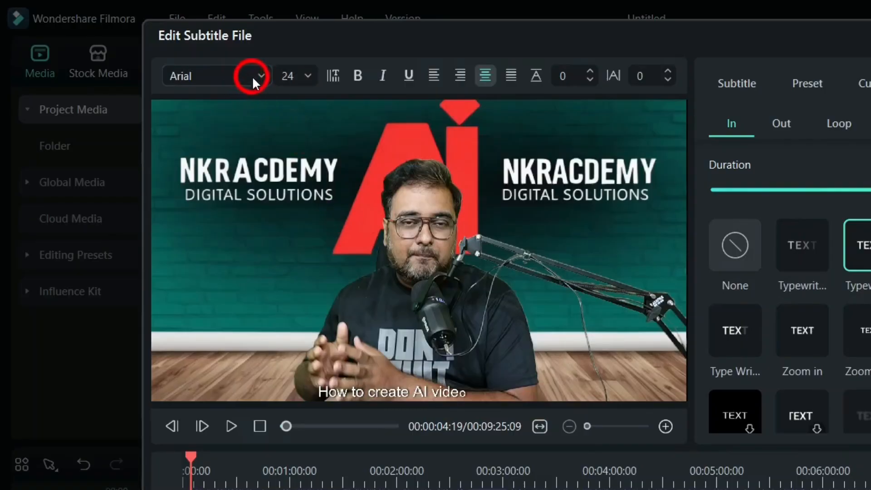
Set the caption's font to Archivo Black at size 36, make it italic, and close the subtitle editor.
{"action": "left_click", "coordinate": [258, 77]}
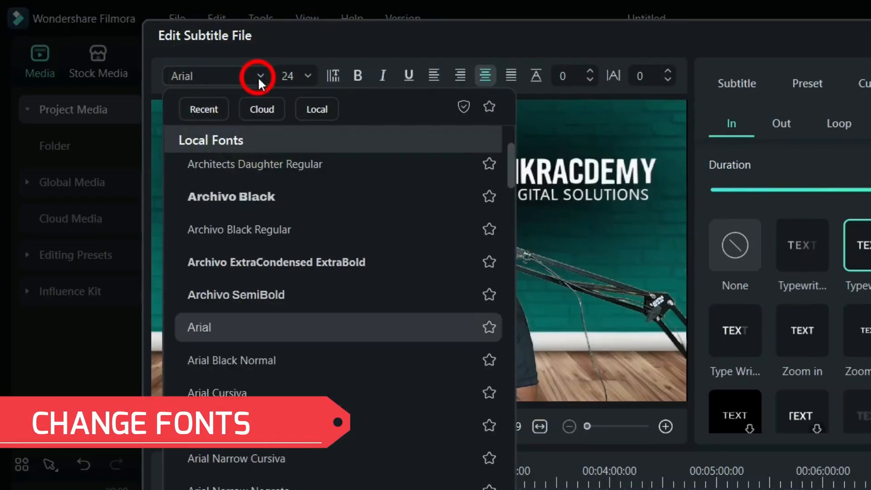
{"action": "left_click", "coordinate": [247, 208]}
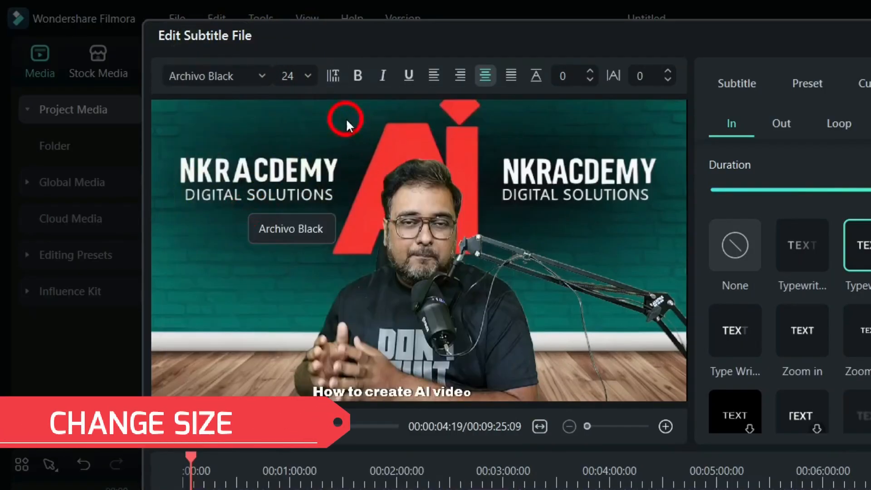
{"action": "left_click", "coordinate": [306, 77]}
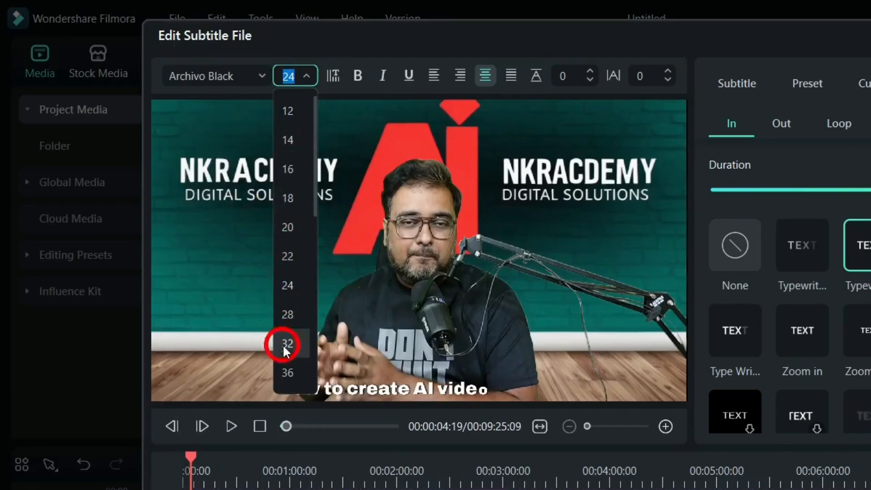
{"action": "left_click", "coordinate": [287, 373]}
{"action": "left_click", "coordinate": [222, 50]}
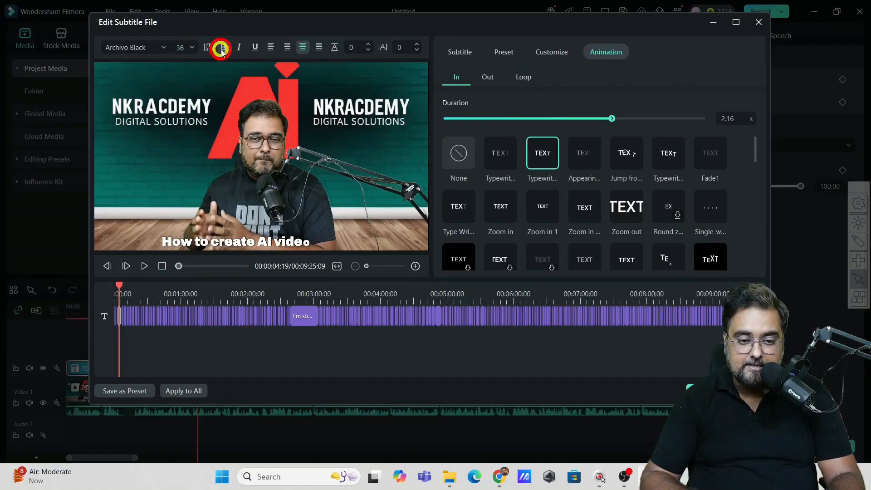
{"action": "left_click", "coordinate": [224, 51]}
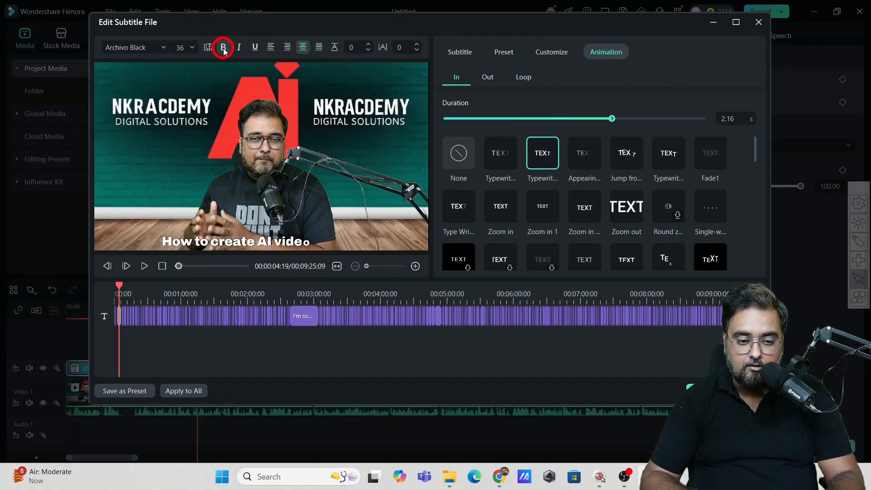
{"action": "left_click", "coordinate": [239, 47]}
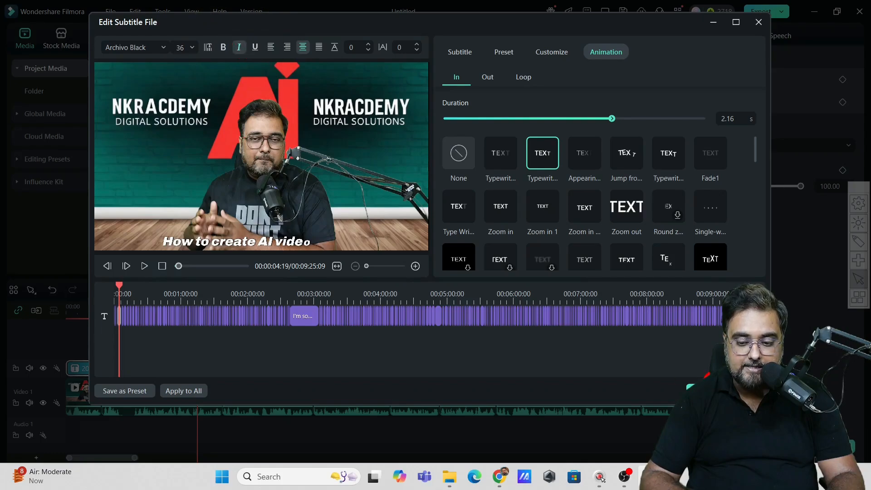
{"action": "left_click", "coordinate": [705, 391]}
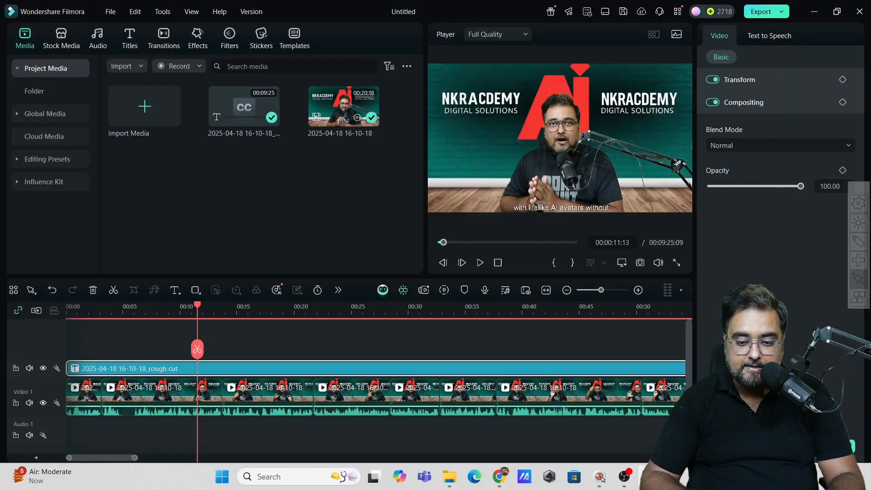
Return the playhead to the start and delete the rough cut subtitle clip from the timeline.
{"action": "left_click", "coordinate": [136, 309]}
{"action": "left_click", "coordinate": [542, 214]}
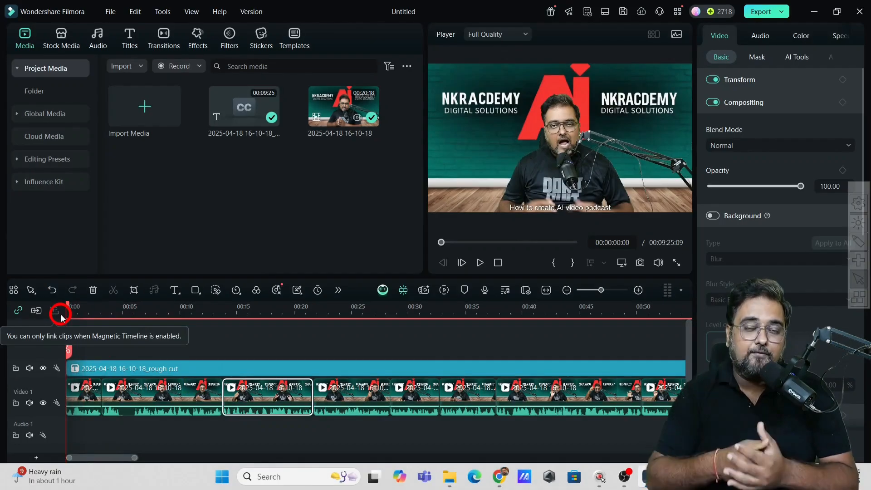
{"action": "left_click", "coordinate": [165, 370]}
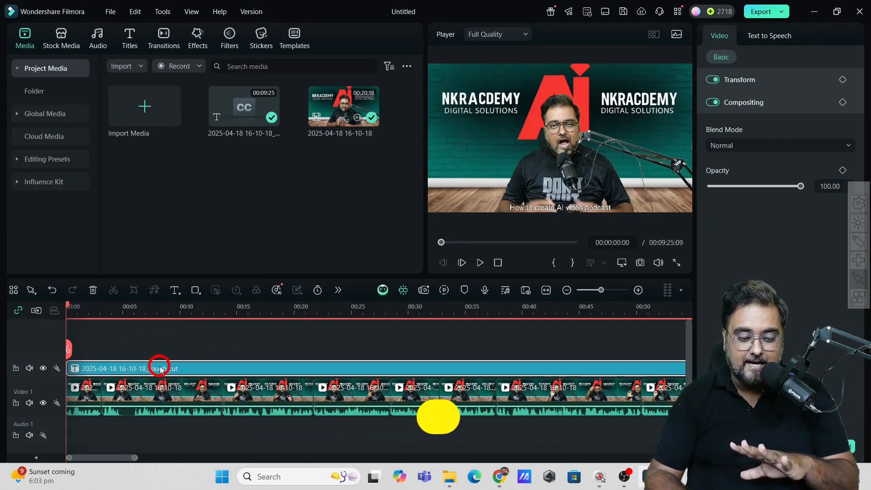
{"action": "key", "text": "Delete"}
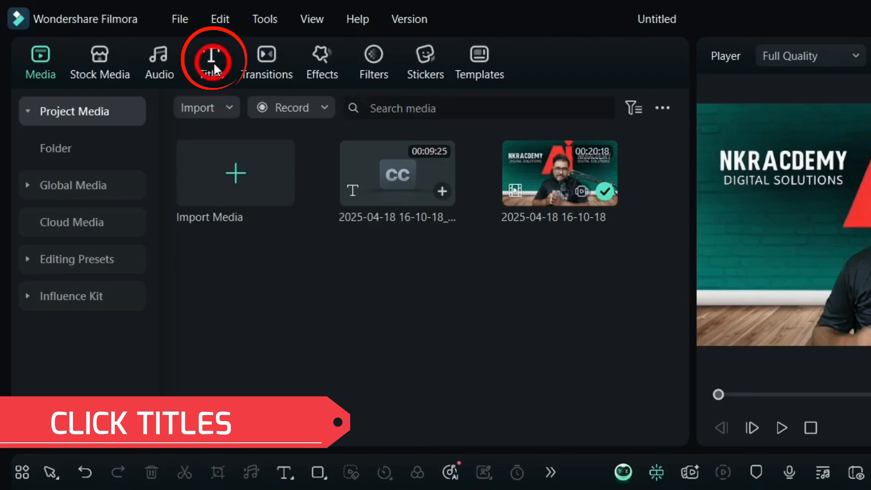
Select the third video clip on the timeline and set Speech to Text captioning to convert only the clip selection.
{"action": "left_click", "coordinate": [213, 62]}
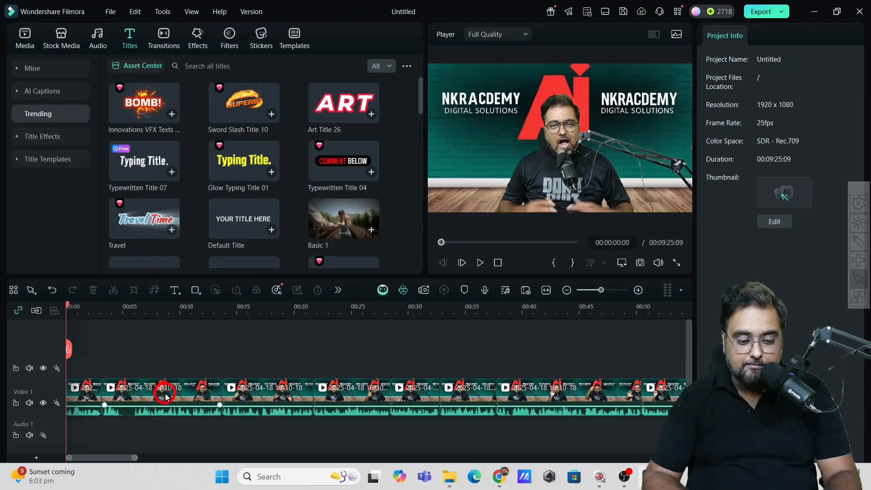
{"action": "left_click", "coordinate": [165, 396]}
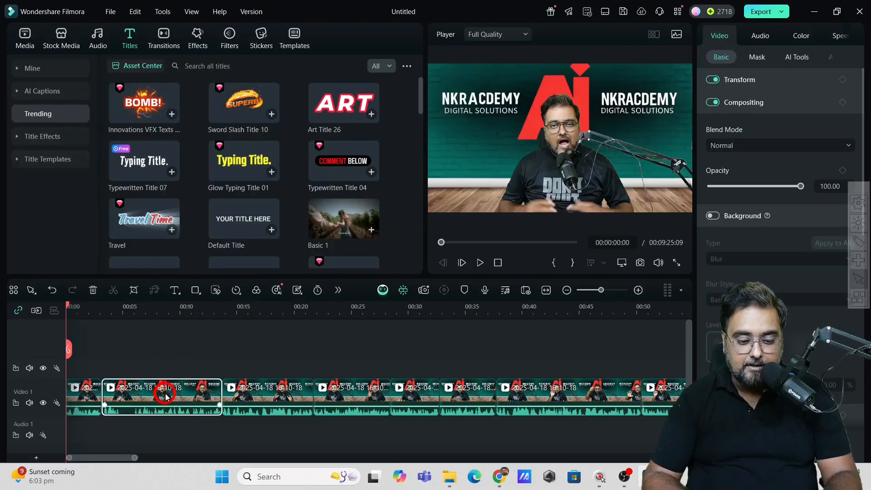
{"action": "left_click", "coordinate": [256, 397]}
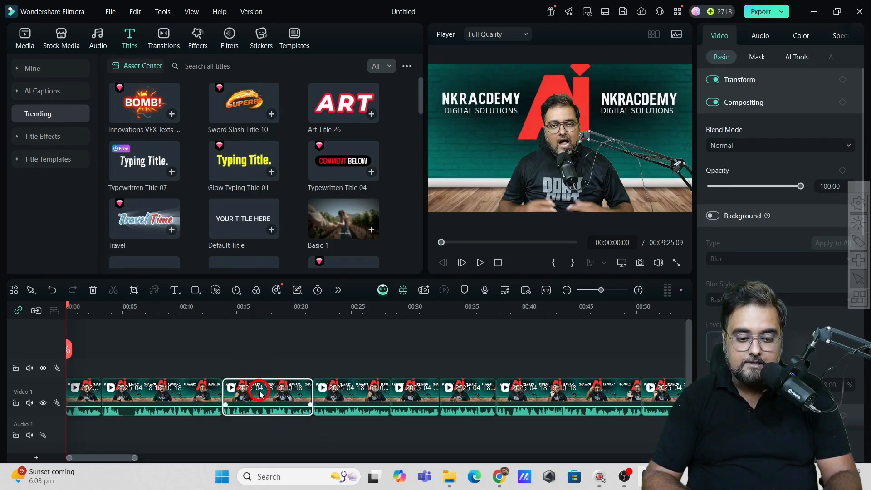
{"action": "left_click", "coordinate": [55, 91]}
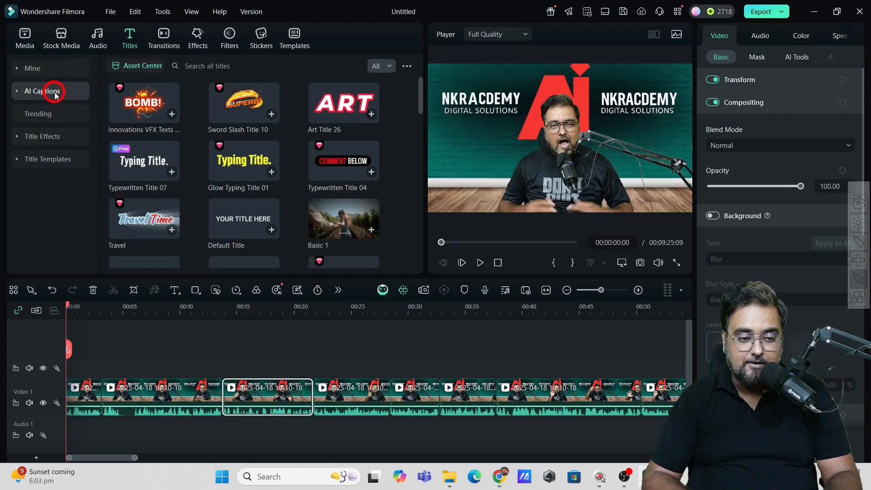
{"action": "left_click", "coordinate": [55, 92]}
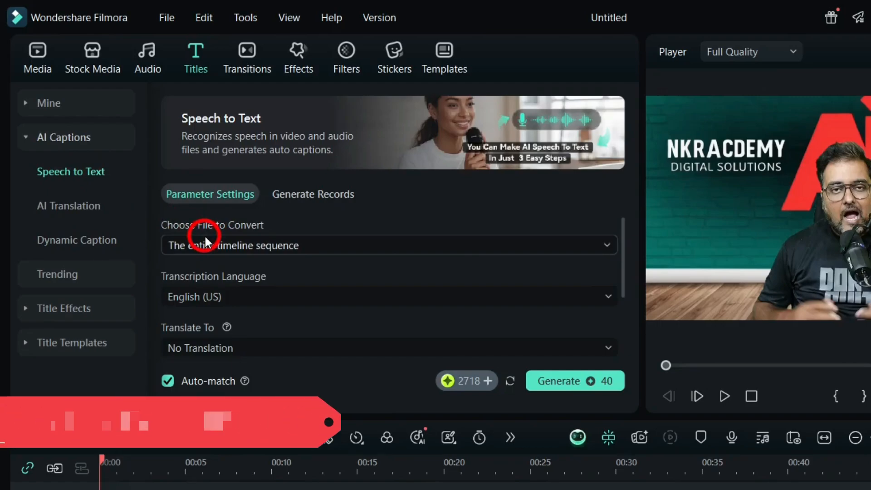
{"action": "left_click", "coordinate": [247, 246]}
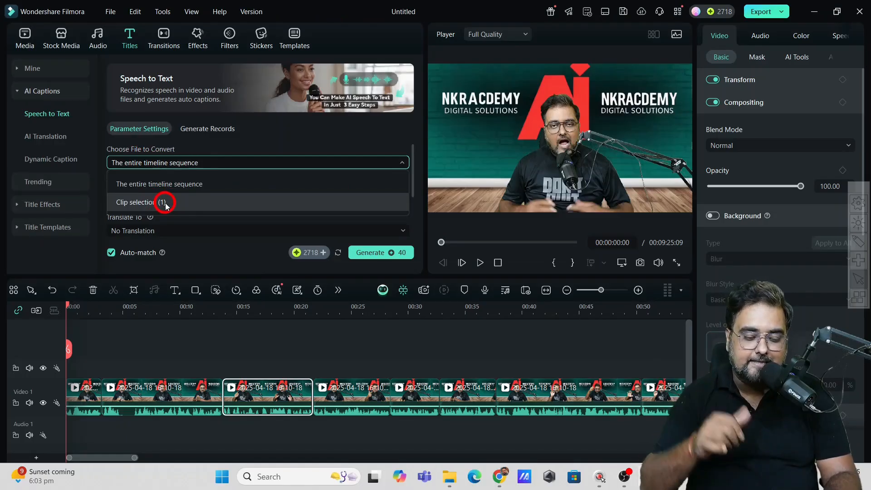
{"action": "left_click", "coordinate": [249, 307]}
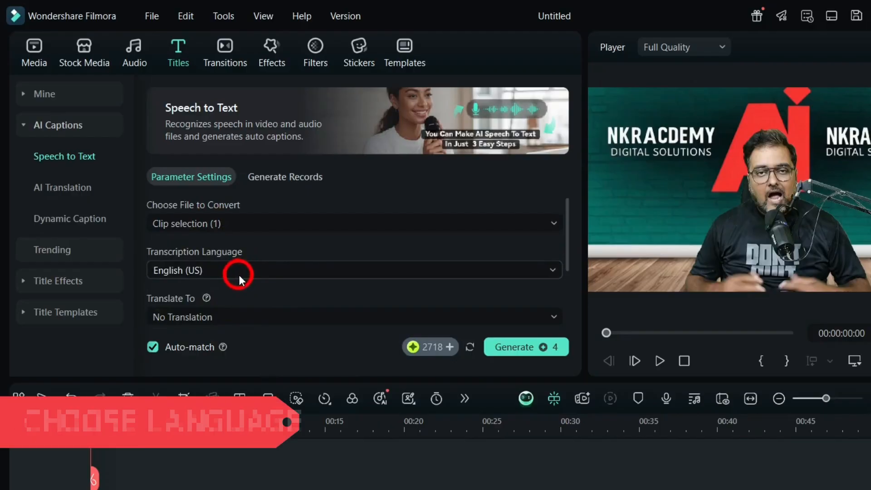
Generate the clip's captions with English (US) transcription, no translation and Titles as the output format.
{"action": "left_click", "coordinate": [239, 274]}
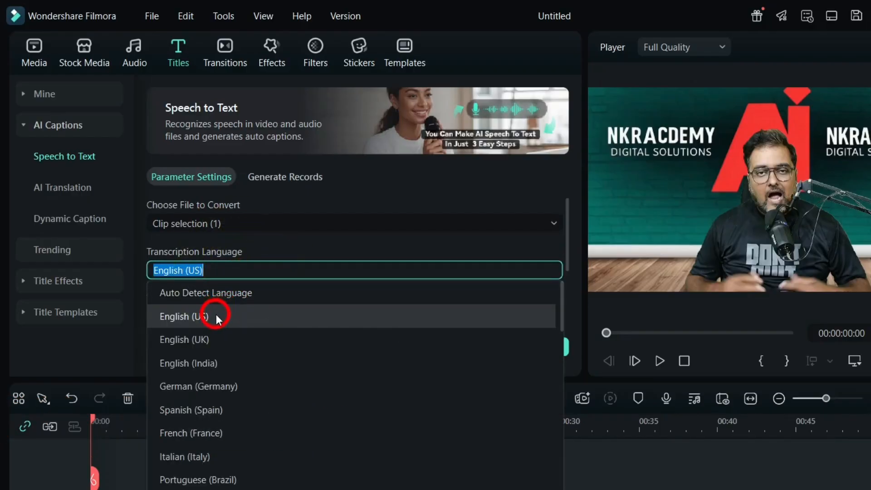
{"action": "left_click", "coordinate": [216, 314]}
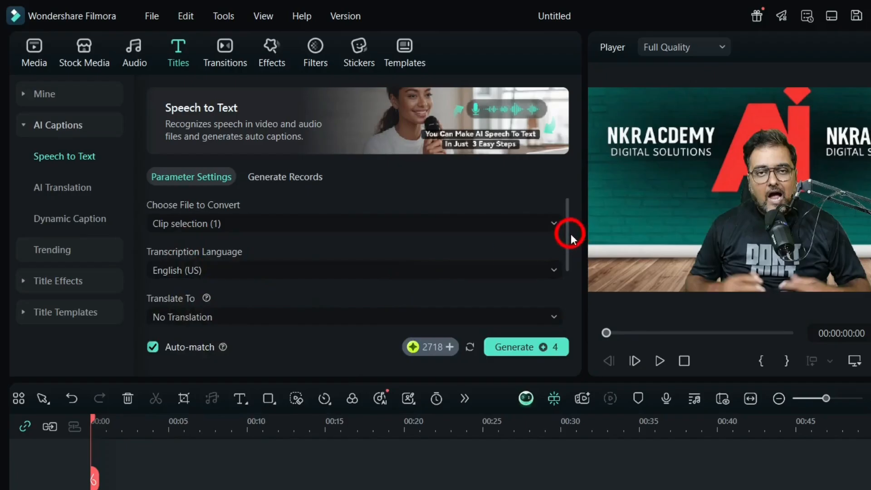
{"action": "left_click_drag", "start_coordinate": [568, 233], "coordinate": [570, 279]}
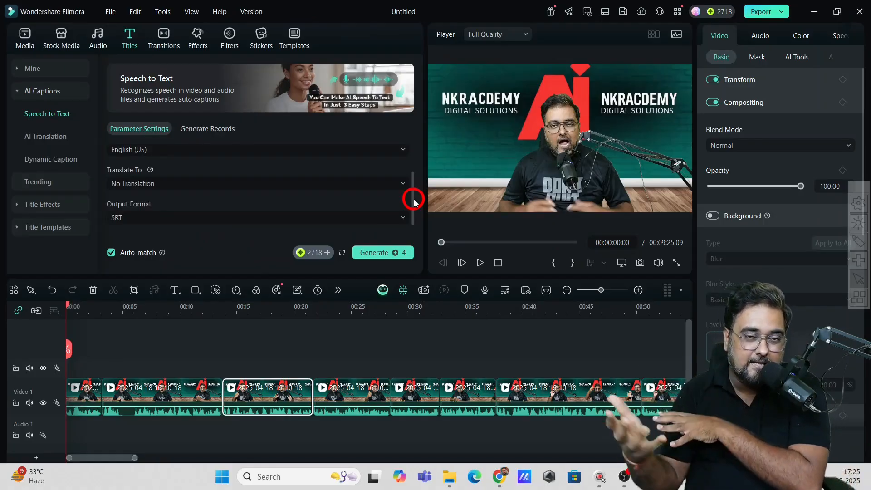
{"action": "left_click", "coordinate": [177, 184]}
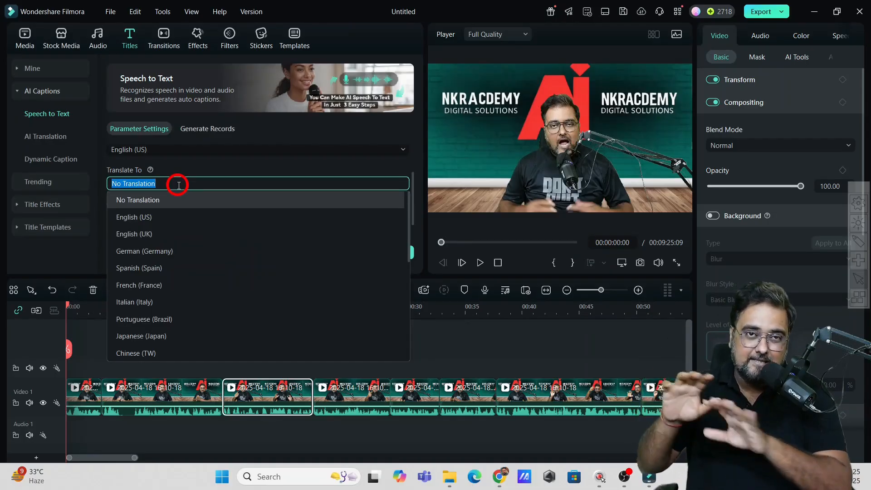
{"action": "left_click", "coordinate": [265, 164]}
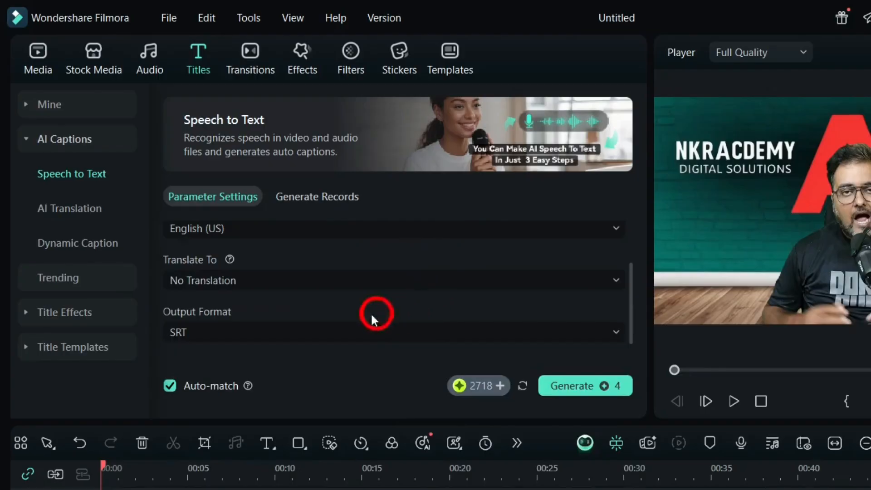
{"action": "left_click", "coordinate": [322, 329]}
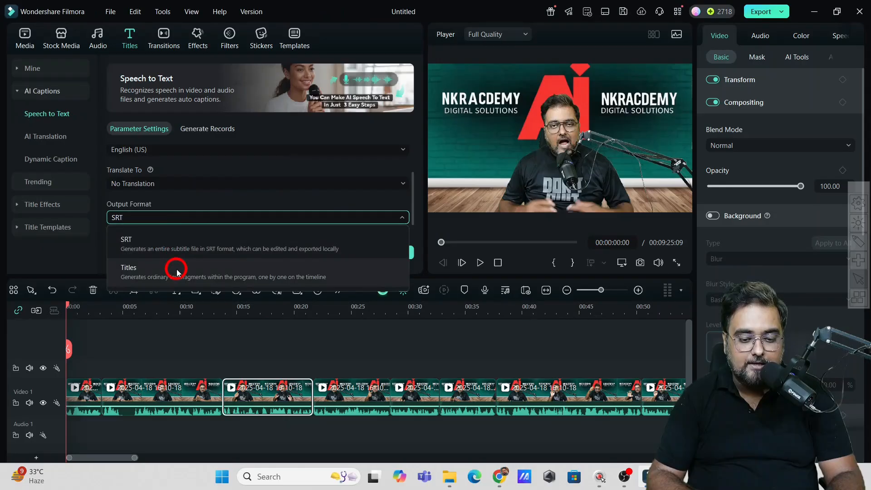
{"action": "left_click", "coordinate": [270, 410]}
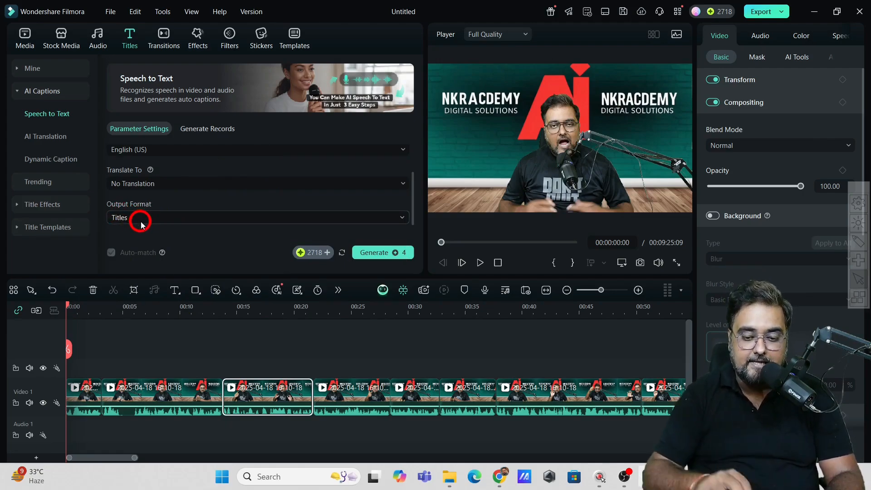
{"action": "left_click", "coordinate": [374, 255]}
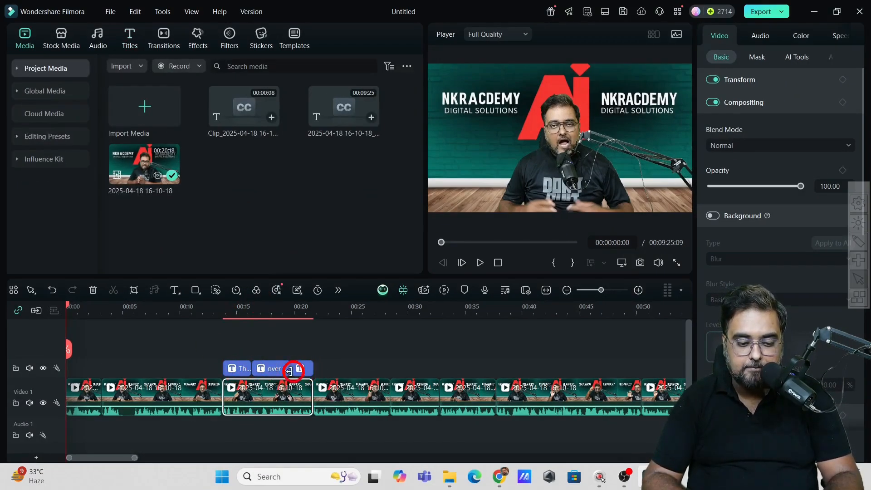
Play back the captioned section from just before the first generated title to check the captions.
{"action": "left_click", "coordinate": [220, 313]}
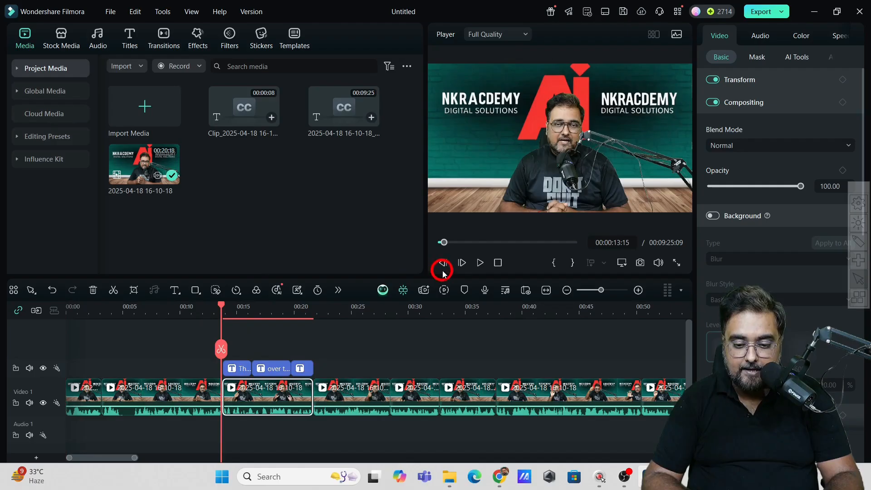
{"action": "left_click", "coordinate": [480, 263]}
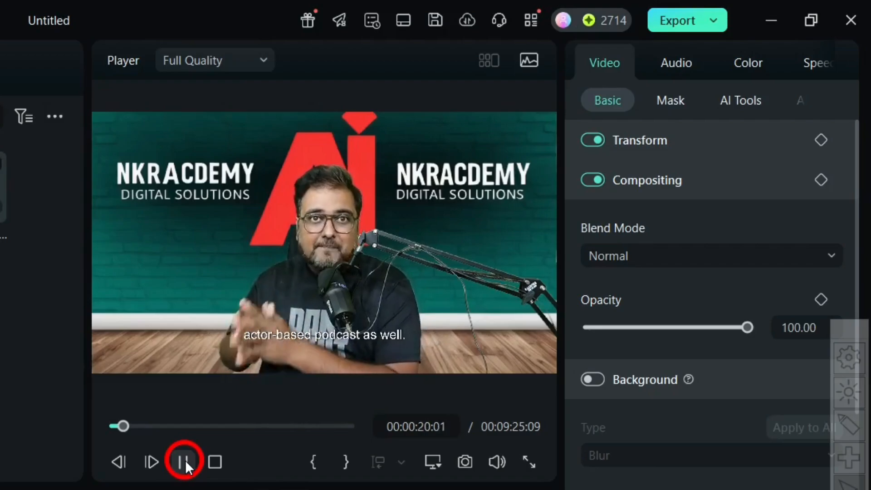
{"action": "left_click", "coordinate": [183, 462]}
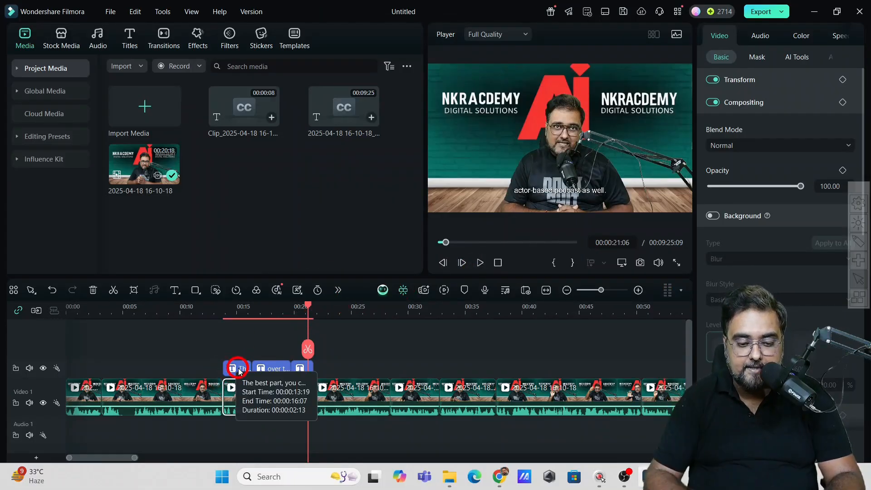
Apply the yellow text preset with the blue outline, second in the second row, to the caption "The best part, you can have complete control".
{"action": "left_click", "coordinate": [238, 369]}
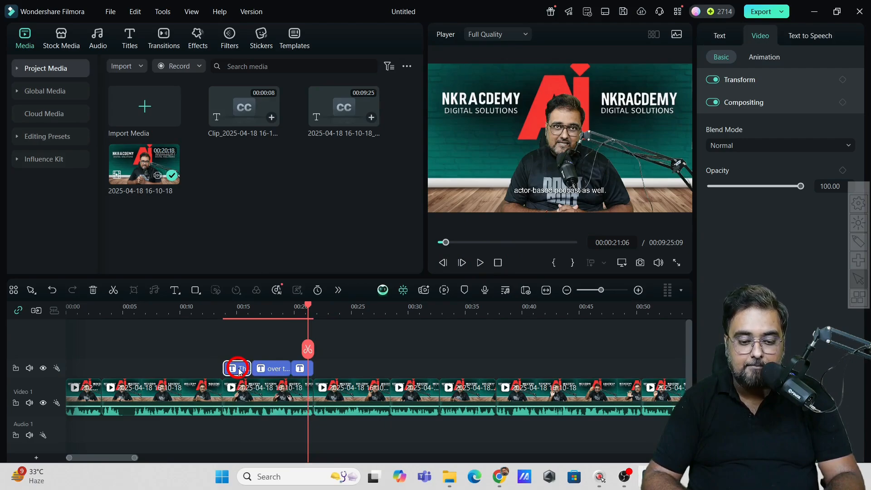
{"action": "left_click", "coordinate": [238, 369]}
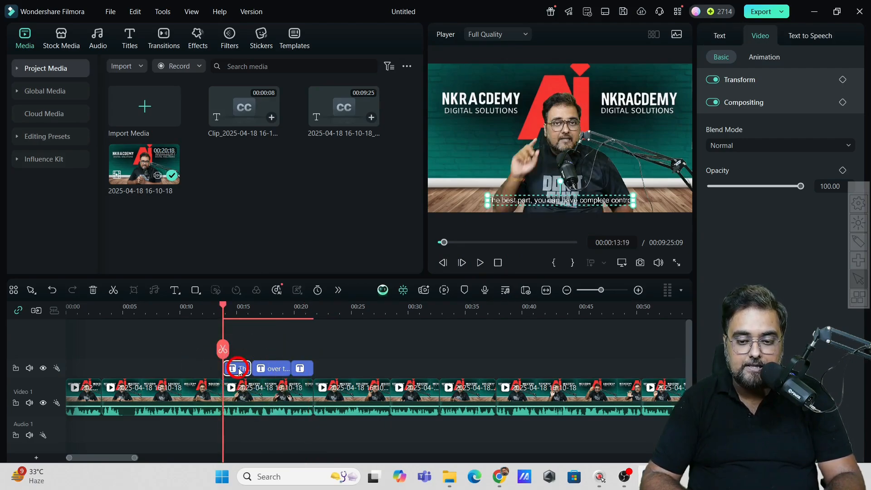
{"action": "left_click", "coordinate": [772, 99]}
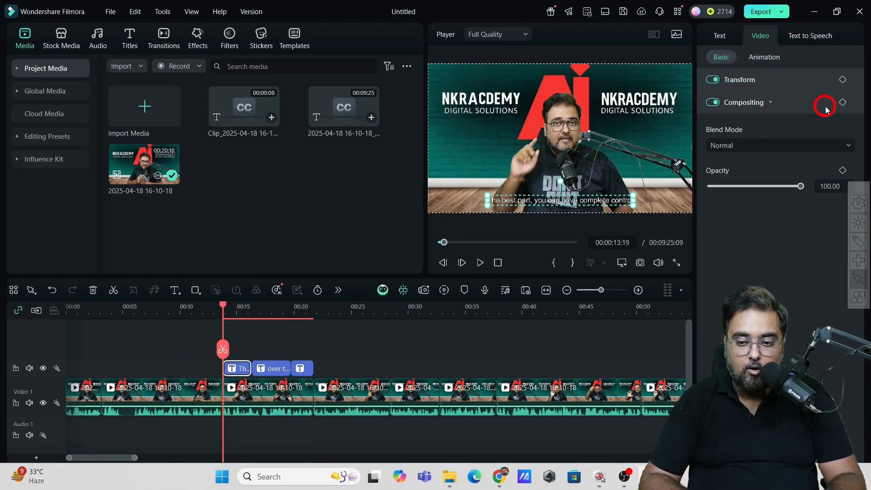
{"action": "left_click", "coordinate": [728, 36]}
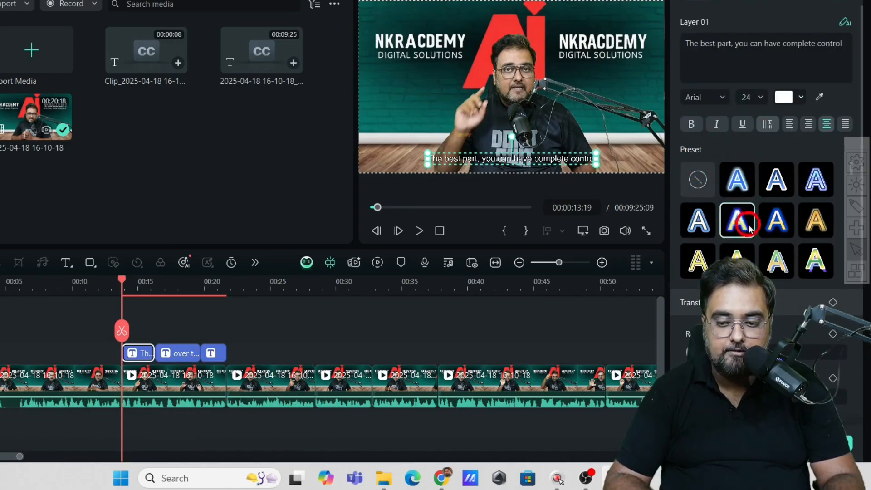
{"action": "left_click", "coordinate": [737, 185]}
{"action": "left_click", "coordinate": [738, 226]}
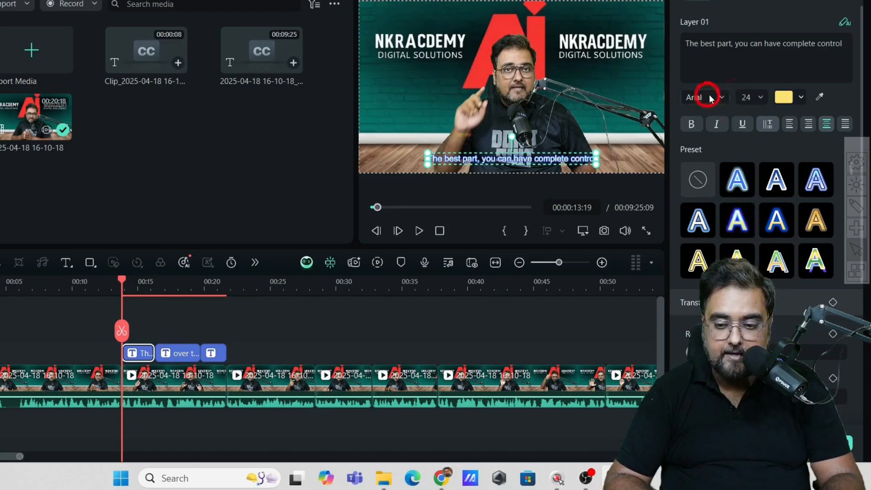
Set the font size of the first caption to 40.
{"action": "left_click", "coordinate": [756, 96]}
{"action": "scroll", "coordinate": [751, 199], "scroll_direction": "down", "scroll_amount": 5}
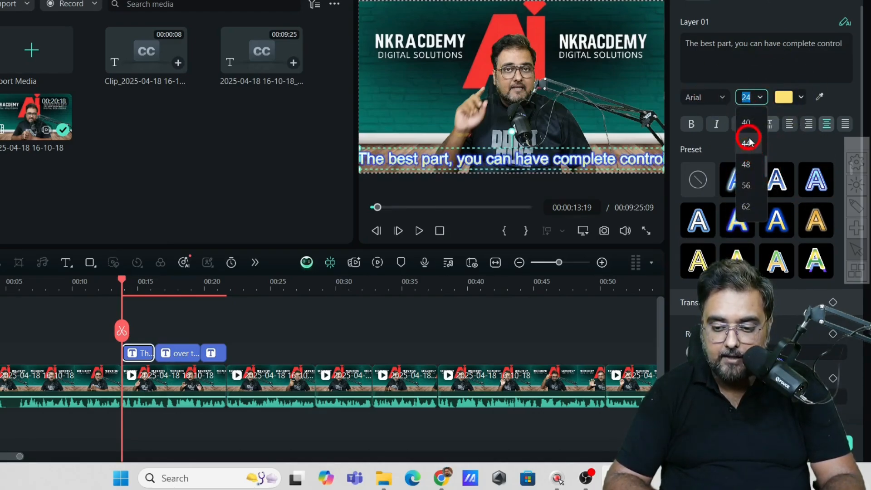
{"action": "left_click", "coordinate": [747, 123]}
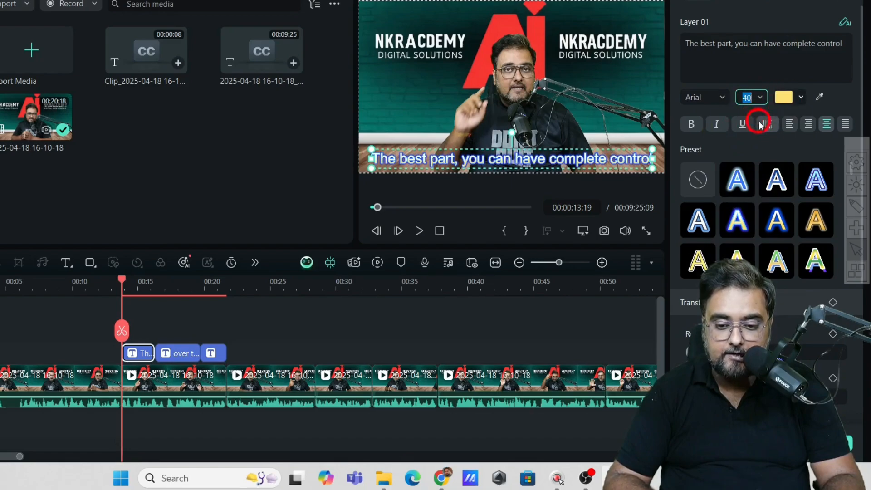
Turn on the background behind the first caption's text and deselect the caption to view it.
{"action": "scroll", "coordinate": [687, 310], "scroll_direction": "down", "scroll_amount": 4}
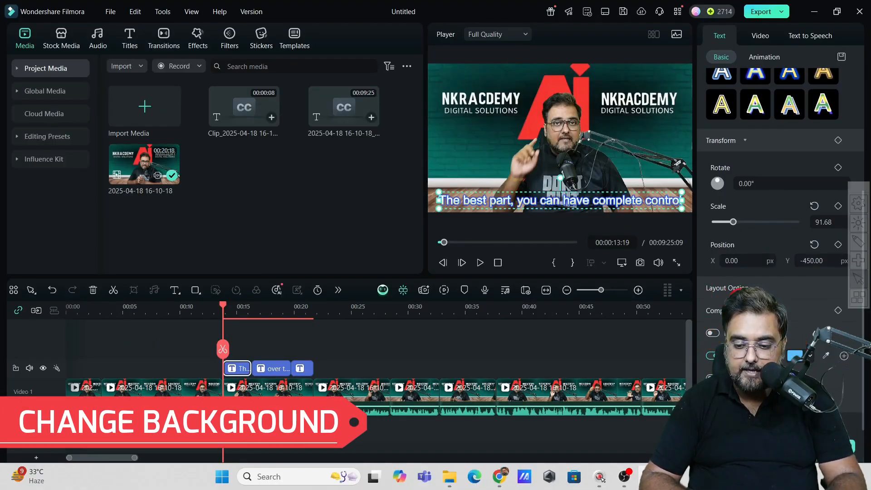
{"action": "left_click", "coordinate": [714, 333]}
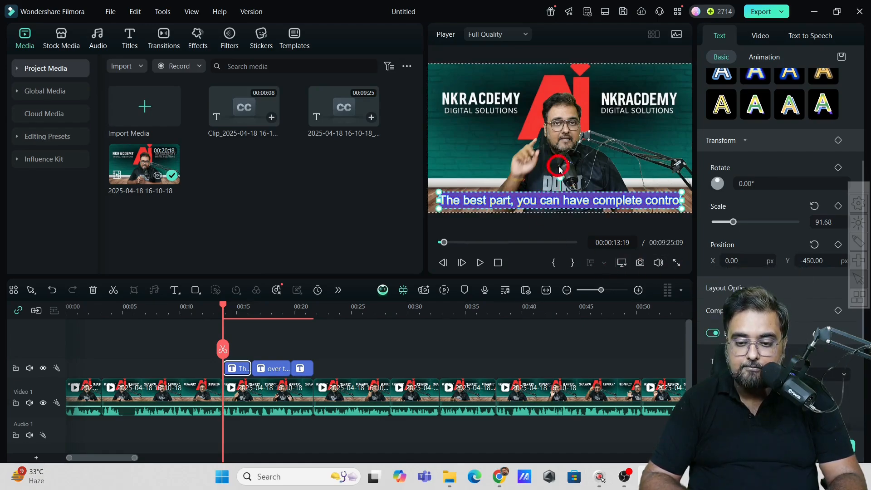
{"action": "left_click", "coordinate": [486, 147]}
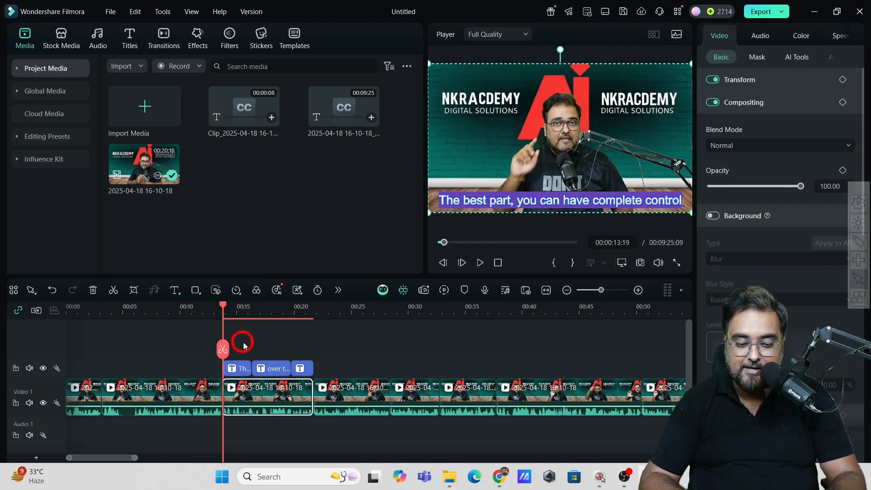
Apply the typewriter entry animation next to the Jump animation to the first caption with a duration of 1.93 s.
{"action": "left_click", "coordinate": [236, 368]}
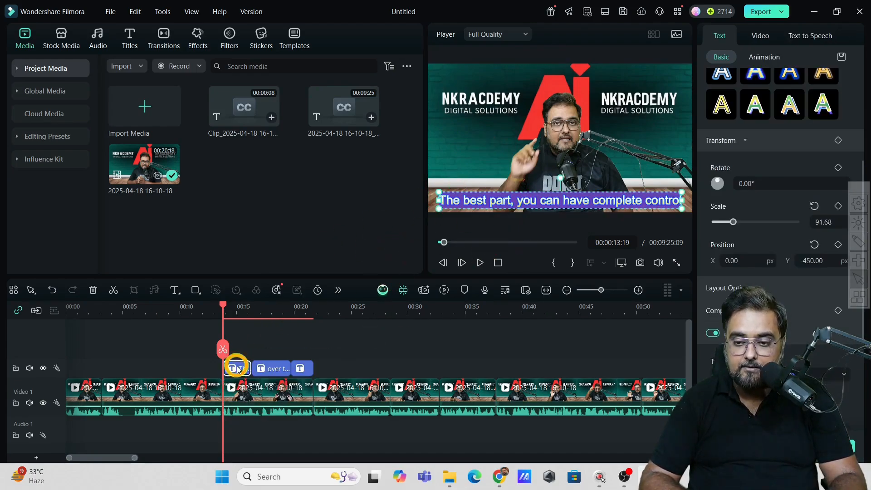
{"action": "left_click", "coordinate": [764, 57]}
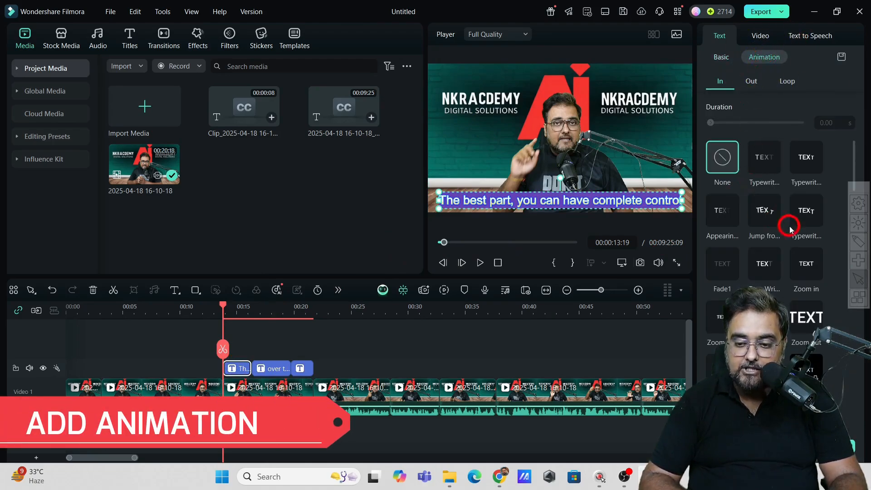
{"action": "left_click", "coordinate": [768, 216]}
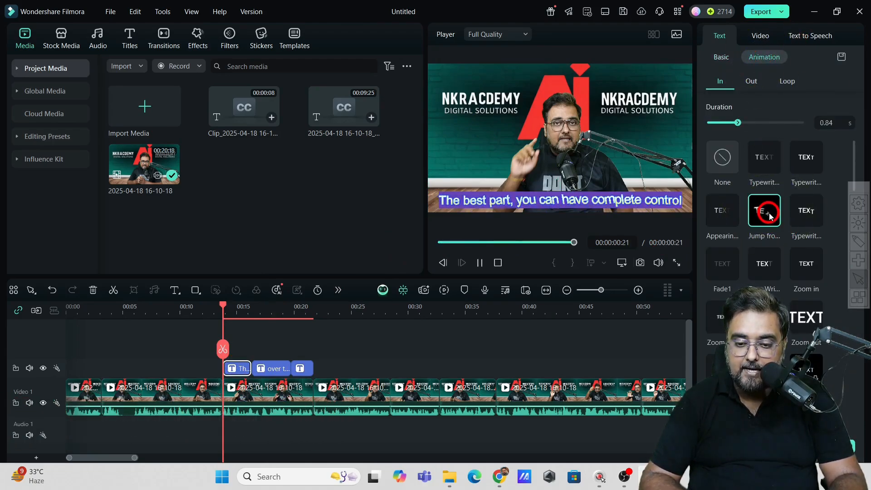
{"action": "left_click", "coordinate": [804, 210]}
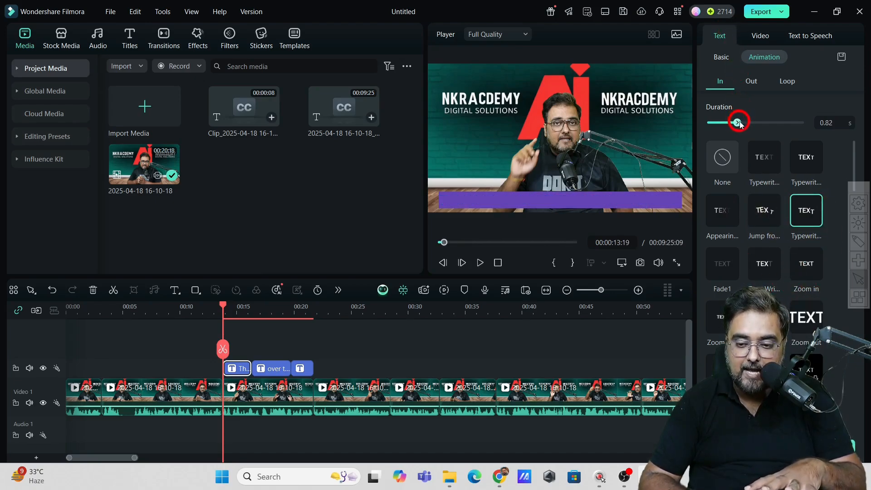
{"action": "left_click_drag", "start_coordinate": [738, 123], "coordinate": [779, 125]}
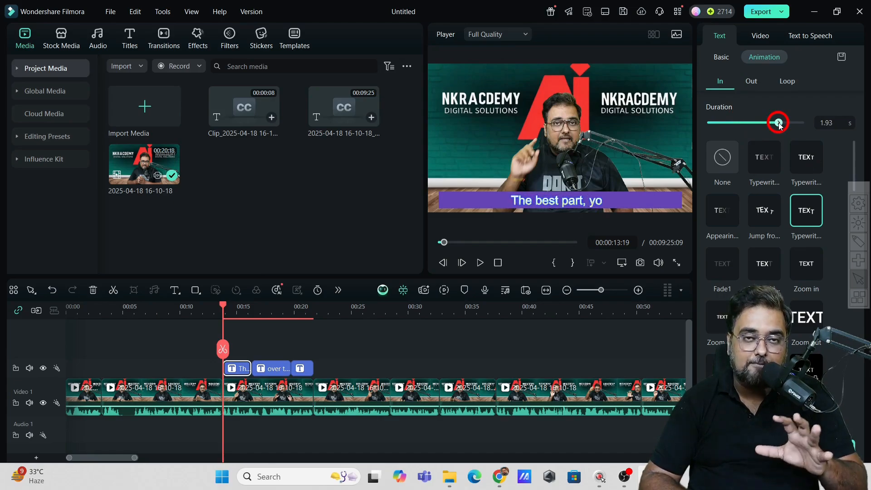
Play the first caption to preview its typewriter animation, and move the playhead back to the middle of the caption.
{"action": "left_click", "coordinate": [479, 263]}
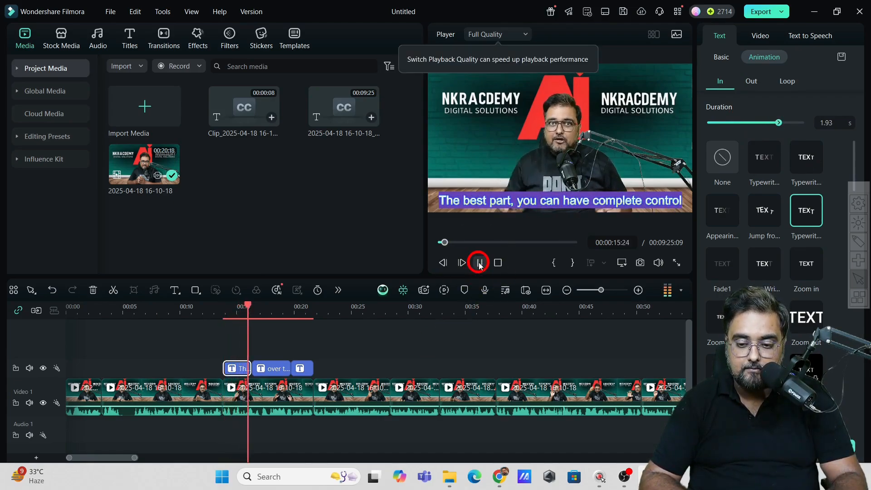
{"action": "left_click", "coordinate": [479, 263]}
{"action": "left_click", "coordinate": [235, 308]}
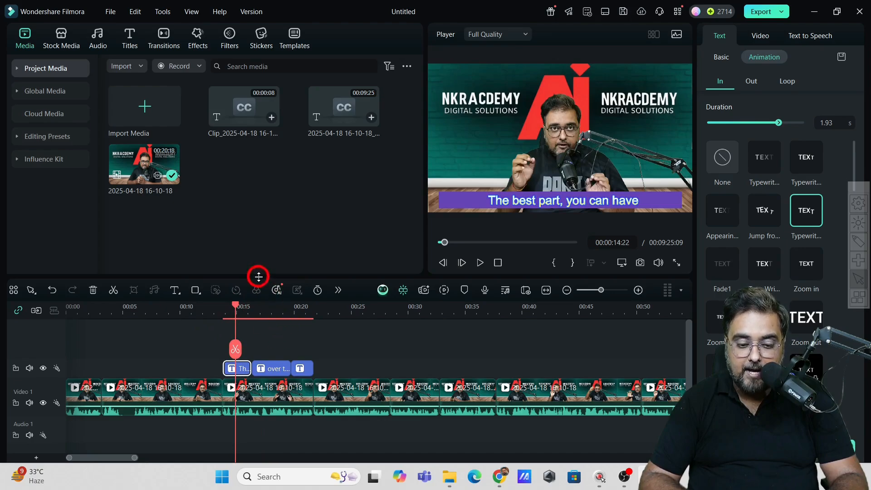
Generate English (US) dynamic captions without translation for only the video clip that follows the blue title captions.
{"action": "left_click", "coordinate": [267, 369]}
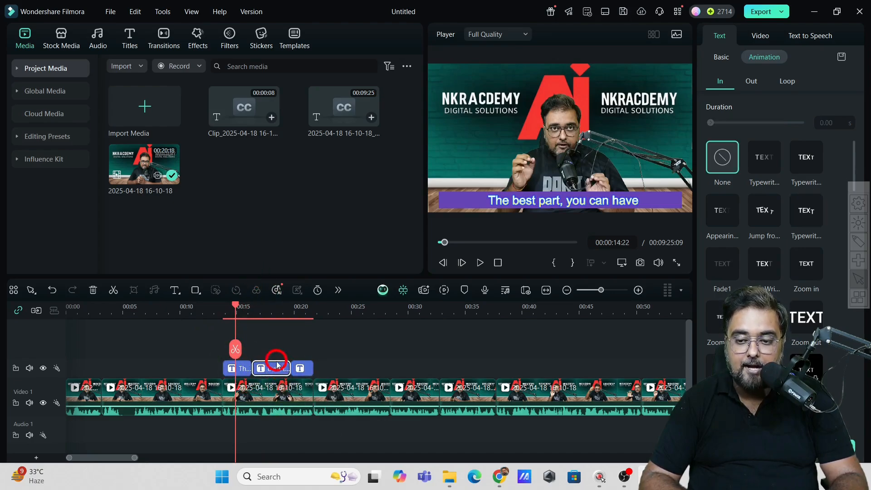
{"action": "left_click", "coordinate": [308, 369]}
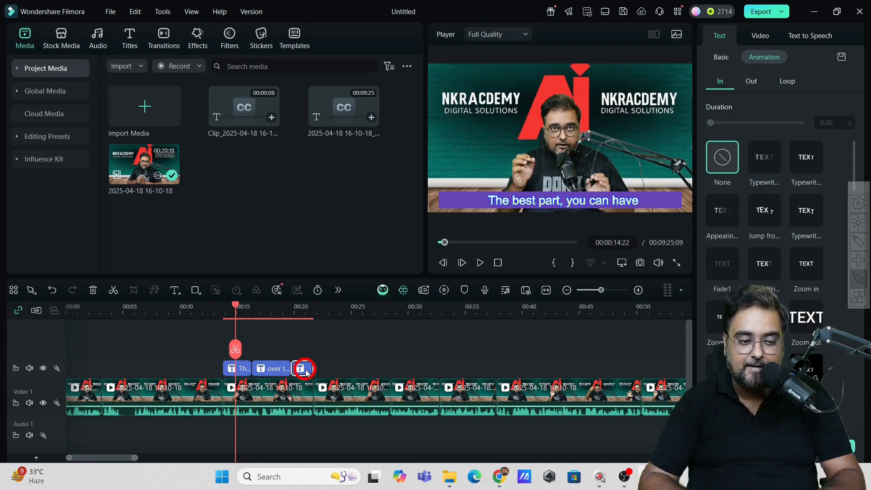
{"action": "left_click", "coordinate": [359, 398]}
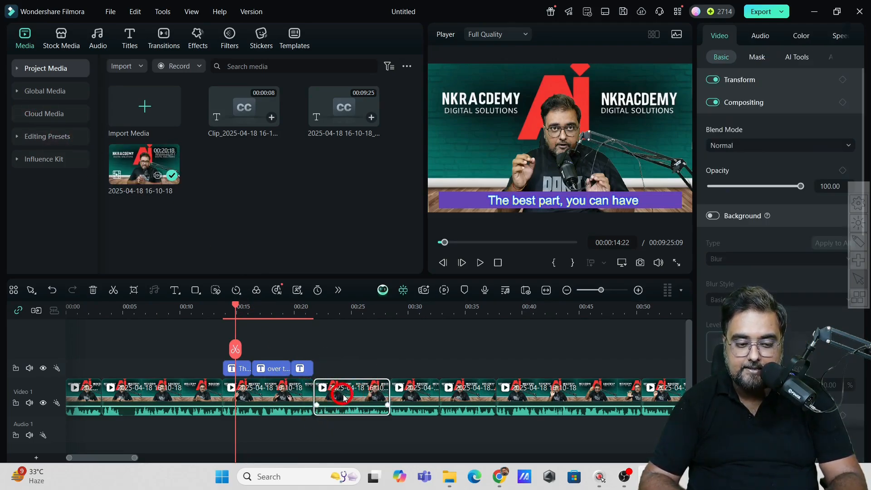
{"action": "left_click", "coordinate": [129, 38]}
{"action": "left_click", "coordinate": [58, 121]}
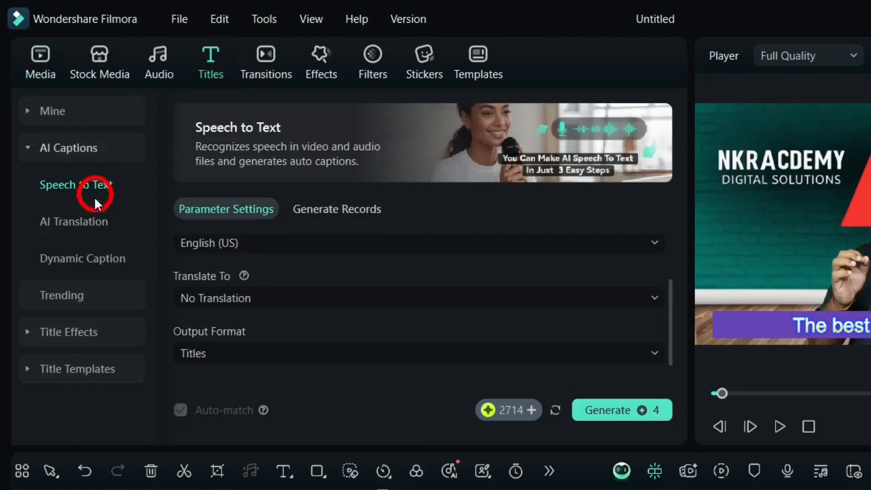
{"action": "left_click", "coordinate": [80, 255]}
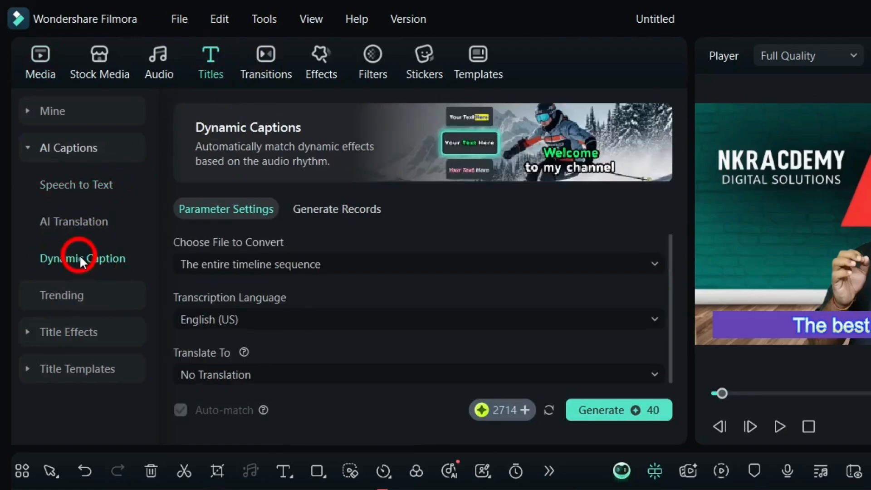
{"action": "left_click", "coordinate": [376, 264]}
{"action": "left_click", "coordinate": [316, 325]}
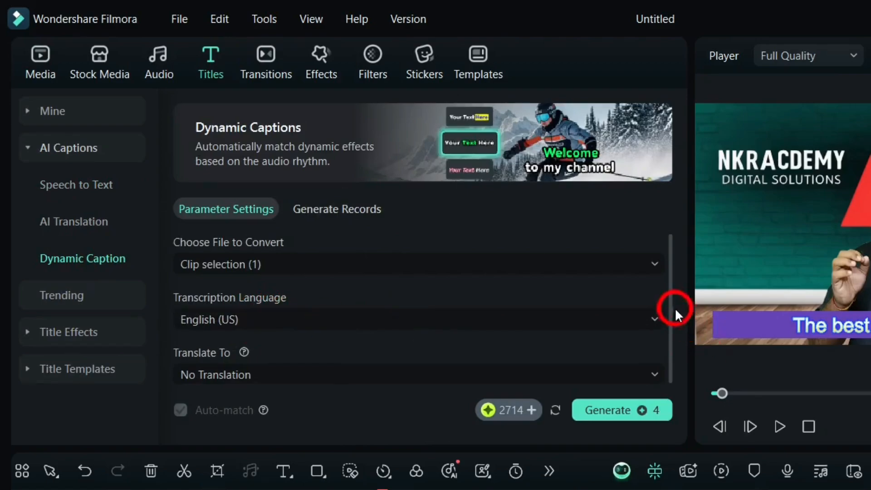
{"action": "left_click", "coordinate": [623, 411]}
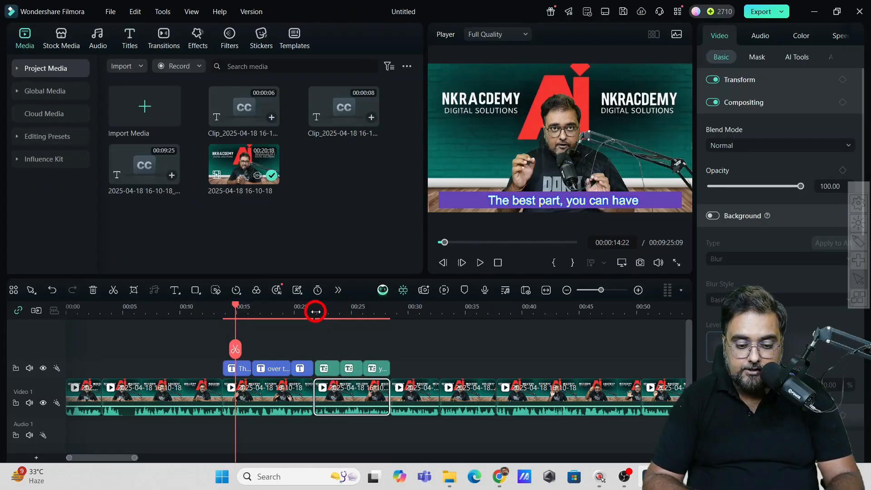
Play the new dynamic captions from the start of their clip to preview the word highlighting.
{"action": "left_click", "coordinate": [316, 312]}
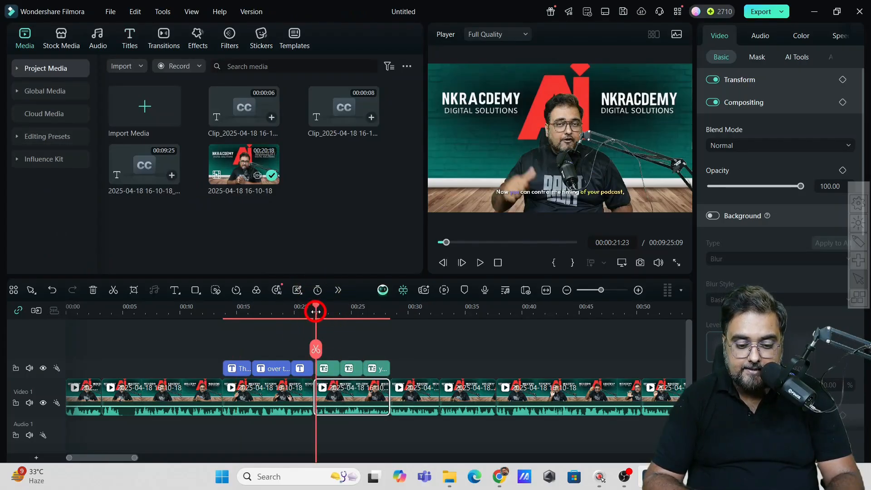
{"action": "left_click", "coordinate": [479, 262]}
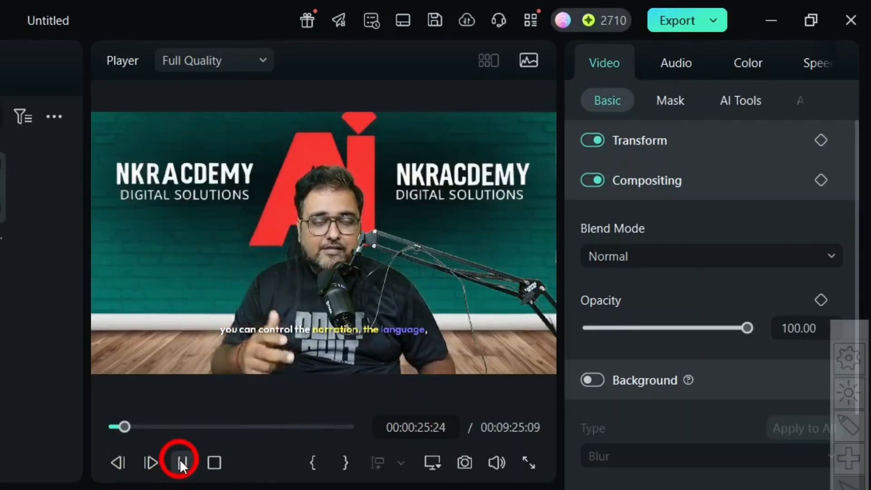
{"action": "left_click", "coordinate": [179, 460]}
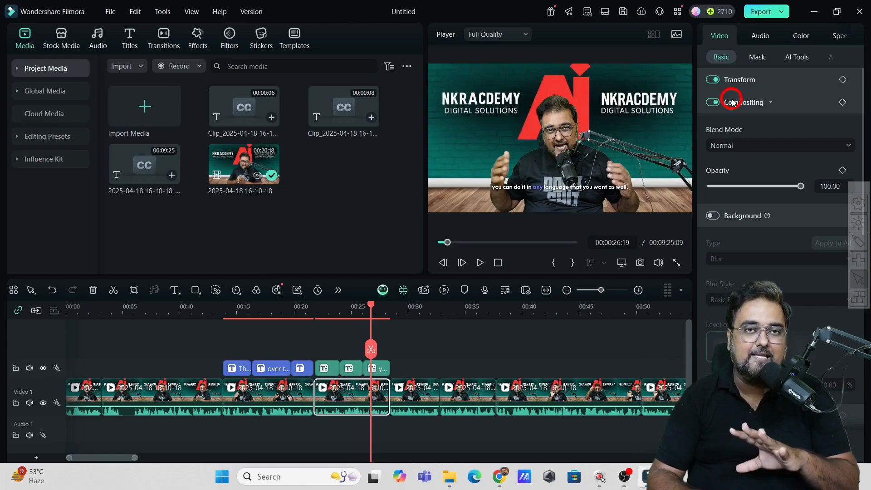
Apply the all-capitals orange "YOUR TEXT HERE" template to the first dynamic caption and play it to check the style.
{"action": "left_click", "coordinate": [326, 374]}
{"action": "left_click", "coordinate": [754, 143]}
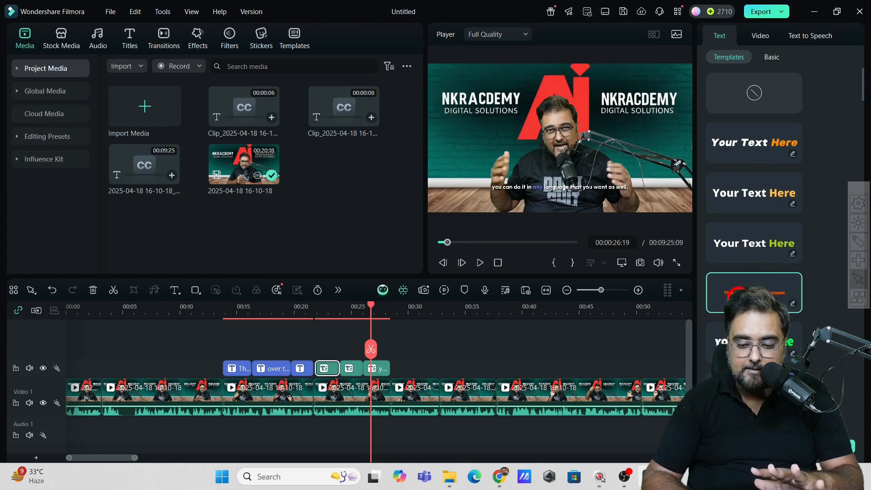
{"action": "left_click", "coordinate": [311, 312]}
{"action": "left_click", "coordinate": [181, 458]}
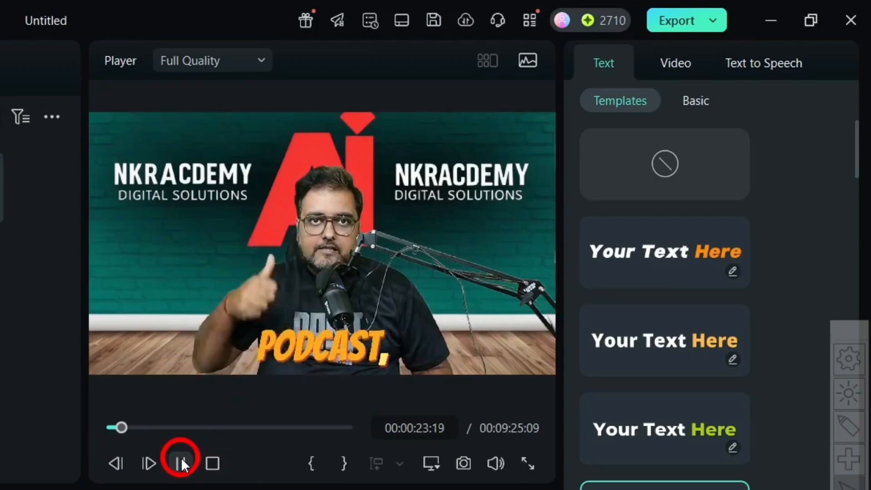
{"action": "left_click", "coordinate": [181, 458]}
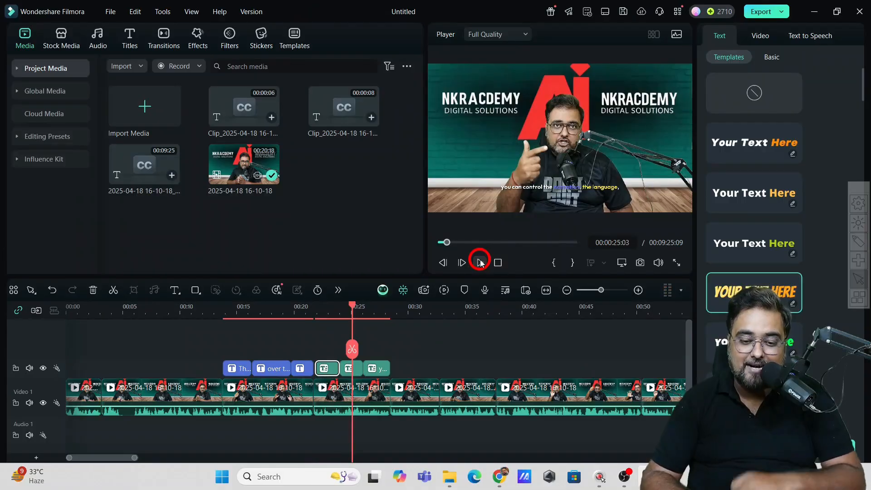
Apply the upright white-and-orange "Your Text Here" template to the second dynamic caption and the white-and-green template to the third.
{"action": "left_click", "coordinate": [349, 368]}
{"action": "left_click", "coordinate": [724, 203]}
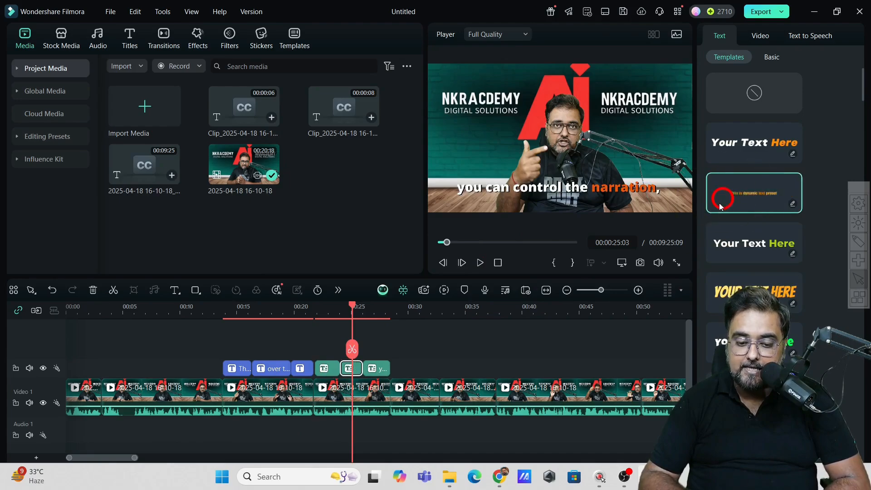
{"action": "left_click", "coordinate": [381, 366]}
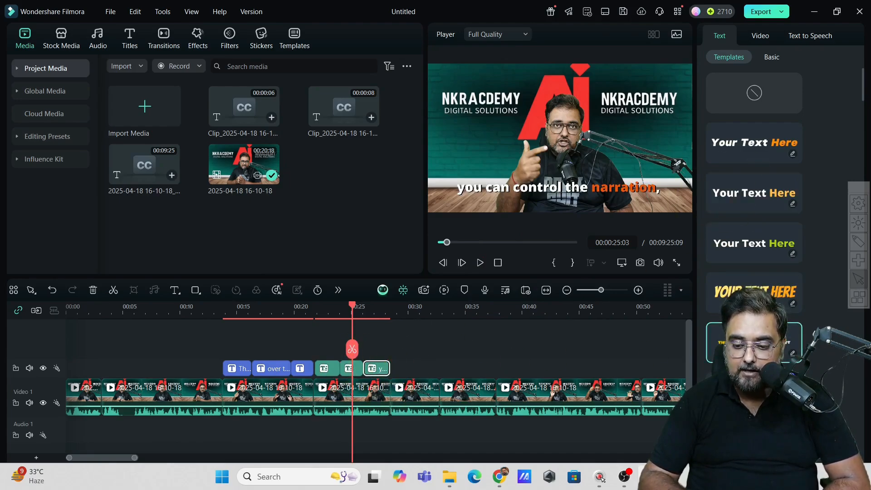
Play the three restyled dynamic captions from their start and show the basic text settings of the third one.
{"action": "left_click", "coordinate": [322, 310]}
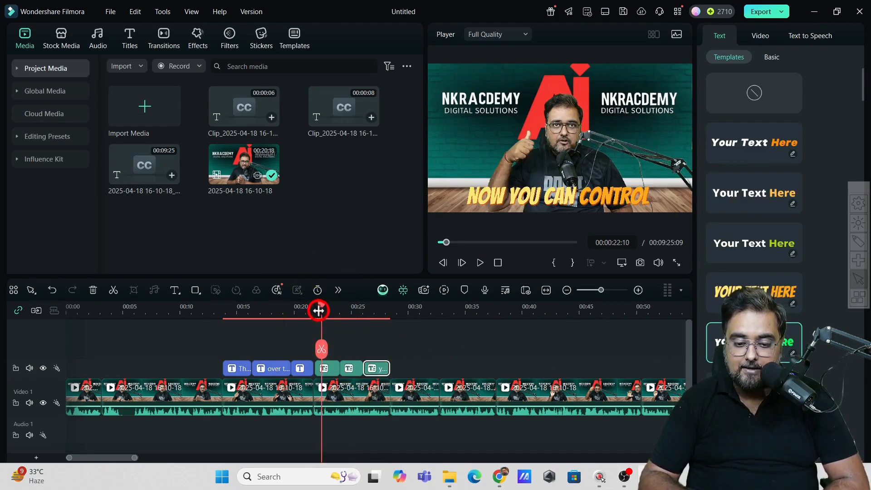
{"action": "mouse_move", "coordinate": [320, 310]}
{"action": "left_mouse_down"}
{"action": "mouse_move", "coordinate": [506, 273]}
{"action": "mouse_move", "coordinate": [287, 307]}
{"action": "mouse_move", "coordinate": [311, 311]}
{"action": "left_mouse_up"}
{"action": "left_click", "coordinate": [480, 261]}
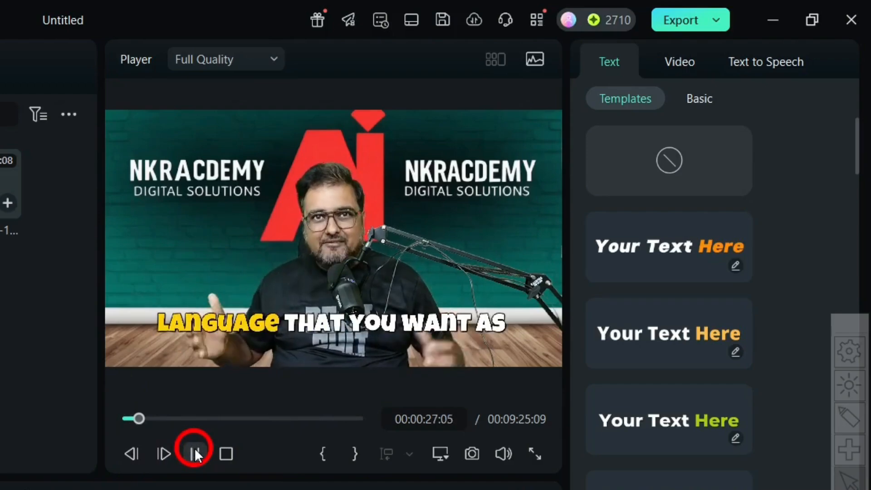
{"action": "left_click", "coordinate": [194, 452]}
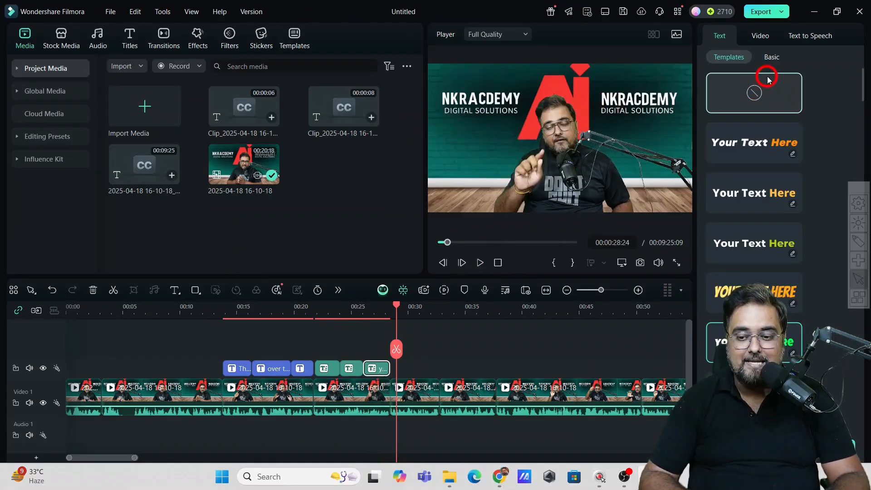
{"action": "left_click", "coordinate": [770, 58]}
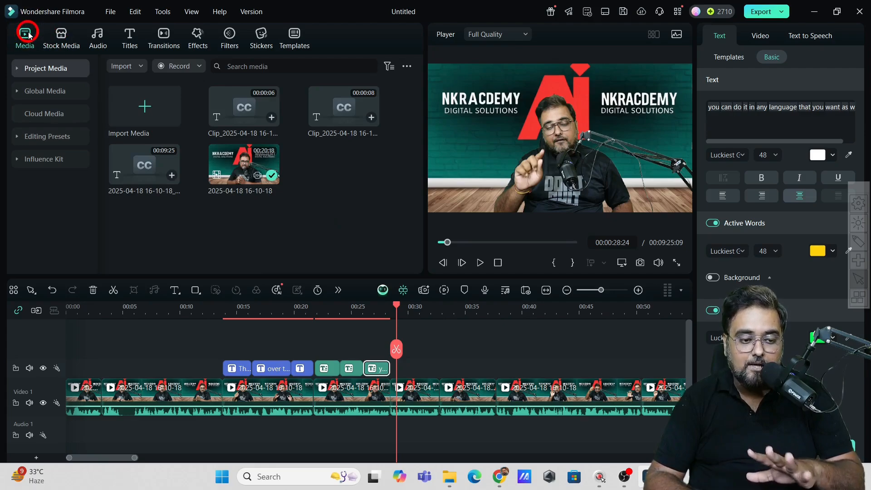
Browse the image-to-video templates and generate AI images from the prompt "a boy reading book sitting in a study table".
{"action": "left_click", "coordinate": [63, 41]}
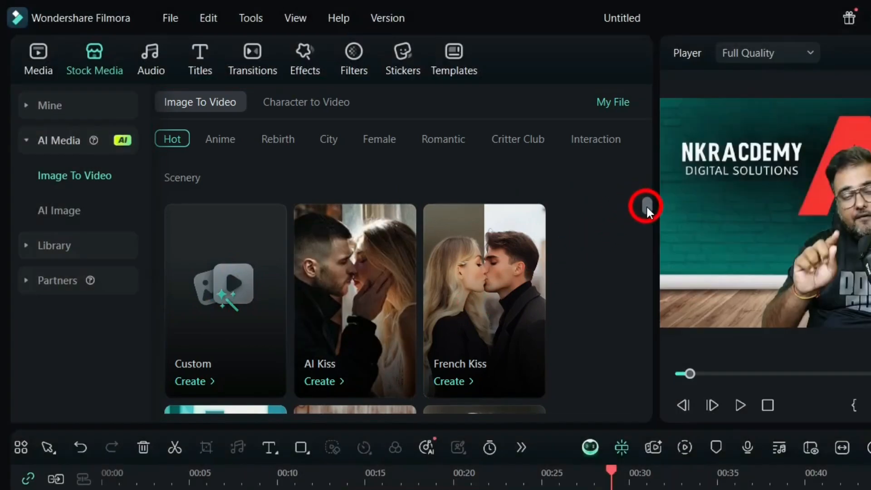
{"action": "left_click_drag", "start_coordinate": [647, 205], "coordinate": [647, 222]}
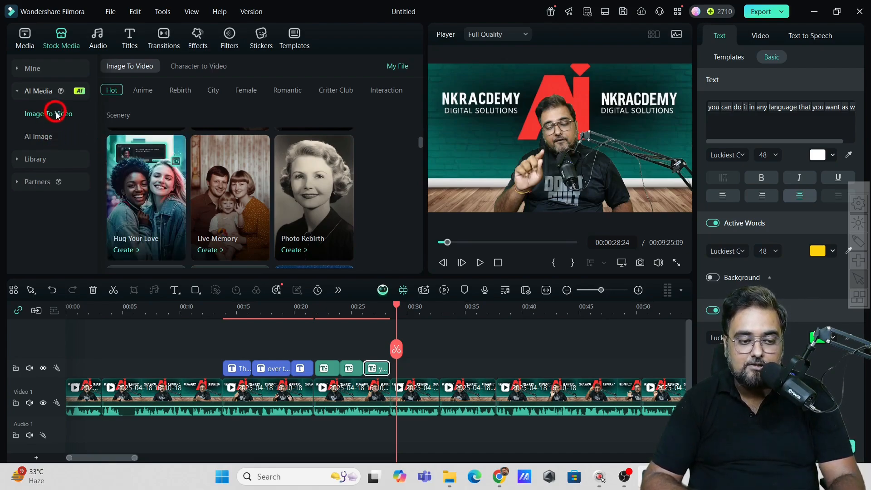
{"action": "left_click", "coordinate": [33, 140]}
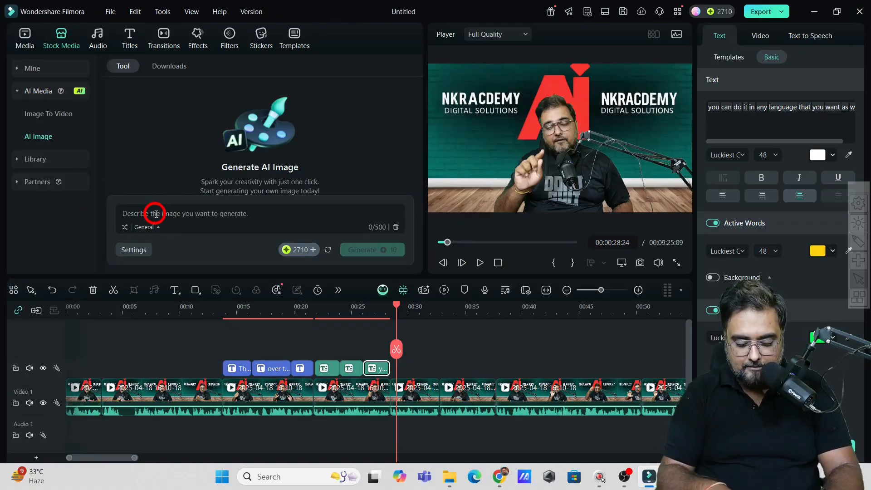
{"action": "type", "text": "a boy reading book sitting in a study table"}
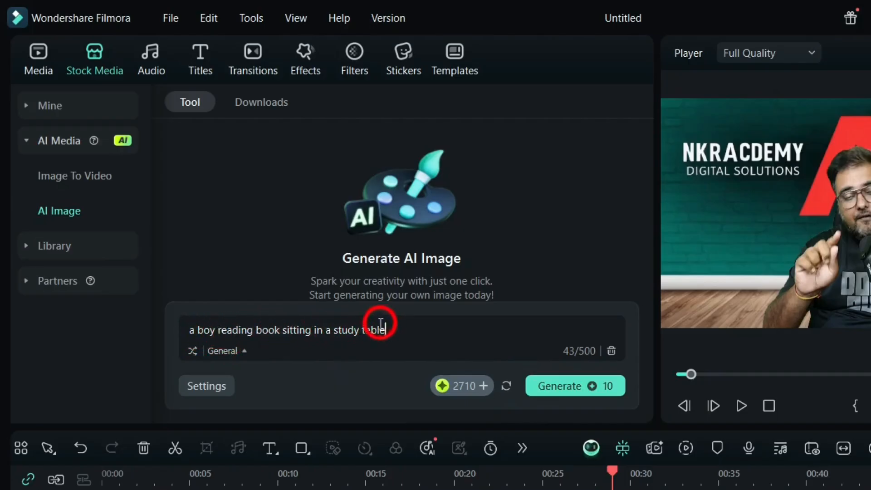
{"action": "left_click", "coordinate": [556, 385]}
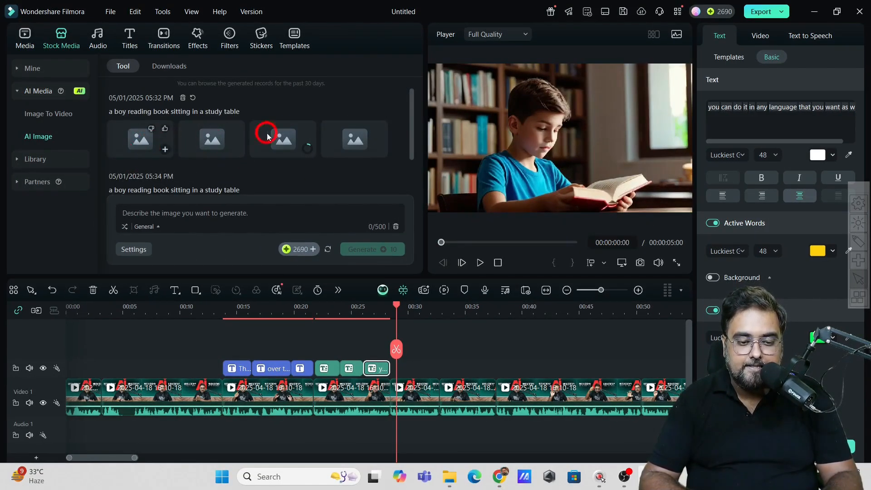
Preview each of the four generated images of the boy reading to compare them.
{"action": "left_click", "coordinate": [134, 143]}
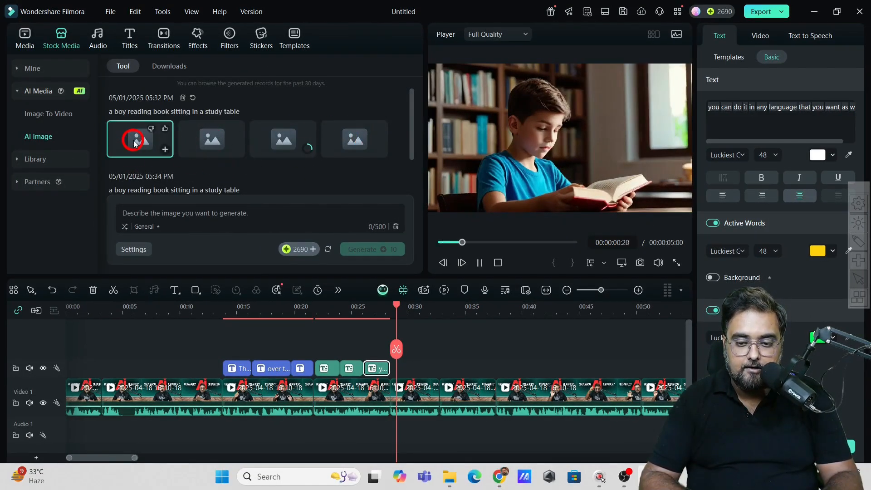
{"action": "left_click", "coordinate": [231, 140]}
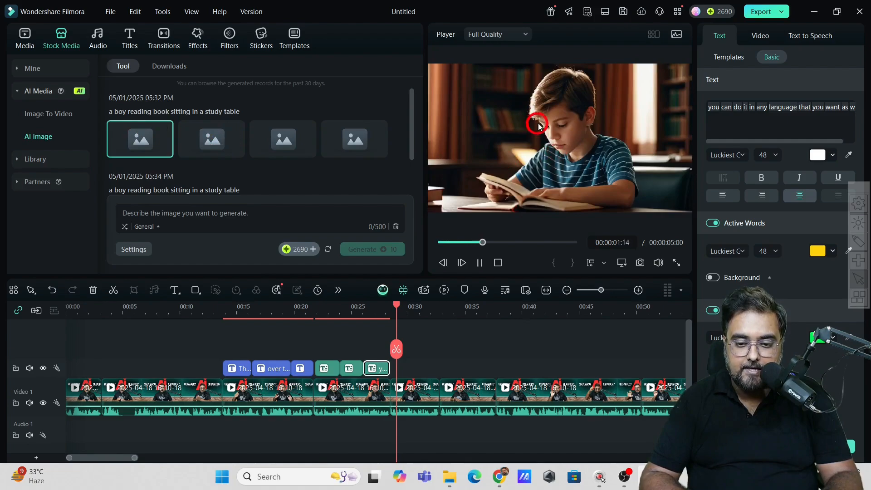
{"action": "left_click", "coordinate": [211, 138]}
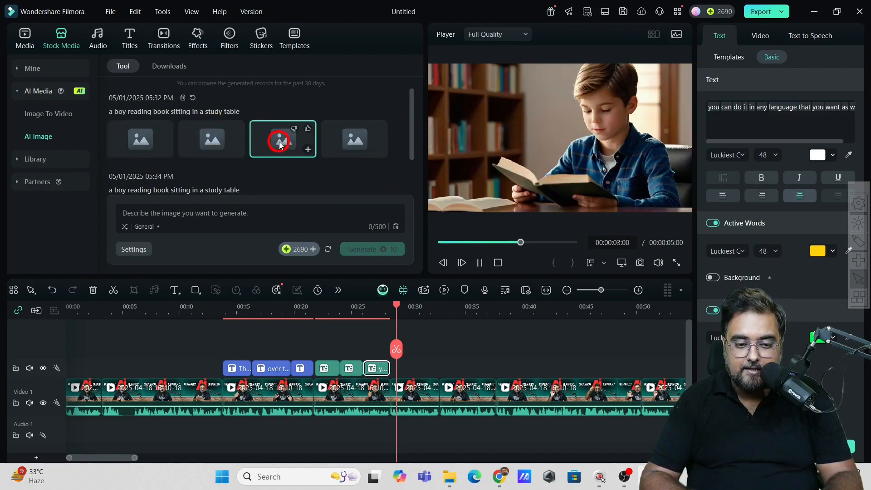
{"action": "left_click", "coordinate": [357, 143]}
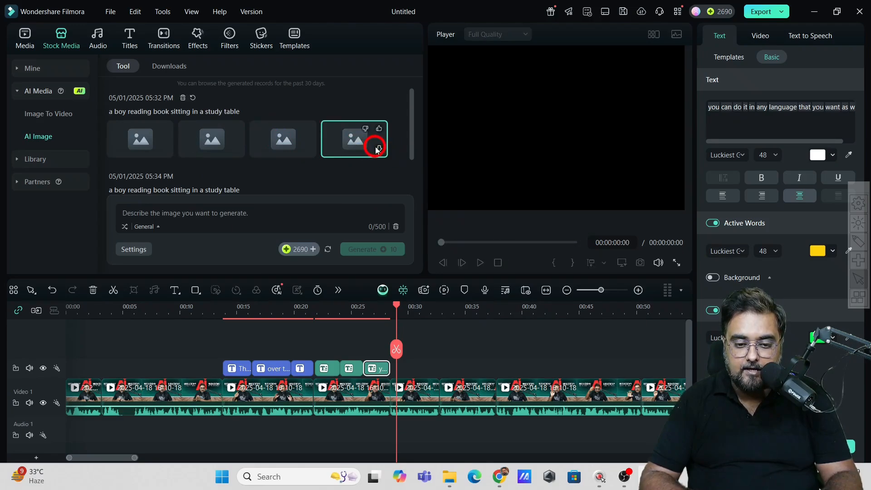
{"action": "left_click", "coordinate": [287, 144]}
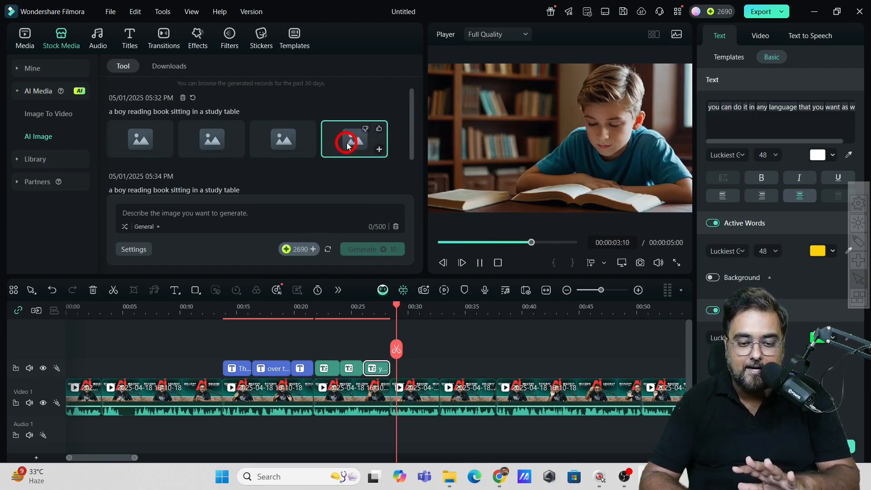
Place the fourth generated image above the video at about 00:30, behind the dynamic captions, and play it.
{"action": "left_click_drag", "start_coordinate": [347, 144], "coordinate": [423, 352]}
{"action": "left_click", "coordinate": [474, 265]}
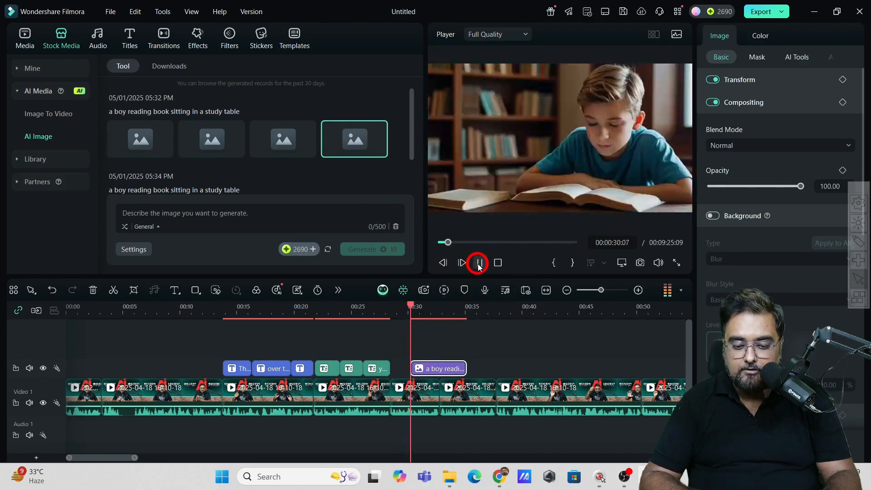
{"action": "left_click", "coordinate": [478, 263]}
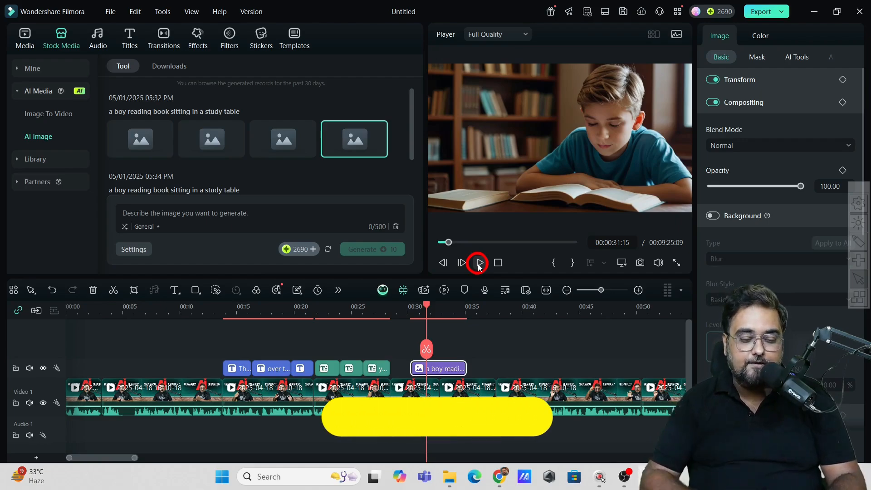
Generate AI music with the Happy mood and the Cinematic theme.
{"action": "left_click", "coordinate": [98, 37]}
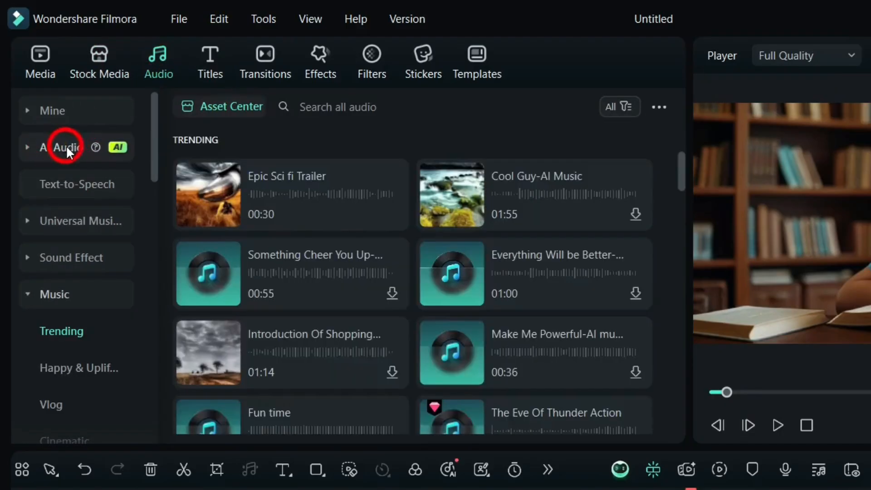
{"action": "left_click", "coordinate": [53, 148]}
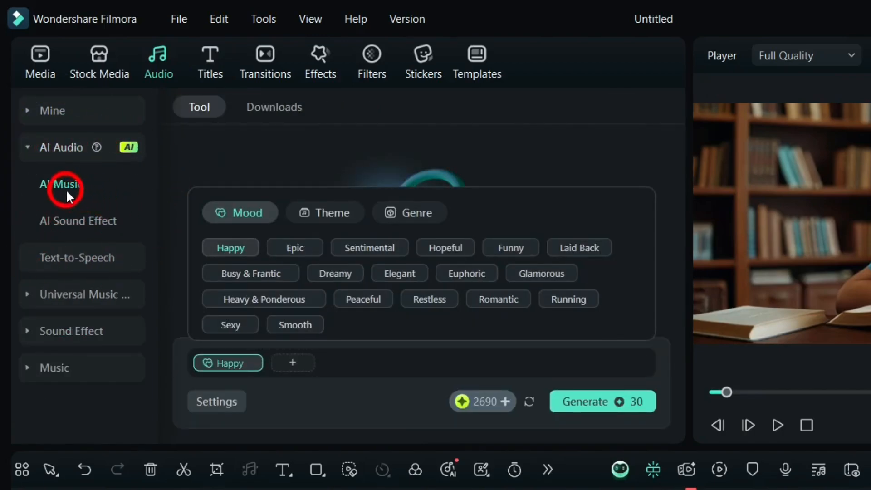
{"action": "left_click", "coordinate": [65, 183]}
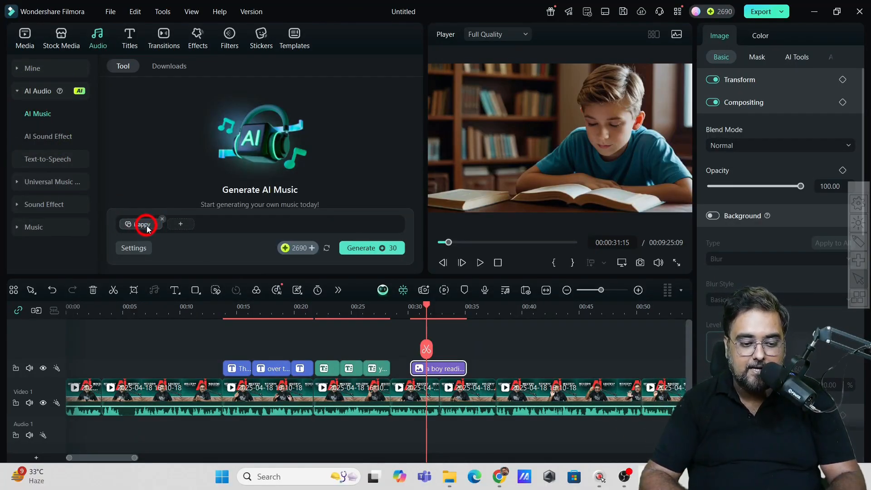
{"action": "left_click", "coordinate": [181, 225]}
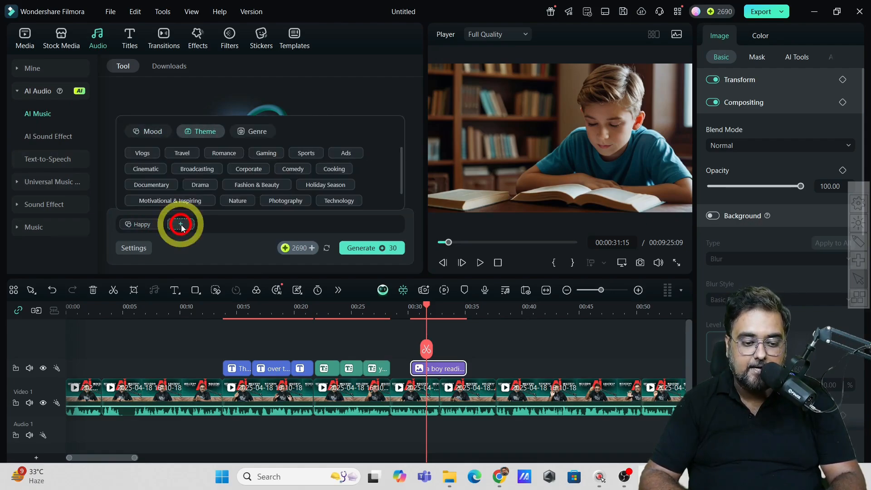
{"action": "left_click", "coordinate": [157, 132]}
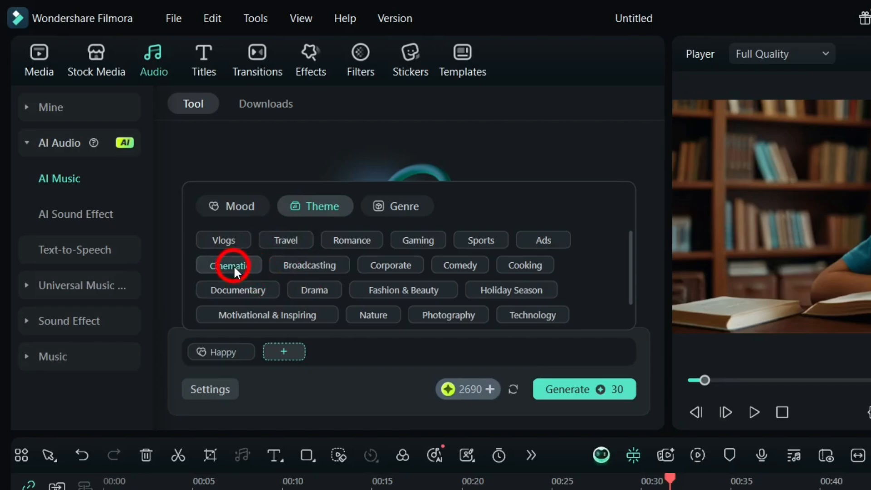
{"action": "left_click", "coordinate": [148, 169]}
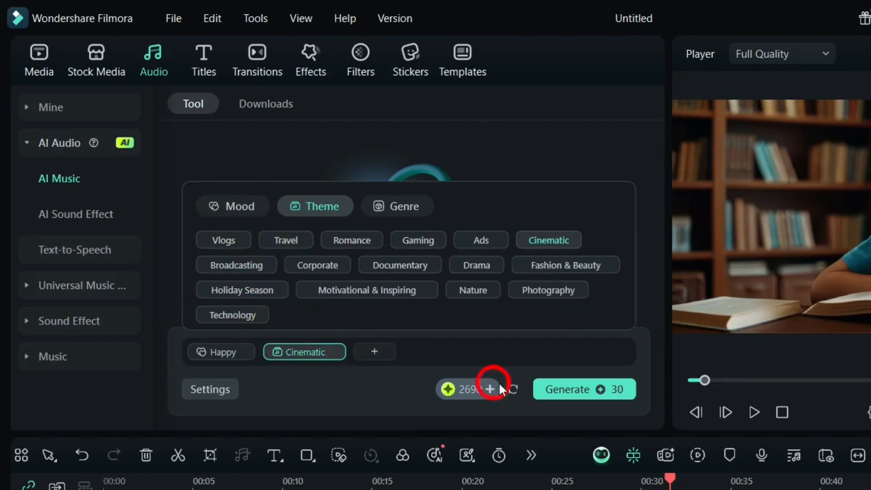
{"action": "left_click", "coordinate": [562, 393]}
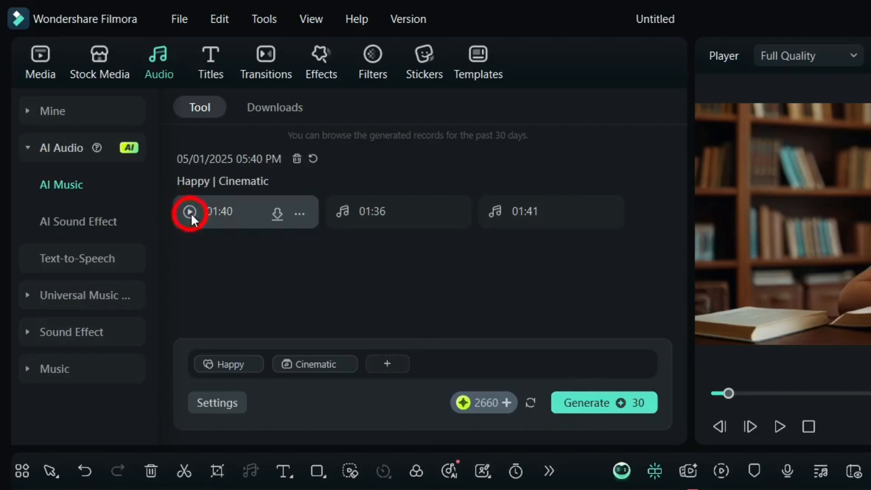
Download the generated Happy and Cinematic music tracks and listen to the start of each of the three.
{"action": "left_click", "coordinate": [190, 212]}
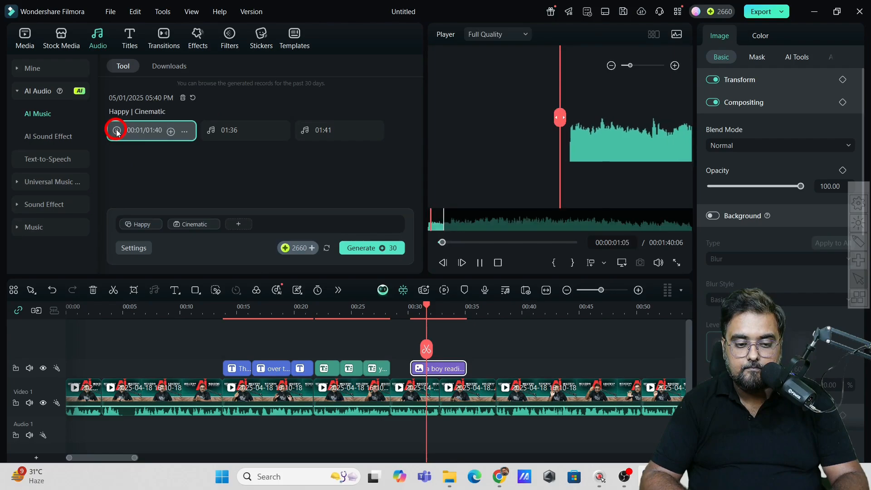
{"action": "left_click", "coordinate": [266, 131]}
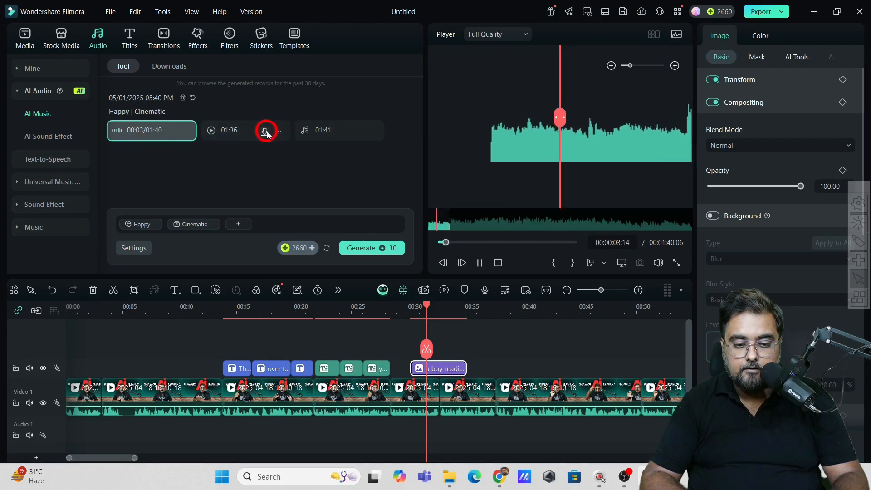
{"action": "left_click", "coordinate": [210, 131]}
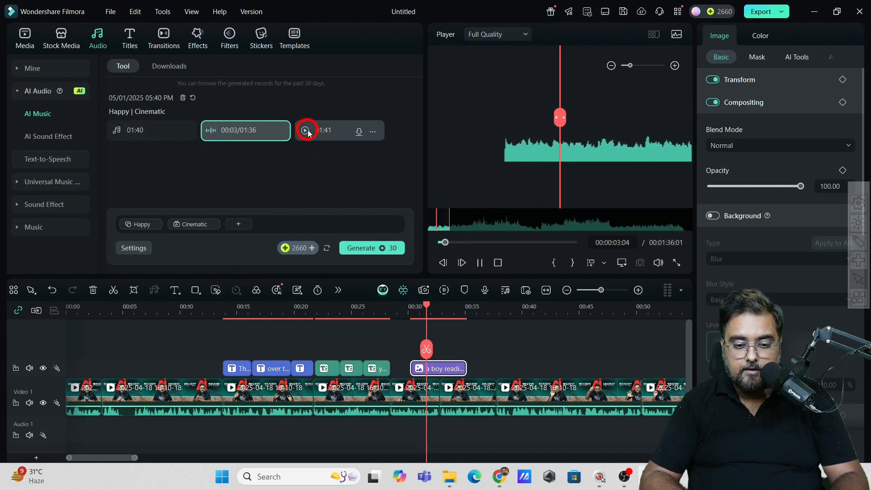
{"action": "left_click", "coordinate": [358, 132]}
{"action": "left_click", "coordinate": [306, 131]}
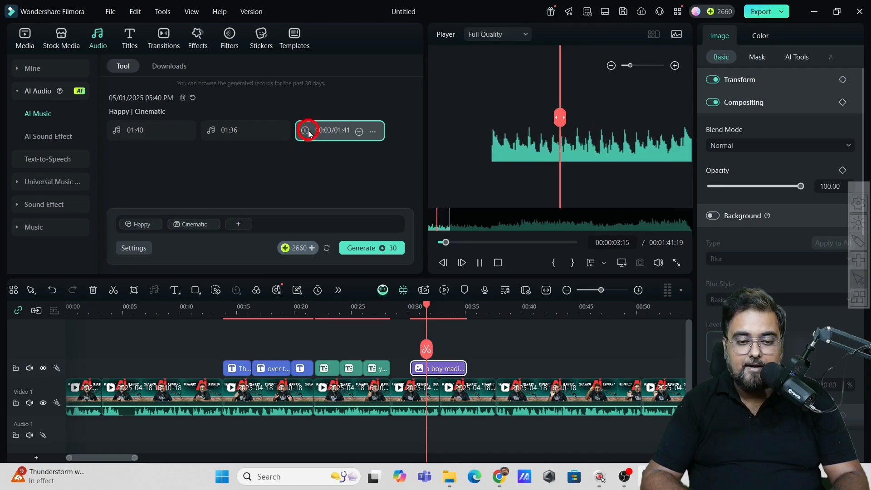
{"action": "left_click", "coordinate": [306, 131]}
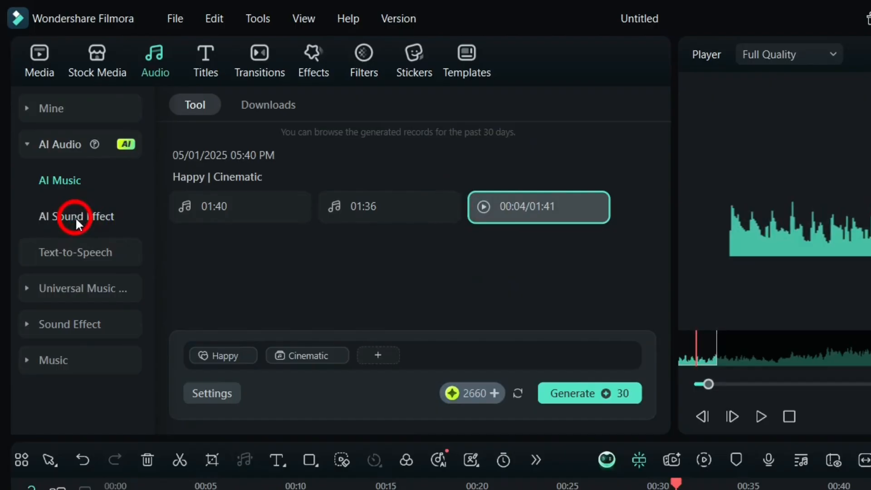
Generate AI sound effects from the prompt "birds chirping in the morning".
{"action": "left_click", "coordinate": [75, 217]}
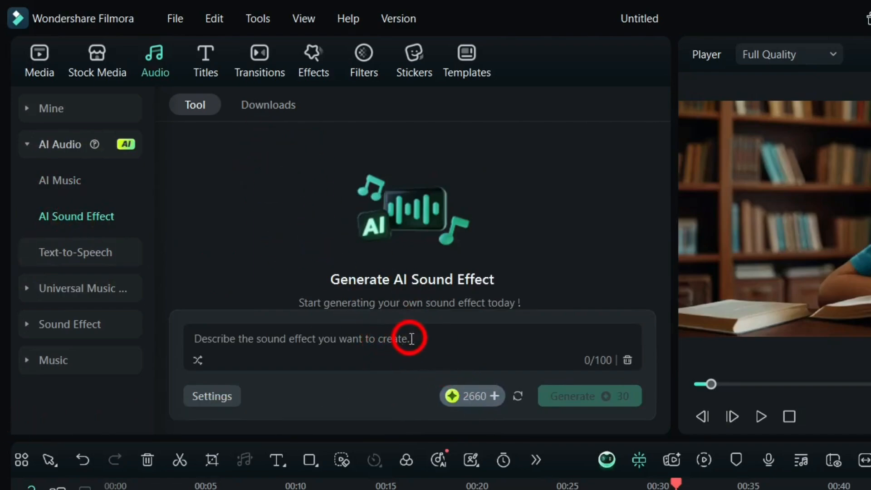
{"action": "left_click", "coordinate": [294, 335]}
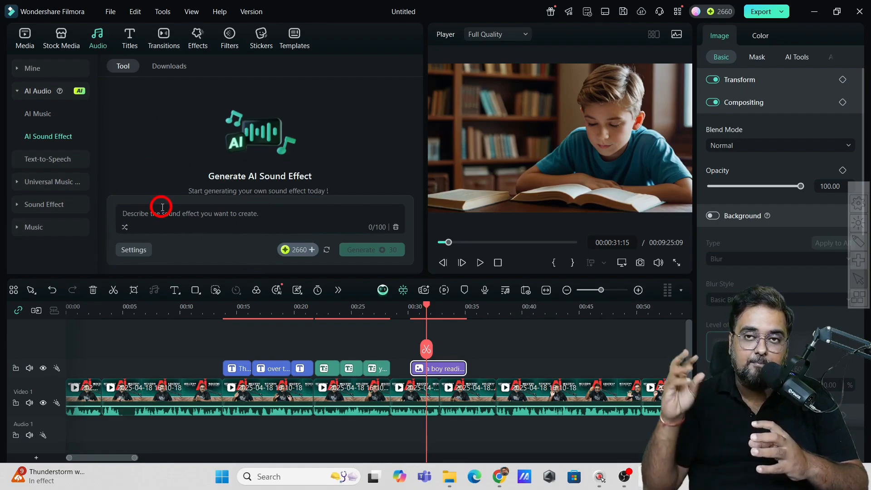
{"action": "type", "text": "birds chirping in the morning"}
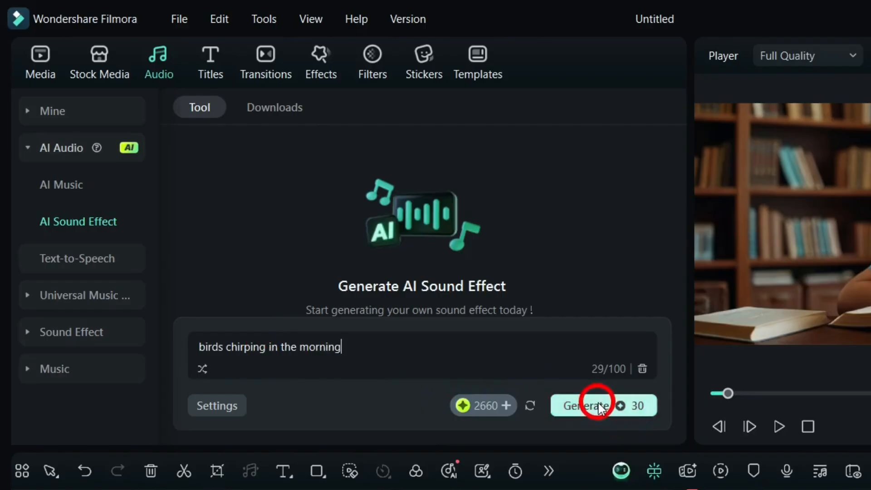
{"action": "left_click", "coordinate": [598, 405]}
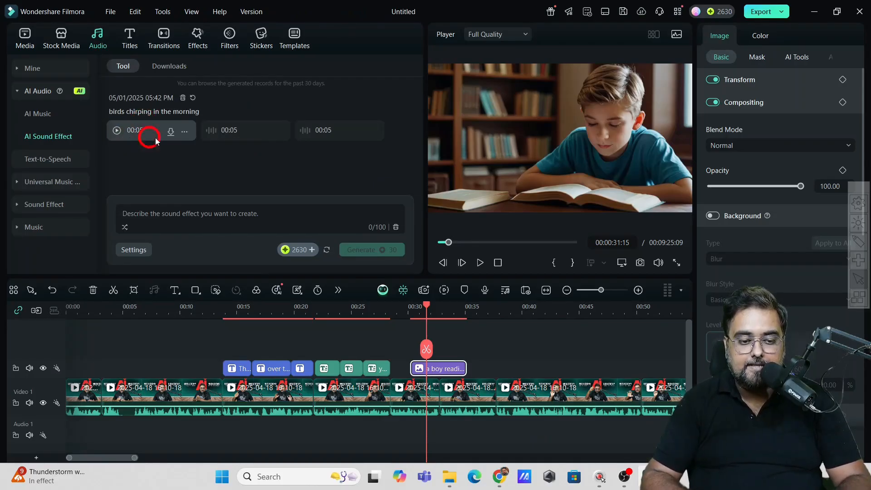
Download the three generated bird-chirping sound effects and play them to compare.
{"action": "left_click", "coordinate": [171, 132]}
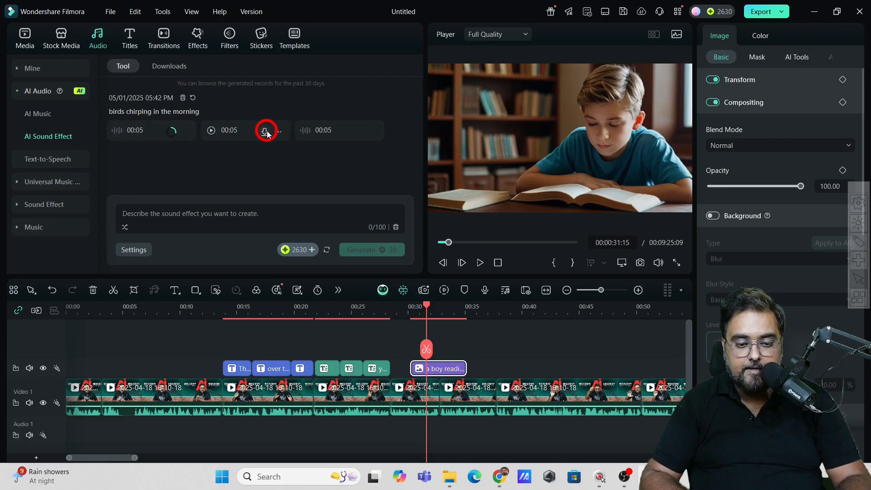
{"action": "left_click", "coordinate": [265, 131]}
{"action": "left_click", "coordinate": [356, 132]}
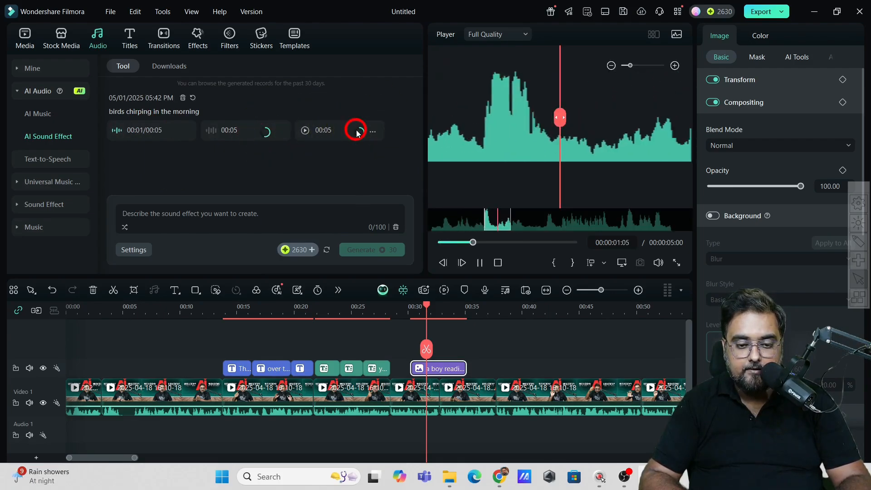
{"action": "left_click", "coordinate": [211, 131]}
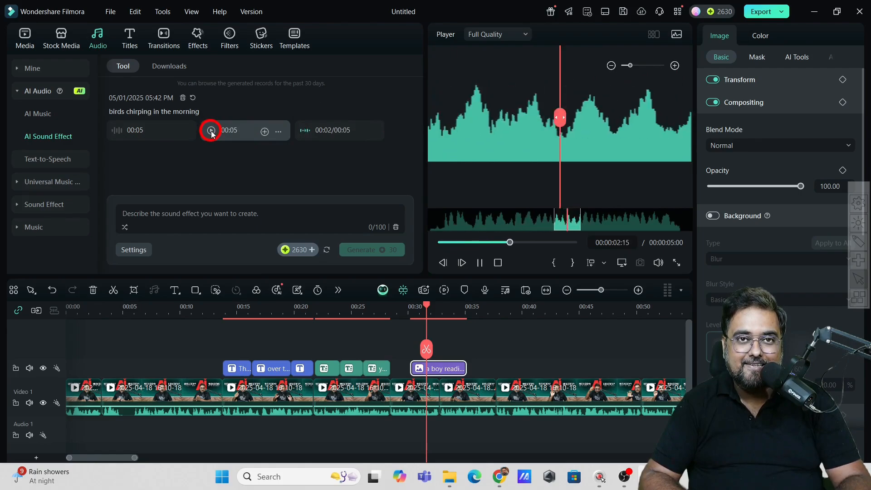
{"action": "left_click", "coordinate": [237, 135]}
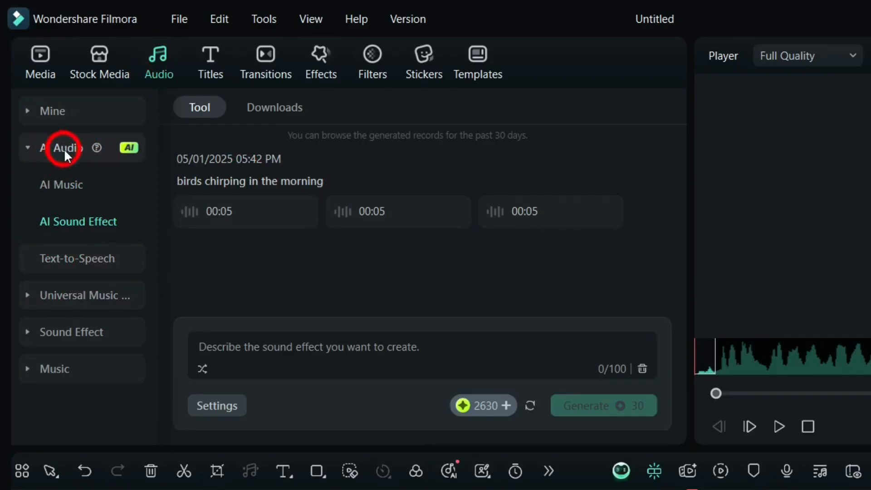
Start a text-to-speech voiceover with the text "this is a test of AI voice using Filmora 14" and show the available voice languages.
{"action": "left_click", "coordinate": [59, 257]}
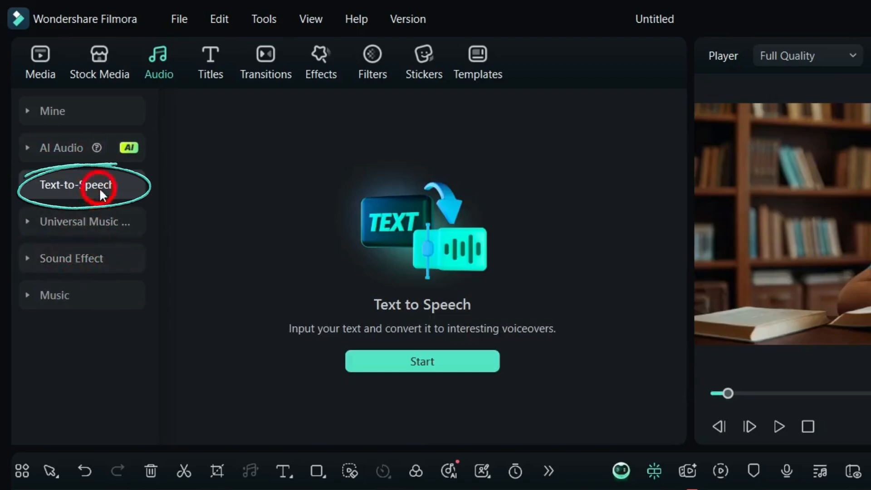
{"action": "left_click", "coordinate": [397, 363]}
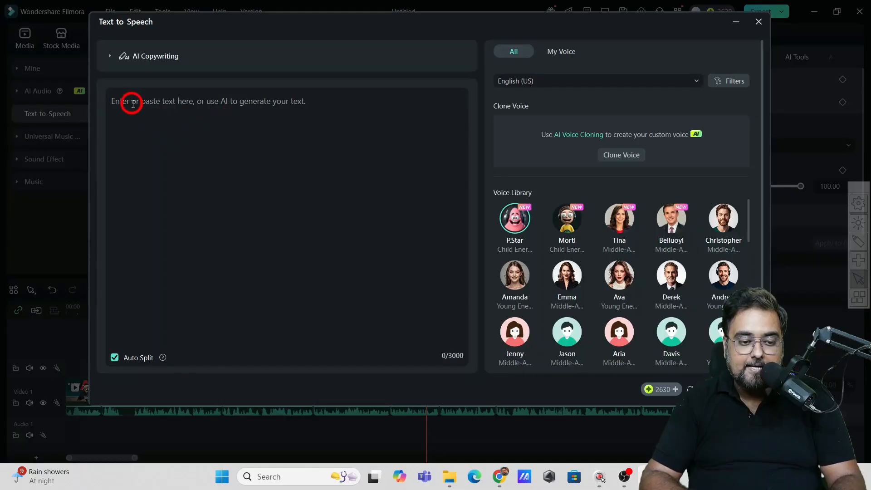
{"action": "left_click", "coordinate": [132, 103]}
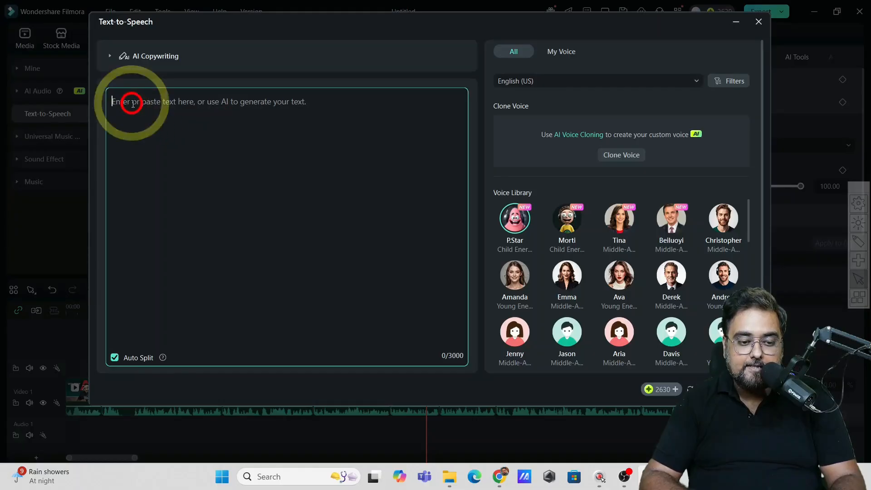
{"action": "type", "text": "this is a test of AI voice using Filmora 14"}
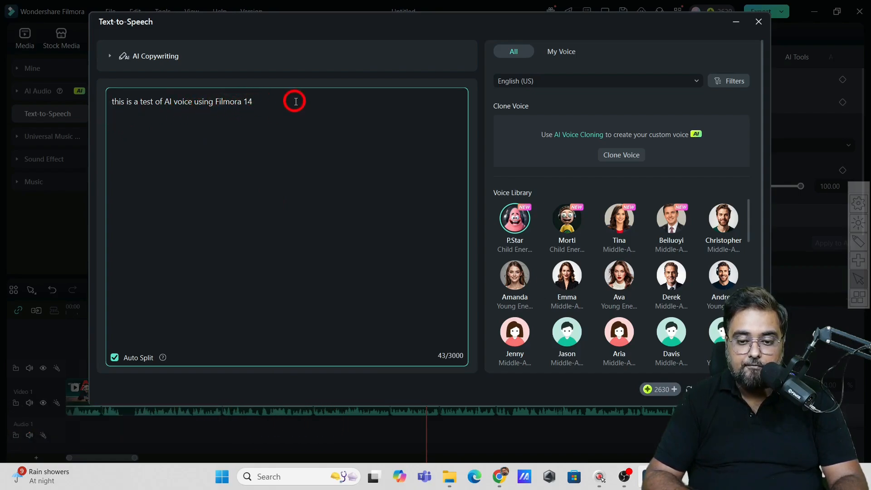
{"action": "left_click", "coordinate": [587, 84]}
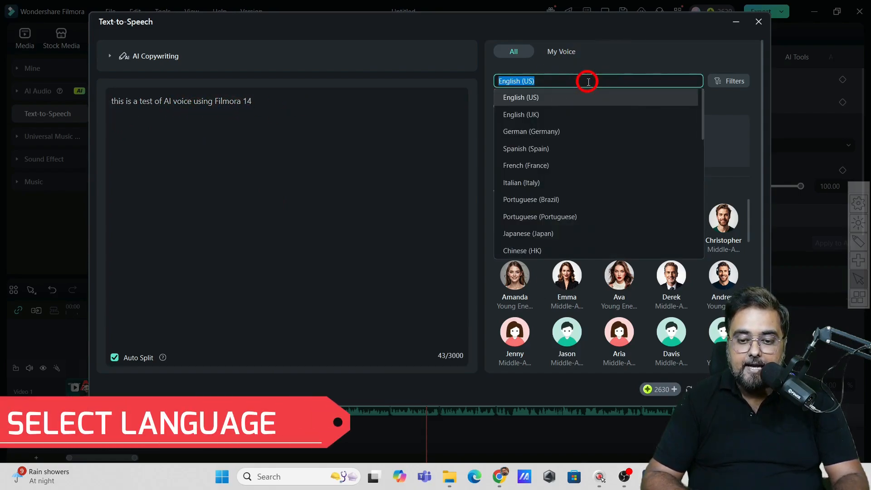
Set the text-to-speech language to English (US), pick the Beiluoyi voice and generate the voiceover from the text.
{"action": "left_click", "coordinate": [549, 97]}
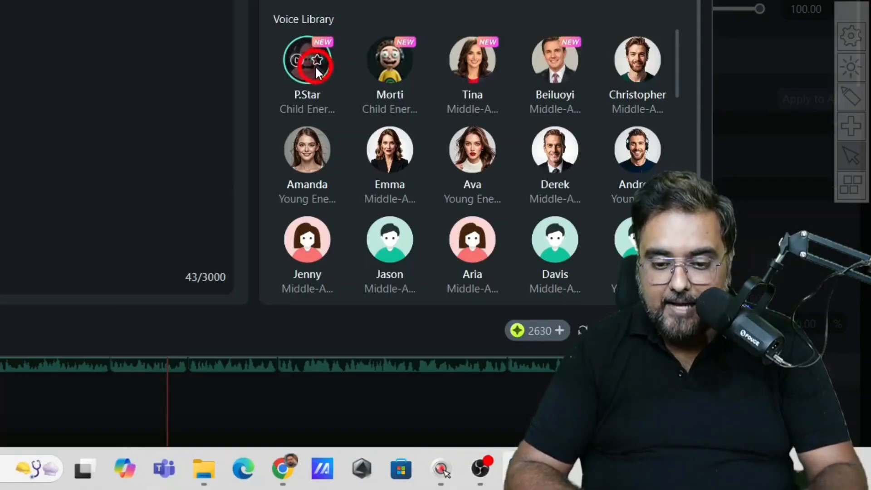
{"action": "mouse_move", "coordinate": [563, 226]}
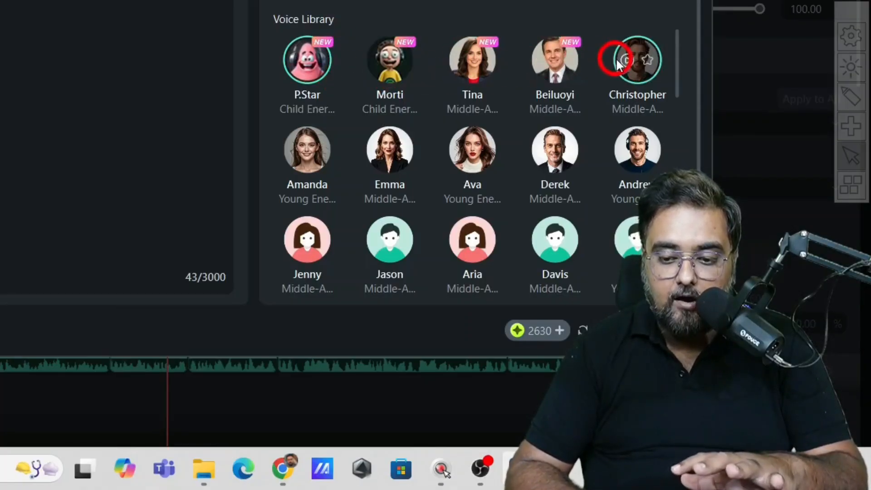
{"action": "left_click", "coordinate": [545, 60]}
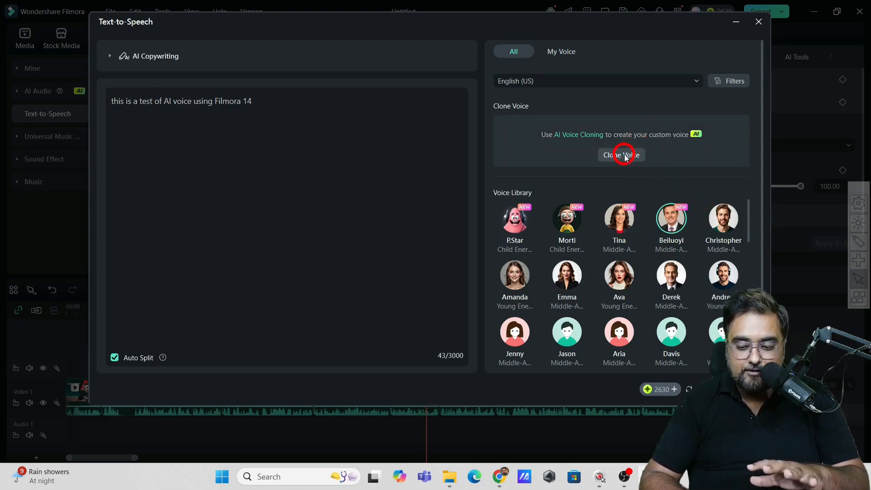
{"action": "left_click", "coordinate": [730, 389]}
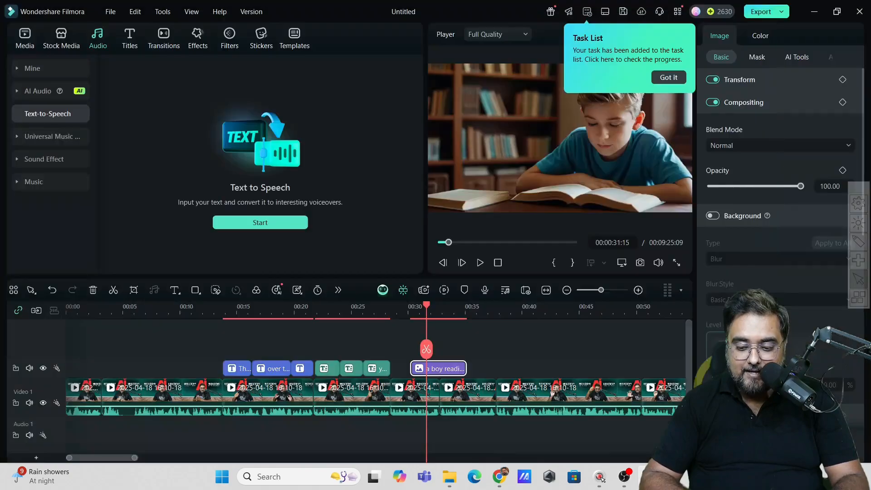
Preview the generated voiceover and place it on the Audio 1 track at about 37 seconds.
{"action": "left_click", "coordinate": [262, 155]}
{"action": "left_click", "coordinate": [246, 127]}
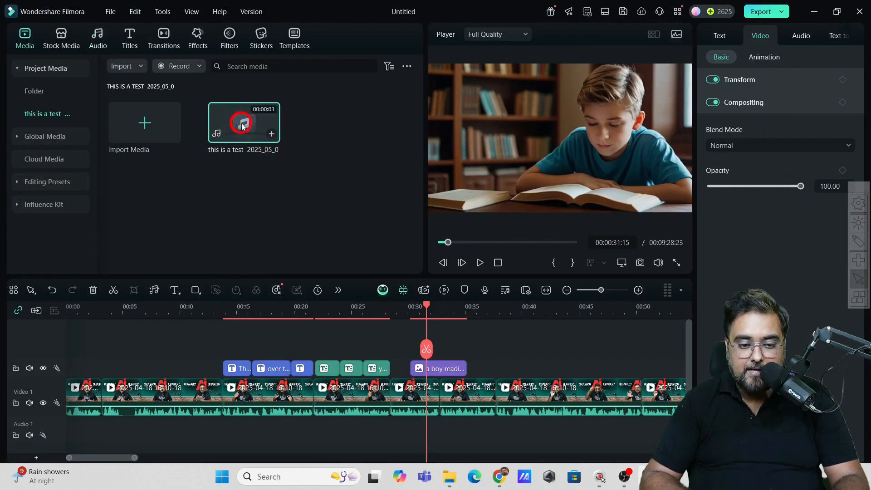
{"action": "double_click", "coordinate": [242, 124]}
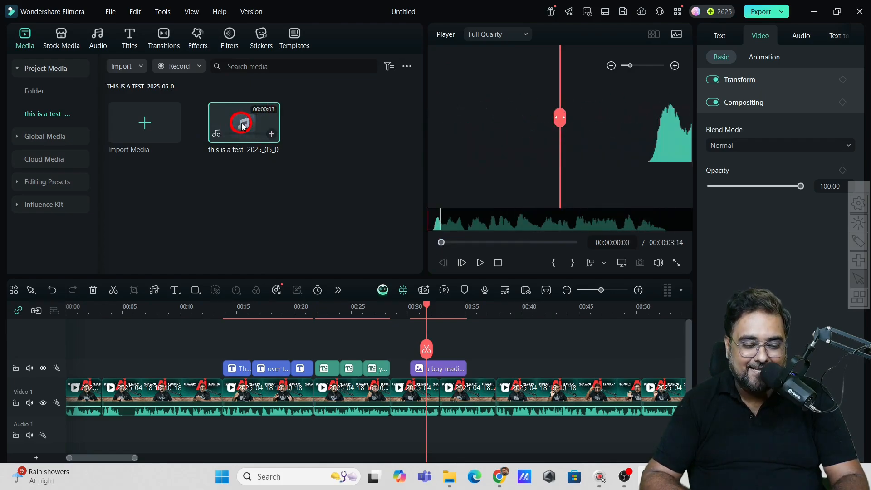
{"action": "left_click_drag", "start_coordinate": [233, 130], "coordinate": [496, 412]}
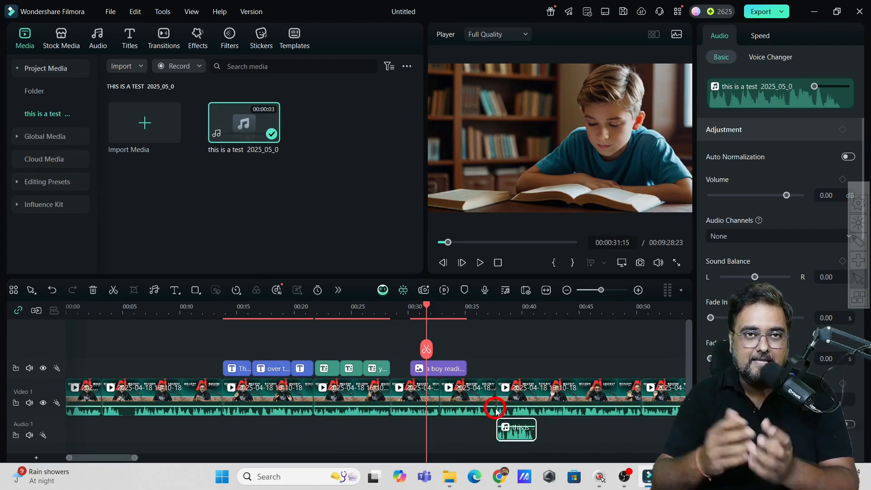
Open the Speech to Text captioning settings for the Video 1 clip that ends where the voiceover starts.
{"action": "left_click", "coordinate": [463, 396]}
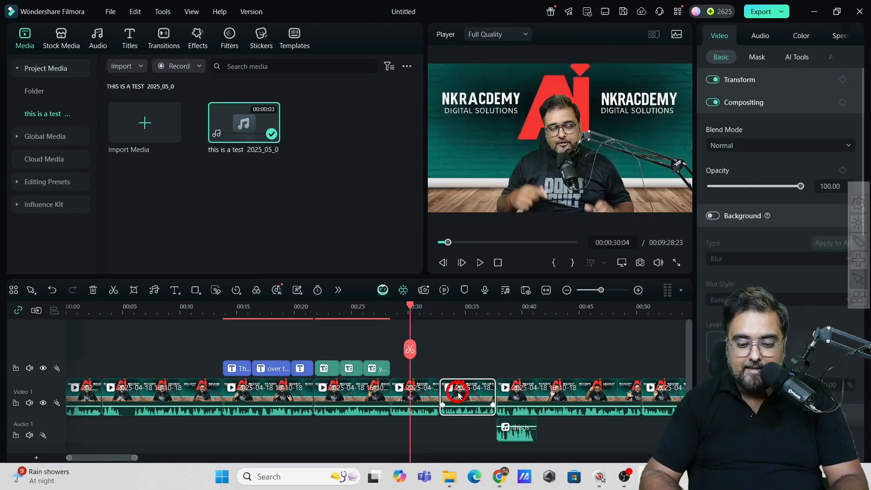
{"action": "right_click", "coordinate": [457, 396]}
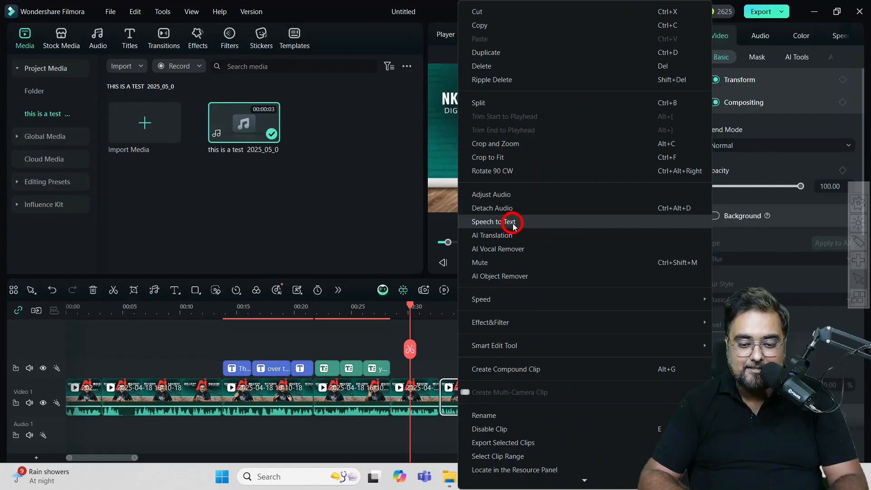
{"action": "left_click", "coordinate": [584, 204]}
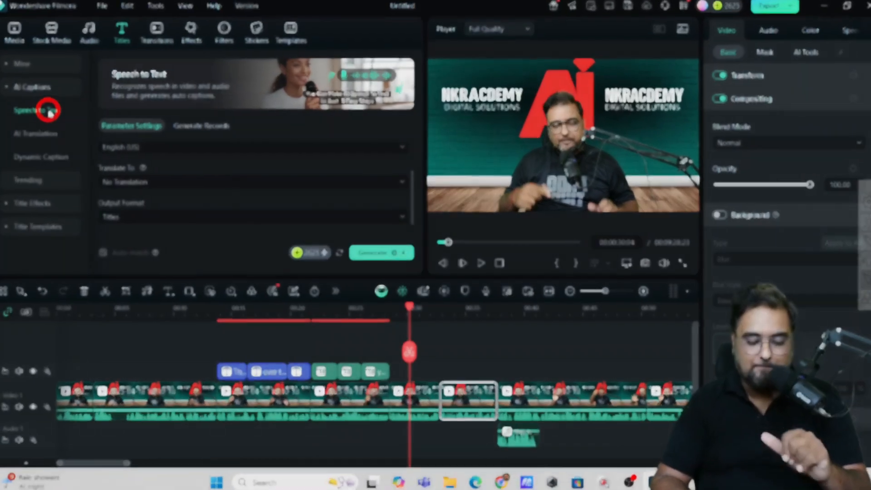
{"action": "left_click", "coordinate": [356, 341]}
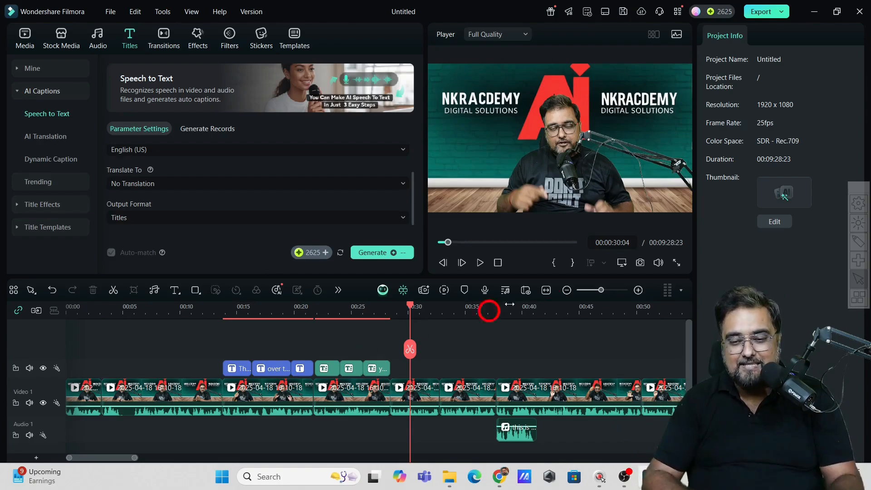
Close the current project and open AI Idea to Video from the Toolbox.
{"action": "left_click", "coordinate": [858, 11]}
{"action": "left_click", "coordinate": [529, 243]}
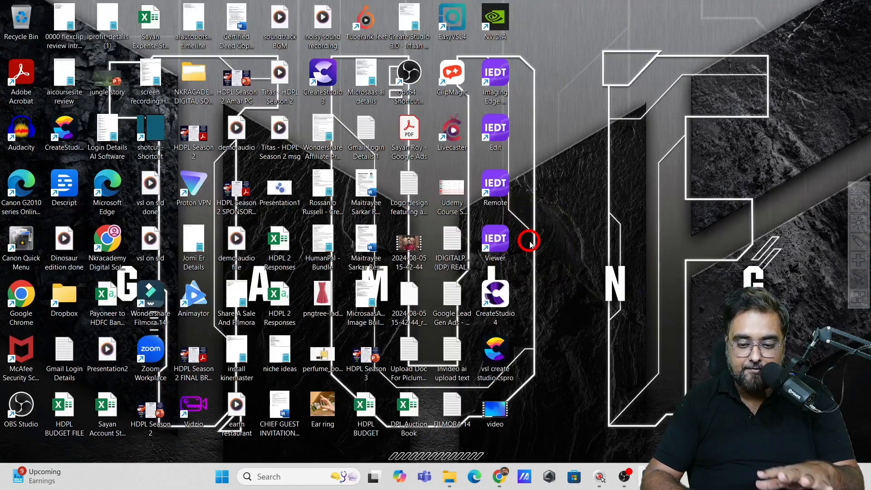
{"action": "left_click", "coordinate": [533, 225]}
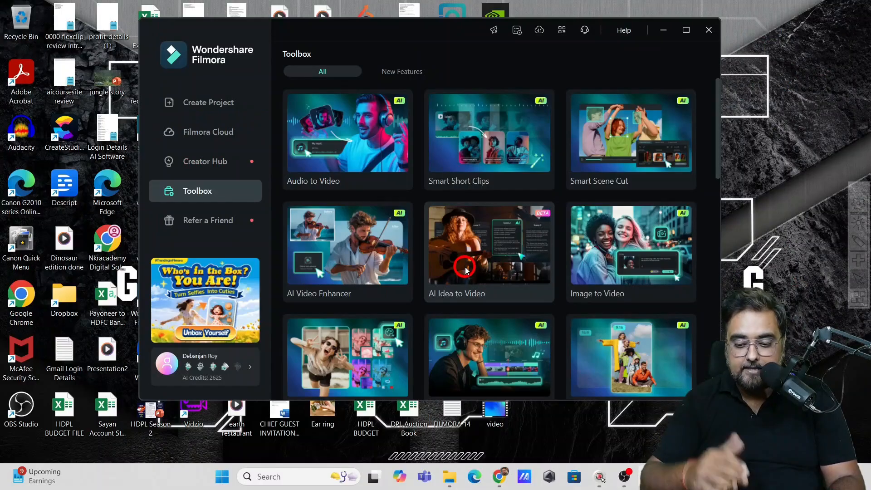
{"action": "left_click", "coordinate": [465, 266]}
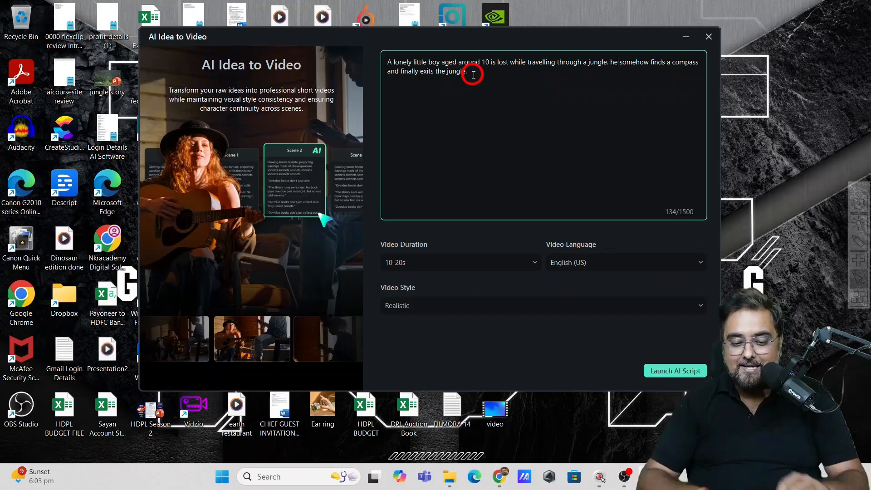
Set the jungle story's video duration to 10-20s and its style to Realistic, and generate the AI script.
{"action": "left_click", "coordinate": [438, 259]}
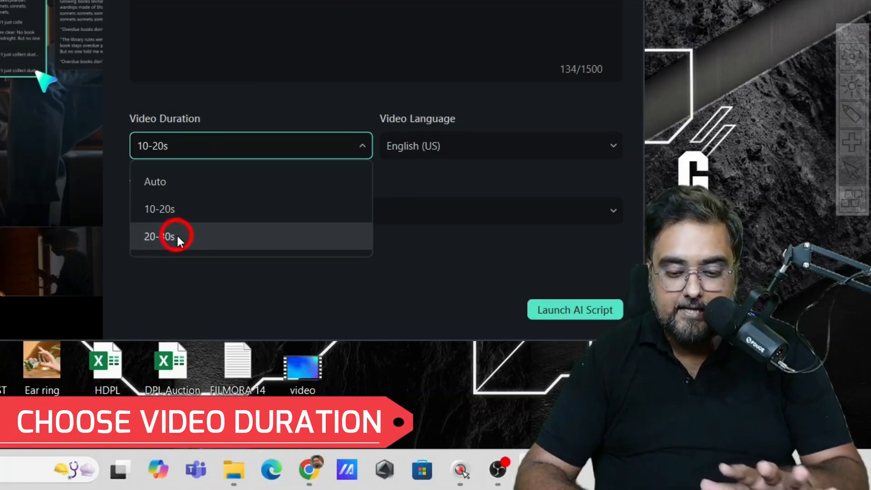
{"action": "left_click", "coordinate": [176, 213]}
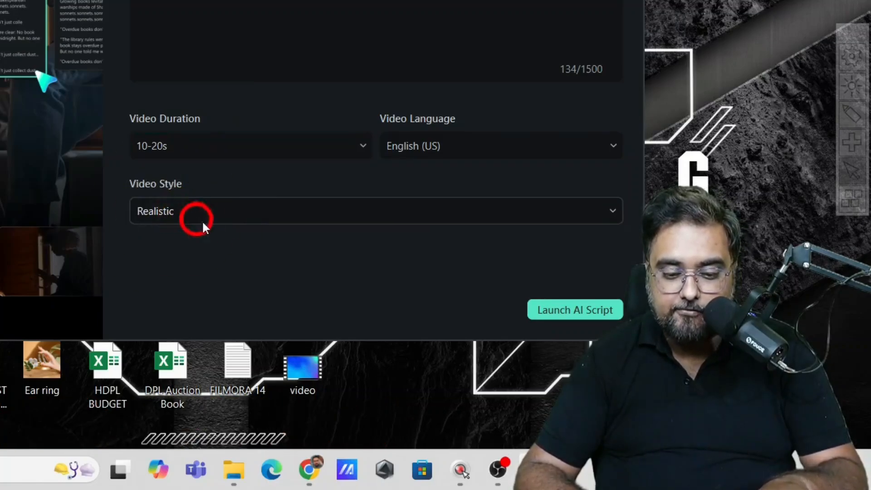
{"action": "left_click", "coordinate": [217, 214]}
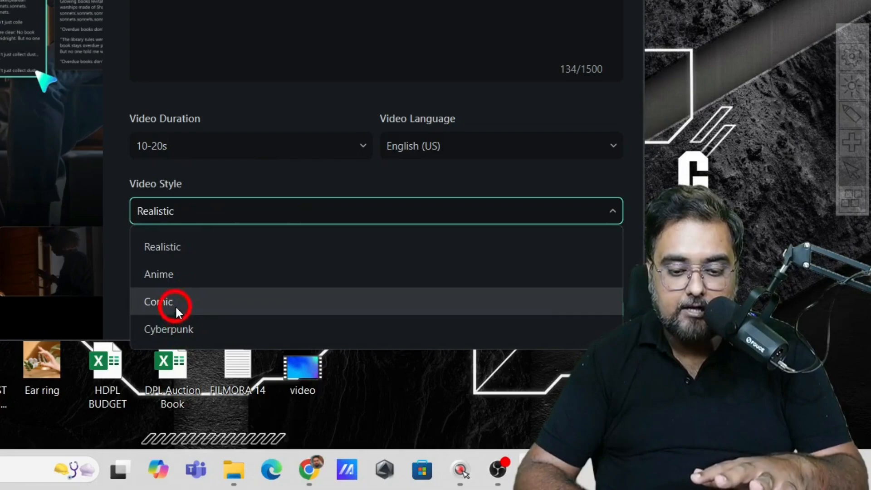
{"action": "left_click", "coordinate": [178, 249]}
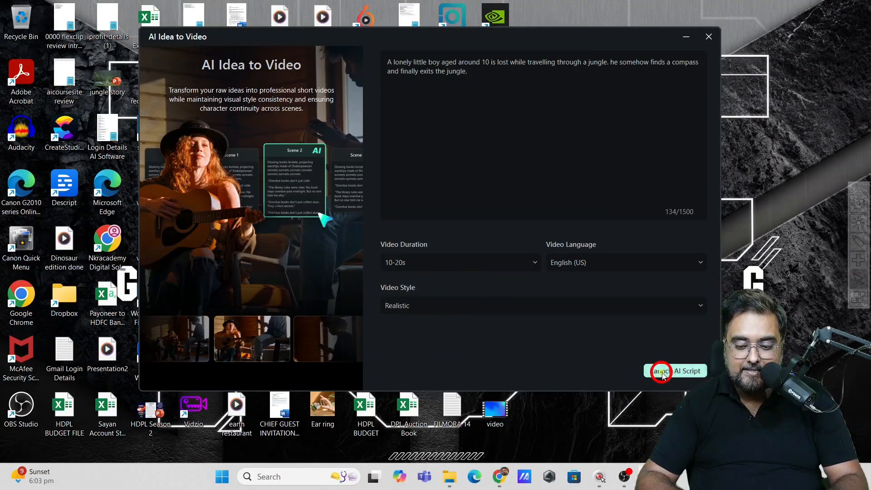
{"action": "left_click", "coordinate": [661, 371]}
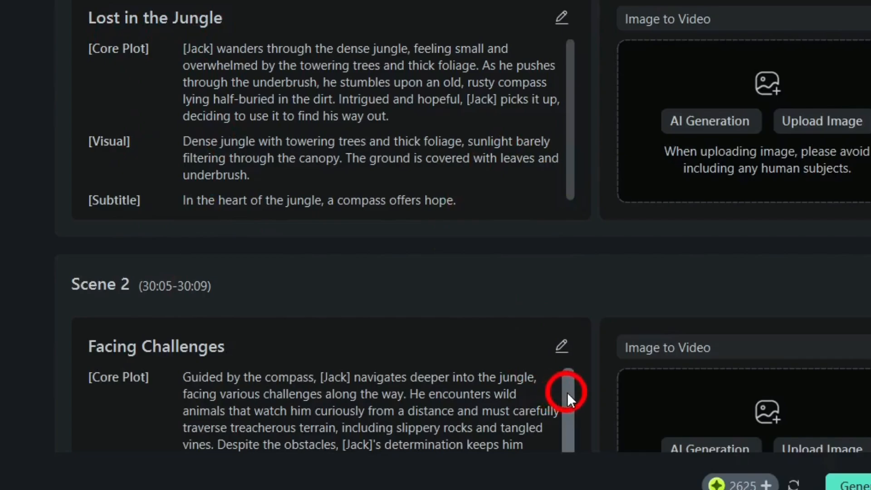
Review the generated script's scenes, character description, and video enhancement, voiceover and aspect ratio settings.
{"action": "left_click_drag", "start_coordinate": [567, 392], "coordinate": [569, 414]}
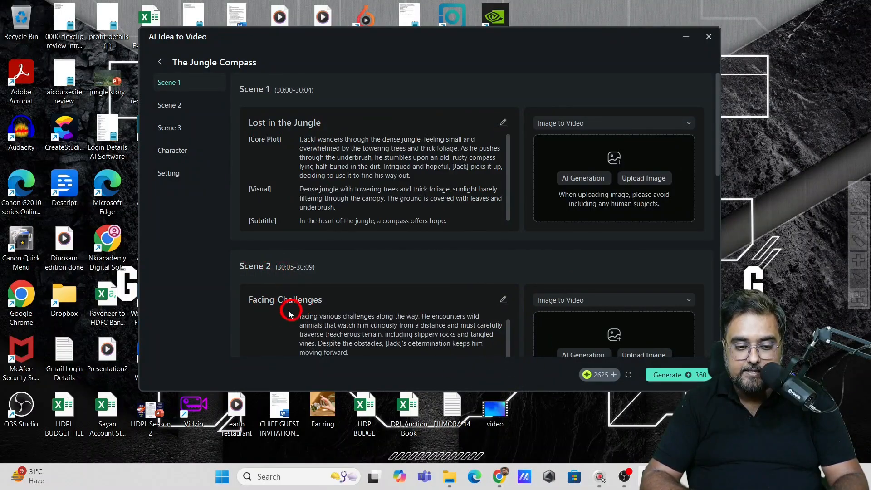
{"action": "left_click", "coordinate": [172, 128]}
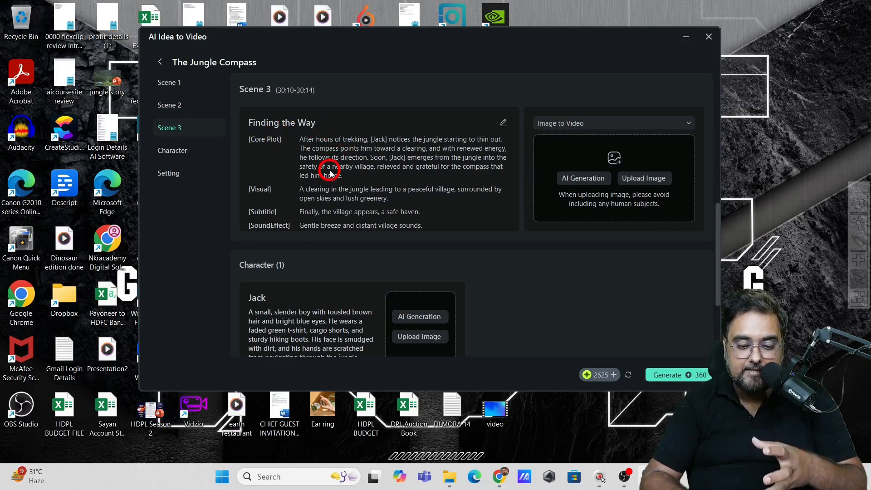
{"action": "left_click", "coordinate": [175, 152]}
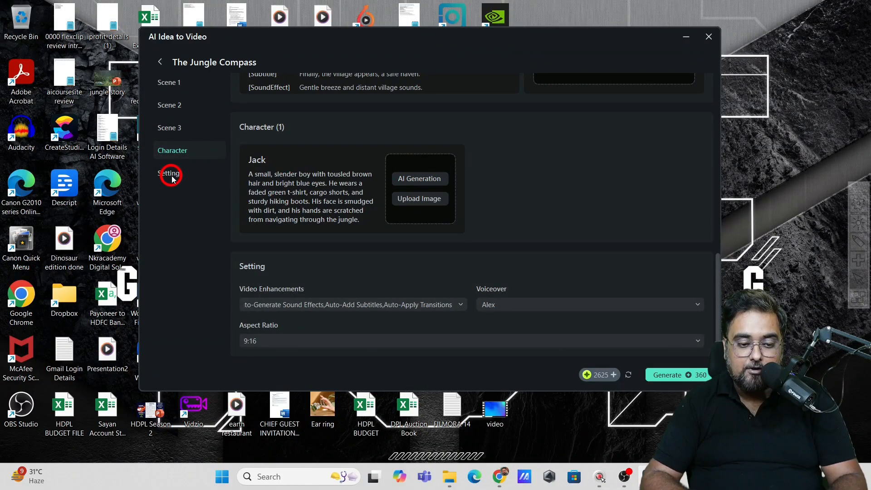
{"action": "left_click", "coordinate": [172, 179]}
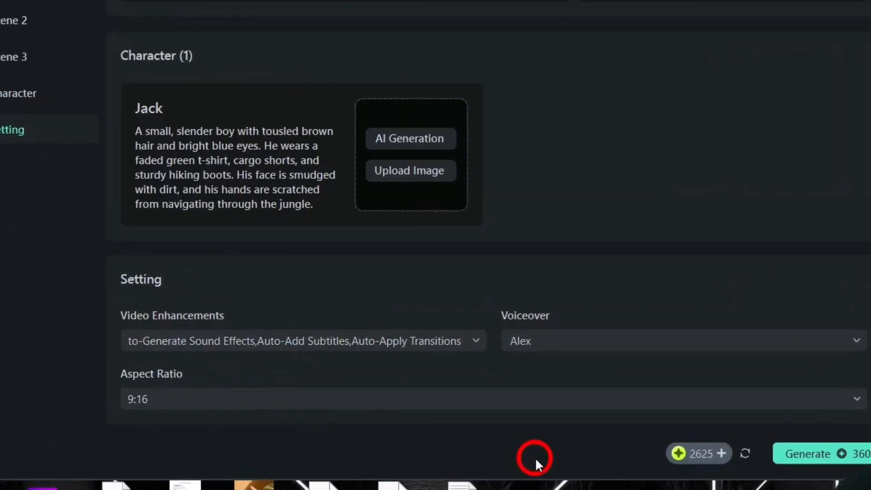
Generate the video from the script with its current settings and play the result.
{"action": "mouse_move", "coordinate": [840, 454]}
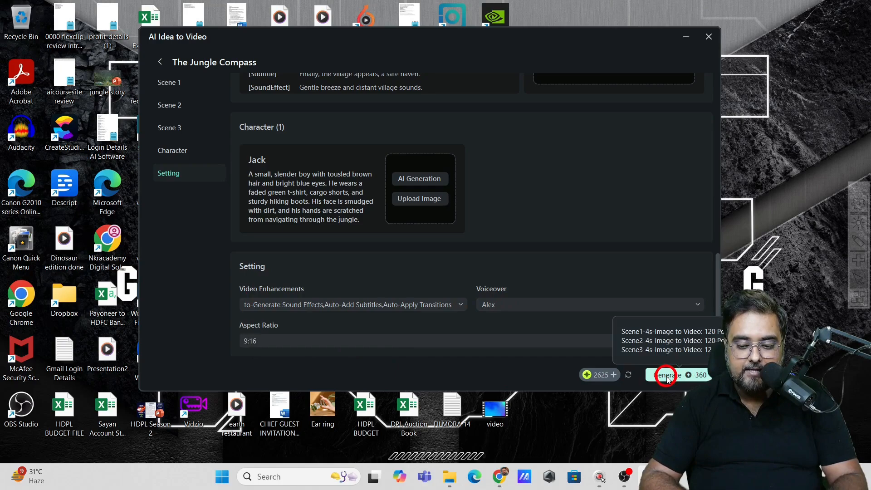
{"action": "left_click", "coordinate": [667, 377]}
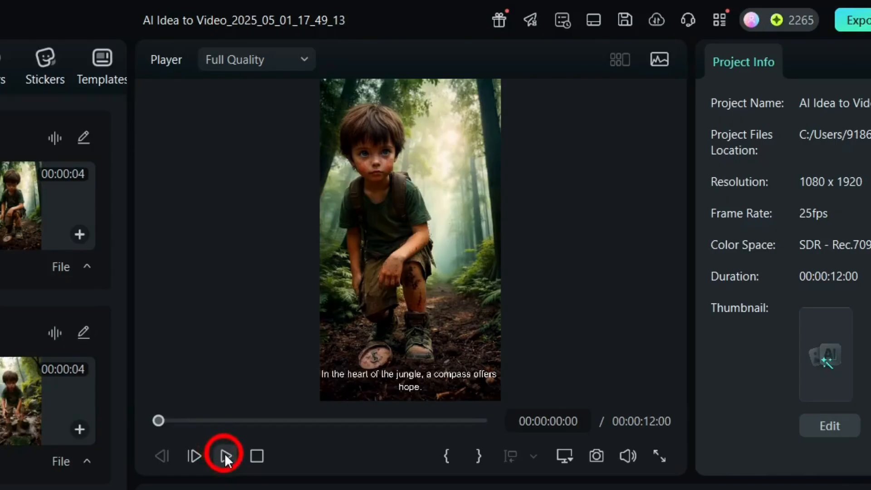
{"action": "left_click", "coordinate": [393, 262]}
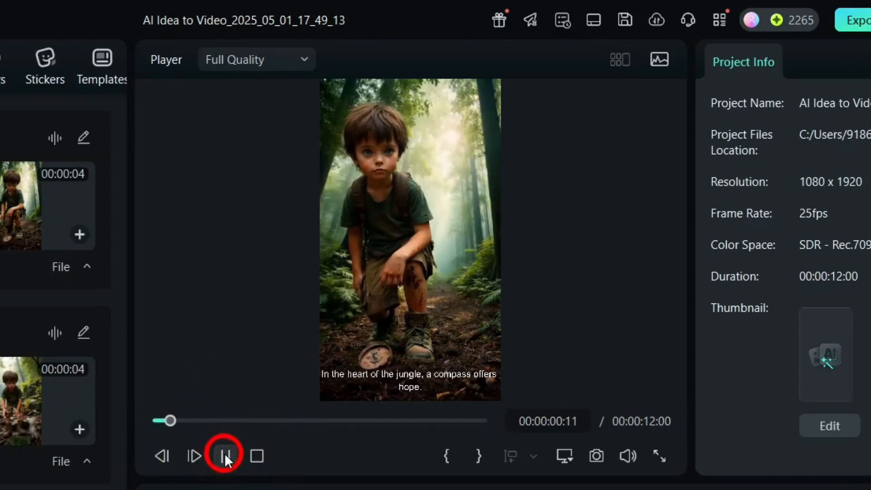
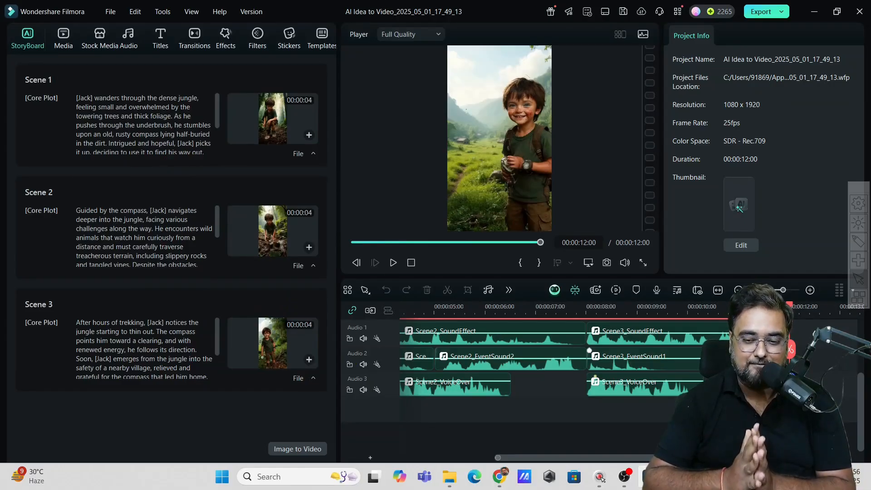
Create a new 16:9 project and import the VSL For Video Masterclass green-screen recording.
{"action": "left_click", "coordinate": [581, 176]}
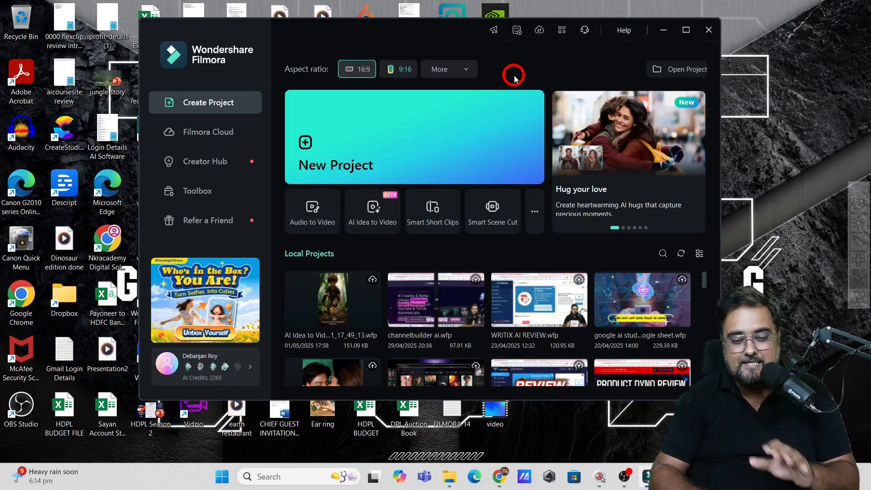
{"action": "left_click", "coordinate": [409, 134]}
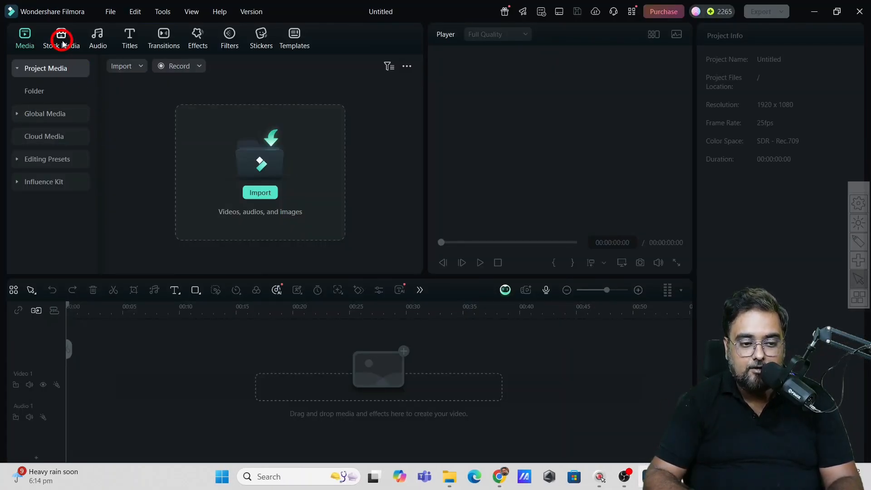
{"action": "left_click", "coordinate": [256, 186]}
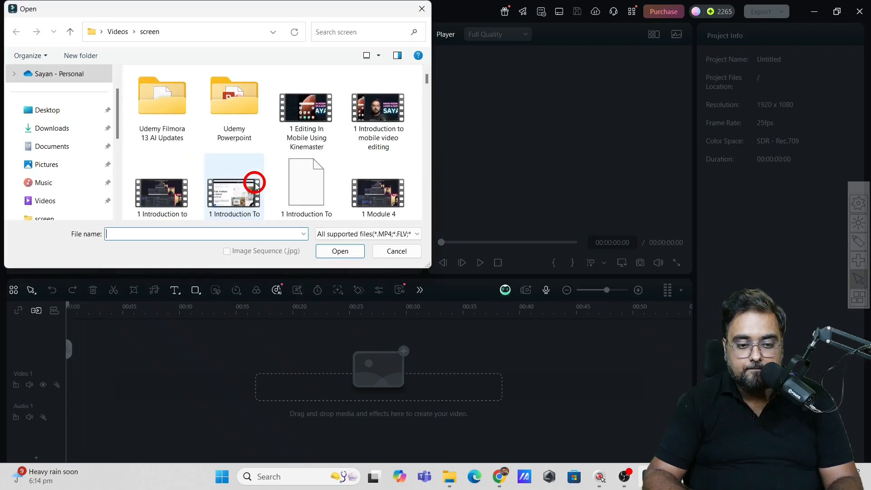
{"action": "double_click", "coordinate": [253, 181]}
Add the masterclass recording to the Video 1 track, keeping the project settings of 1920 x 1080 at 25fps.
{"action": "left_click", "coordinate": [271, 134]}
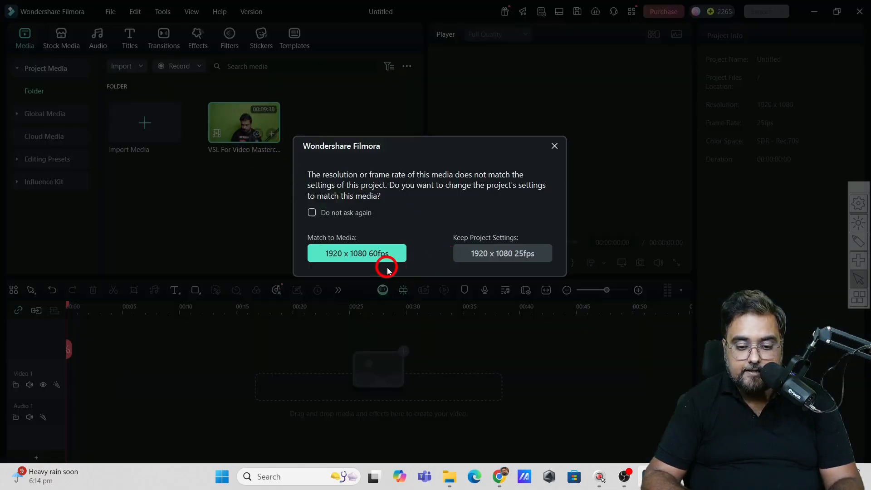
{"action": "left_click", "coordinate": [467, 253]}
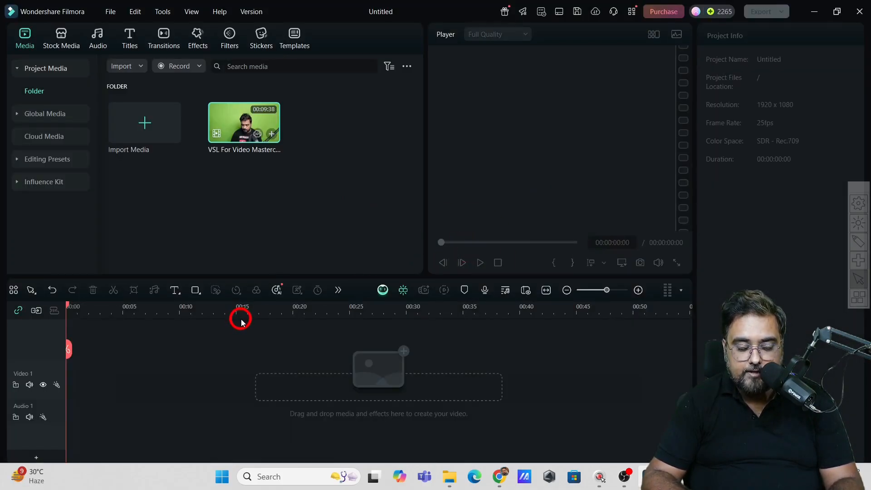
Trim about the first 9 seconds off the masterclass clip, up to the start of the speech.
{"action": "left_click_drag", "start_coordinate": [93, 308], "coordinate": [164, 323]}
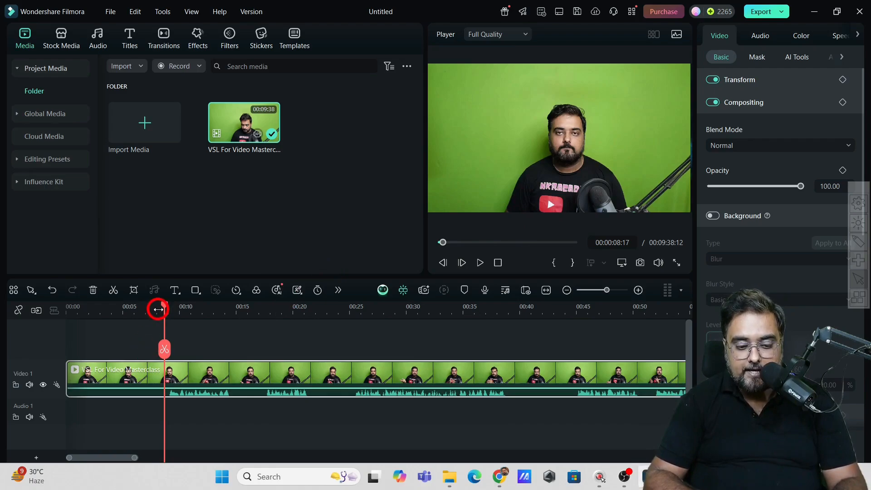
{"action": "left_click_drag", "start_coordinate": [164, 308], "coordinate": [165, 307]}
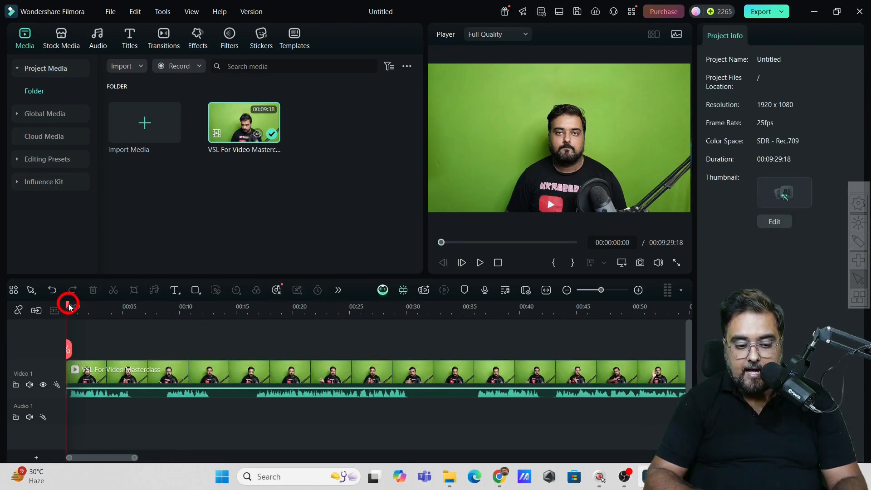
Cut the masterclass clip at 00:00:05:17, delete everything after the cut, and return the playhead to the start.
{"action": "left_click_drag", "start_coordinate": [67, 305], "coordinate": [134, 333]}
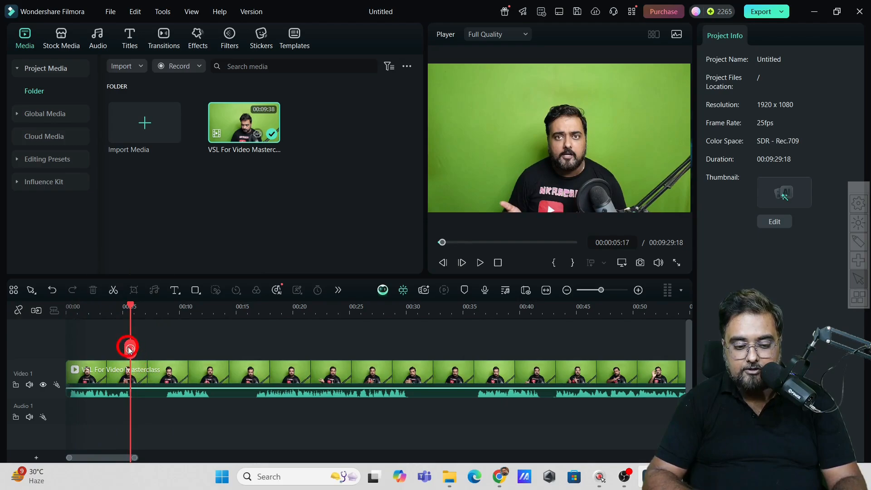
{"action": "left_click", "coordinate": [130, 348]}
{"action": "key", "text": "Delete"}
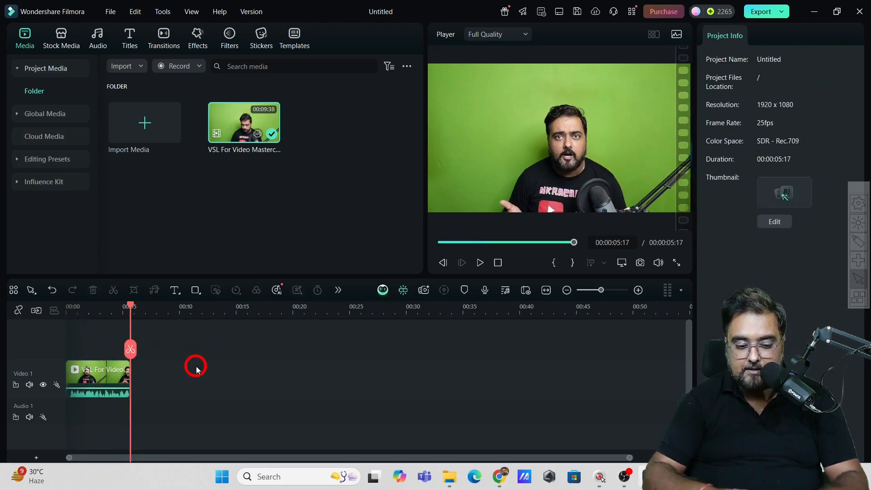
{"action": "left_click_drag", "start_coordinate": [133, 309], "coordinate": [38, 349]}
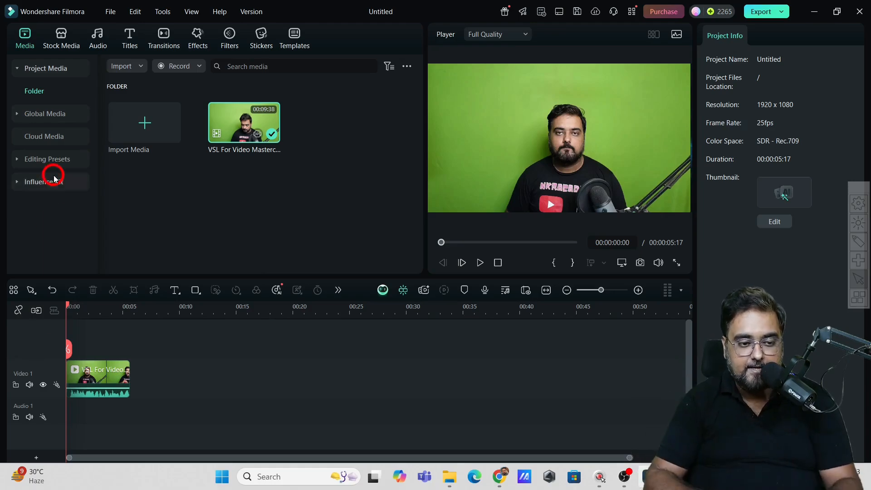
Search the stock media library for "background".
{"action": "left_click", "coordinate": [63, 41]}
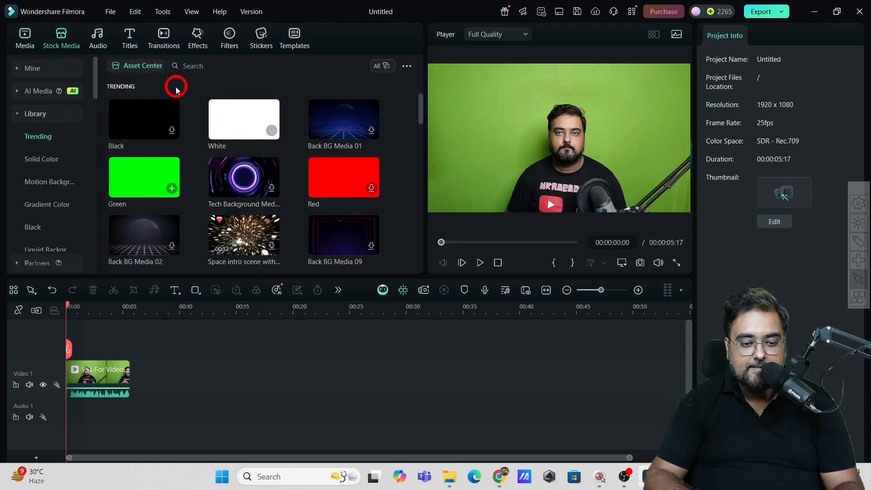
{"action": "left_click", "coordinate": [236, 67]}
{"action": "type", "text": "background"}
{"action": "key", "text": "Return"}
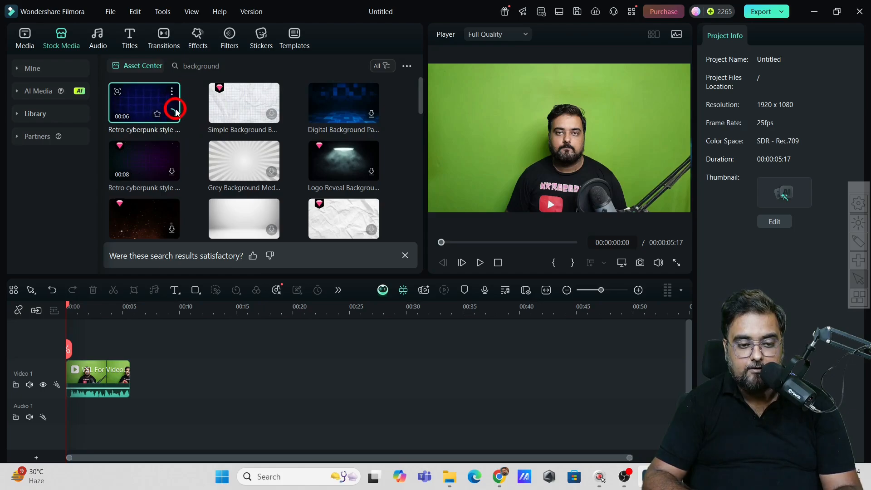
Download the 6-second Retro cyberpunk style background and place it above the masterclass clip, keeping the project settings of 1920 x 1080 at 25fps.
{"action": "left_click", "coordinate": [176, 112]}
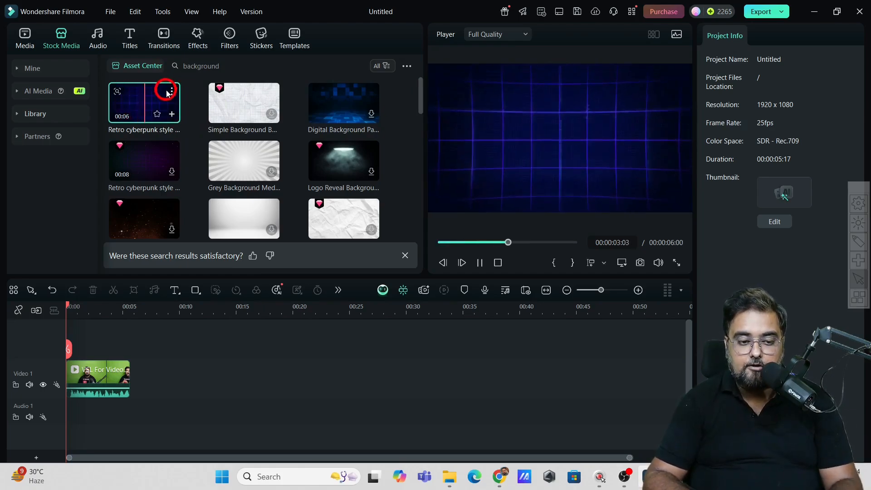
{"action": "left_click_drag", "start_coordinate": [148, 99], "coordinate": [73, 349]}
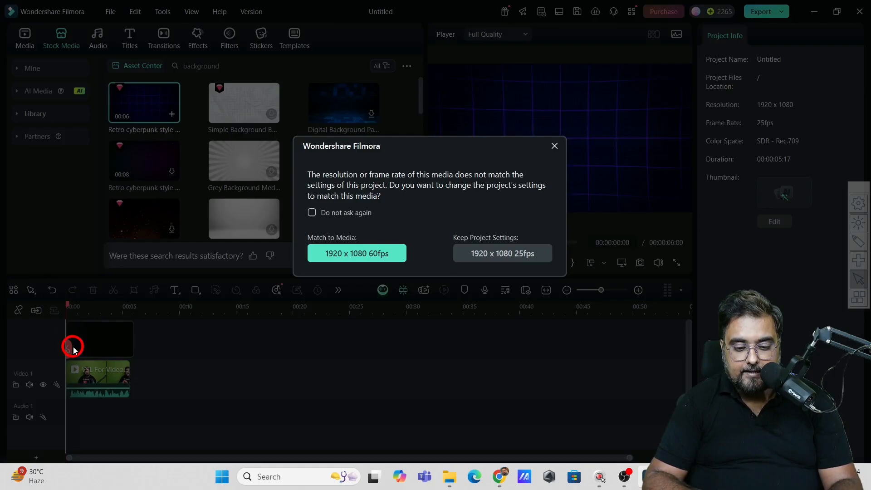
{"action": "left_click", "coordinate": [516, 251]}
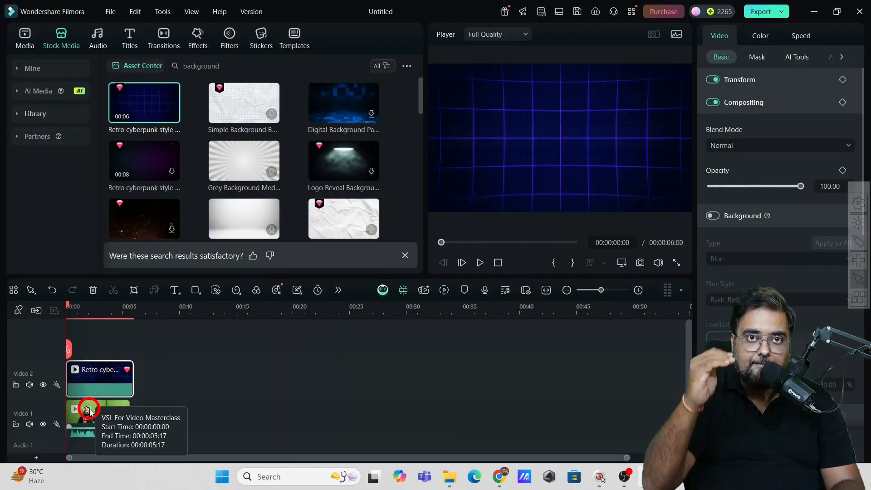
Reorder the video tracks so the green-screen clip lies above the retro background, and play back part of the timeline.
{"action": "left_click", "coordinate": [117, 376]}
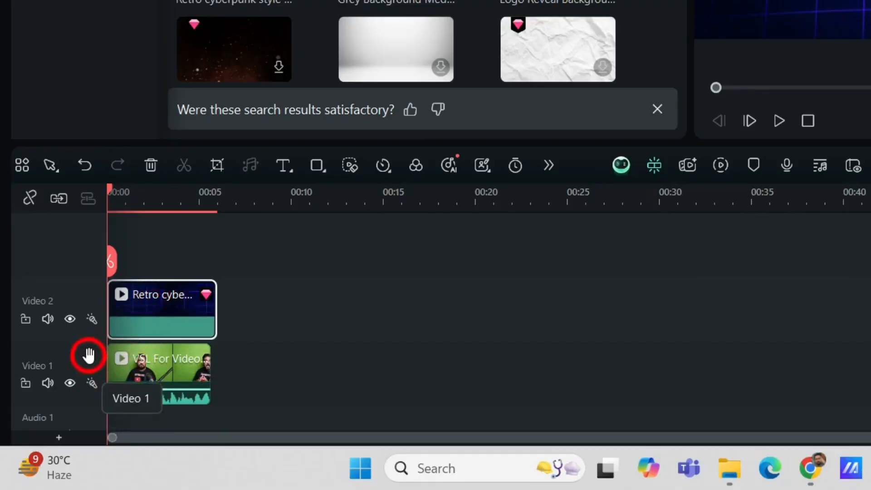
{"action": "left_click_drag", "start_coordinate": [90, 353], "coordinate": [86, 285]}
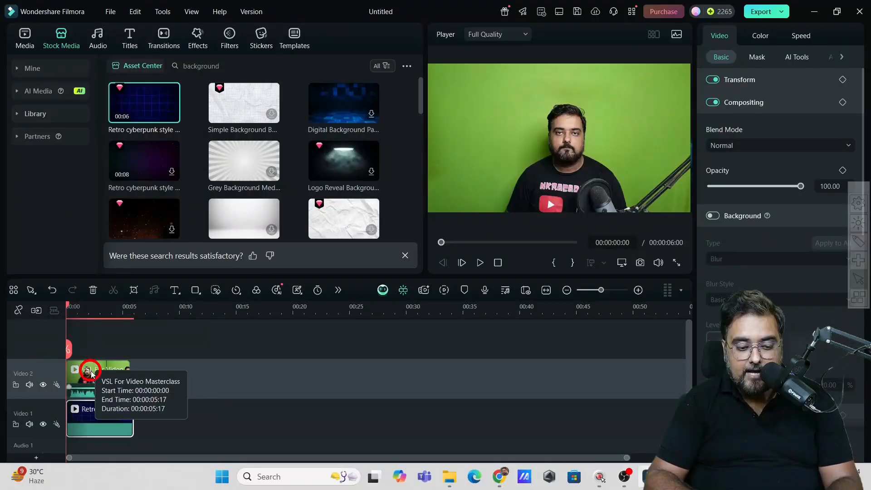
{"action": "left_click", "coordinate": [99, 426]}
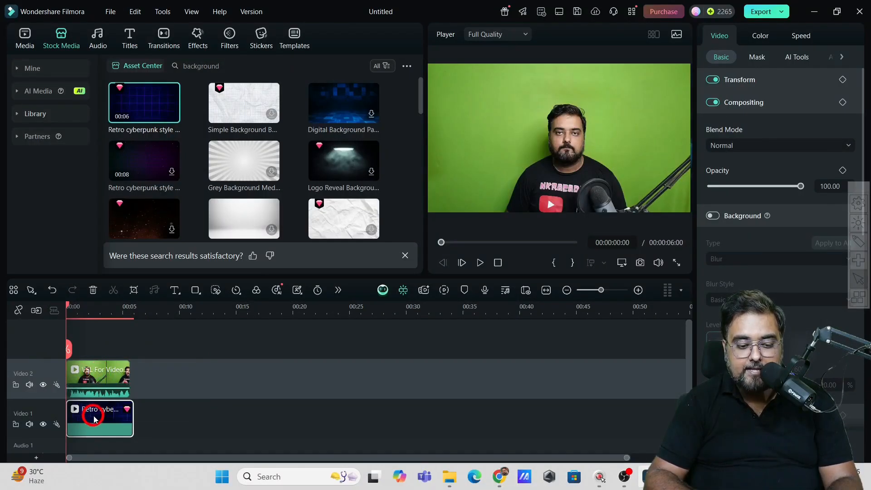
{"action": "left_click", "coordinate": [481, 262]}
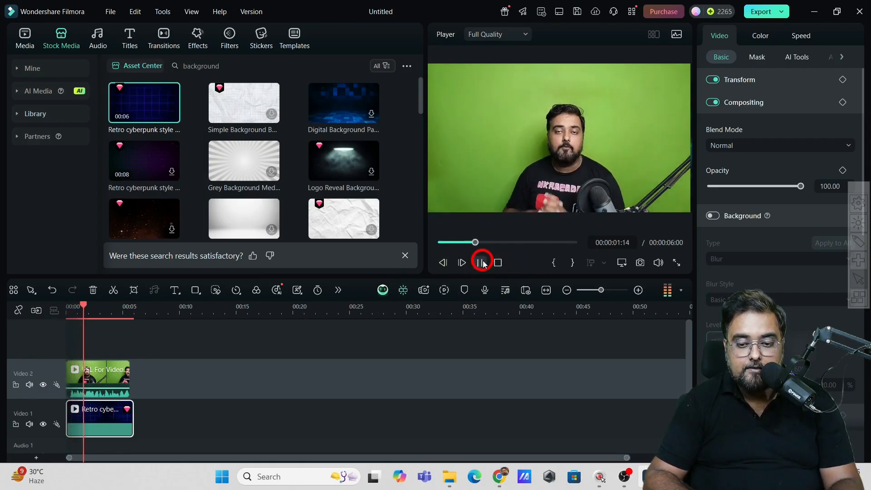
{"action": "left_click", "coordinate": [482, 263]}
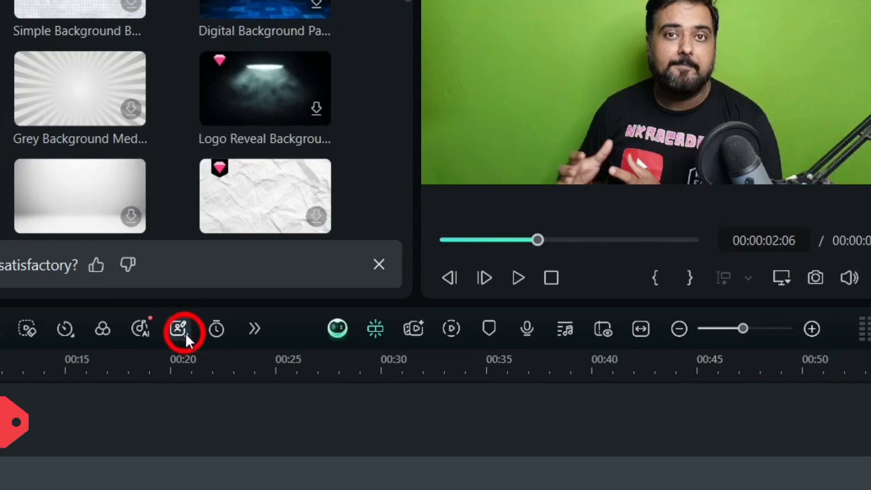
Turn on Chroma Key for the green-screen clip on the Video 2 track.
{"action": "left_click", "coordinate": [185, 333]}
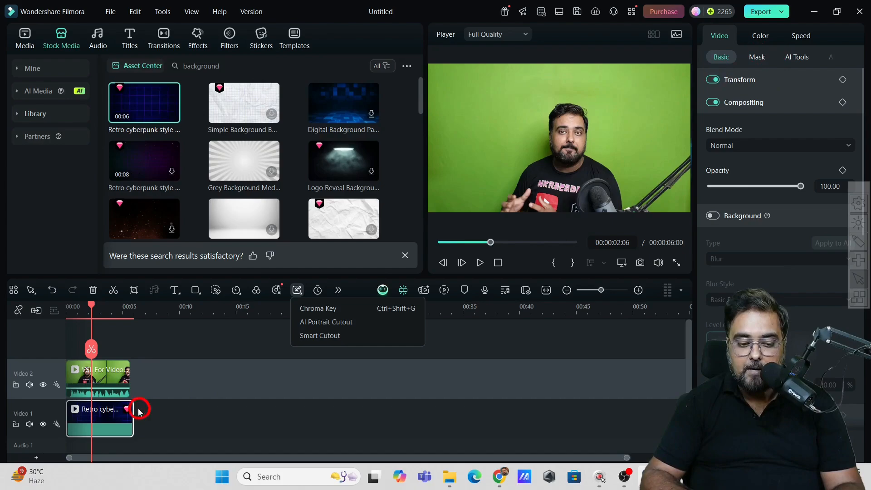
{"action": "left_click", "coordinate": [104, 375]}
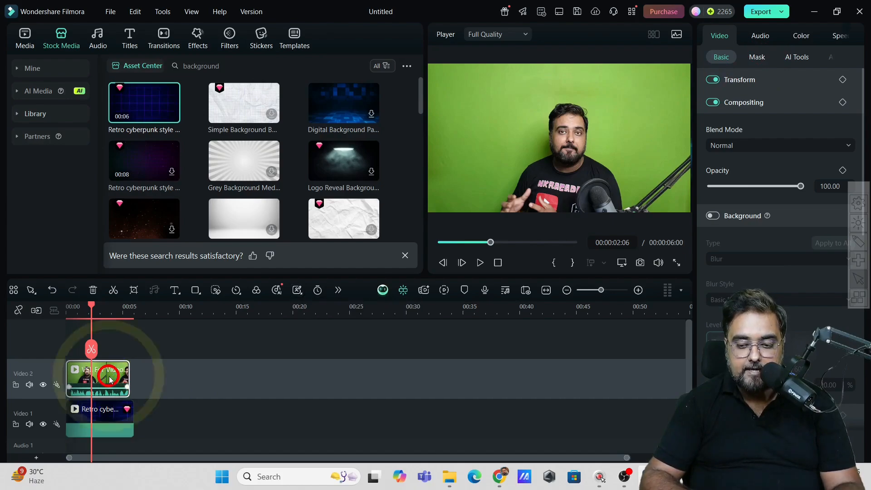
{"action": "left_click", "coordinate": [789, 57]}
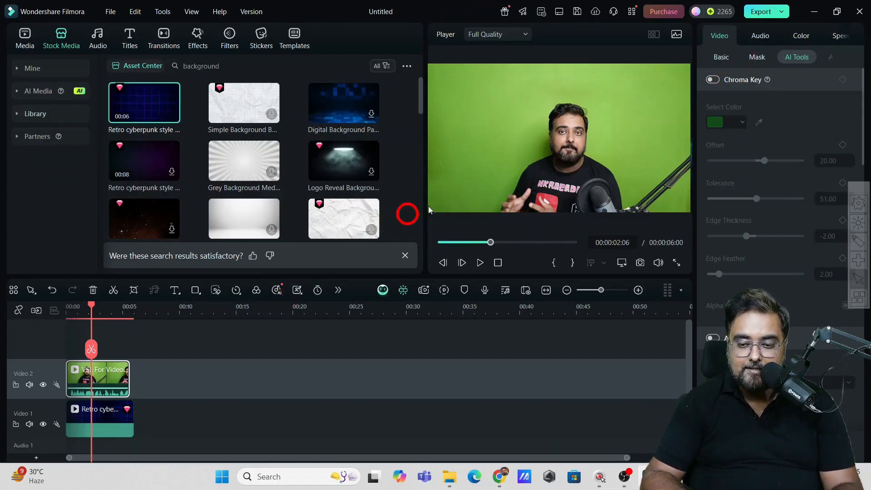
{"action": "left_click", "coordinate": [713, 80]}
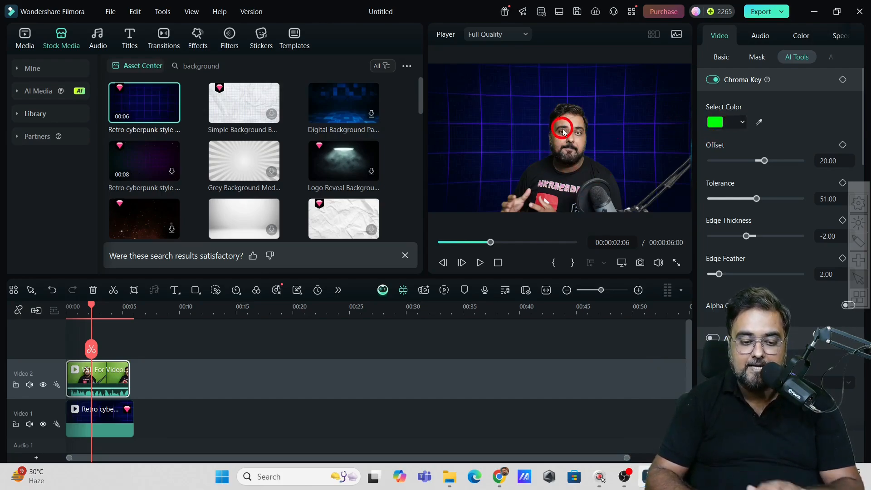
Play back the keyed clip and set its Chroma Key Offset to 17 and Tolerance to 47.
{"action": "left_click_drag", "start_coordinate": [90, 305], "coordinate": [72, 310]}
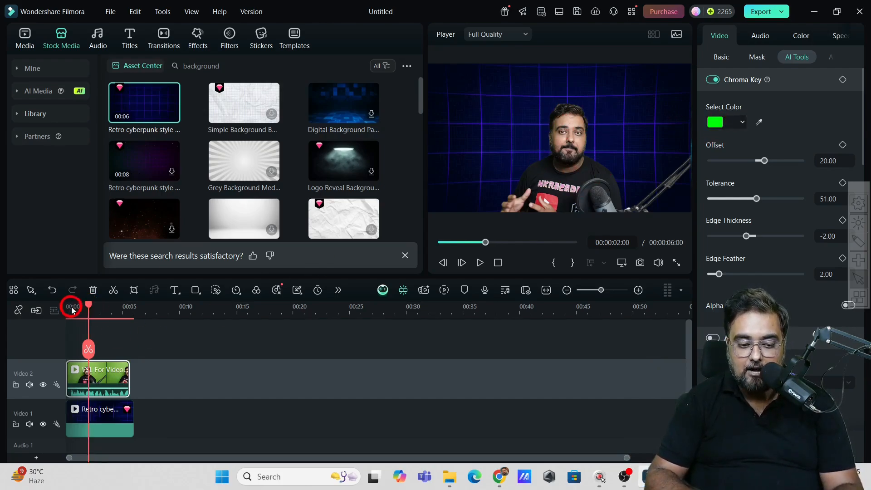
{"action": "left_click", "coordinate": [480, 262]}
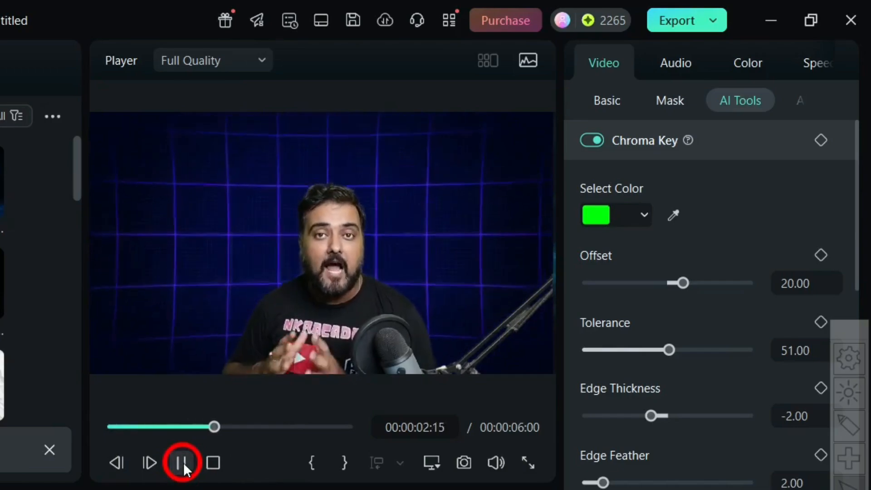
{"action": "left_click", "coordinate": [182, 462]}
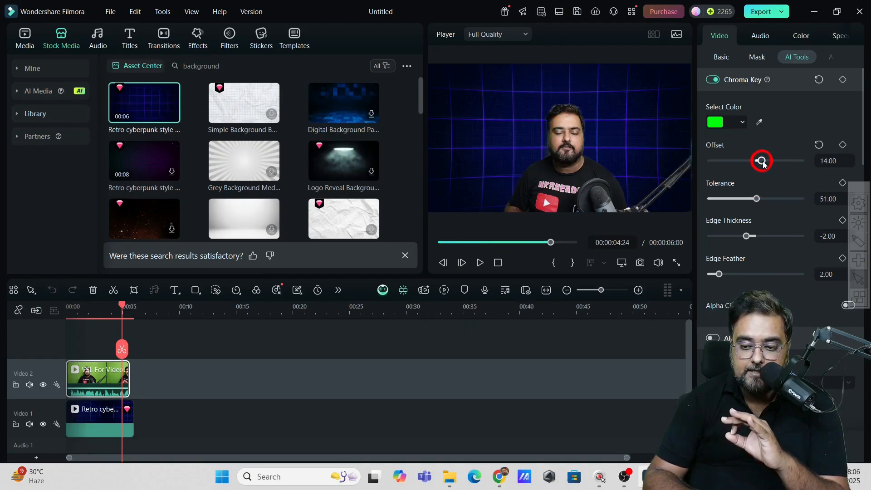
{"action": "left_click_drag", "start_coordinate": [756, 199], "coordinate": [758, 198]}
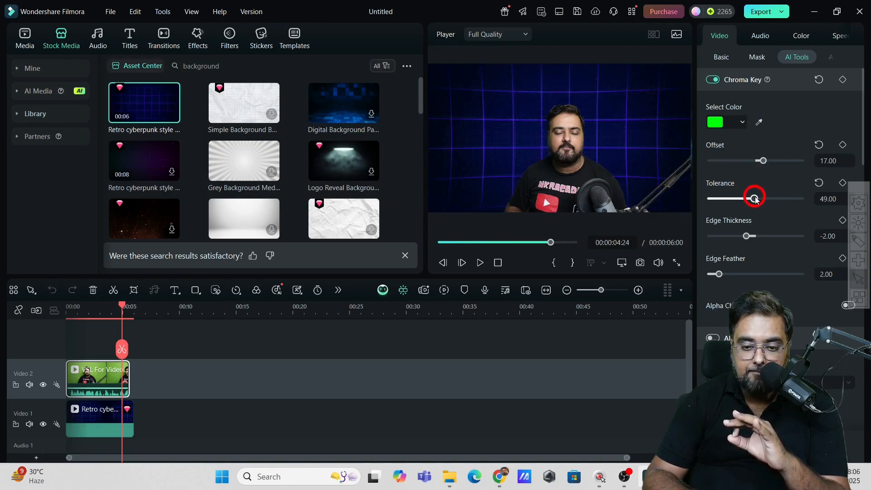
{"action": "mouse_move", "coordinate": [754, 200]}
{"action": "left_mouse_down"}
{"action": "mouse_move", "coordinate": [741, 200]}
{"action": "mouse_move", "coordinate": [754, 205]}
{"action": "left_mouse_up"}
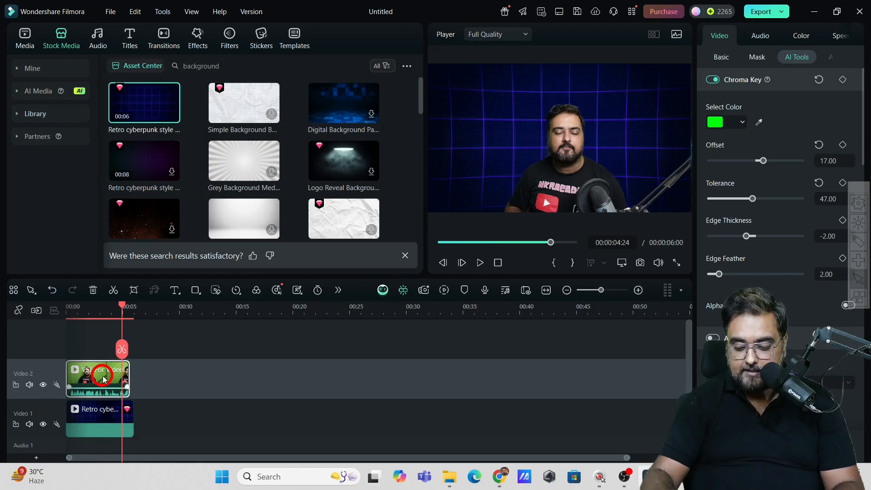
{"action": "key", "text": "Delete"}
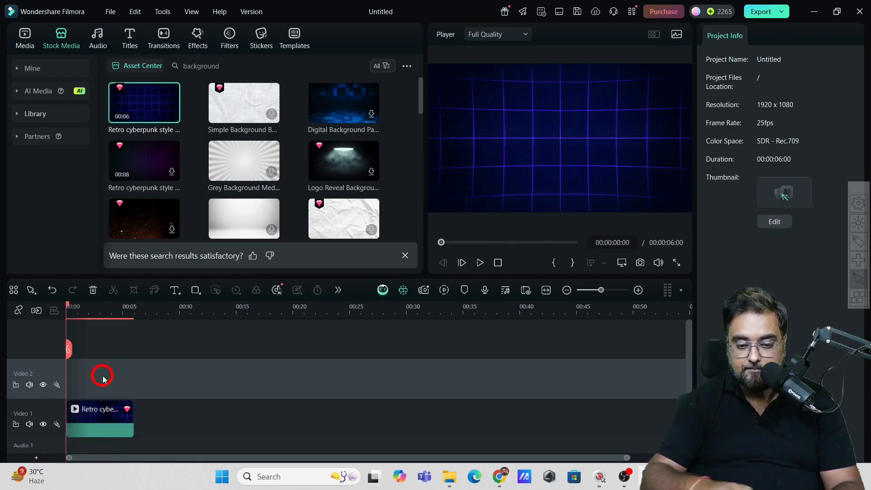
{"action": "left_click", "coordinate": [24, 36]}
{"action": "left_click_drag", "start_coordinate": [243, 122], "coordinate": [63, 375]}
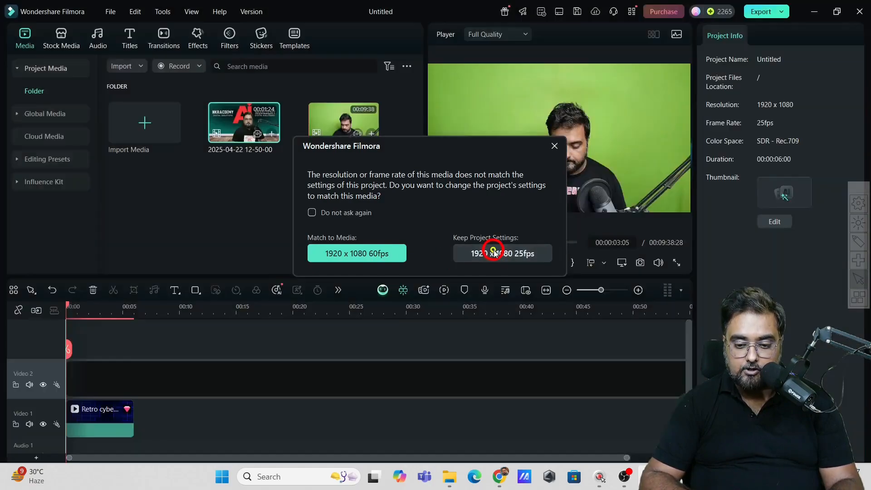
{"action": "left_click", "coordinate": [495, 253]}
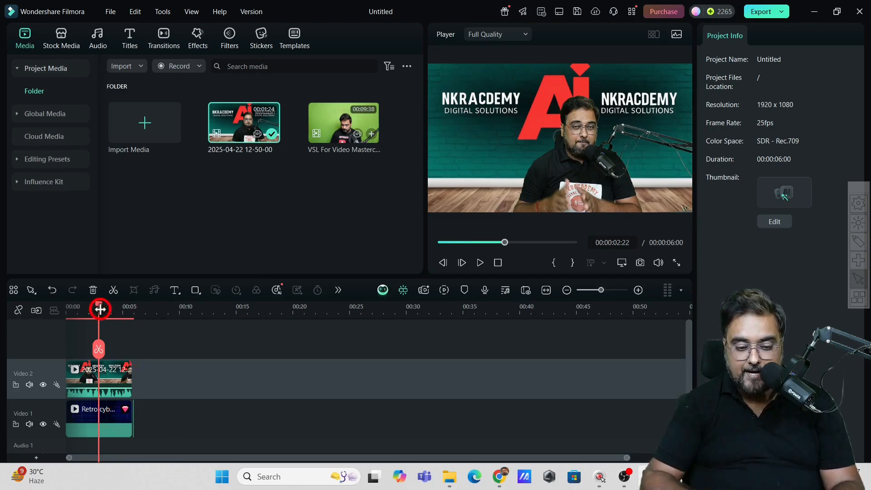
{"action": "left_click_drag", "start_coordinate": [98, 309], "coordinate": [66, 309]}
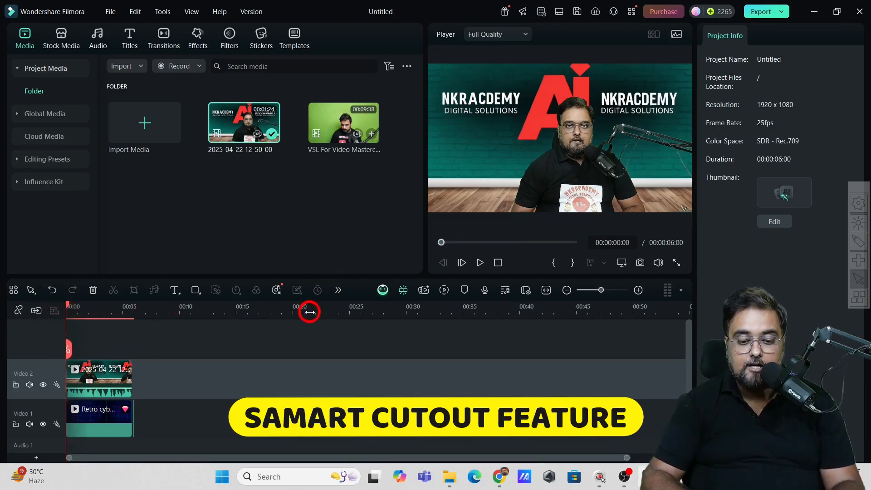
Apply AI Portrait Cutout to the recording on Video 2 and play it back over the retro background.
{"action": "left_click", "coordinate": [113, 366]}
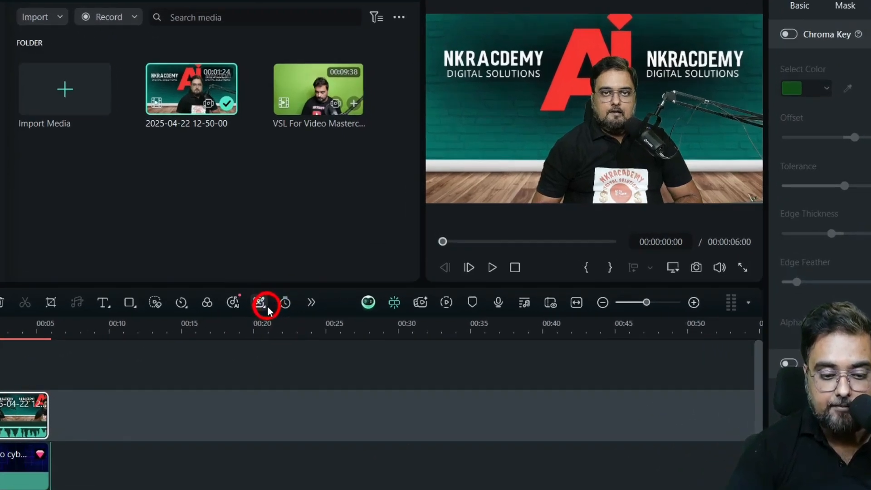
{"action": "left_click", "coordinate": [266, 308]}
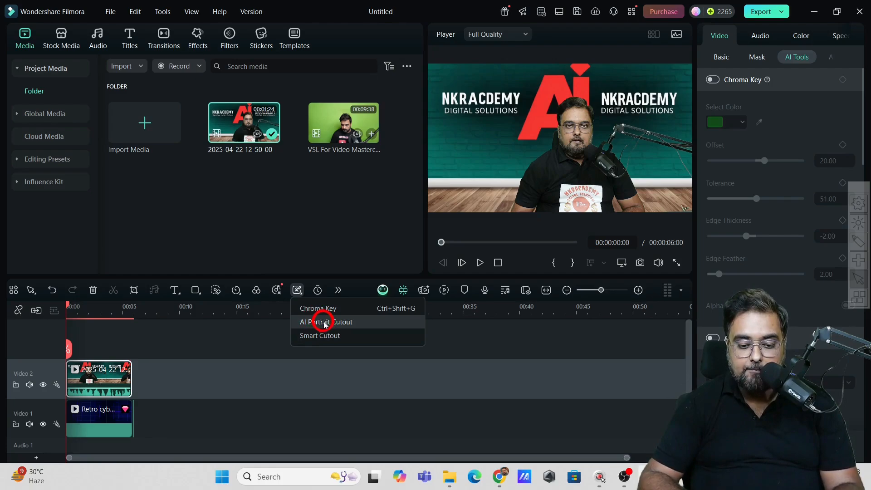
{"action": "left_click", "coordinate": [325, 323]}
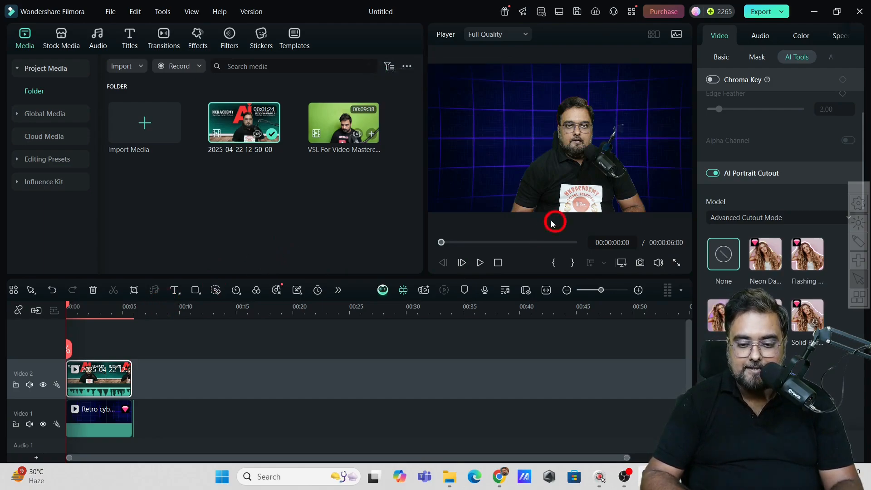
{"action": "left_click", "coordinate": [479, 263]}
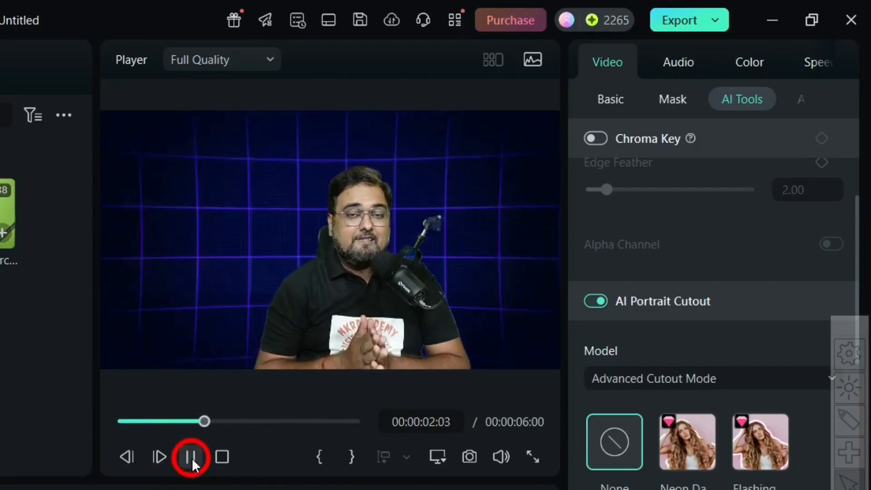
{"action": "left_click", "coordinate": [192, 458]}
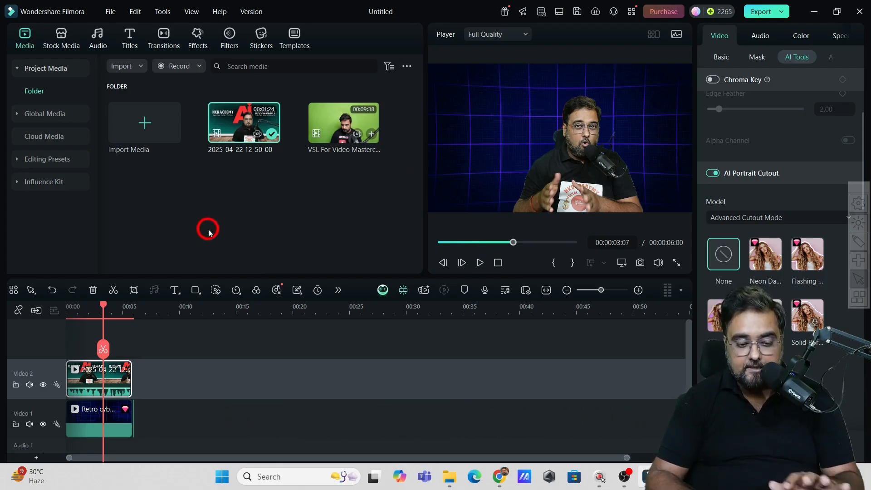
{"action": "left_click", "coordinate": [83, 376]}
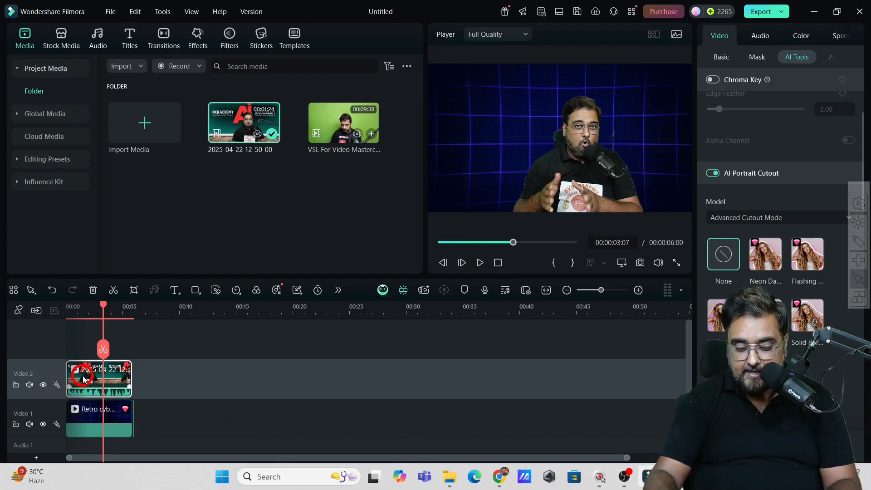
{"action": "key", "text": "Delete"}
{"action": "left_click", "coordinate": [94, 409]}
{"action": "key", "text": "Delete"}
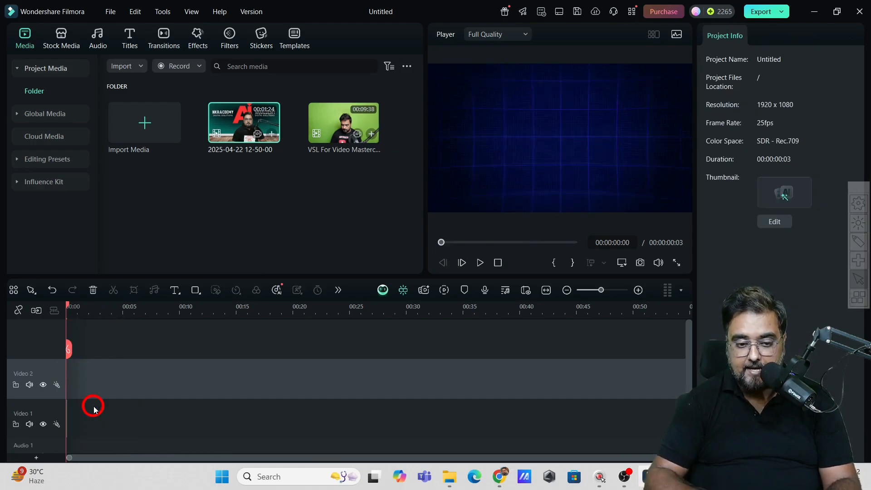
{"action": "left_click_drag", "start_coordinate": [217, 136], "coordinate": [75, 379]}
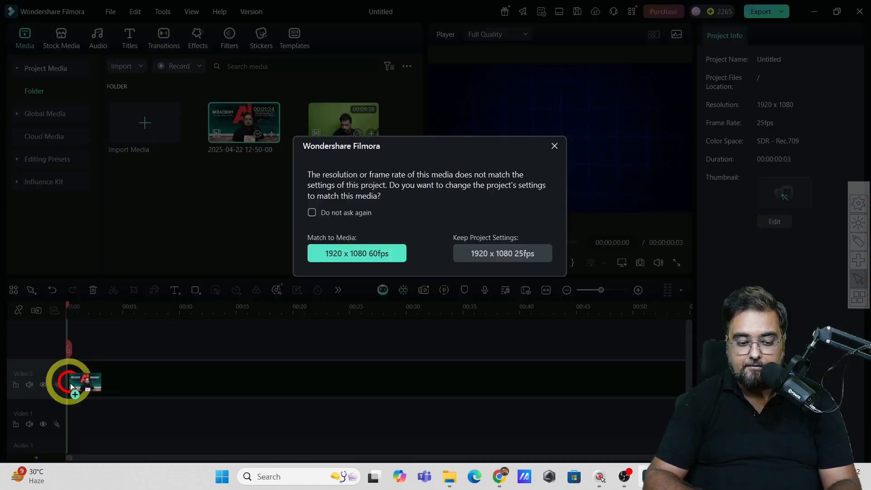
{"action": "left_click", "coordinate": [485, 251]}
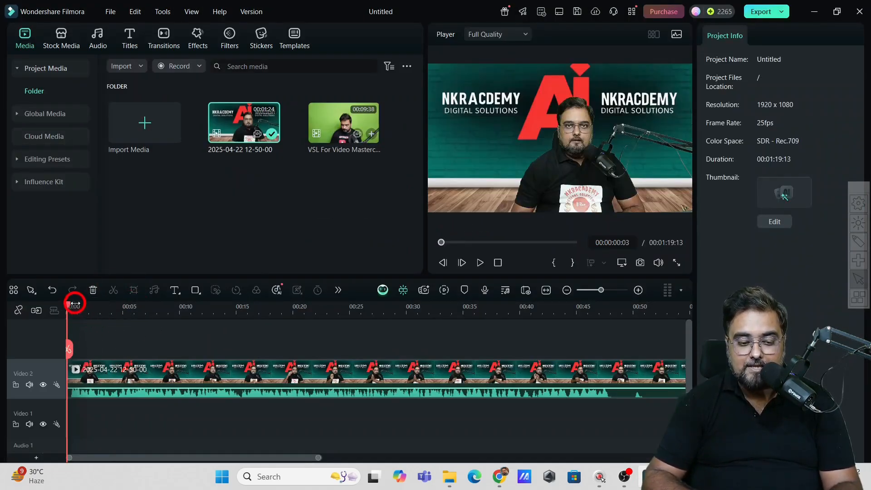
Return the playhead to the start of the recording and show its basic color settings with the Default preset collection.
{"action": "mouse_move", "coordinate": [69, 309]}
{"action": "left_mouse_down"}
{"action": "mouse_move", "coordinate": [110, 301]}
{"action": "mouse_move", "coordinate": [65, 309]}
{"action": "left_mouse_up"}
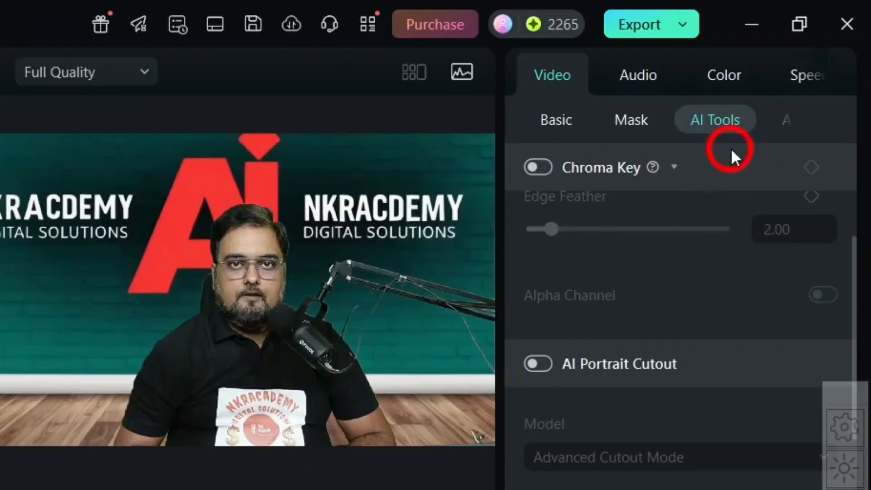
{"action": "left_click", "coordinate": [712, 73]}
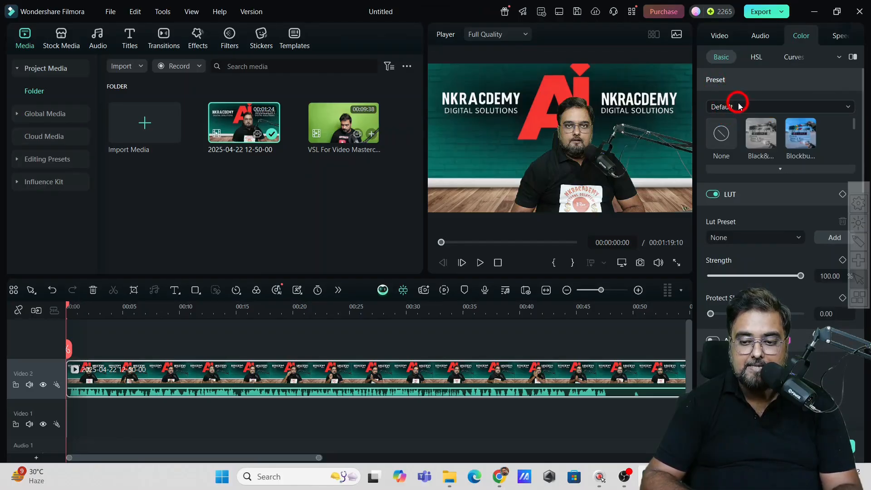
{"action": "left_click", "coordinate": [742, 107]}
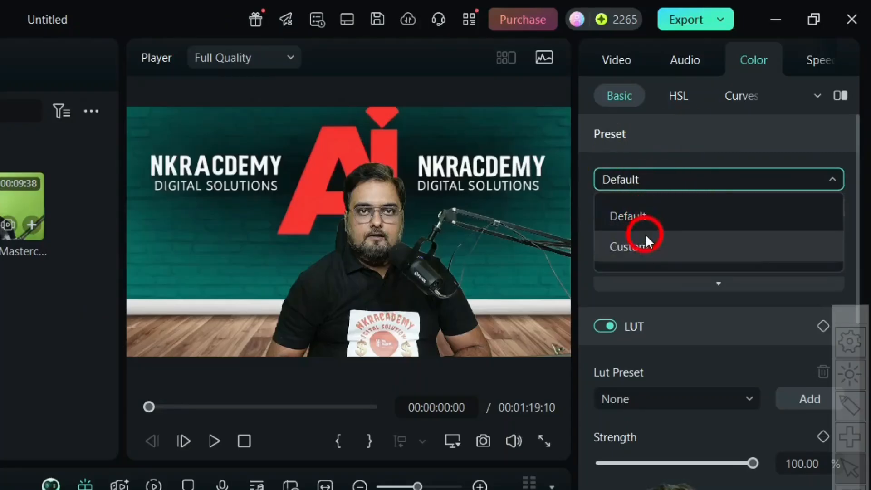
{"action": "left_click", "coordinate": [650, 214]}
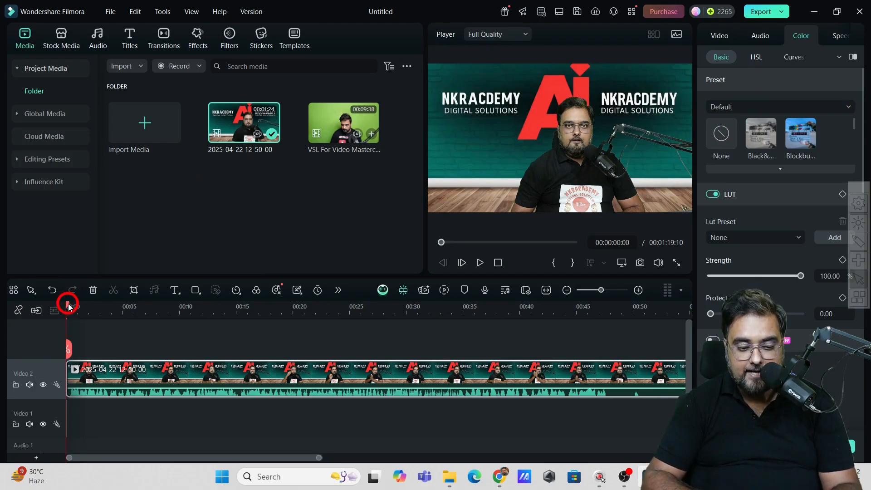
Split the recording at 00:00:03:20, apply the black-and-white color preset to the first piece and compare it with the footage after the cut.
{"action": "left_click_drag", "start_coordinate": [69, 308], "coordinate": [109, 312]}
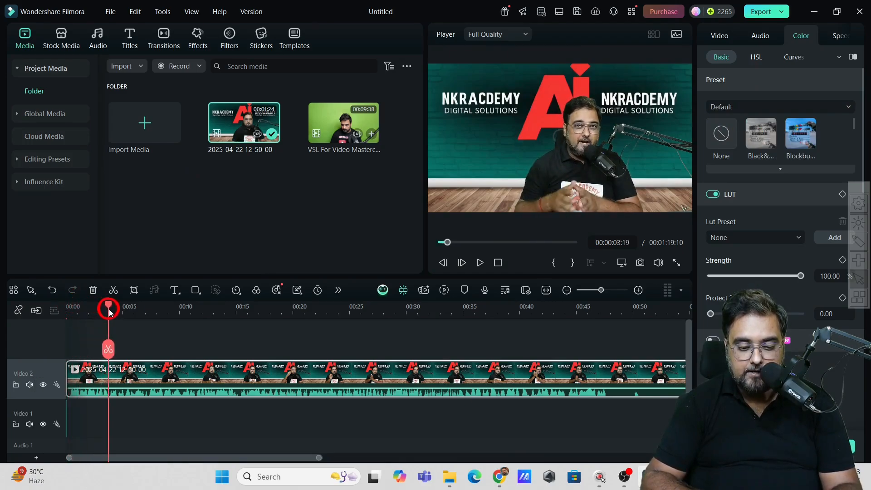
{"action": "left_click", "coordinate": [110, 349]}
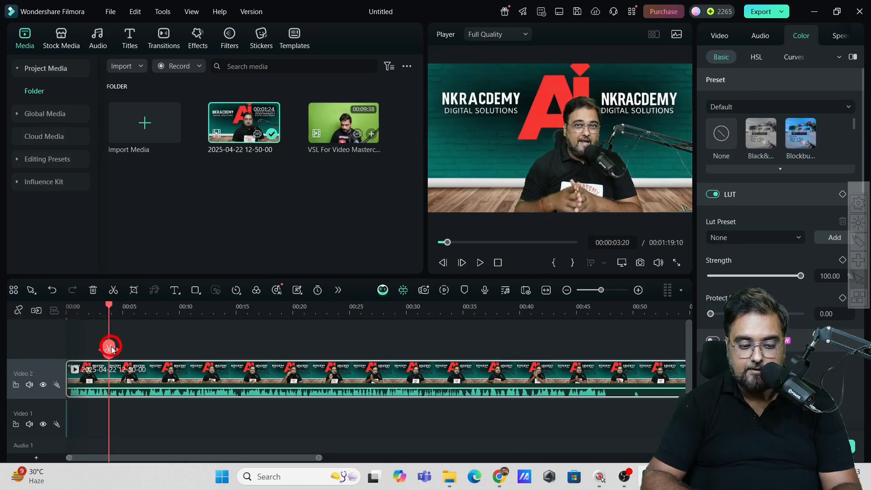
{"action": "left_click", "coordinate": [94, 376]}
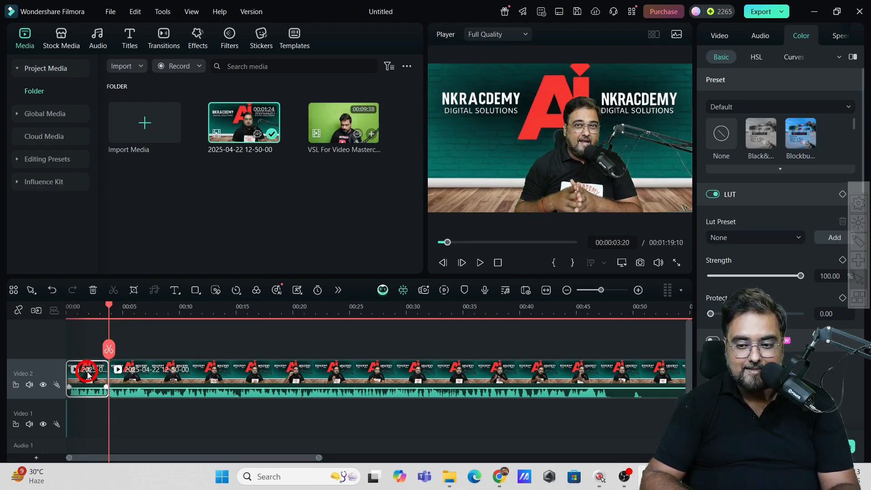
{"action": "left_click", "coordinate": [754, 136]}
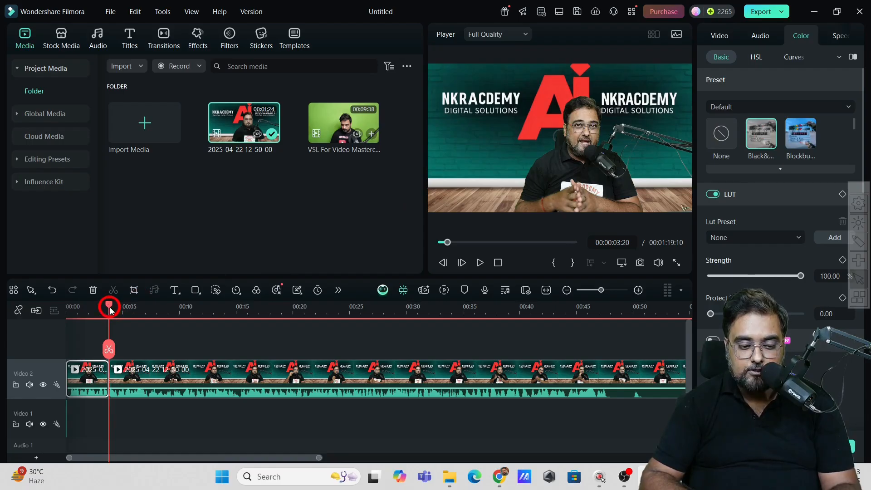
{"action": "mouse_move", "coordinate": [110, 307]}
{"action": "left_mouse_down"}
{"action": "mouse_move", "coordinate": [66, 308]}
{"action": "mouse_move", "coordinate": [116, 317]}
{"action": "left_mouse_up"}
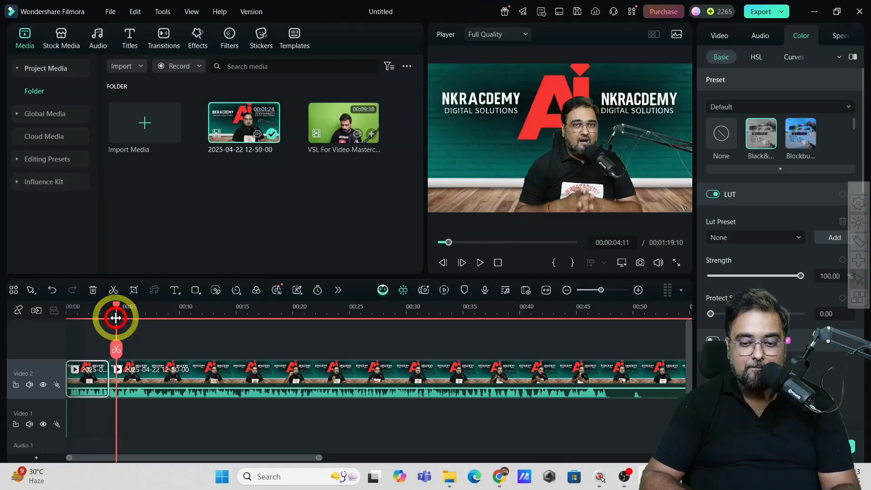
{"action": "left_click", "coordinate": [559, 134]}
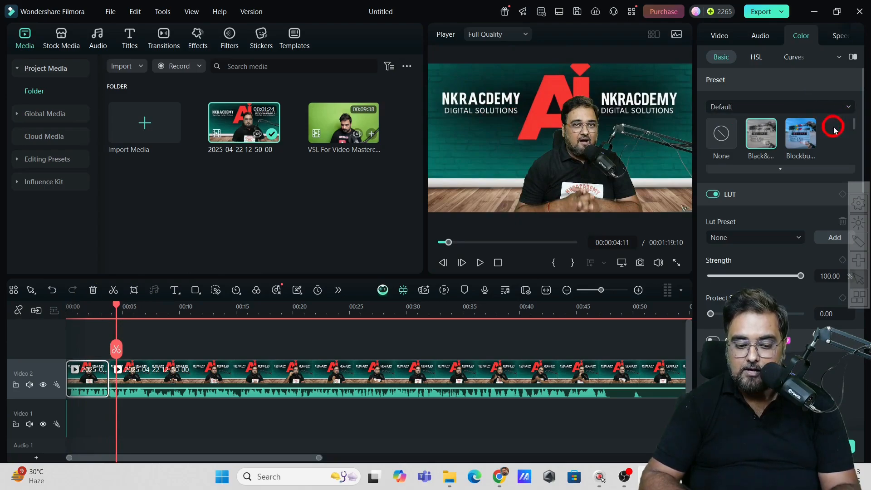
Split the recording again at 00:00:07:05 and select the middle piece.
{"action": "left_click_drag", "start_coordinate": [116, 309], "coordinate": [146, 315]}
{"action": "left_click", "coordinate": [145, 347]}
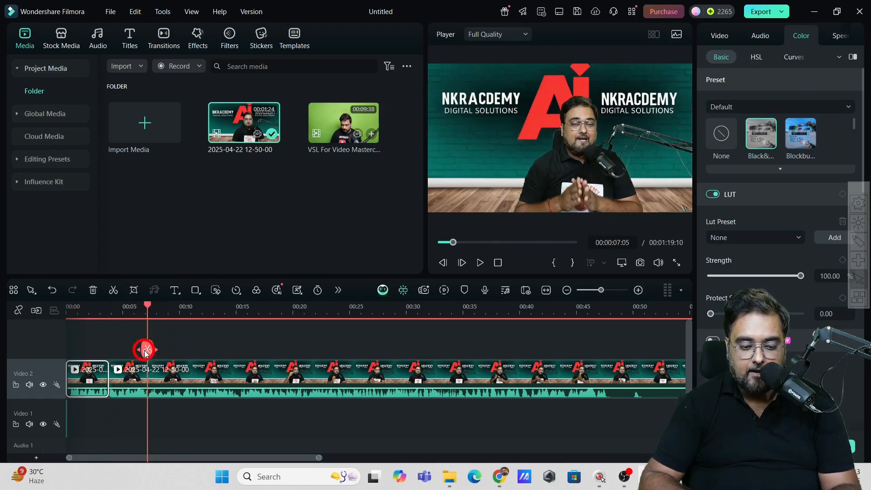
{"action": "left_click", "coordinate": [145, 350]}
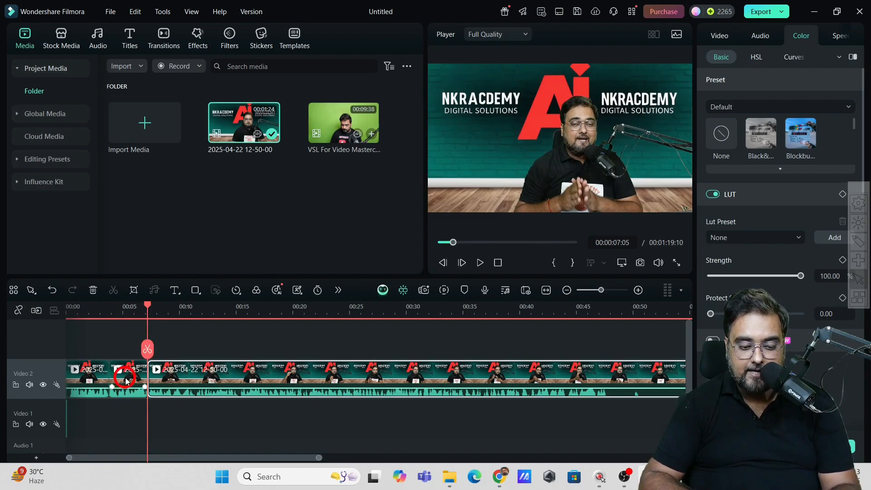
{"action": "left_click", "coordinate": [126, 381]}
{"action": "left_click", "coordinate": [128, 372]}
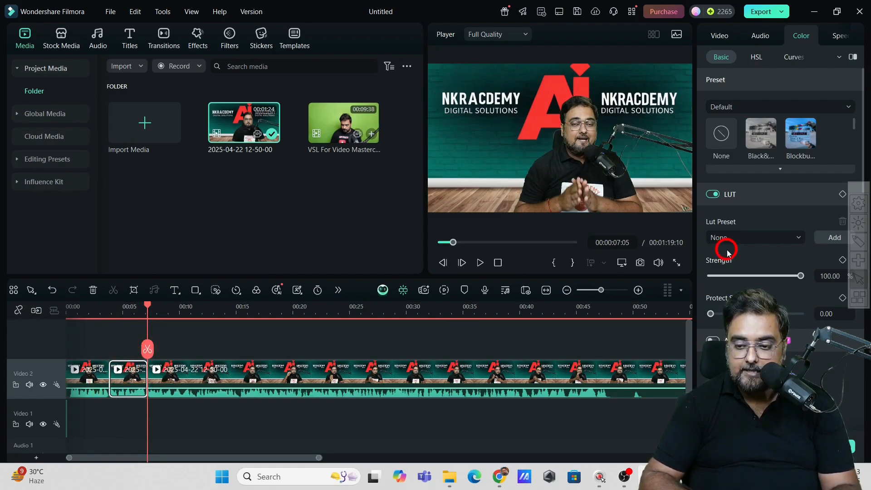
Try the Boost C... color preset on the middle piece and scrub across its end to compare it with the ungraded footage.
{"action": "left_click_drag", "start_coordinate": [853, 126], "coordinate": [853, 130]}
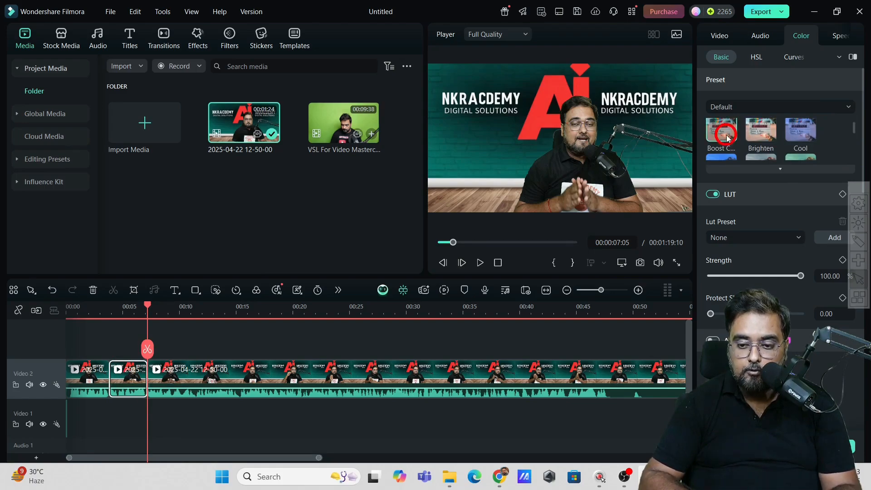
{"action": "left_click_drag", "start_coordinate": [119, 311], "coordinate": [125, 312]}
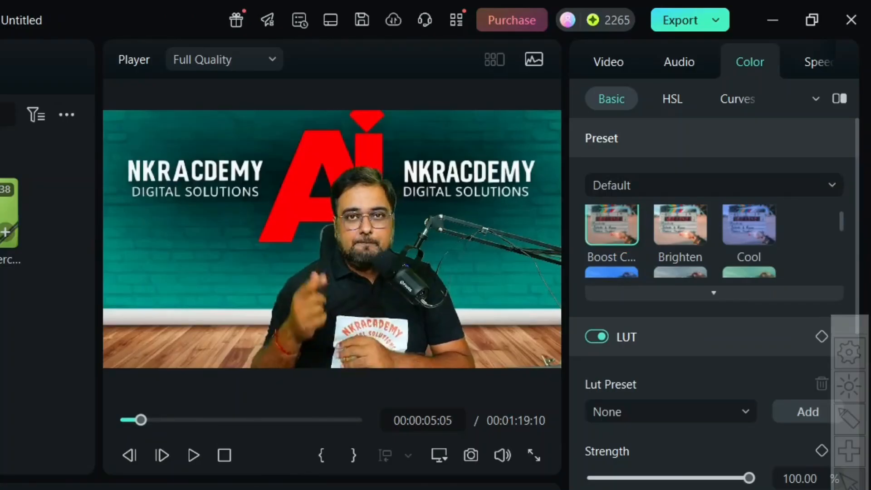
{"action": "left_click_drag", "start_coordinate": [141, 420], "coordinate": [148, 419]}
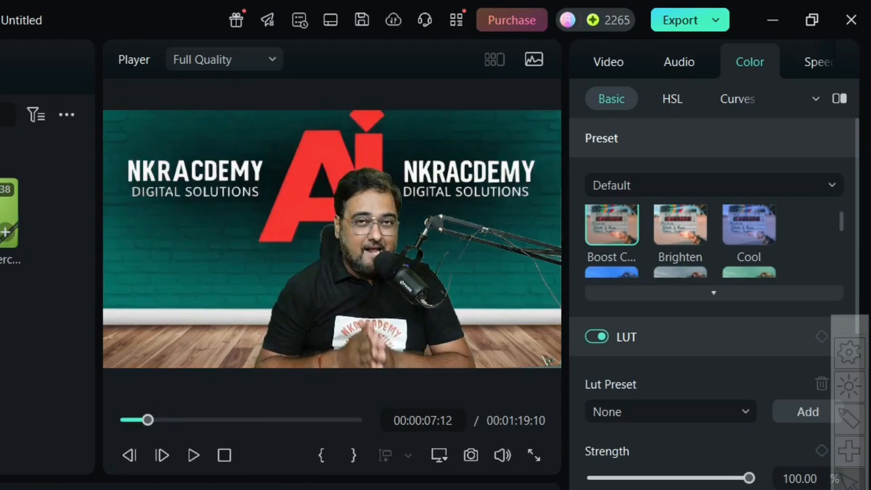
{"action": "left_click_drag", "start_coordinate": [146, 316], "coordinate": [124, 311]}
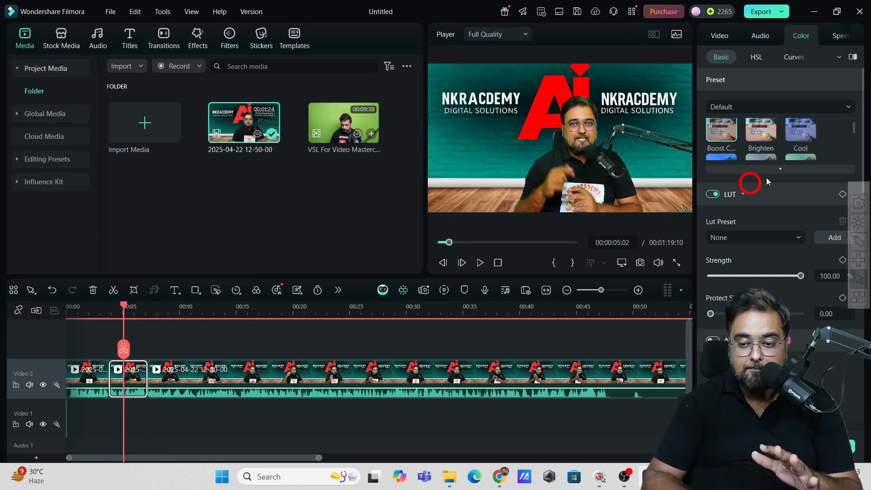
Try the Cool and Brighten color presets and the ones listed just below them on the middle piece.
{"action": "left_click", "coordinate": [807, 151]}
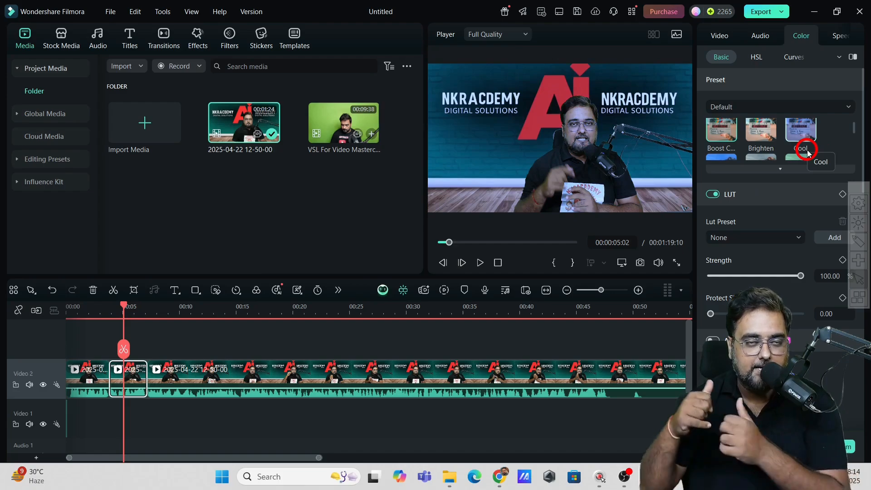
{"action": "left_click", "coordinate": [762, 137]}
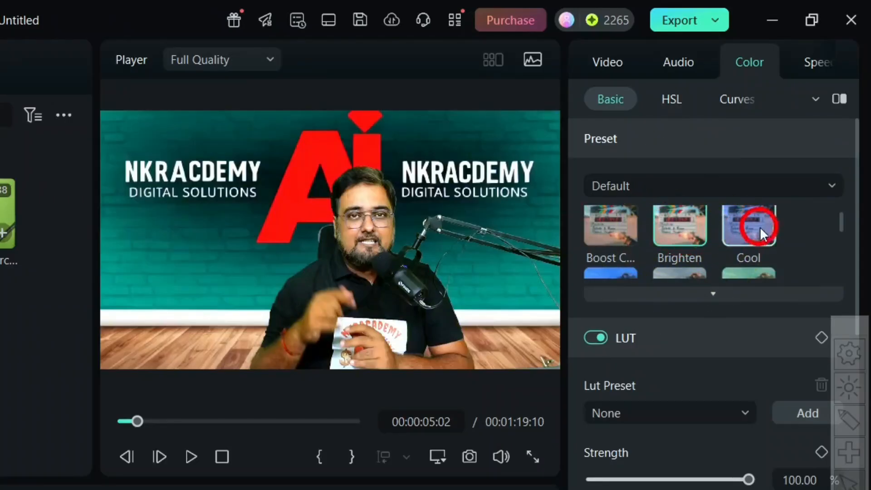
{"action": "left_click", "coordinate": [766, 222]}
{"action": "left_click", "coordinate": [670, 221]}
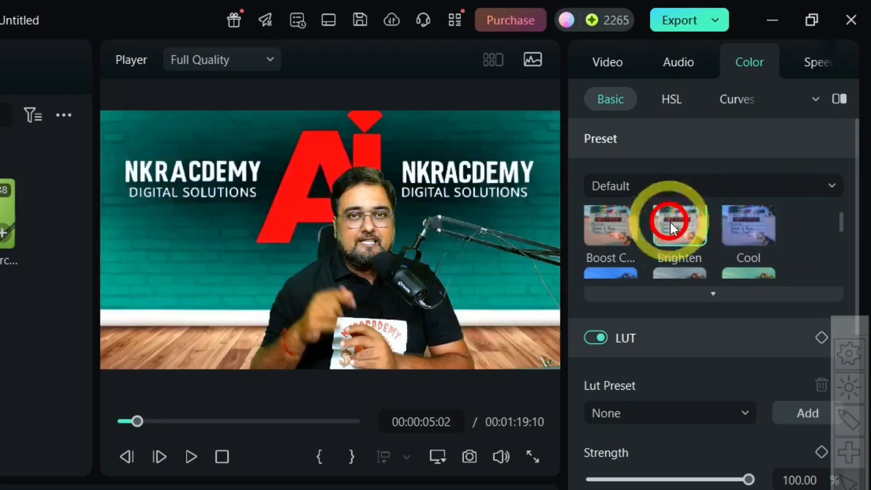
{"action": "left_click", "coordinate": [612, 269]}
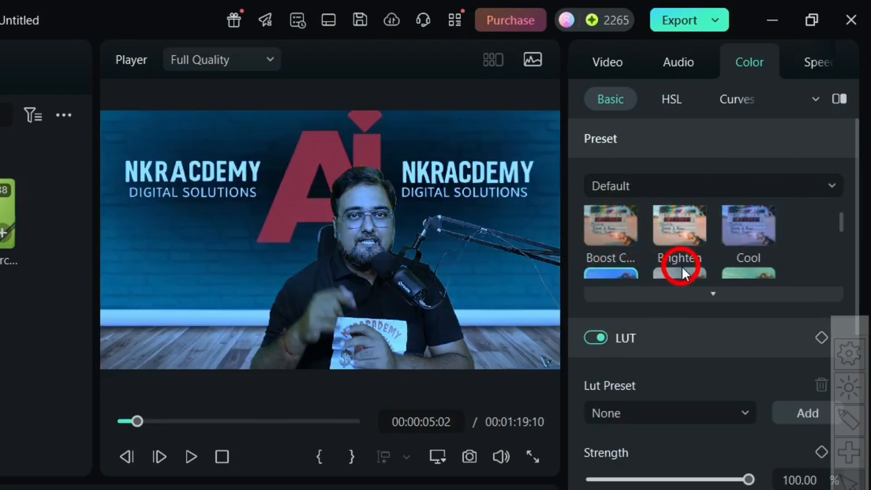
{"action": "left_click", "coordinate": [746, 268]}
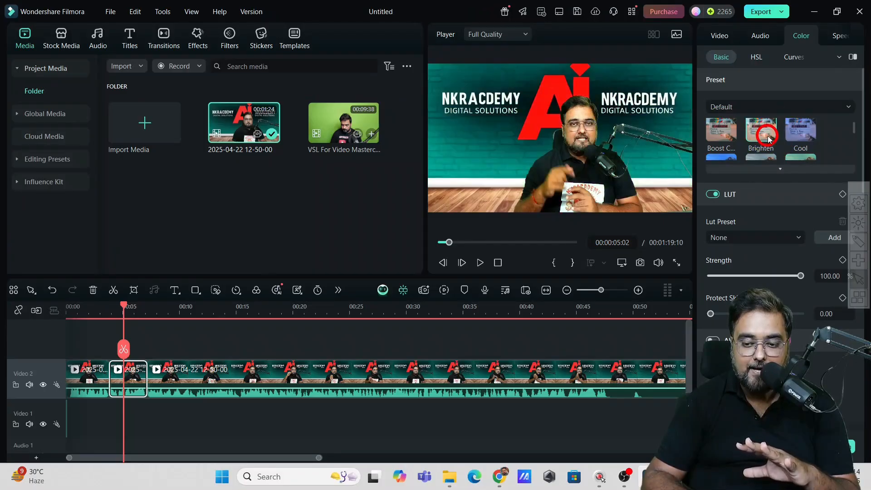
Try the Epic, Fantasy and Lomo color presets on the middle piece.
{"action": "left_click", "coordinate": [837, 129]}
{"action": "left_click_drag", "start_coordinate": [851, 128], "coordinate": [853, 135]}
{"action": "left_click", "coordinate": [724, 144]}
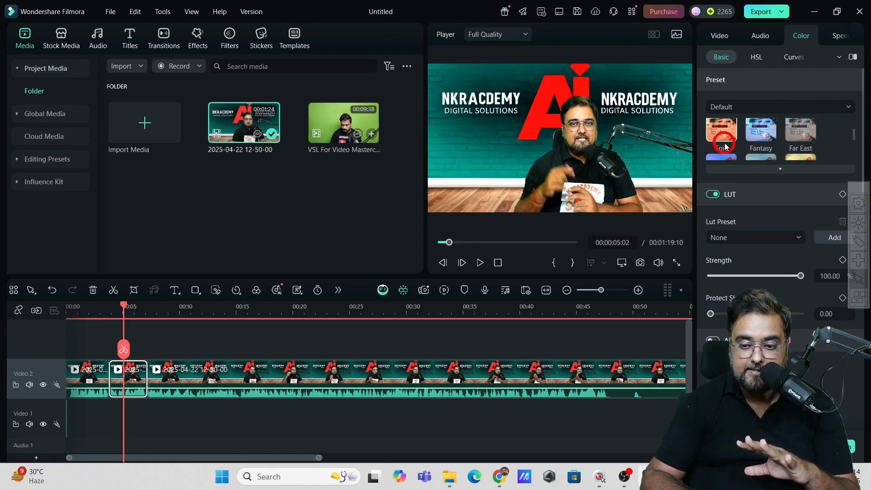
{"action": "left_click", "coordinate": [770, 145]}
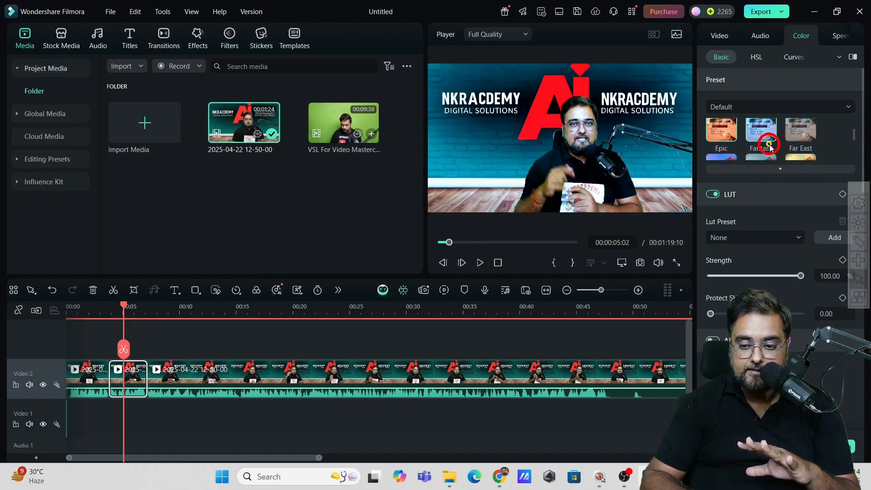
{"action": "left_click_drag", "start_coordinate": [855, 132], "coordinate": [855, 137]}
{"action": "left_click", "coordinate": [808, 131]}
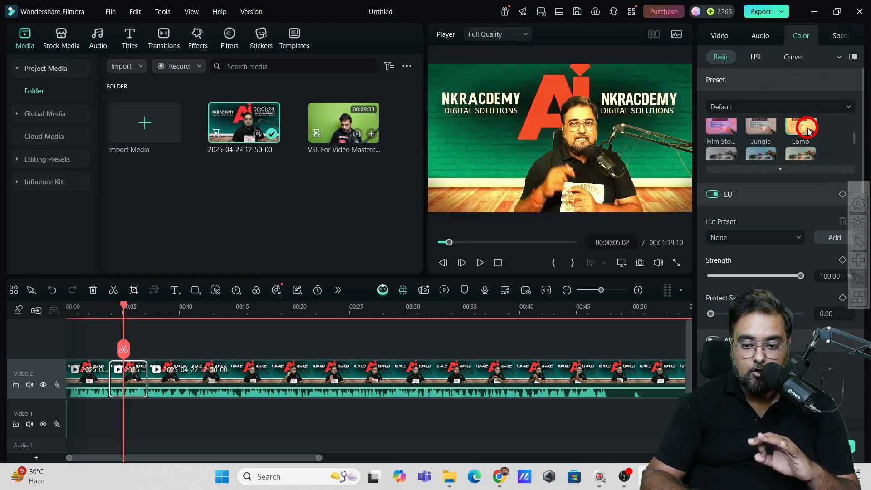
Apply the Film Sto... color preset to the middle piece.
{"action": "left_click", "coordinate": [852, 137]}
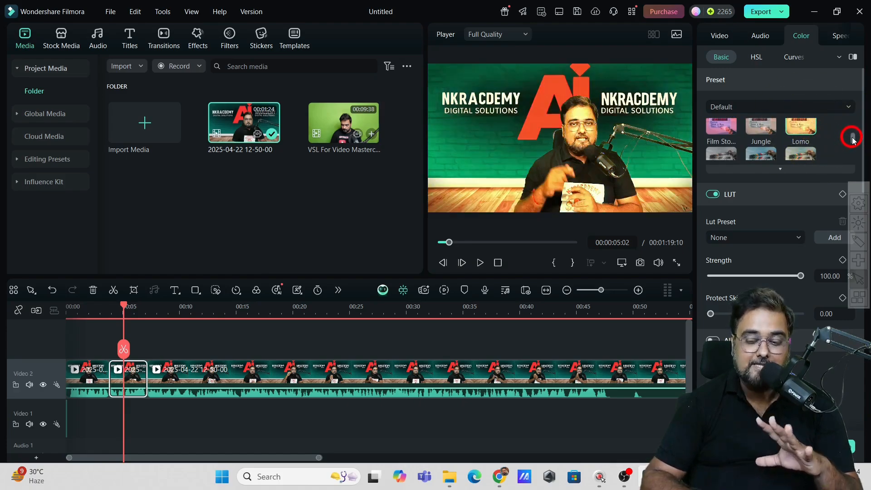
{"action": "left_click_drag", "start_coordinate": [852, 137], "coordinate": [853, 138]}
{"action": "left_click", "coordinate": [721, 137]}
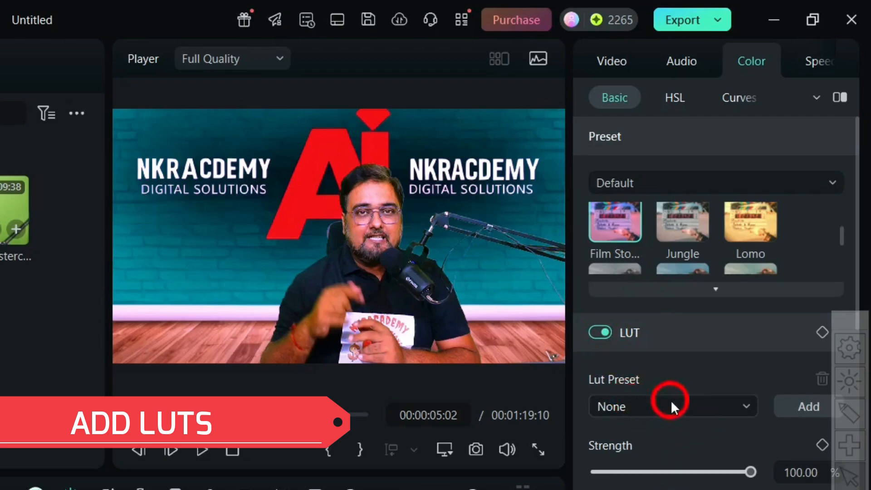
Load the Cyberpunk 1 LUT from the CubeLUTFiles folder onto the middle piece and replace it with the Batman LUT.
{"action": "left_click", "coordinate": [800, 404]}
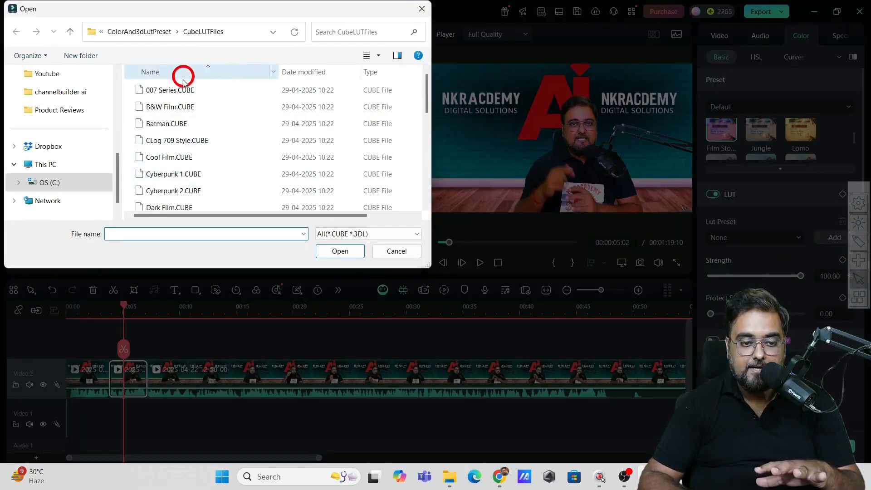
{"action": "double_click", "coordinate": [200, 177]}
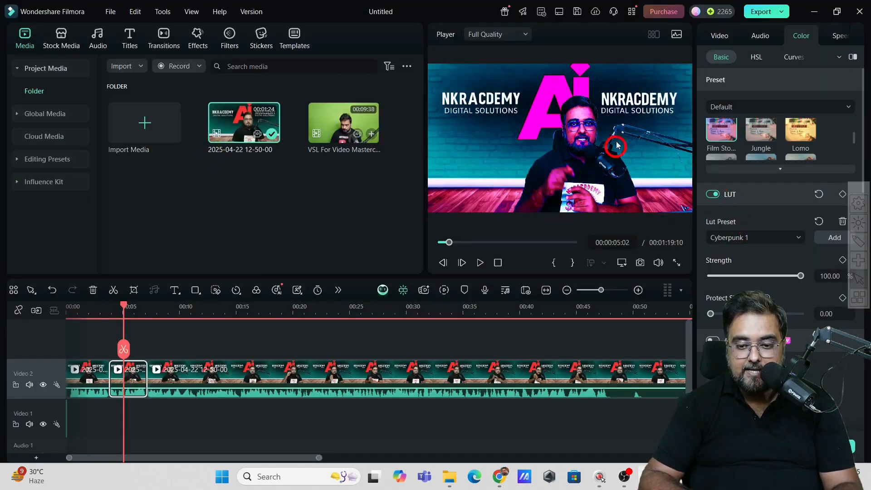
{"action": "left_click", "coordinate": [827, 234]}
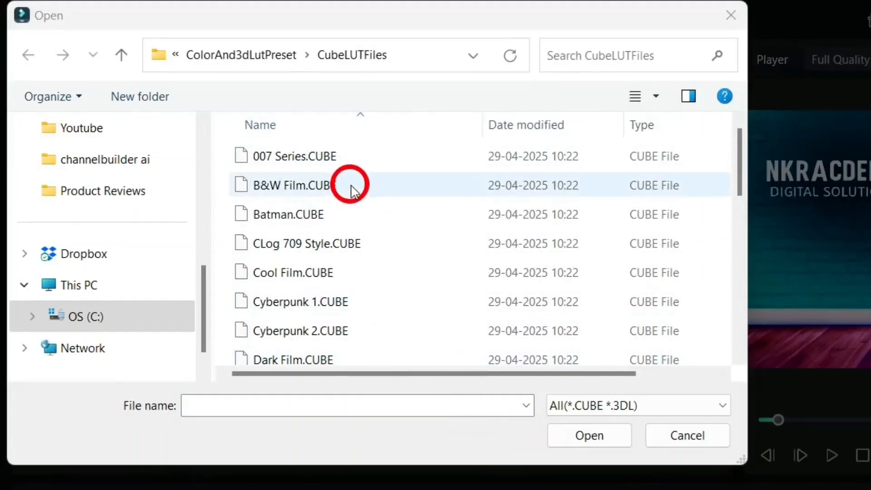
{"action": "double_click", "coordinate": [311, 223]}
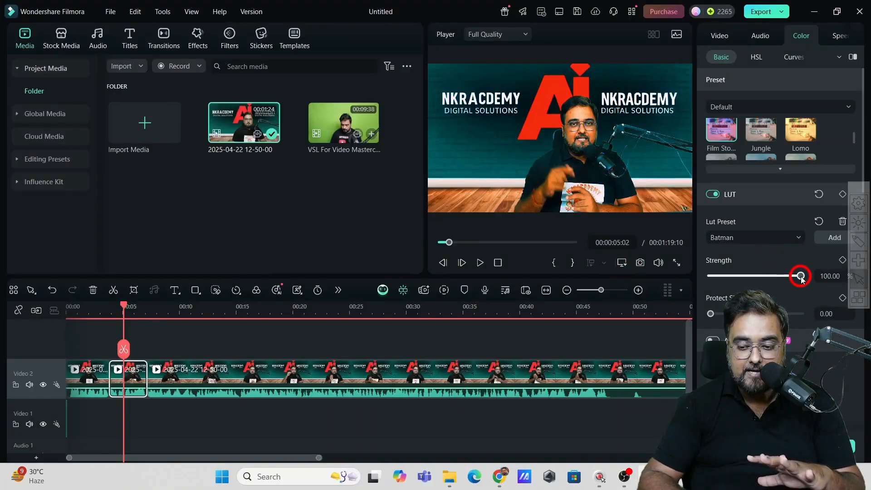
Keep the LUT Strength at 100%, set skin protection to 100 and open AI Color Palette for the middle piece.
{"action": "left_click_drag", "start_coordinate": [798, 277], "coordinate": [823, 273]}
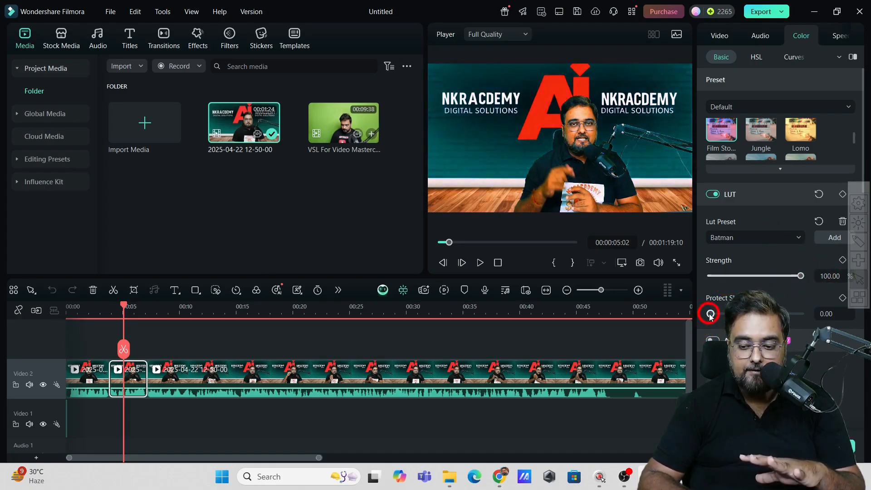
{"action": "left_click_drag", "start_coordinate": [782, 312], "coordinate": [801, 319]}
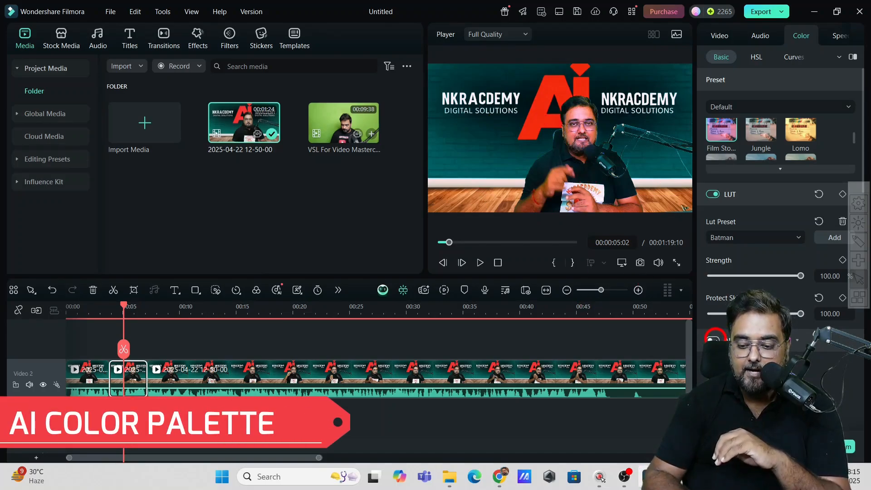
{"action": "left_click", "coordinate": [713, 339]}
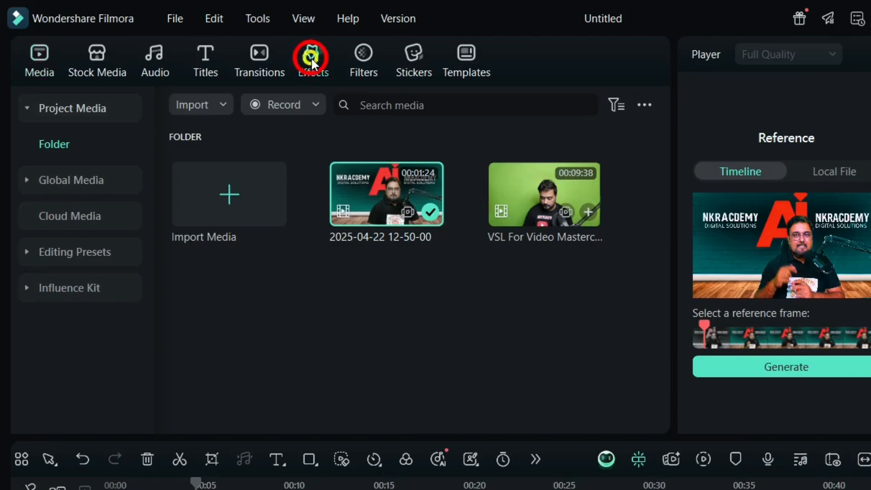
Search the effects for zoom, place Slow Zoom above the last clip piece at about 9 s and preview it.
{"action": "left_click", "coordinate": [312, 61]}
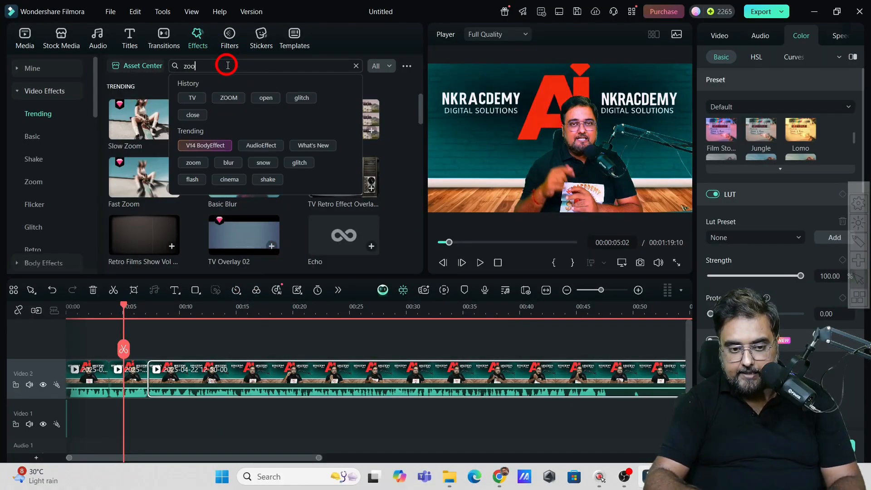
{"action": "type", "text": "m"}
{"action": "key", "text": "Return"}
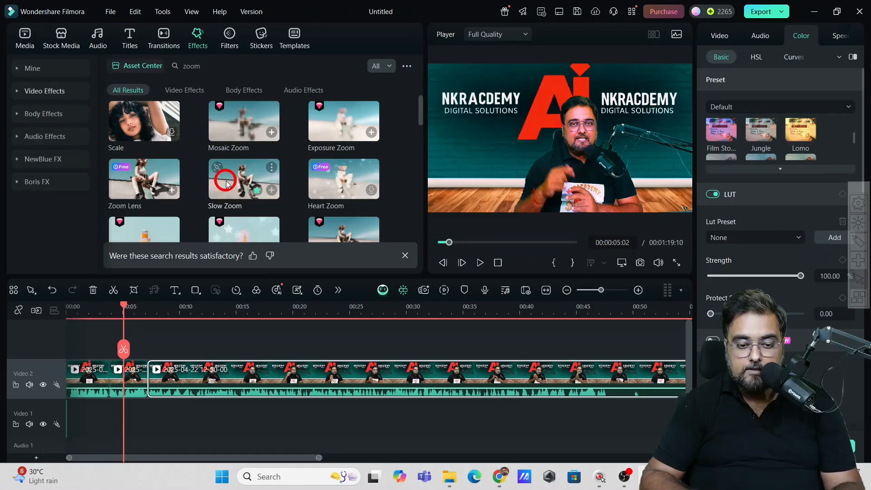
{"action": "left_click_drag", "start_coordinate": [394, 304], "coordinate": [278, 489]}
{"action": "left_click_drag", "start_coordinate": [171, 323], "coordinate": [168, 358]}
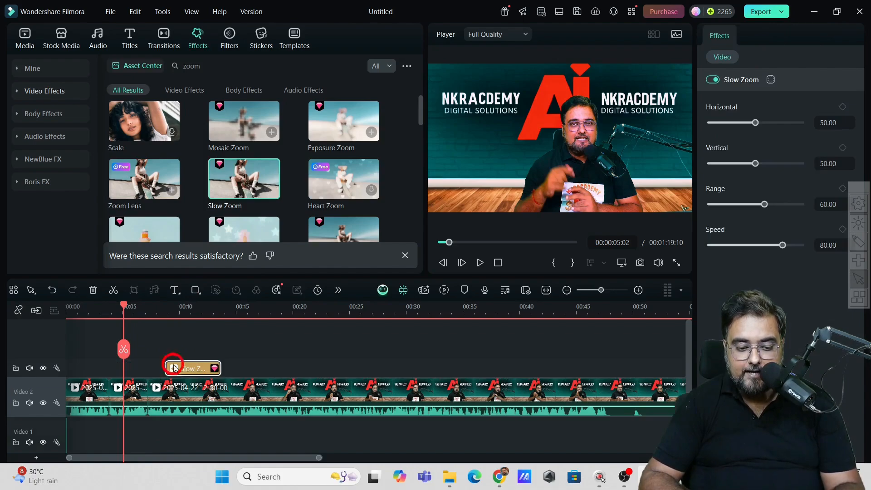
{"action": "left_click", "coordinate": [158, 310]}
{"action": "left_click", "coordinate": [479, 262]}
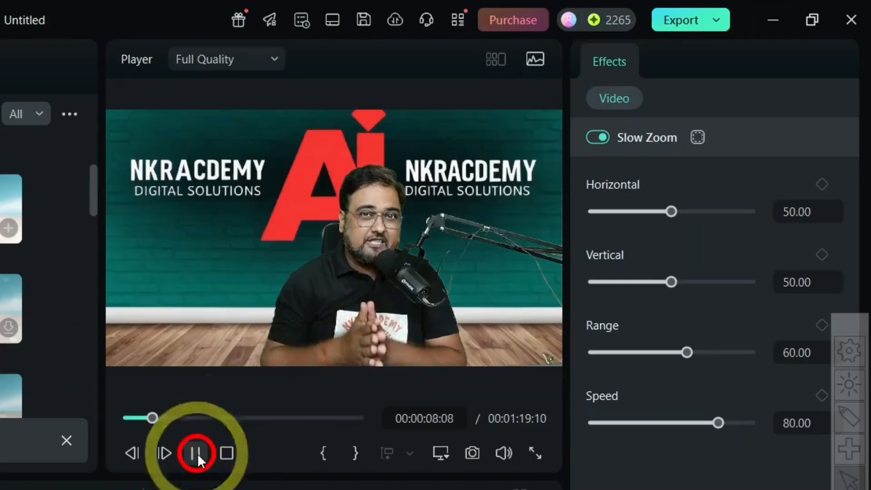
{"action": "left_click", "coordinate": [197, 453]}
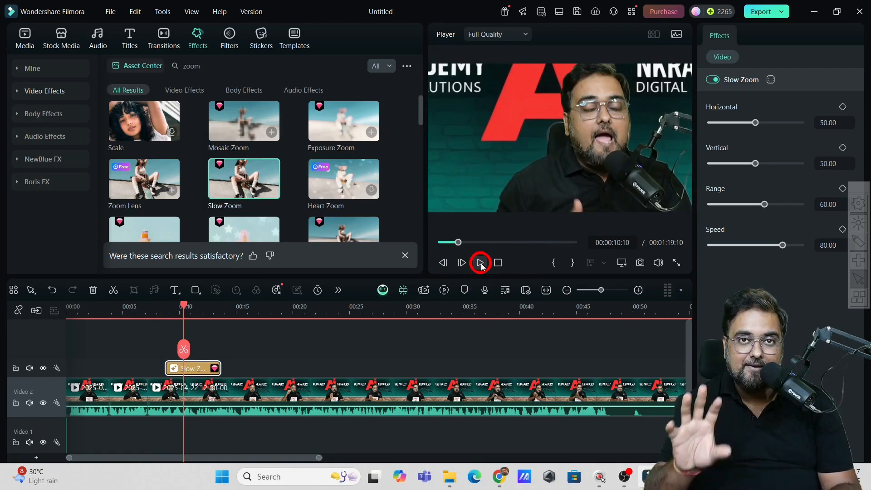
Set Slow Zoom to Horizontal 69.18, Vertical 66.67, Range 35.85 and Speed 37.11, and play back the adjusted effect.
{"action": "left_click_drag", "start_coordinate": [755, 123], "coordinate": [757, 123]}
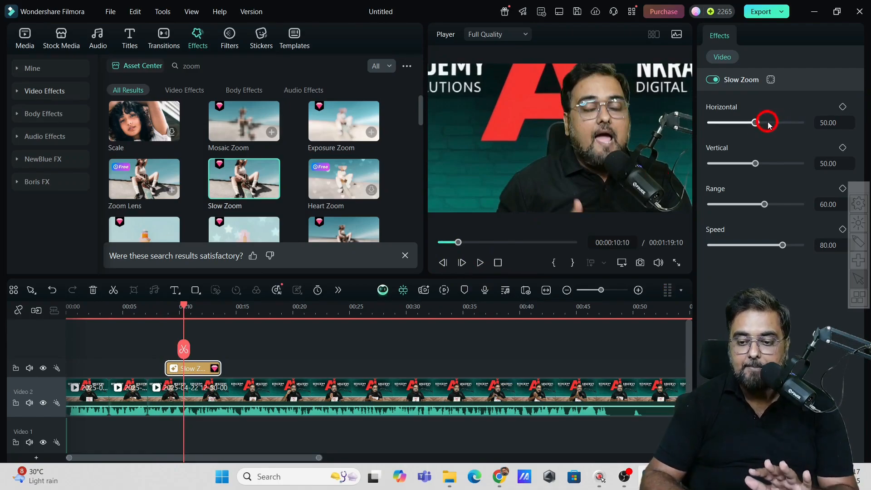
{"action": "left_click_drag", "start_coordinate": [675, 210], "coordinate": [701, 211]}
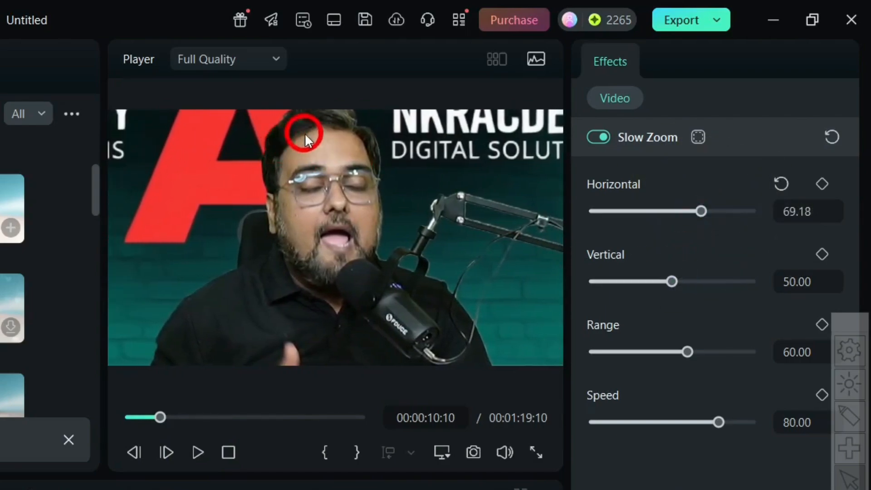
{"action": "left_click_drag", "start_coordinate": [670, 282], "coordinate": [697, 283]}
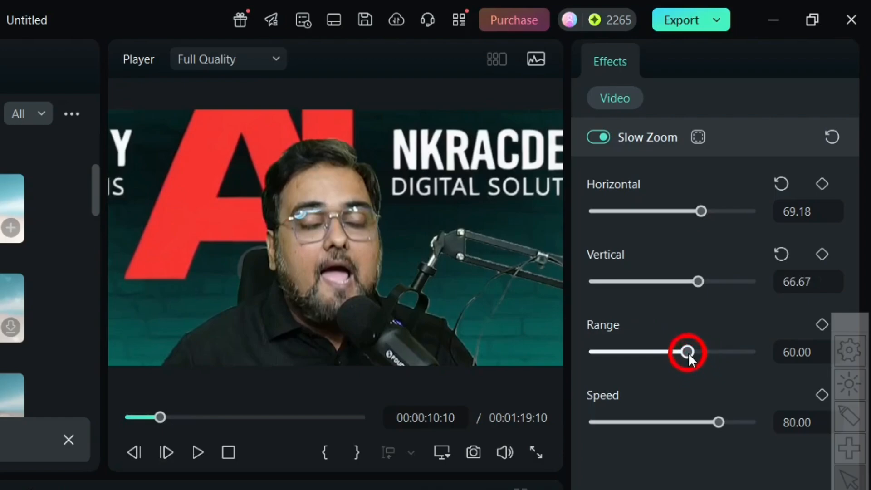
{"action": "left_click_drag", "start_coordinate": [688, 352], "coordinate": [650, 352]}
{"action": "left_click_drag", "start_coordinate": [721, 422], "coordinate": [652, 422]}
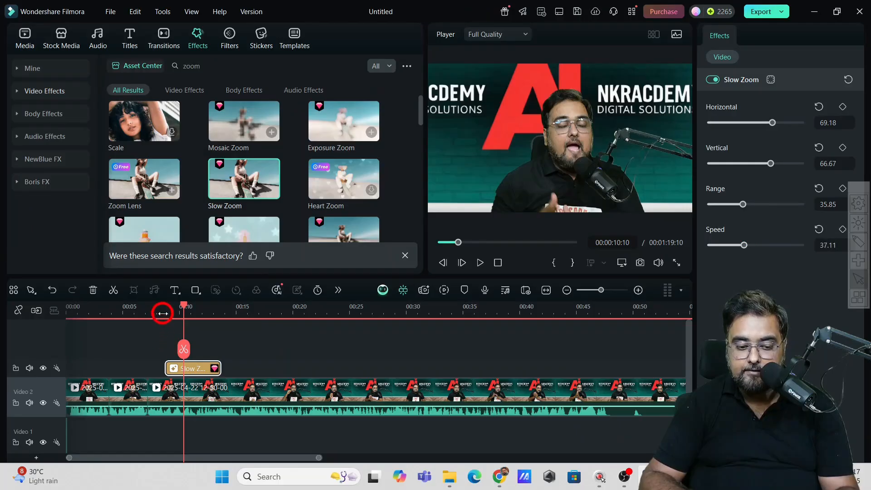
{"action": "left_click", "coordinate": [162, 313]}
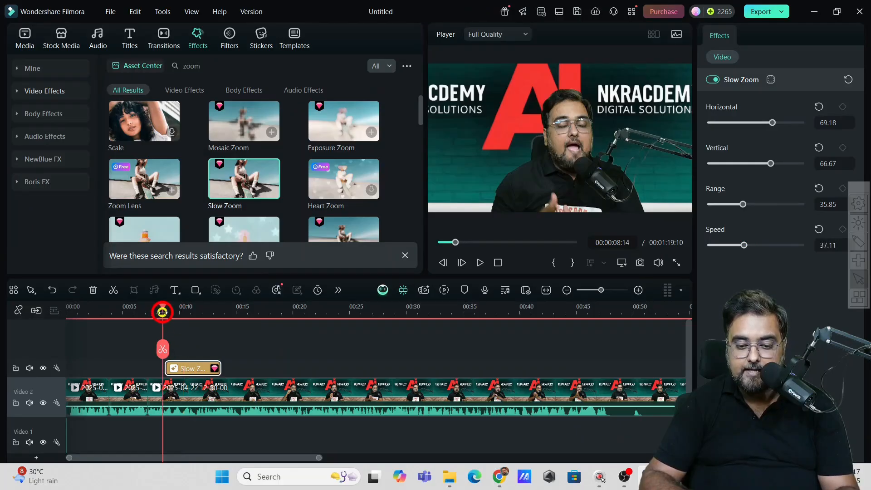
{"action": "left_click", "coordinate": [479, 262]}
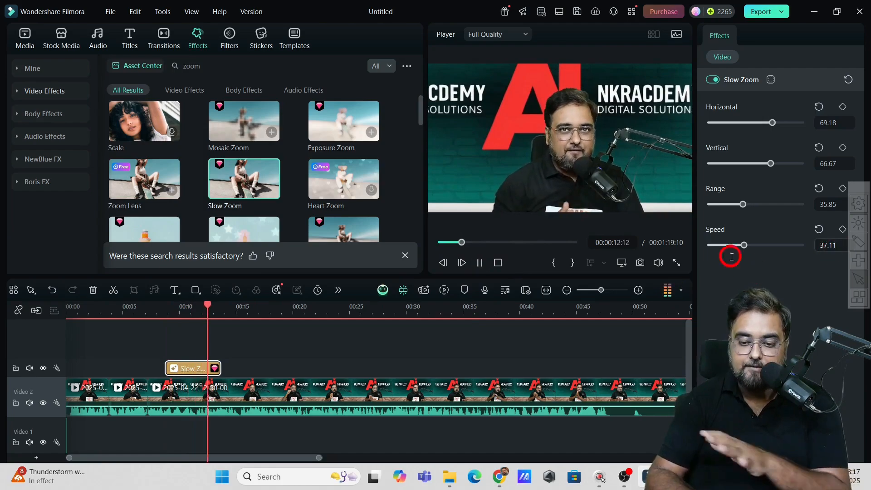
{"action": "left_click", "coordinate": [481, 263]}
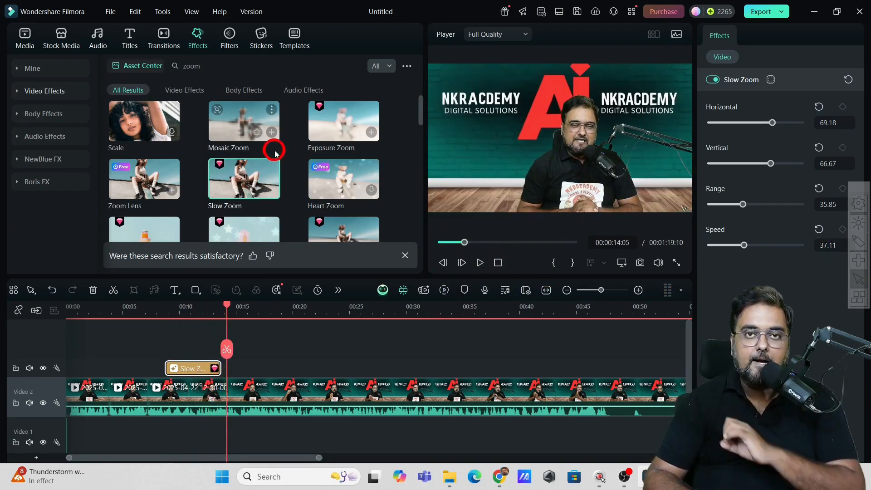
Search the effects for tilt, place Pendulum on the effect track at about 16 s and preview it.
{"action": "left_click", "coordinate": [213, 67]}
{"action": "type", "text": "tilt"}
{"action": "key", "text": "Return"}
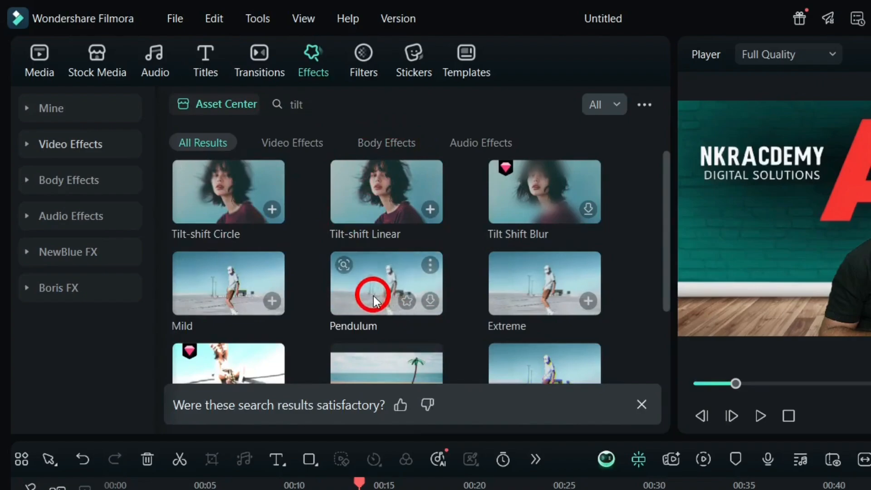
{"action": "left_click_drag", "start_coordinate": [374, 296], "coordinate": [253, 371]}
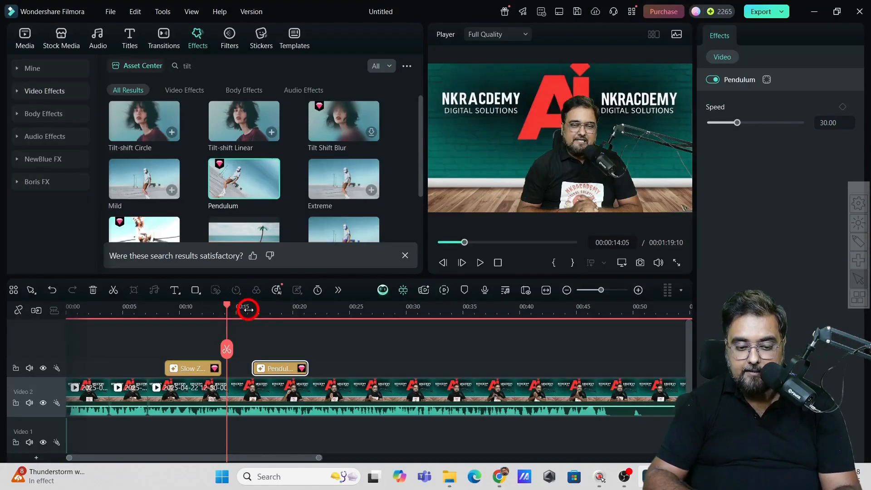
{"action": "left_click", "coordinate": [248, 309]}
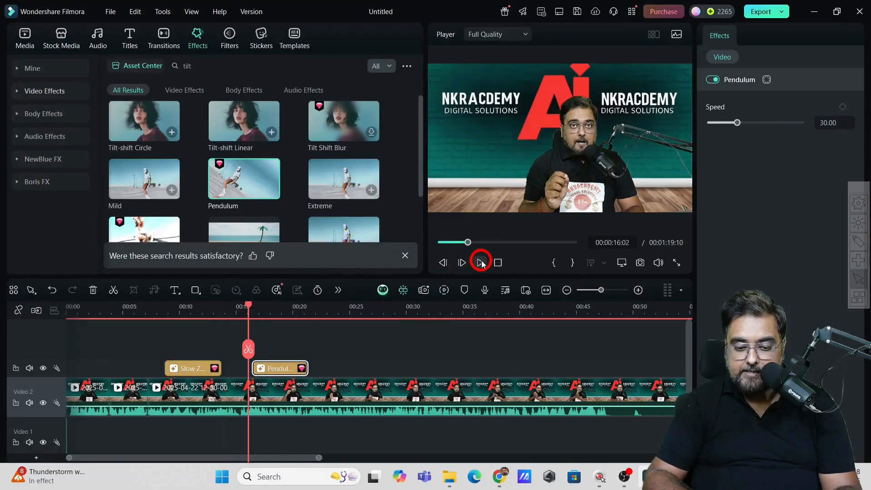
{"action": "left_click", "coordinate": [481, 263]}
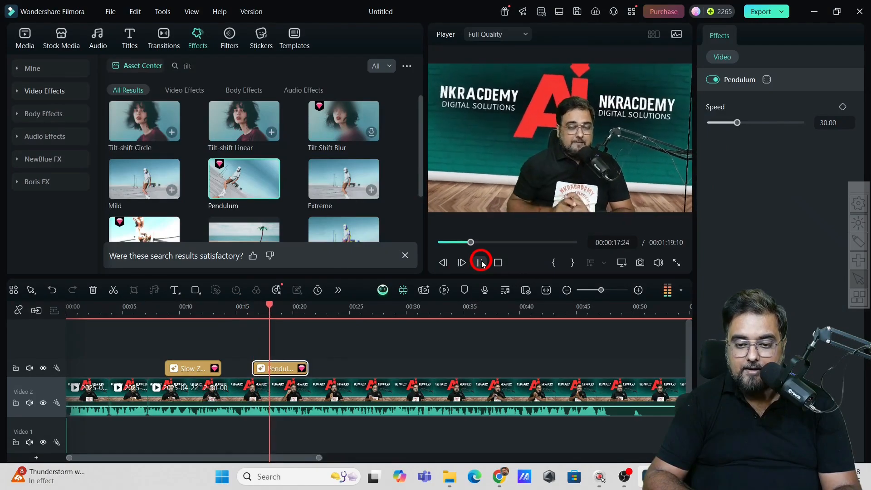
{"action": "left_click", "coordinate": [480, 262]}
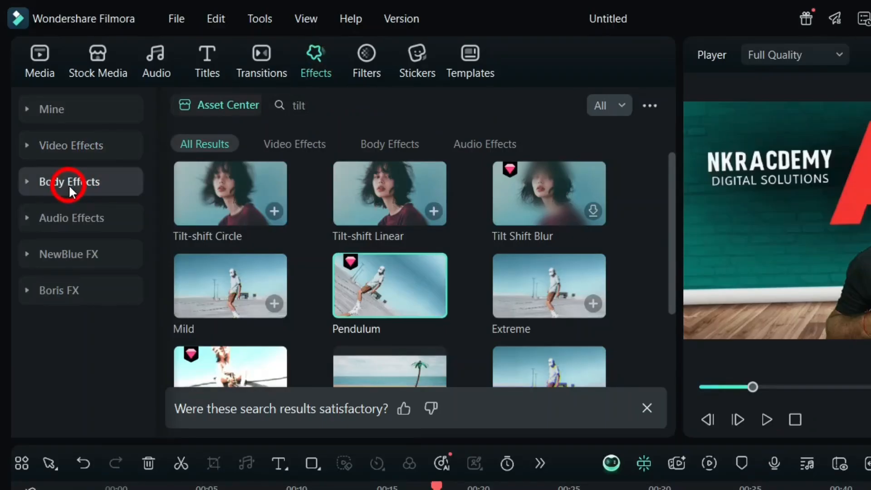
Preview the Vortex Rings body effect and browse the other popular body effects.
{"action": "left_click", "coordinate": [44, 114]}
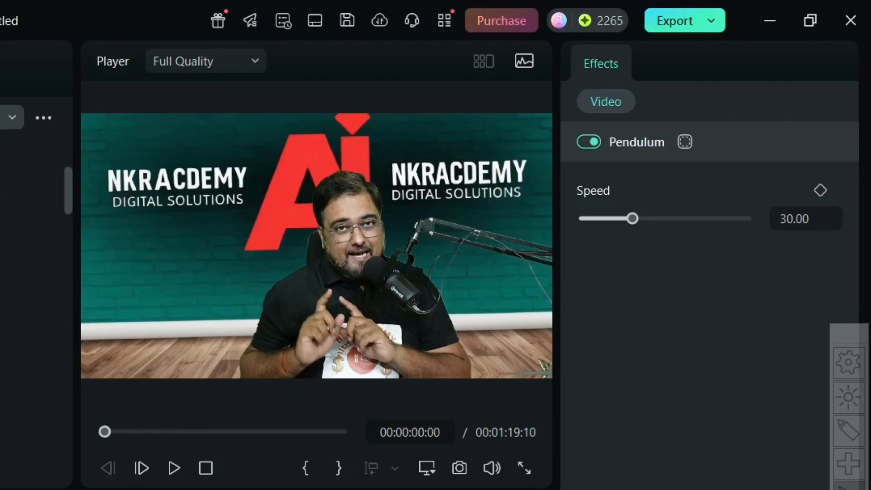
{"action": "key", "text": "space"}
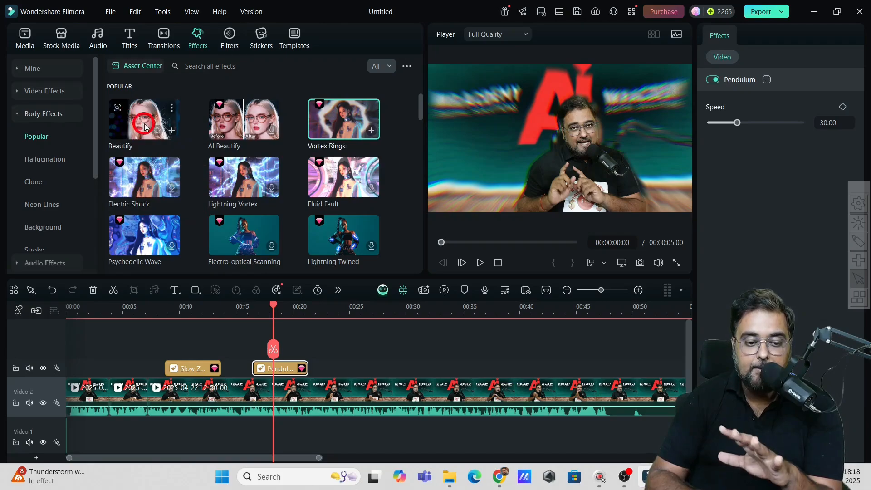
{"action": "left_click_drag", "start_coordinate": [418, 101], "coordinate": [423, 136]}
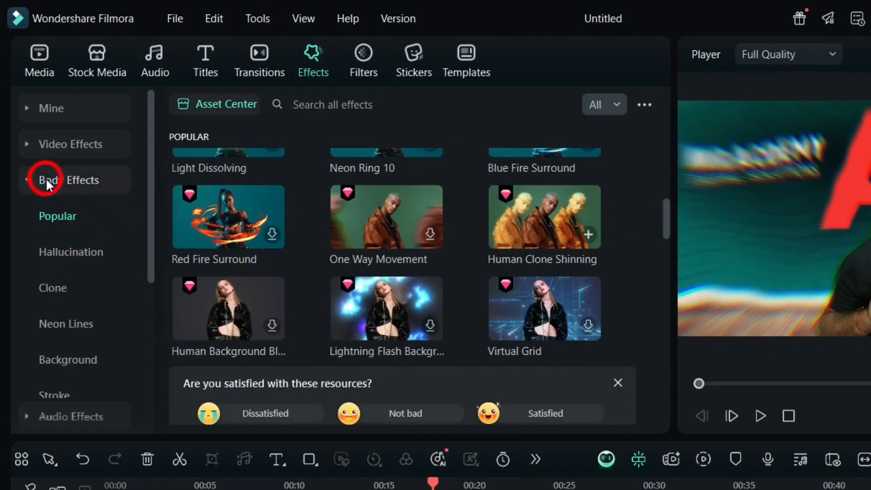
Browse the Voice Changer audio effects and preview Audio Visualizer Color7 from the Audio Visualizer category.
{"action": "left_click", "coordinate": [47, 184]}
{"action": "left_click", "coordinate": [40, 217]}
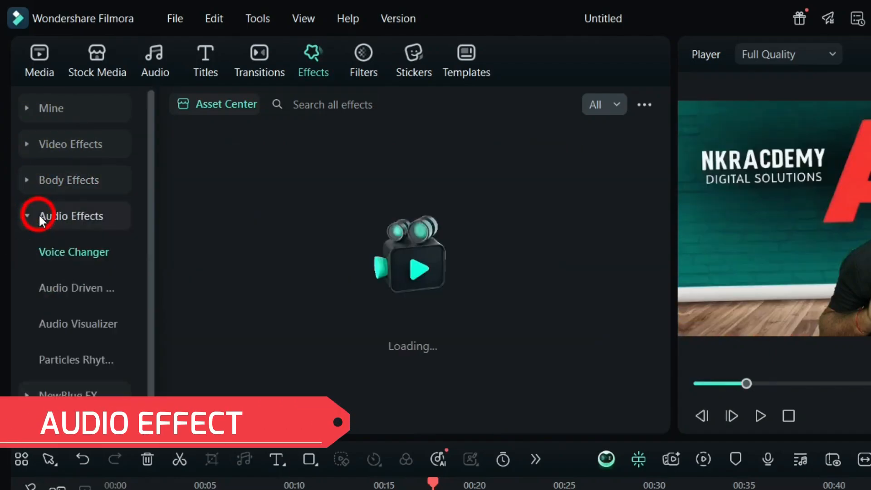
{"action": "left_click", "coordinate": [40, 217]}
{"action": "left_click", "coordinate": [40, 217]}
{"action": "left_click", "coordinate": [60, 255]}
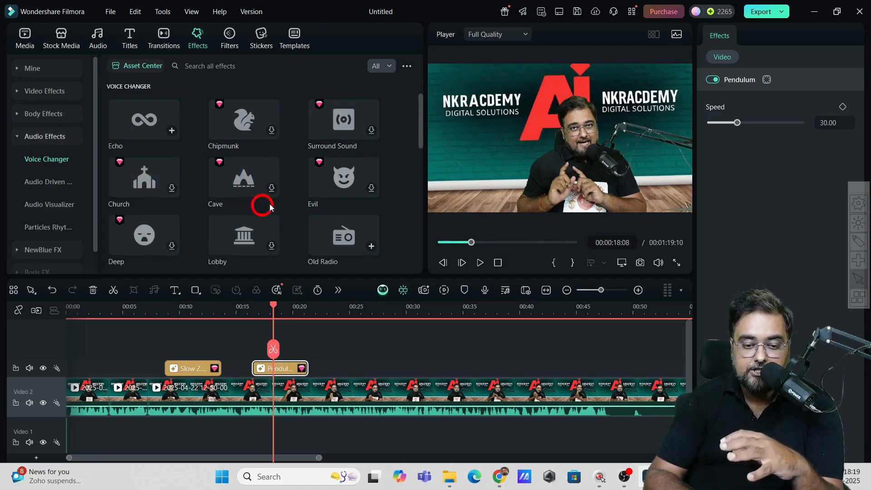
{"action": "left_click", "coordinate": [50, 207]}
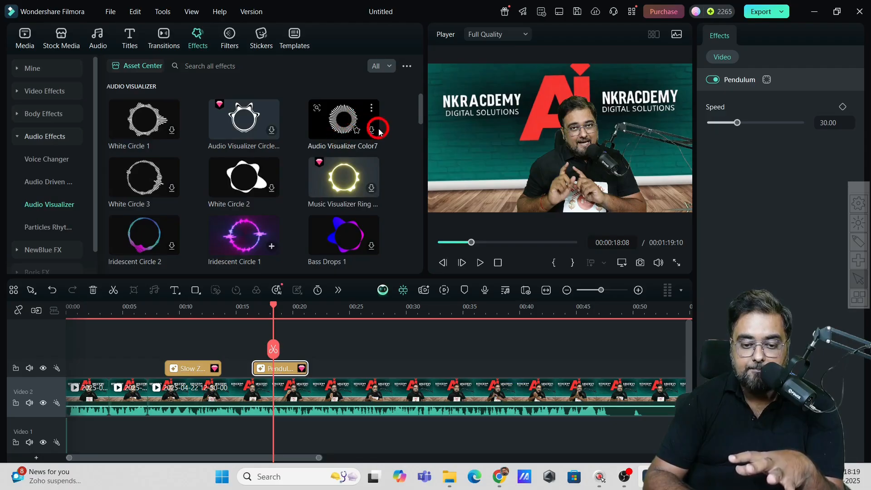
{"action": "left_click", "coordinate": [372, 131]}
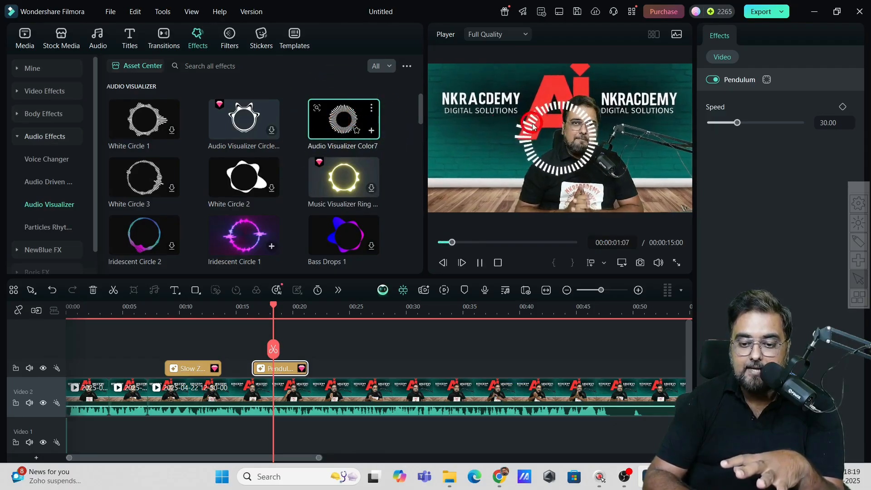
{"action": "left_click", "coordinate": [480, 262]}
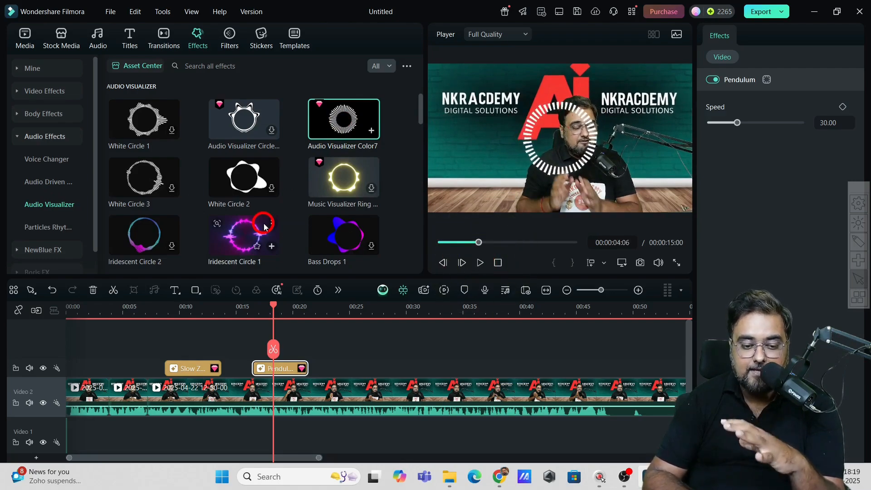
Look through the Boris FX and NewBlue FX effect collections.
{"action": "scroll", "coordinate": [68, 227], "scroll_direction": "down", "scroll_amount": 1}
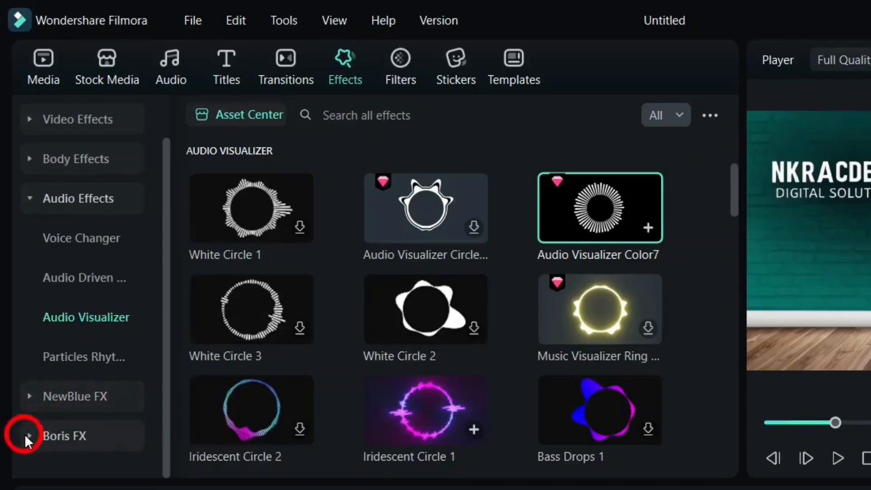
{"action": "left_click", "coordinate": [13, 250]}
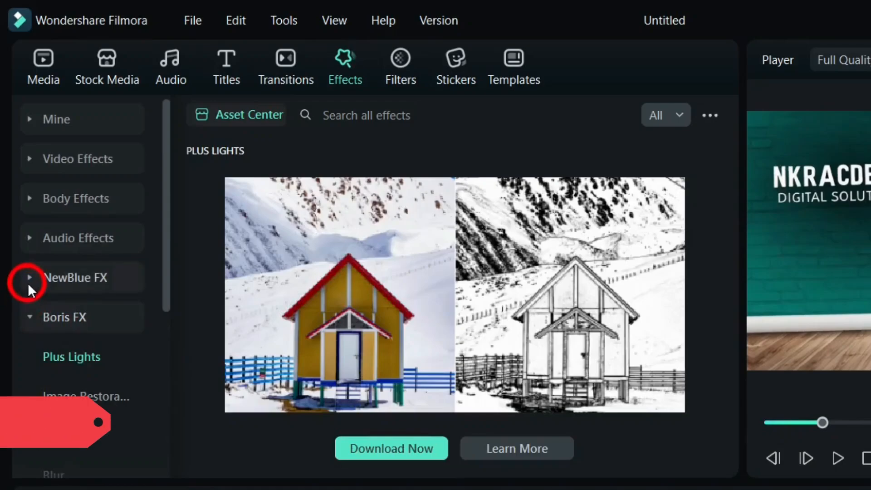
{"action": "left_click", "coordinate": [28, 282]}
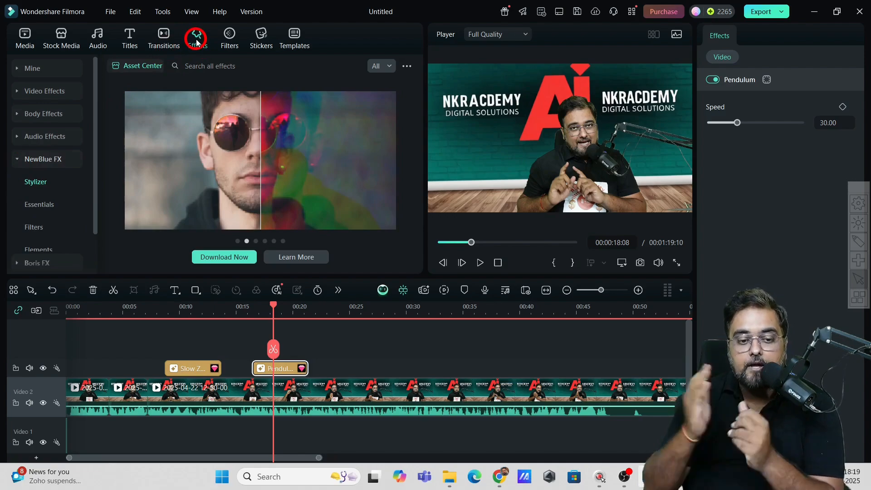
Preview the Sunny Days and Dim lit 01 filters from the Basic category.
{"action": "left_click", "coordinate": [229, 36]}
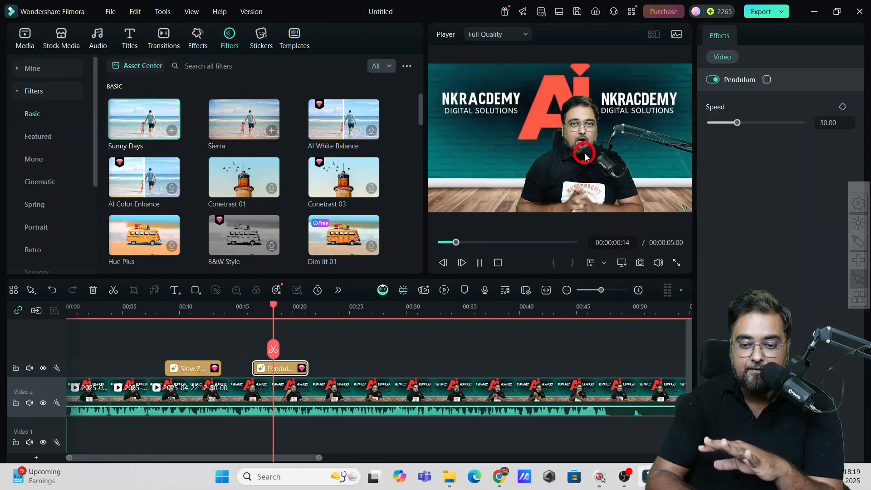
{"action": "left_click", "coordinate": [480, 263]}
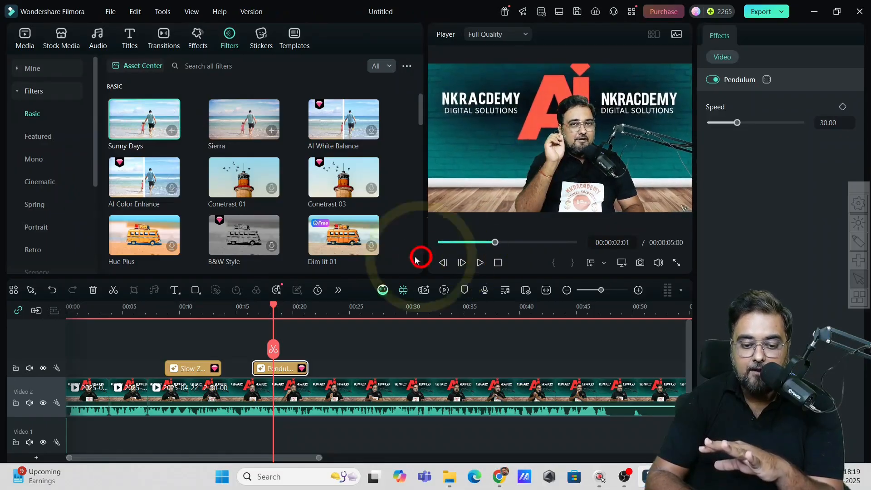
{"action": "left_click", "coordinate": [339, 245]}
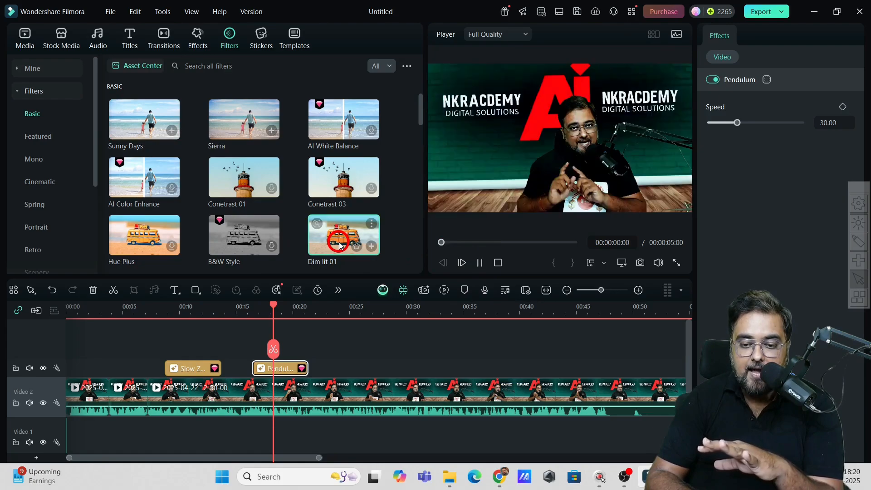
{"action": "left_click", "coordinate": [481, 262]}
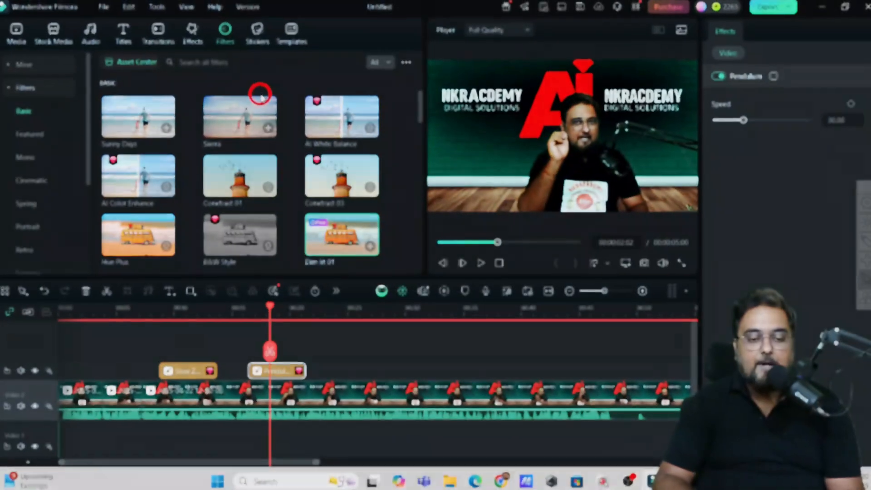
Place the trending Check It Out sticker on the track above the video at about 25 s and play it back.
{"action": "left_click", "coordinate": [260, 41]}
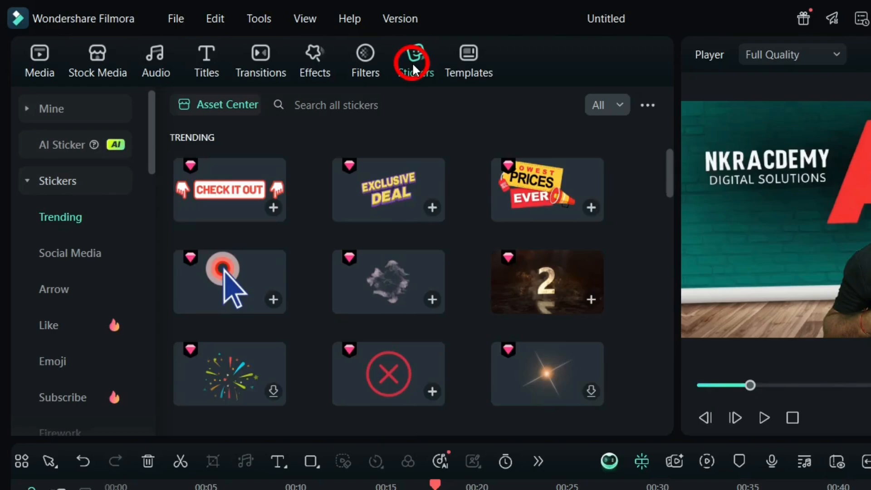
{"action": "left_click_drag", "start_coordinate": [205, 176], "coordinate": [559, 489]}
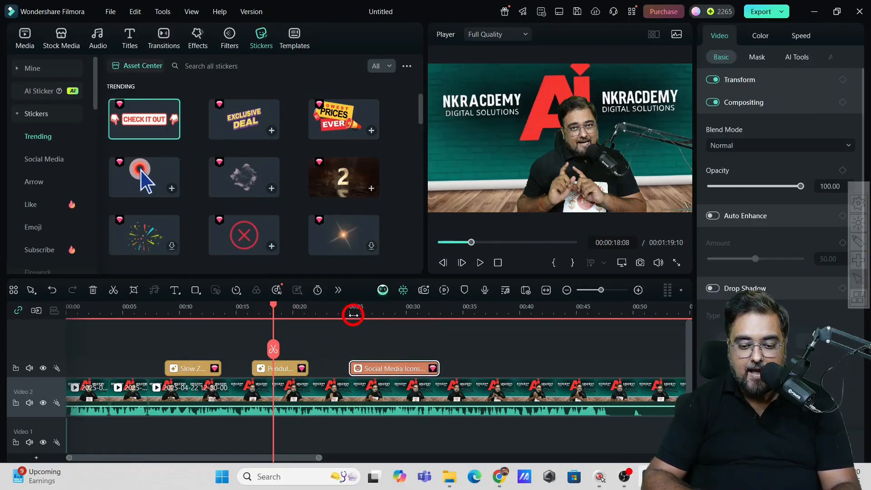
{"action": "left_click", "coordinate": [353, 314]}
{"action": "left_click", "coordinate": [481, 262]}
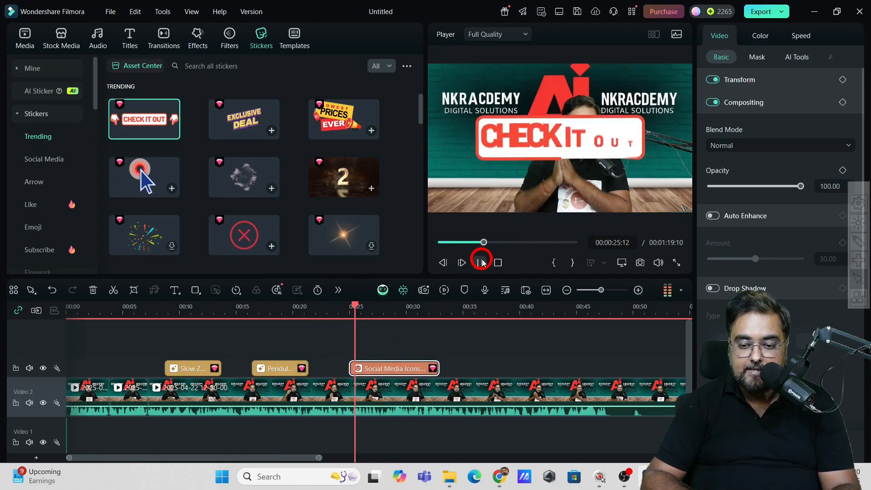
Shrink the Check It Out sticker to about two thirds of the frame width and place it in the frame's lower-left corner.
{"action": "left_click", "coordinate": [481, 263]}
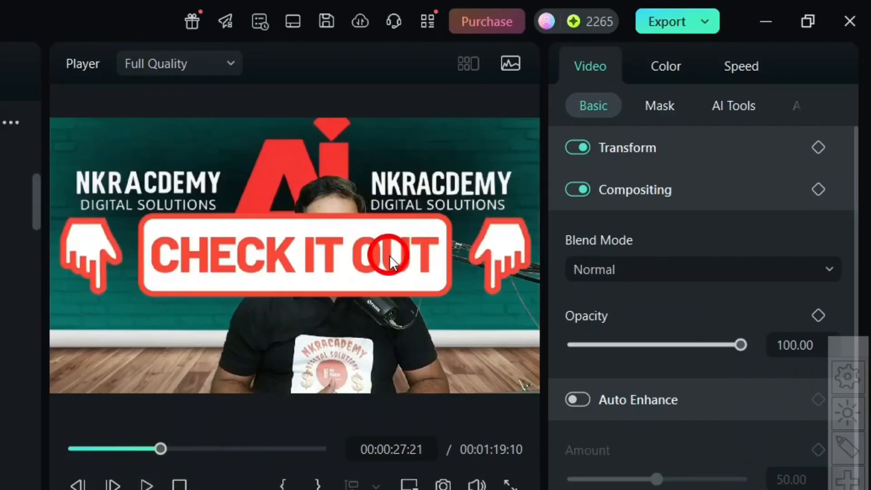
{"action": "left_click", "coordinate": [390, 262]}
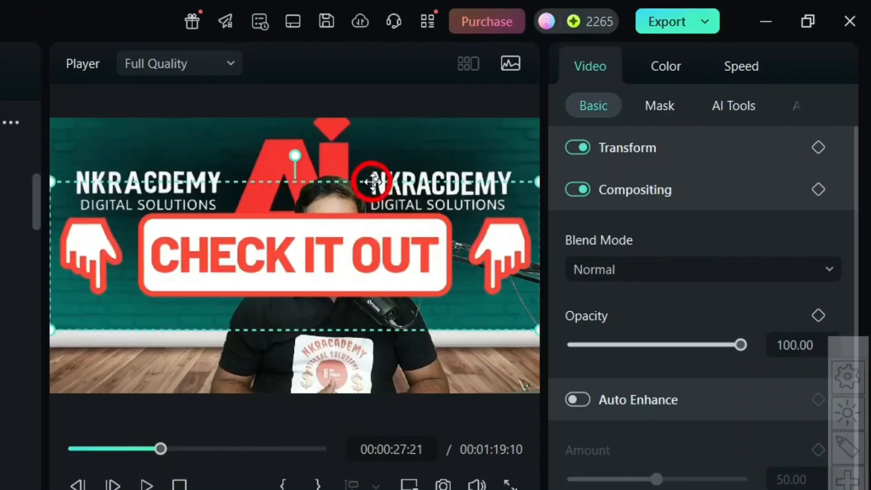
{"action": "left_click_drag", "start_coordinate": [317, 243], "coordinate": [323, 172]}
{"action": "left_click_drag", "start_coordinate": [52, 256], "coordinate": [214, 207]}
{"action": "left_click_drag", "start_coordinate": [423, 152], "coordinate": [257, 351]}
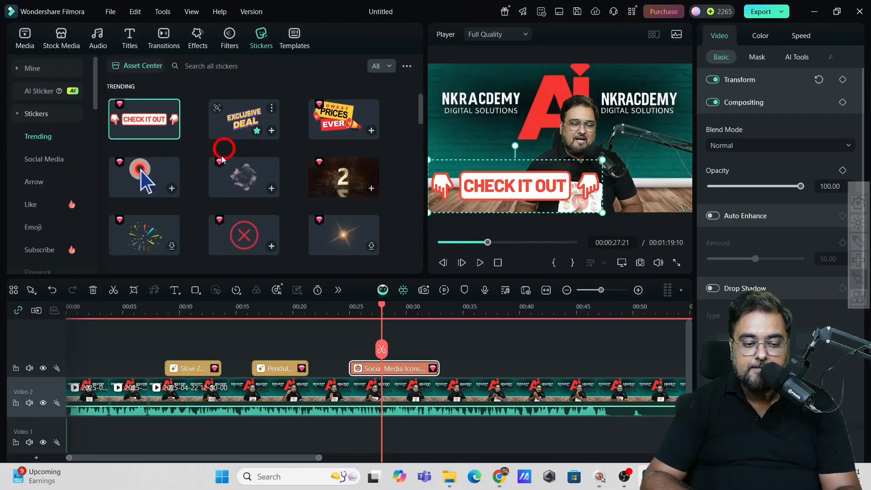
Look at the AI Sticker generator and browse the Trending templates.
{"action": "left_click", "coordinate": [36, 185]}
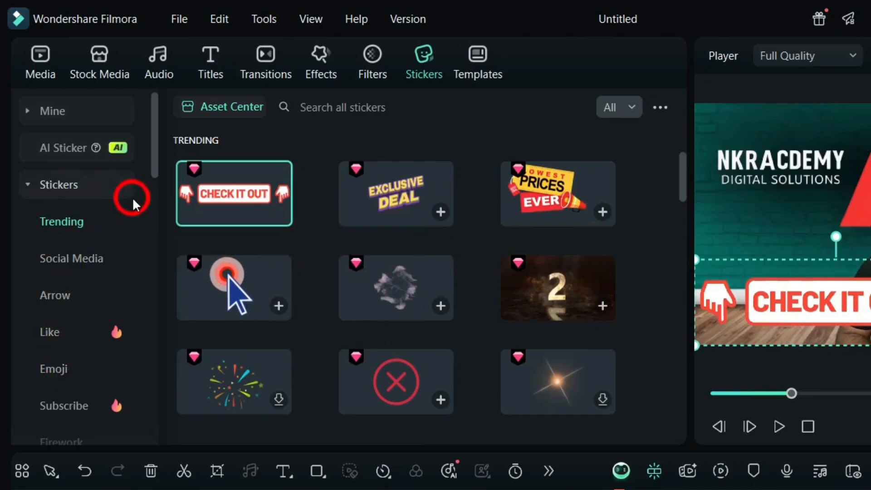
{"action": "left_click", "coordinate": [45, 148]}
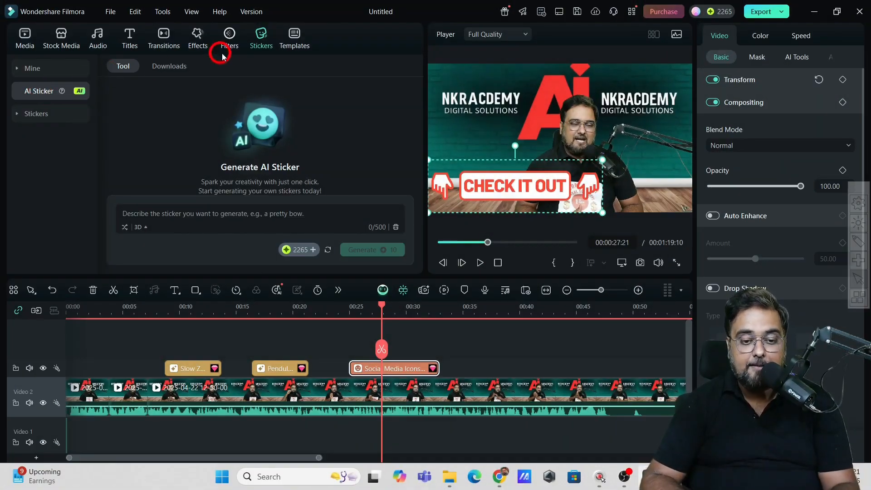
{"action": "left_click", "coordinate": [292, 41]}
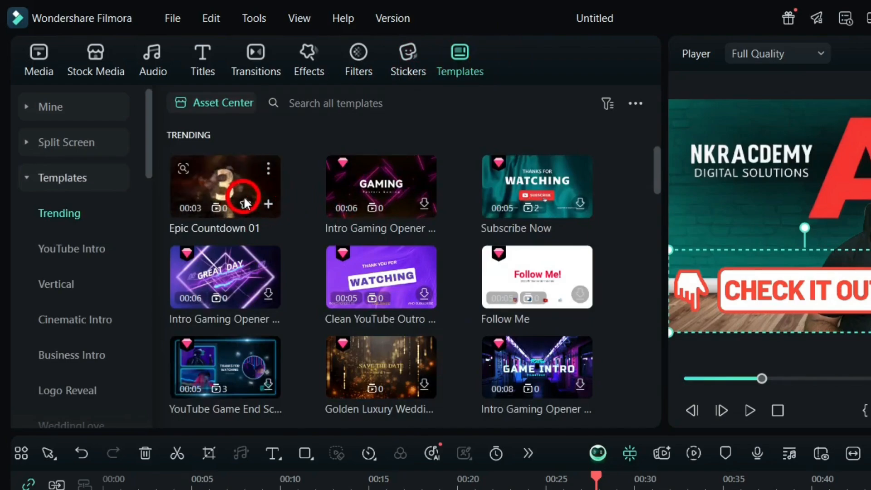
{"action": "left_click", "coordinate": [545, 297]}
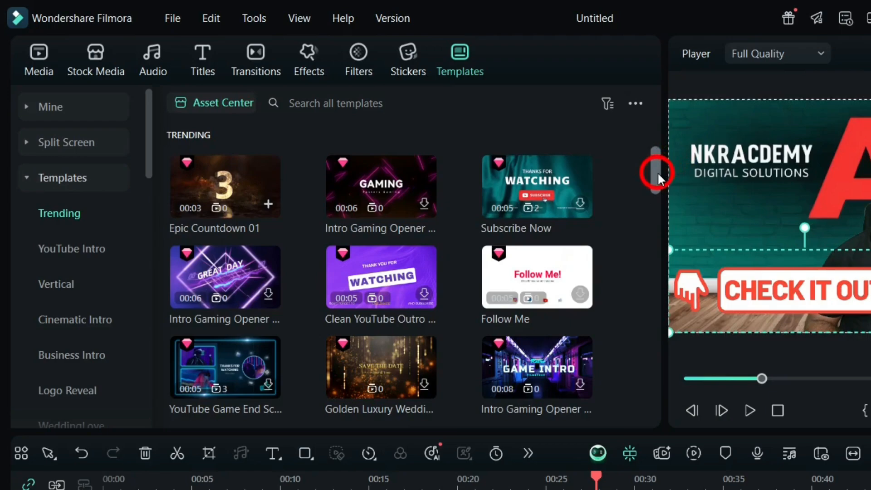
{"action": "left_click_drag", "start_coordinate": [657, 171], "coordinate": [658, 200]}
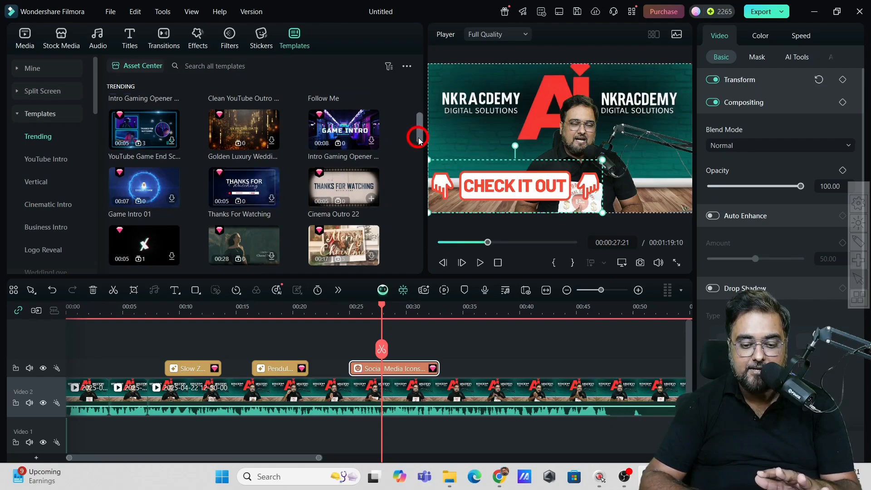
{"action": "left_click_drag", "start_coordinate": [419, 140], "coordinate": [422, 162]}
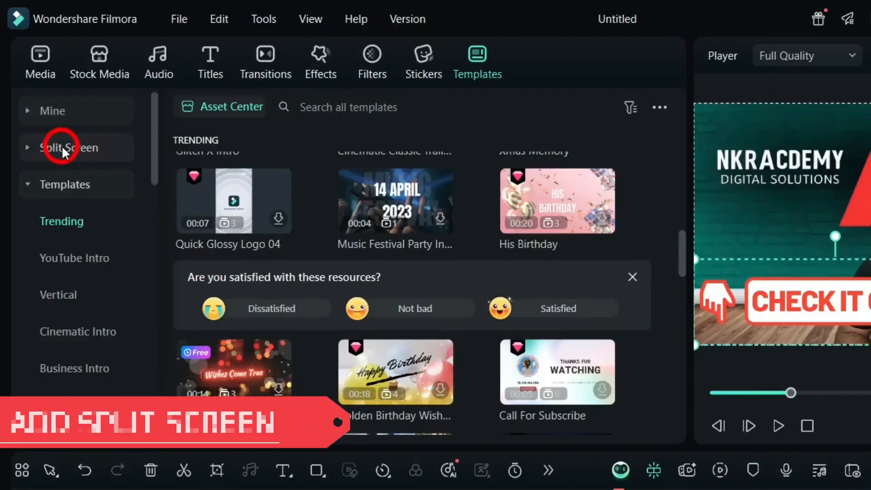
Preview the Split Screen 4 and Split Screen 17 layouts from the Basic split screen category.
{"action": "left_click", "coordinate": [64, 150]}
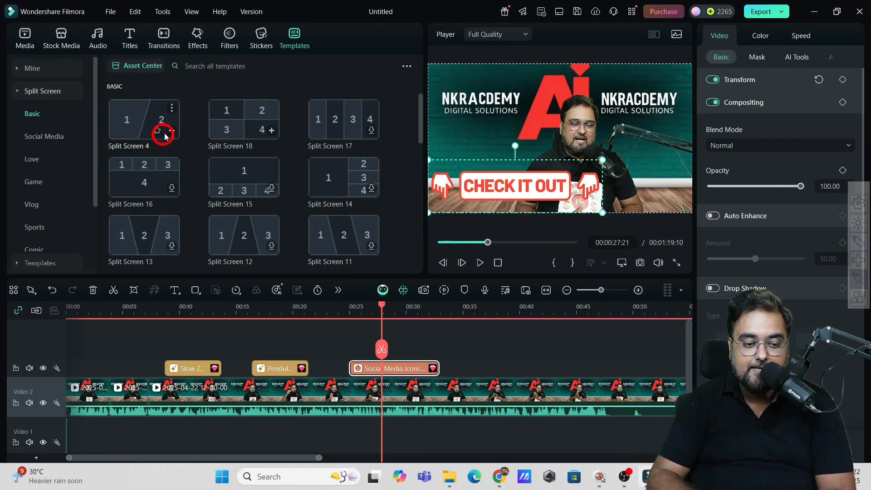
{"action": "left_click", "coordinate": [139, 118]}
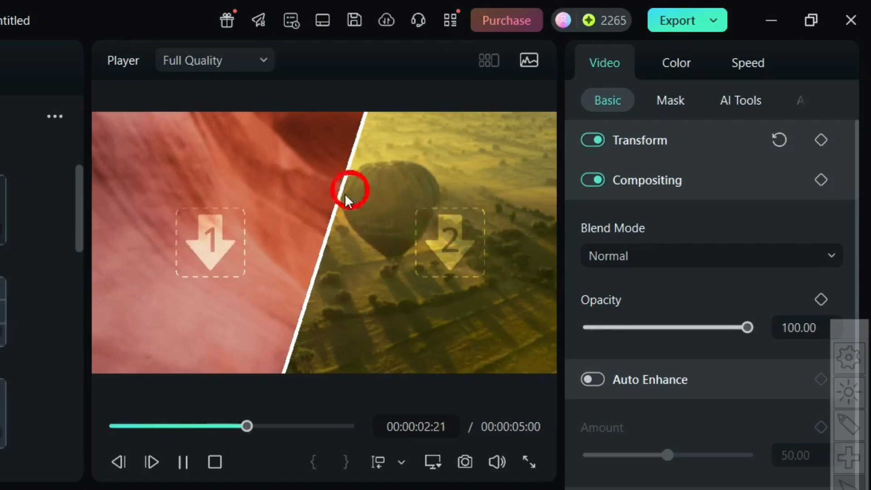
{"action": "left_click", "coordinate": [320, 120]}
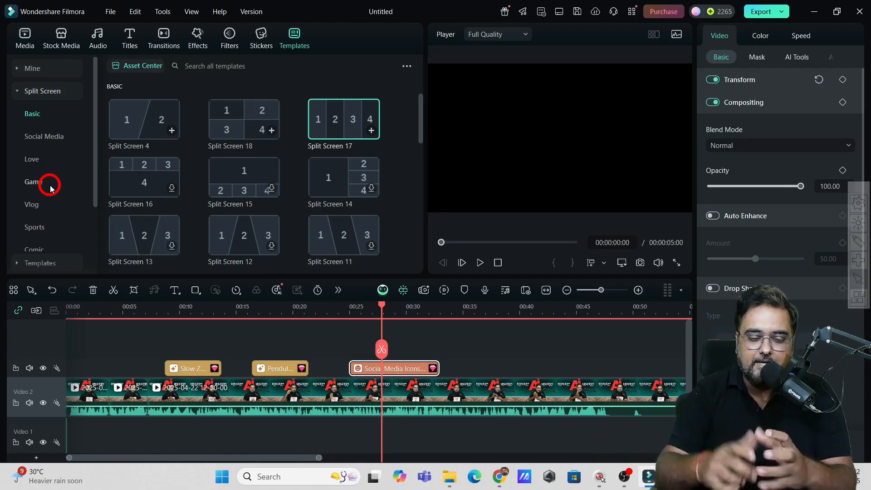
Revisit the Effects, Filters and Titles libraries and view the Speech to Text settings of AI Captions.
{"action": "left_click", "coordinate": [195, 40]}
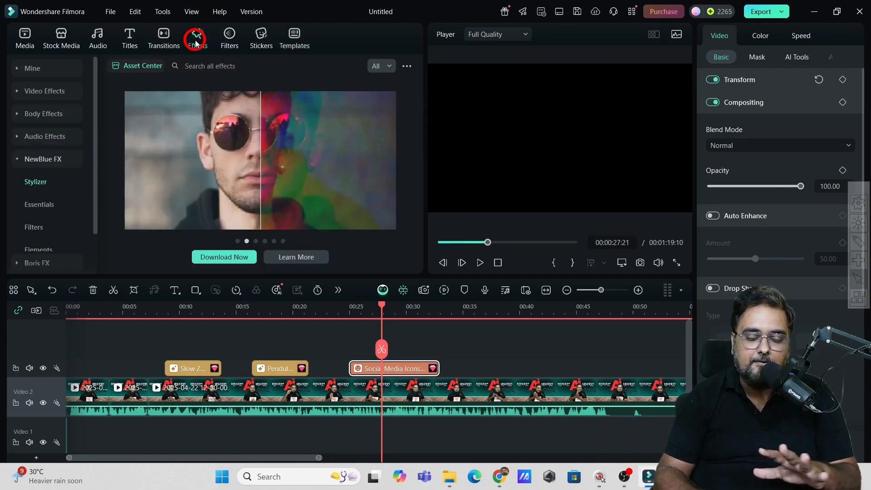
{"action": "left_click", "coordinate": [229, 37]}
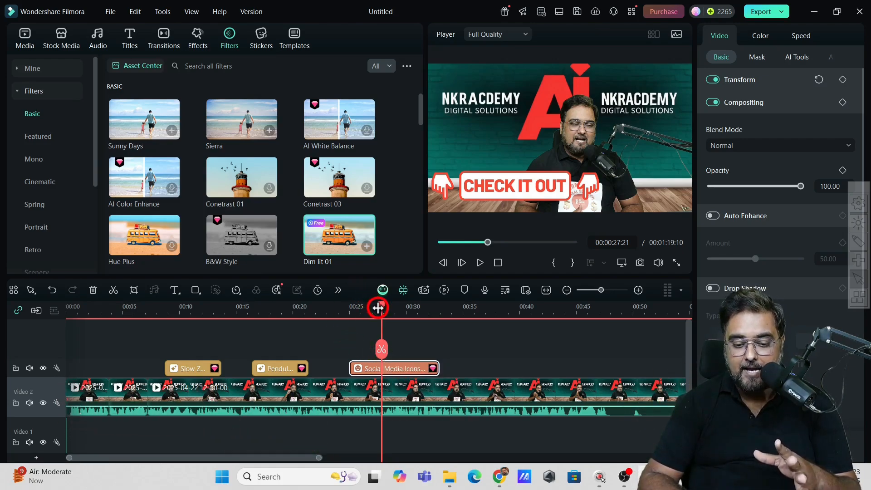
{"action": "left_click_drag", "start_coordinate": [381, 309], "coordinate": [447, 309]}
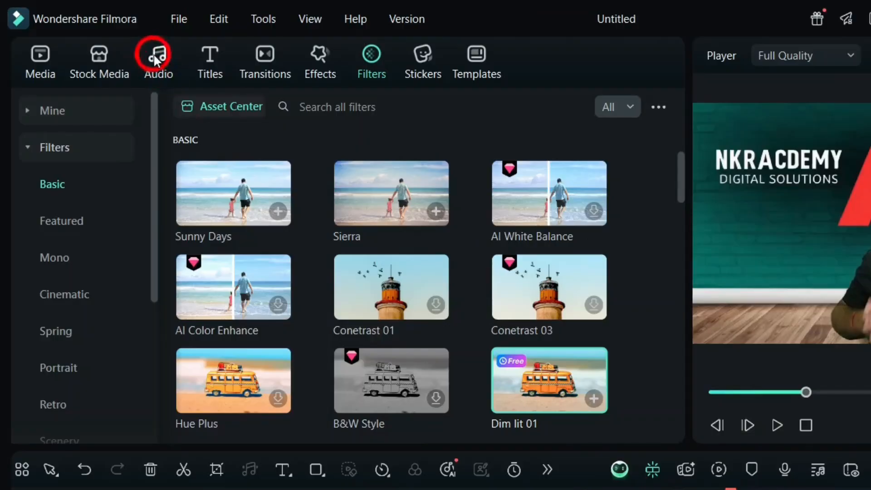
{"action": "left_click", "coordinate": [215, 68]}
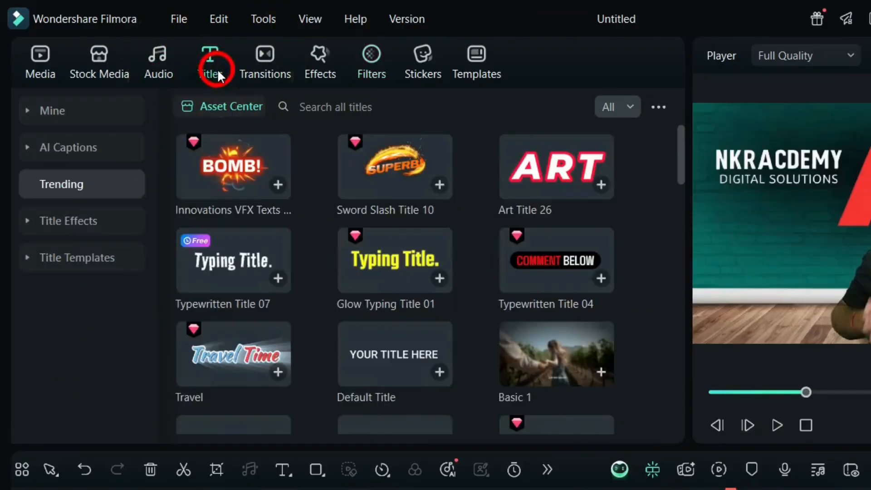
{"action": "left_click", "coordinate": [53, 154]}
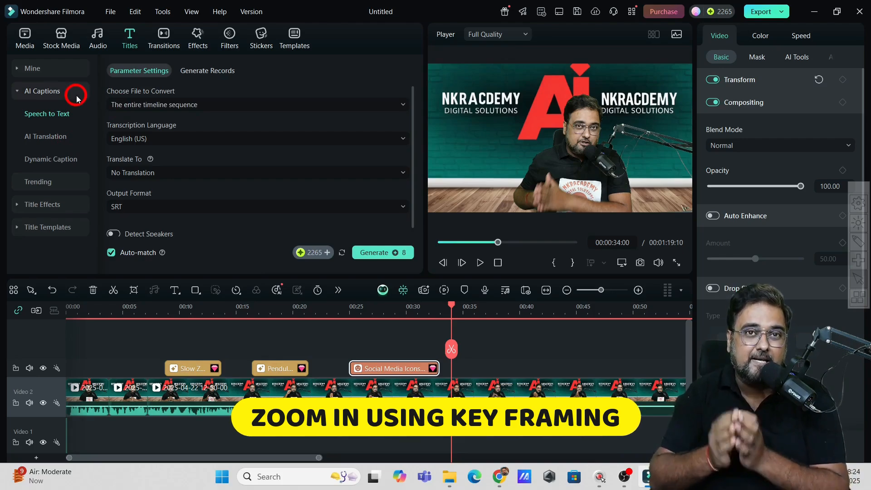
Add a keyframe to the long main video clip on the Video 2 track at 00:00:34:10.
{"action": "left_click", "coordinate": [454, 394]}
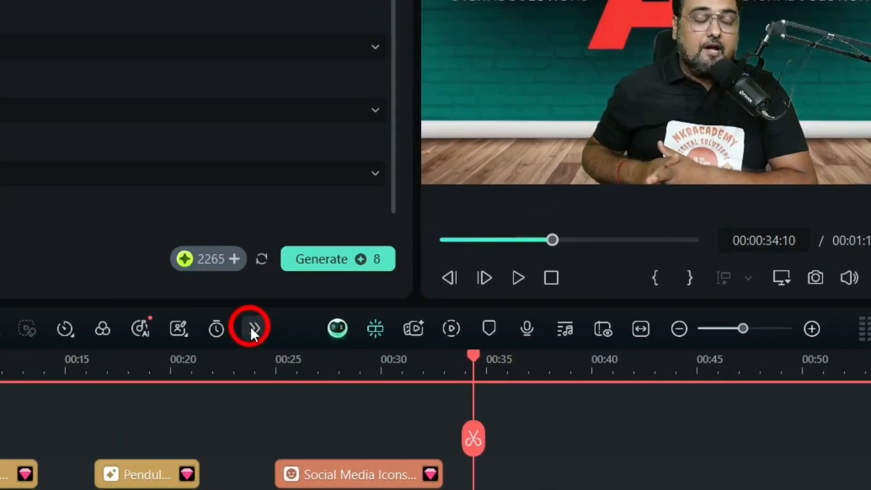
{"action": "left_click", "coordinate": [338, 290]}
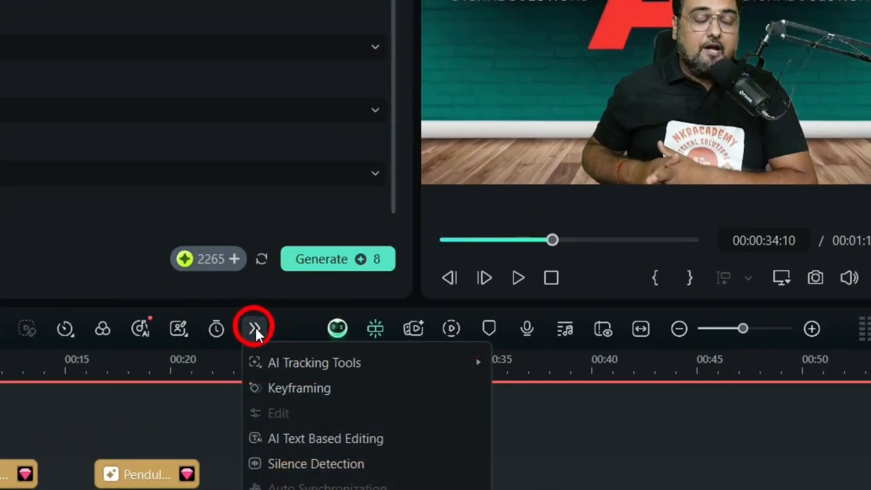
{"action": "left_click", "coordinate": [311, 389]}
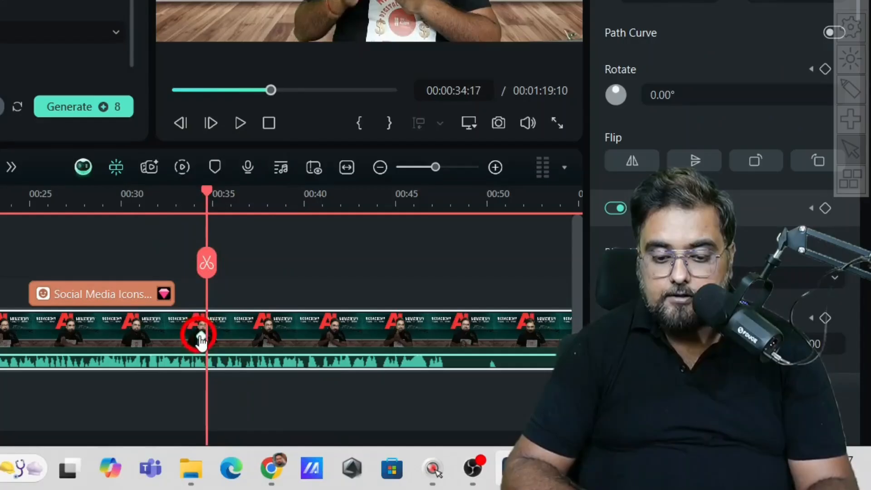
{"action": "left_click", "coordinate": [200, 336]}
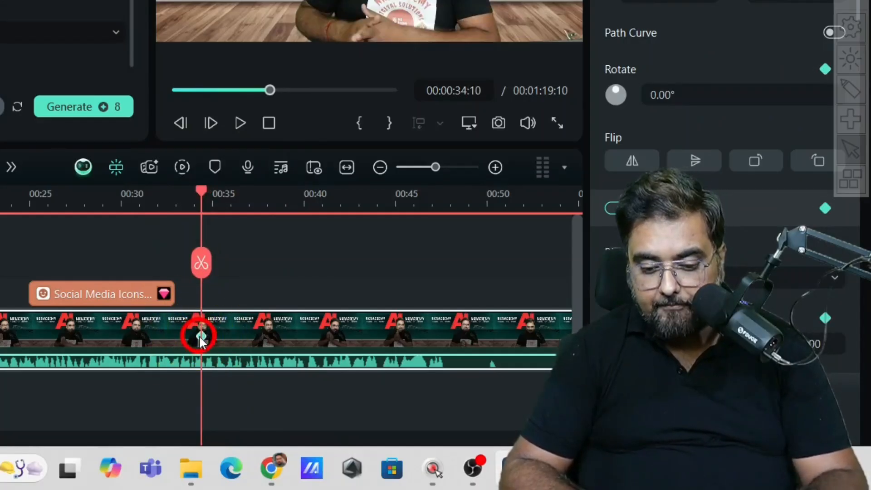
Paste a second keyframe on the main clip at 00:00:40:06 and set its scale to 200%.
{"action": "left_click_drag", "start_coordinate": [201, 186], "coordinate": [308, 204]}
{"action": "key", "text": "ctrl+v"}
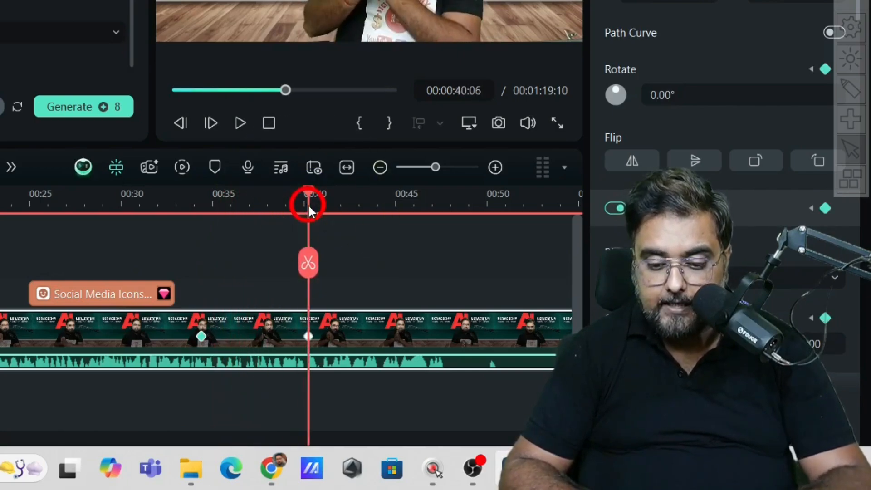
{"action": "left_click", "coordinate": [308, 337]}
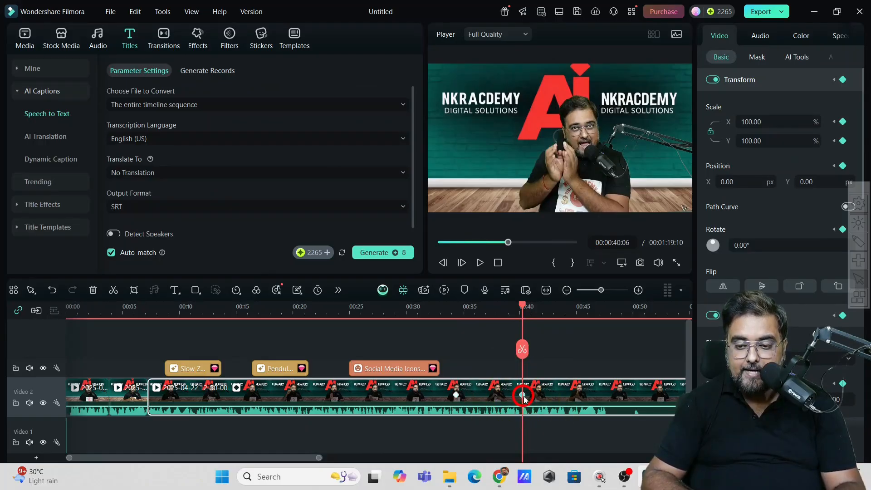
{"action": "left_click", "coordinate": [771, 121]}
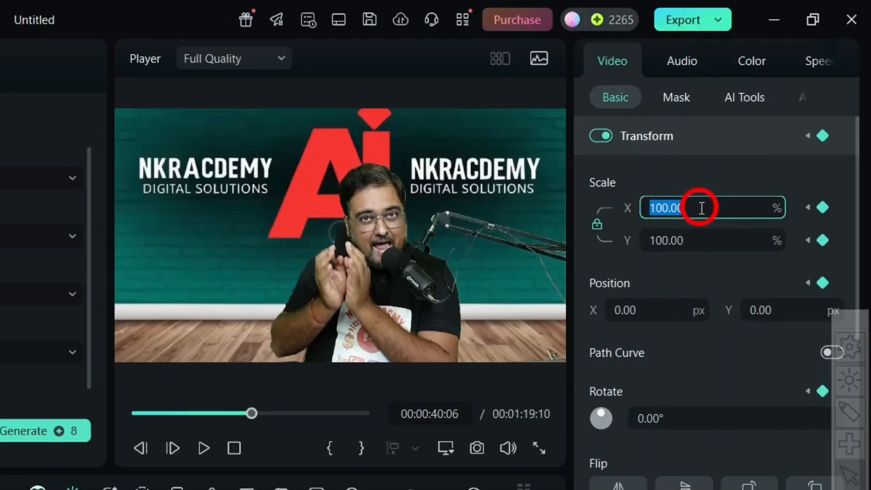
{"action": "type", "text": "200"}
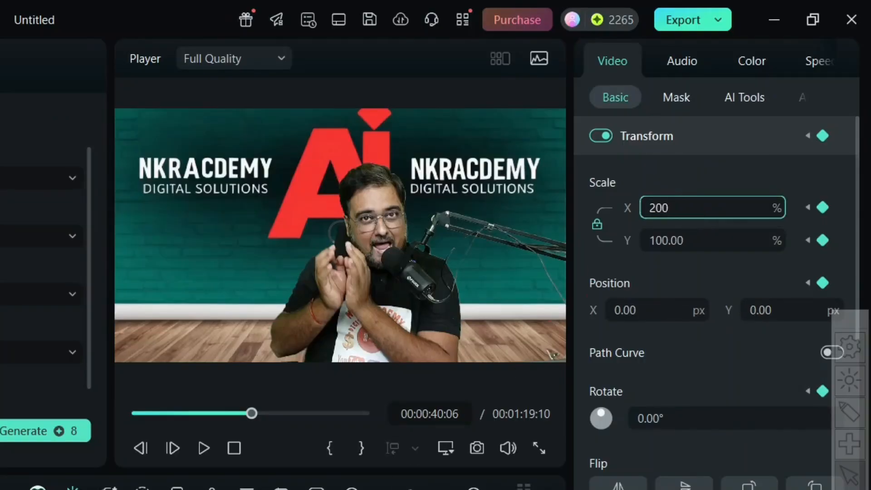
{"action": "left_click", "coordinate": [522, 394]}
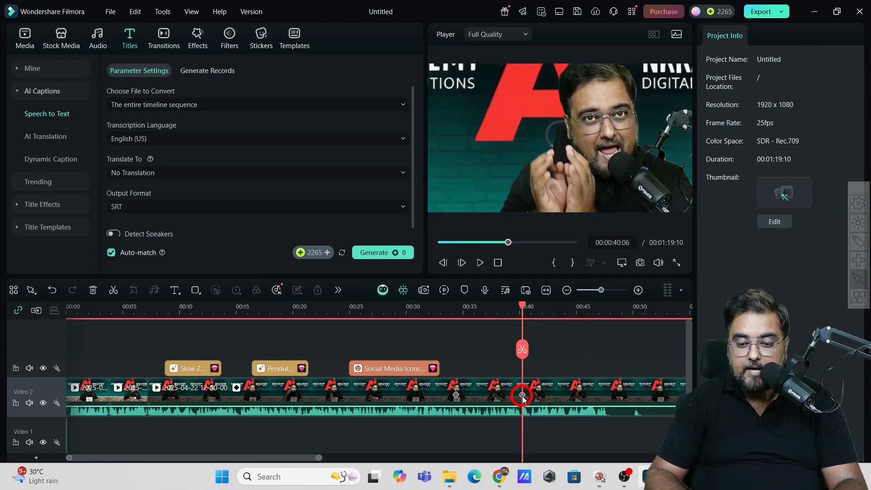
Play back the keyframed zoom-in from just before the first keyframe at 00:00:34:10.
{"action": "left_click", "coordinate": [474, 394]}
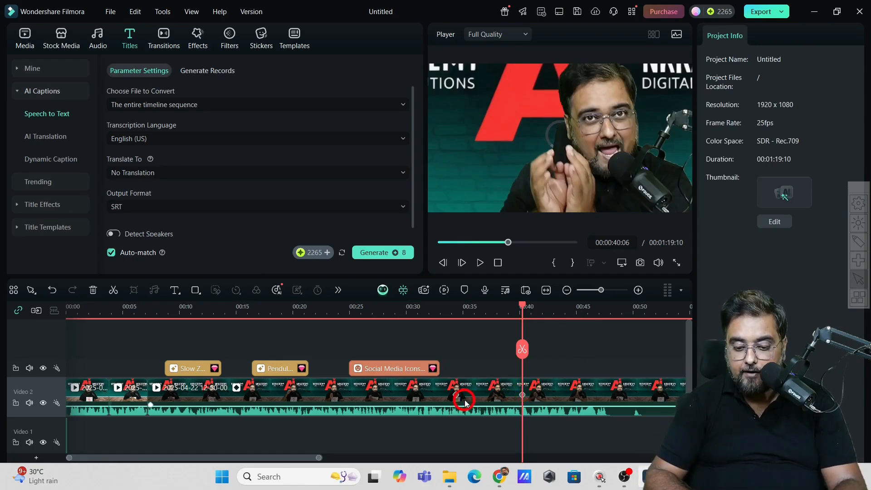
{"action": "left_click_drag", "start_coordinate": [522, 309], "coordinate": [453, 395]}
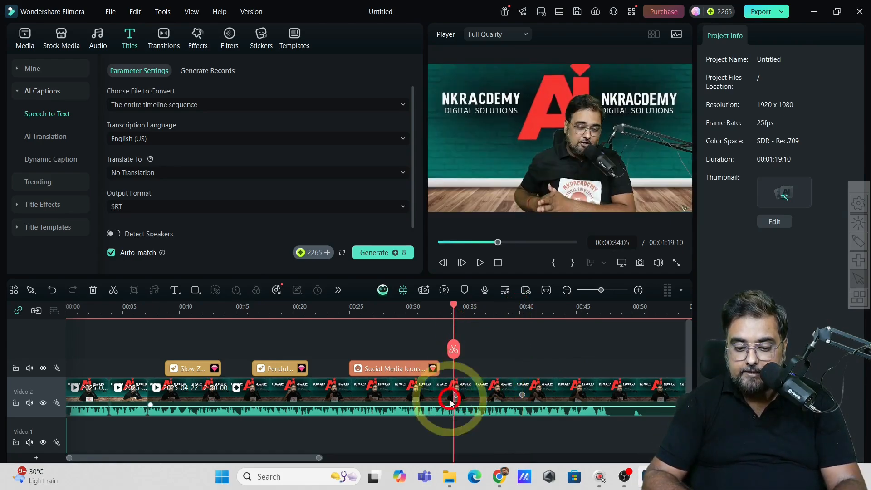
{"action": "left_click", "coordinate": [458, 386]}
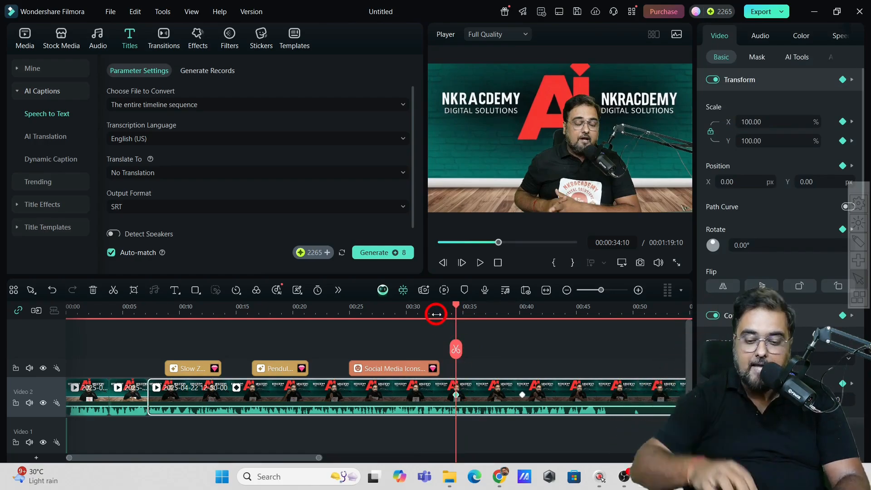
{"action": "left_click", "coordinate": [436, 314]}
{"action": "left_click", "coordinate": [480, 263]}
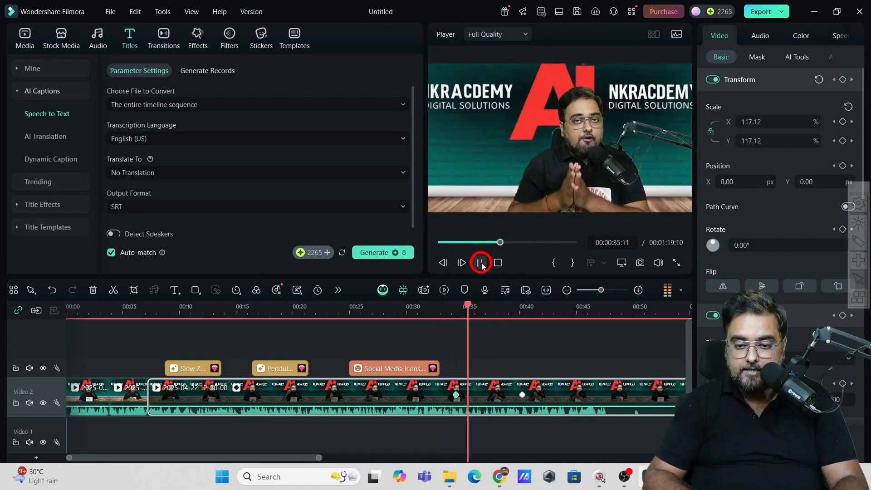
{"action": "left_click", "coordinate": [481, 262]}
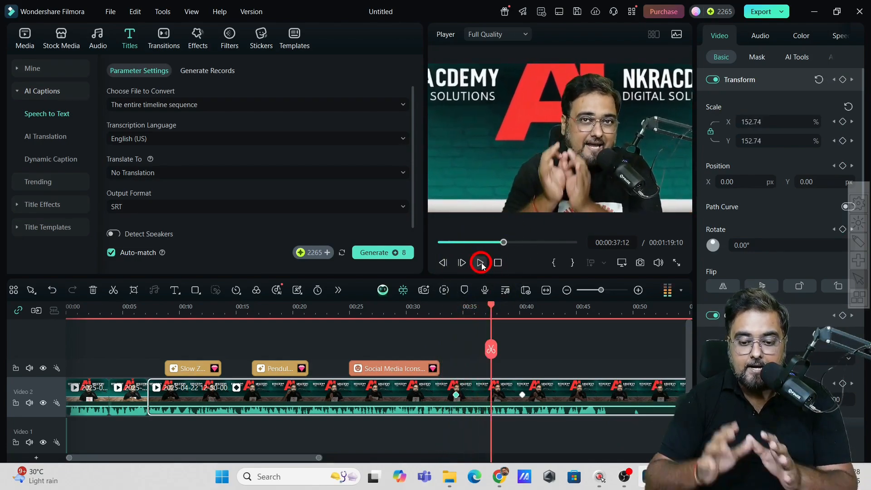
Move the first zoom keyframe to 00:00:37:12 for a faster zoom and play it back.
{"action": "left_click", "coordinate": [454, 350]}
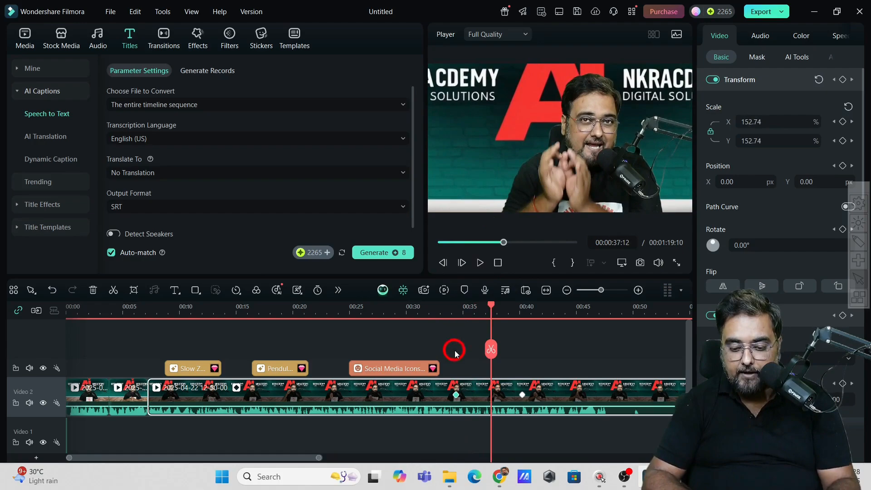
{"action": "left_click", "coordinate": [456, 396]}
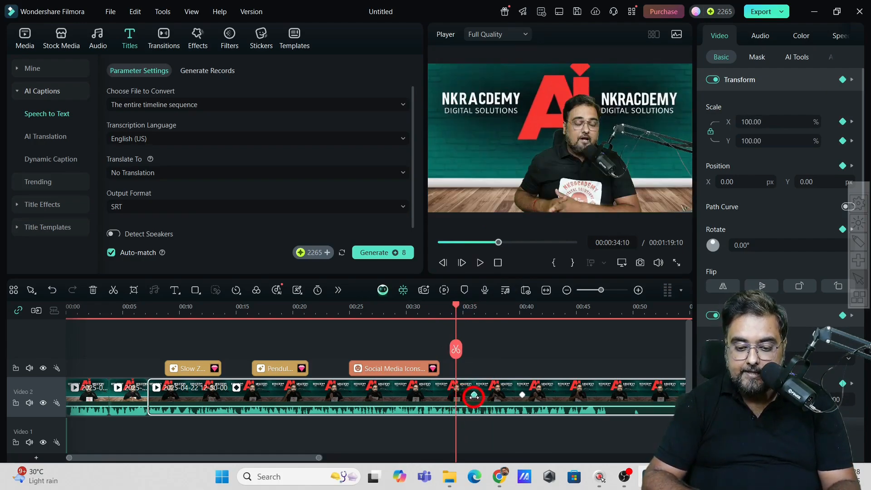
{"action": "left_click", "coordinate": [490, 396]}
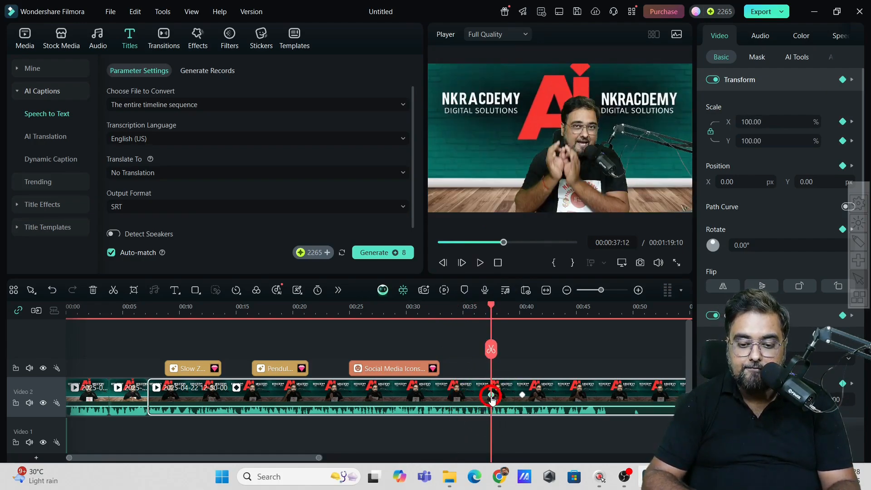
{"action": "left_click", "coordinate": [479, 263]}
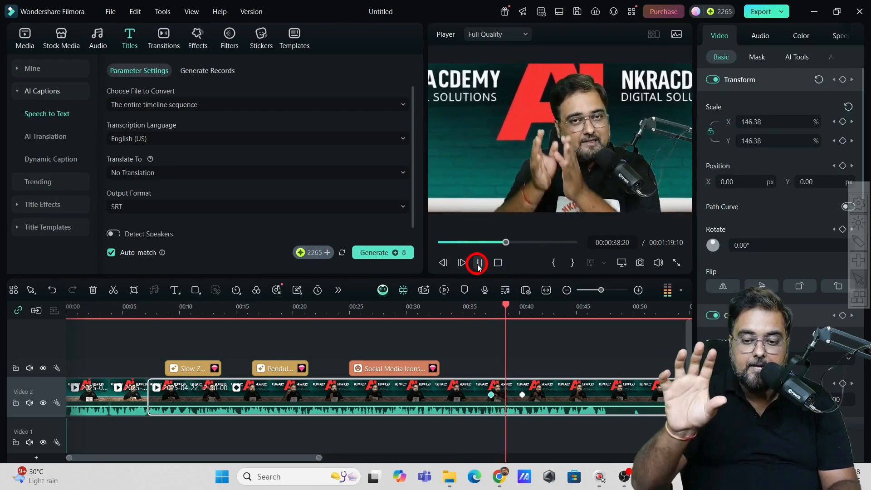
Pause the playback of the faster keyframed zoom.
{"action": "left_click", "coordinate": [480, 263]}
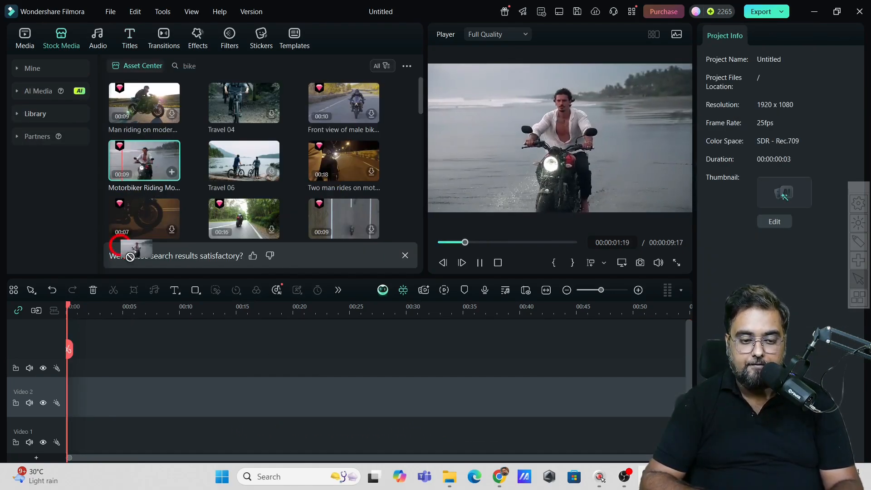
Add the stock clip of the motorbiker on the beach to the Video 2 track and preview its opening.
{"action": "left_click_drag", "start_coordinate": [130, 257], "coordinate": [73, 397]}
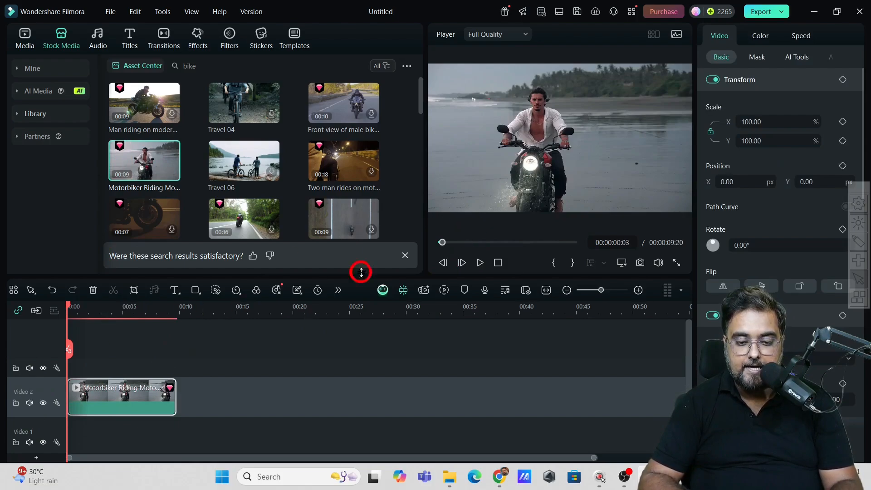
{"action": "left_click", "coordinate": [480, 263]}
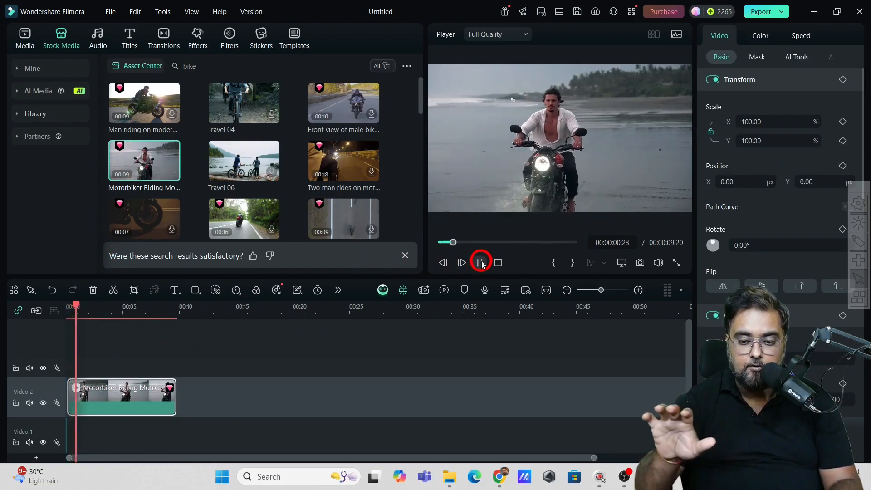
{"action": "left_click", "coordinate": [481, 263]}
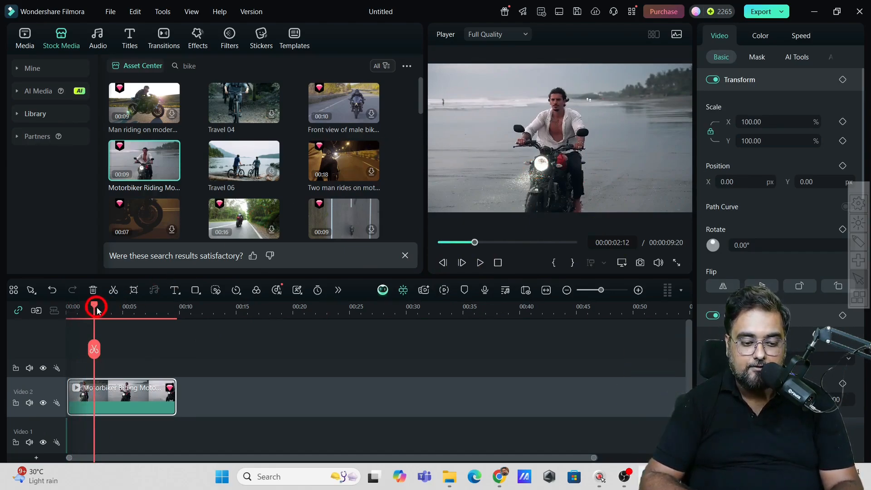
Return the playhead to 00:00:00:00 and align the motorbiker clip with the start of the timeline.
{"action": "left_click_drag", "start_coordinate": [97, 309], "coordinate": [60, 311]}
{"action": "left_click", "coordinate": [89, 400]}
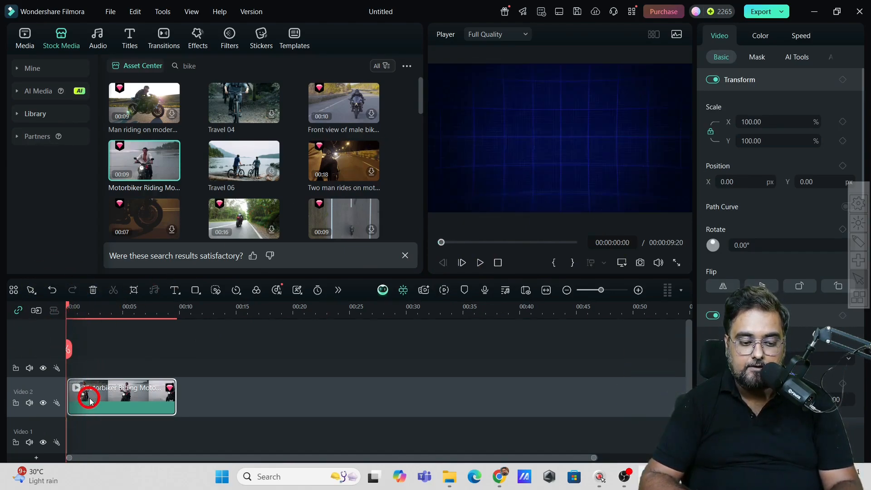
{"action": "left_click_drag", "start_coordinate": [89, 401], "coordinate": [77, 394]}
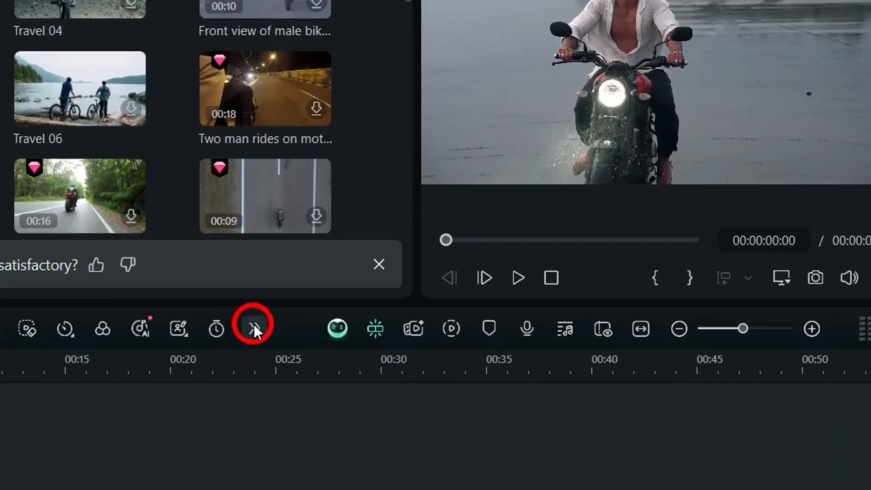
Run Motion Tracking on the motorbiker clip with the tracking box fitted around the headlight.
{"action": "left_click", "coordinate": [338, 290]}
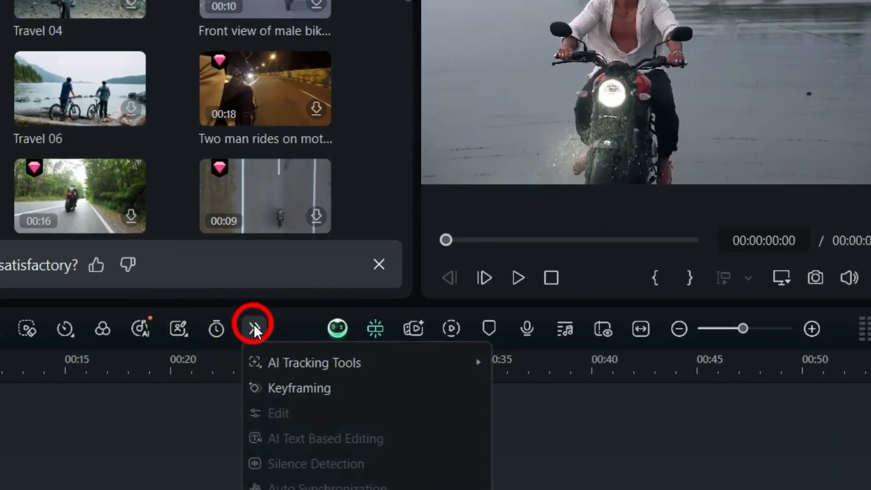
{"action": "mouse_move", "coordinate": [288, 366]}
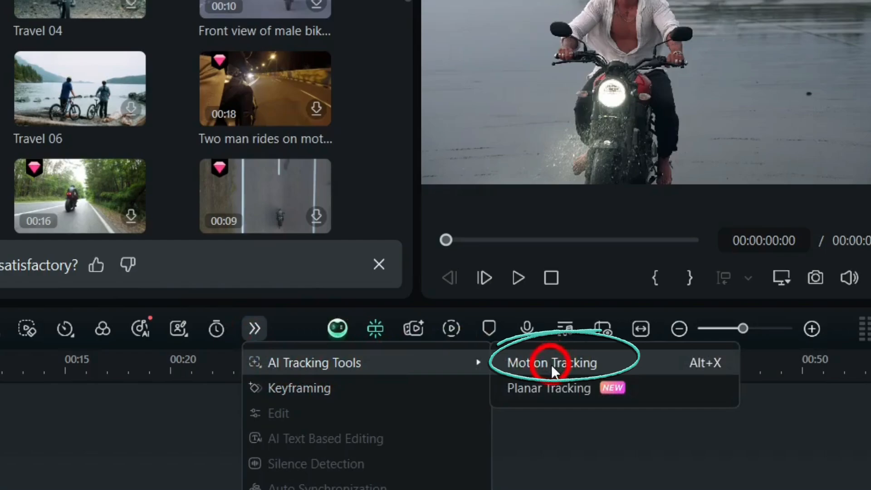
{"action": "left_click", "coordinate": [538, 364]}
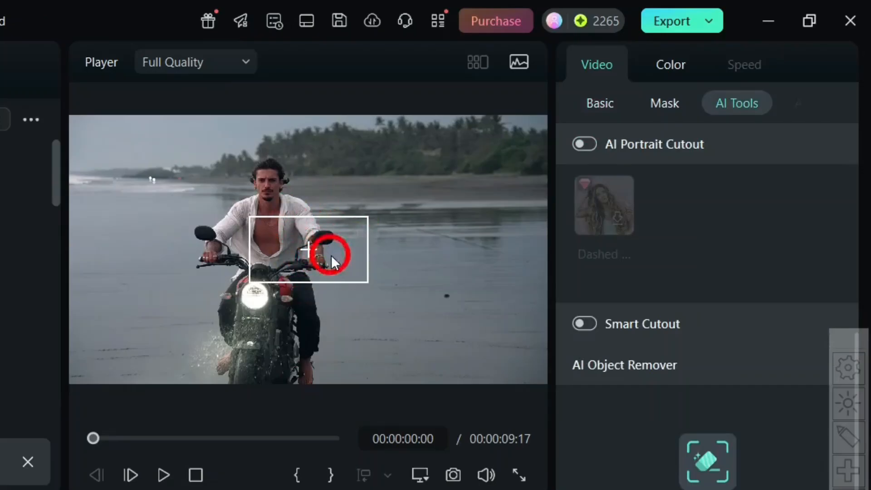
{"action": "left_click_drag", "start_coordinate": [312, 249], "coordinate": [266, 292]}
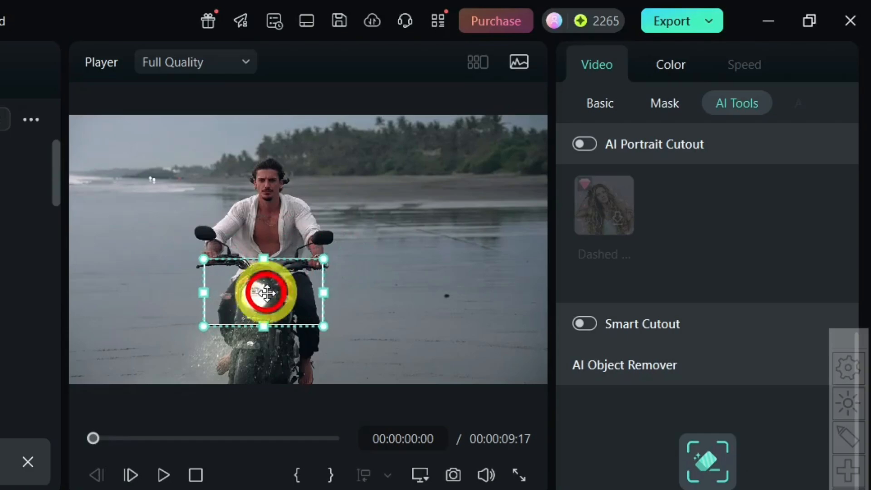
{"action": "left_click_drag", "start_coordinate": [203, 259], "coordinate": [230, 274]}
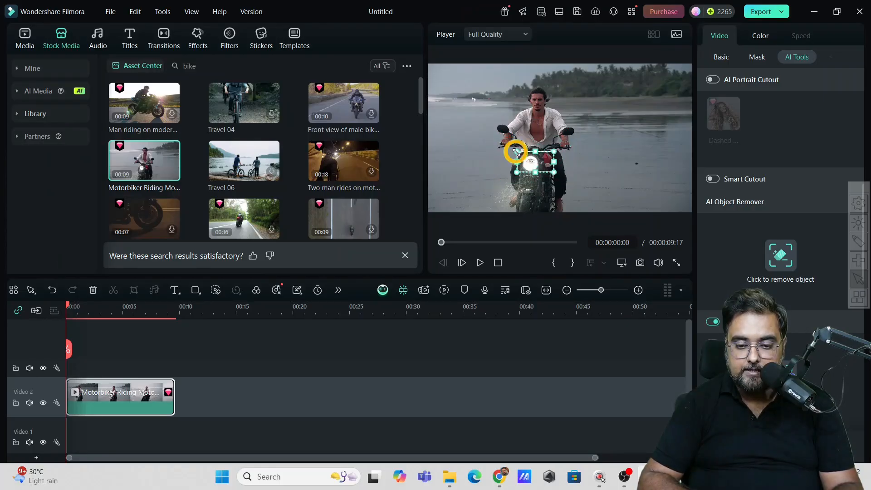
{"action": "left_click_drag", "start_coordinate": [554, 151], "coordinate": [530, 162]}
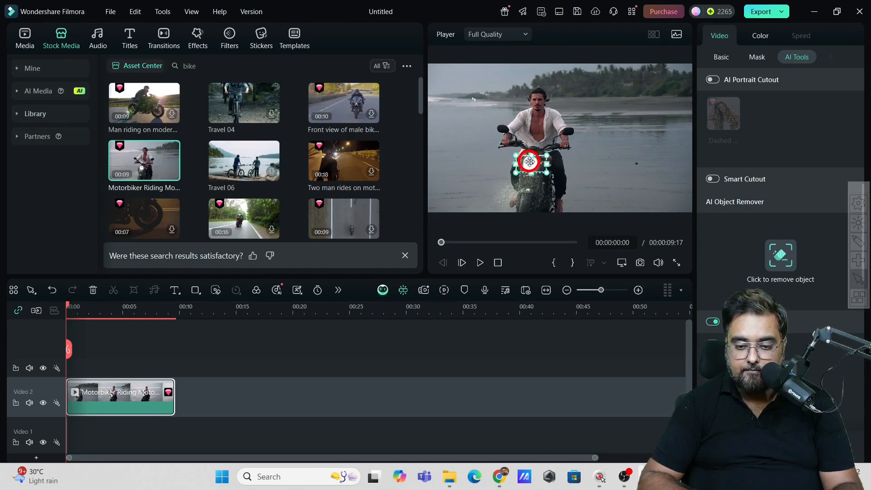
{"action": "left_click", "coordinate": [564, 153]}
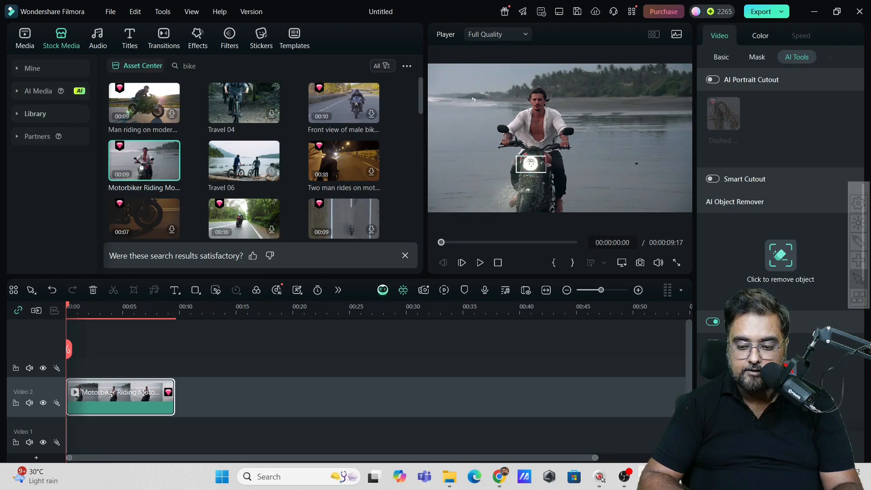
{"action": "left_click", "coordinate": [781, 375]}
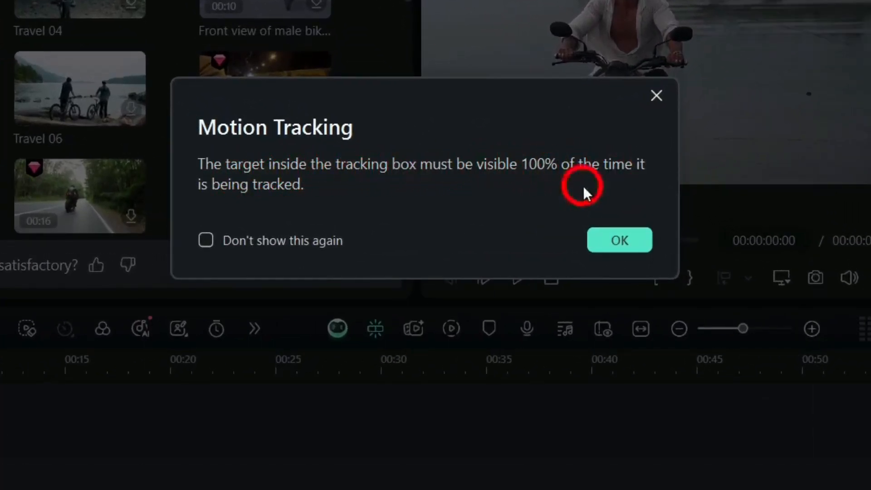
{"action": "left_click", "coordinate": [619, 240]}
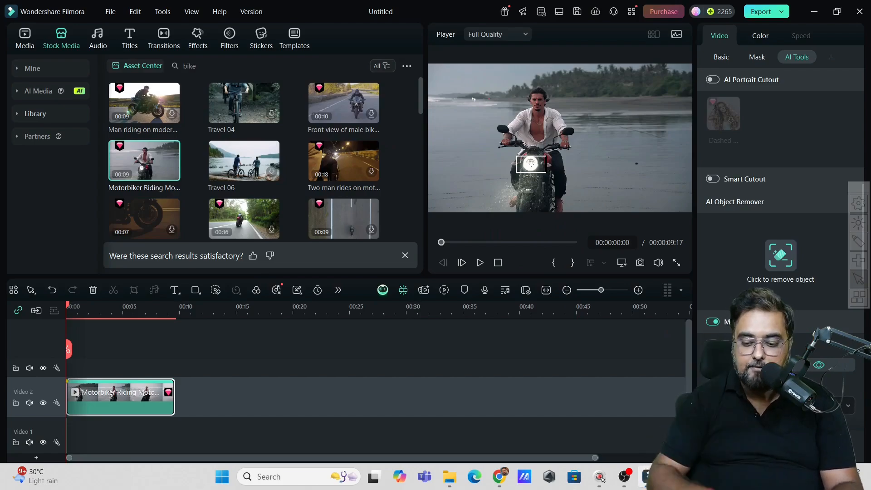
Link the picture WhatsApp Image 2024-07-11 at 9.22.46 PM (1) from the Pictures folder to the motion tracker.
{"action": "left_click", "coordinate": [816, 406]}
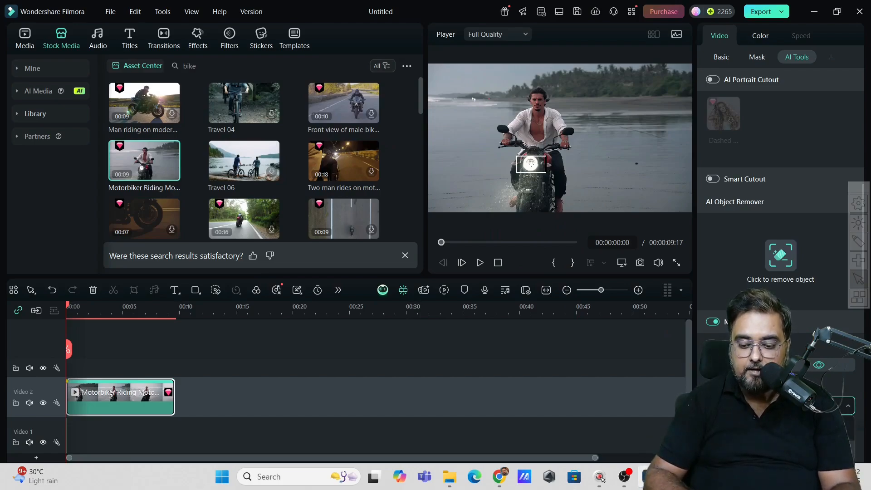
{"action": "left_click", "coordinate": [789, 436]}
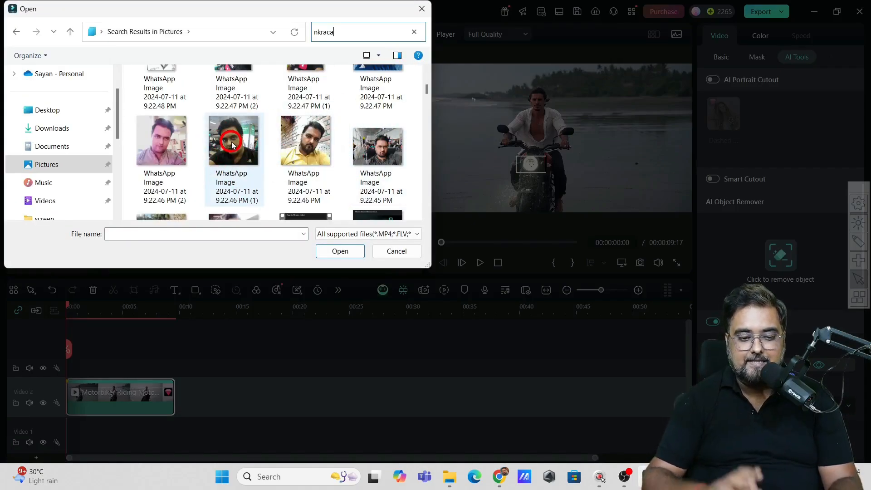
{"action": "double_click", "coordinate": [232, 145]}
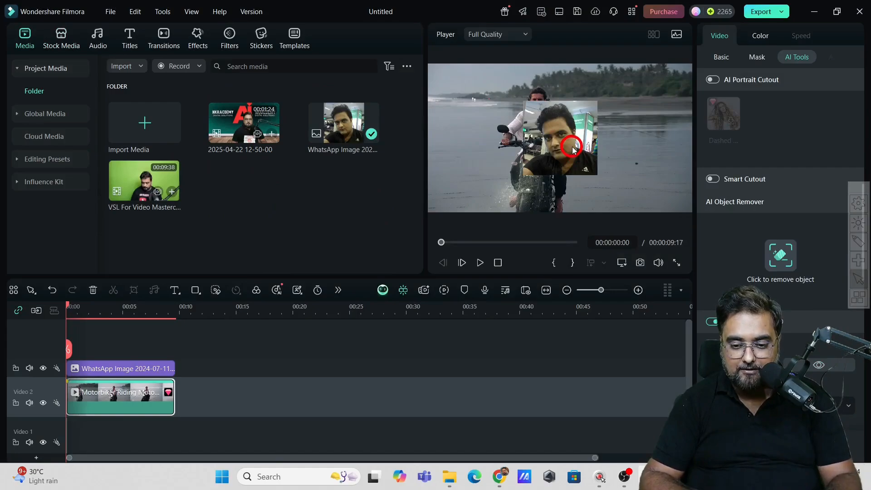
Shrink the linked picture, place it over the motorbike's headlight and play back the tracked result.
{"action": "left_click_drag", "start_coordinate": [573, 150], "coordinate": [555, 162]}
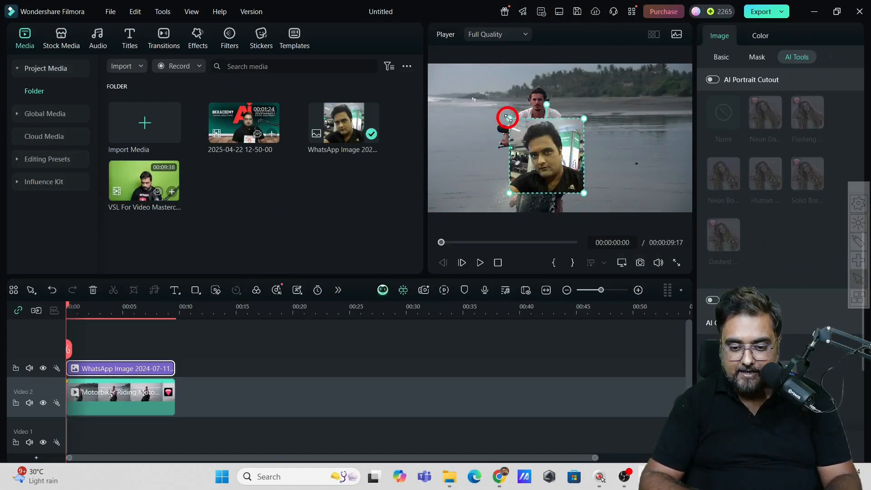
{"action": "left_click_drag", "start_coordinate": [507, 118], "coordinate": [536, 181]}
{"action": "left_click_drag", "start_coordinate": [557, 189], "coordinate": [541, 179]}
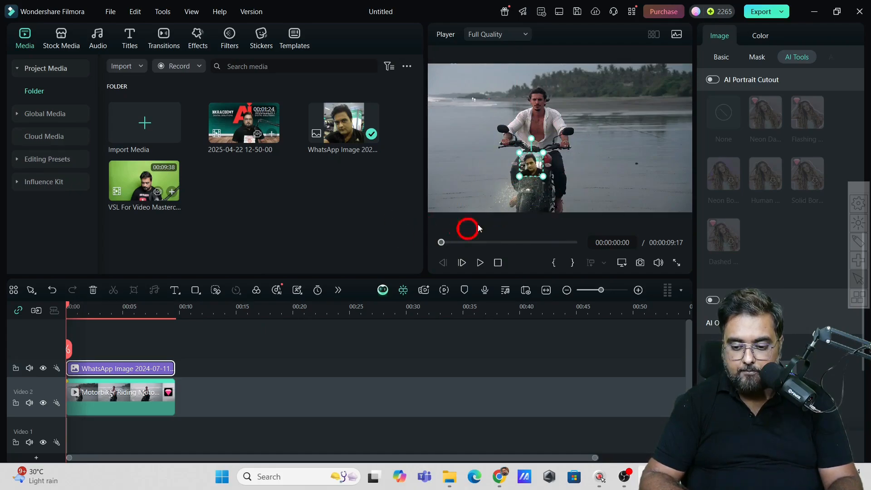
{"action": "left_click", "coordinate": [479, 263]}
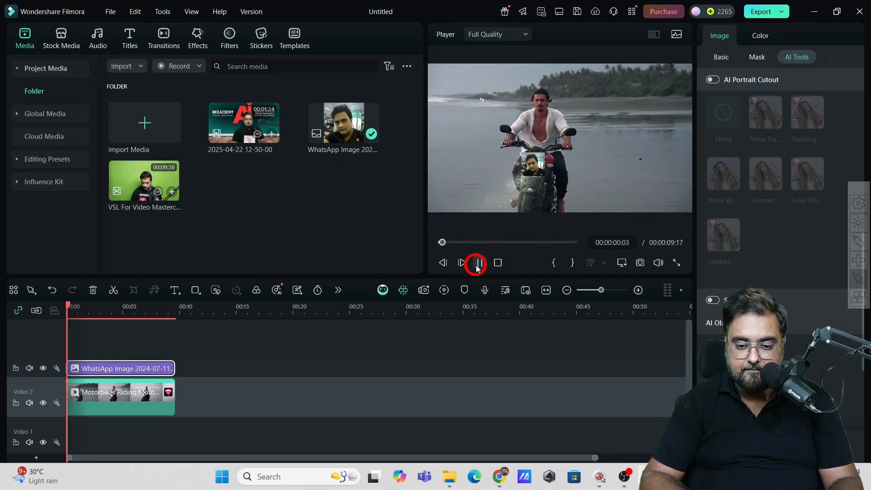
Delete the linked picture and add a Mosaic to the motion-tracked motorbiker clip.
{"action": "left_click", "coordinate": [552, 179]}
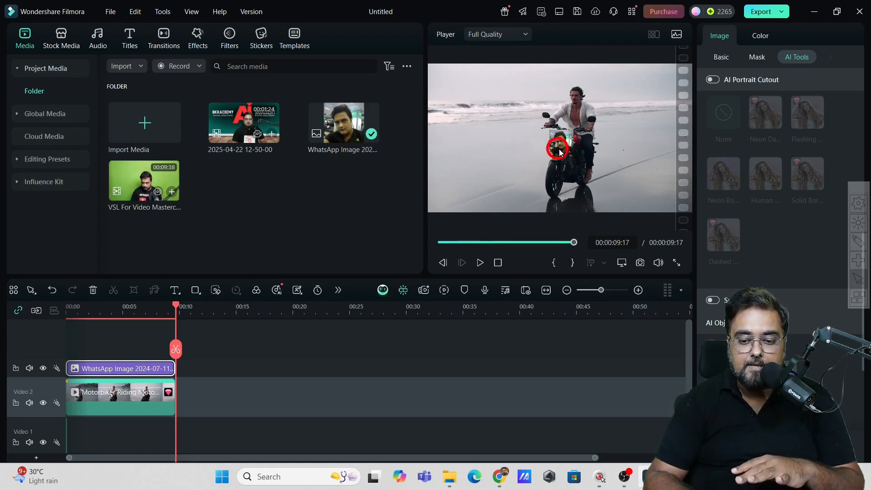
{"action": "key", "text": "Delete"}
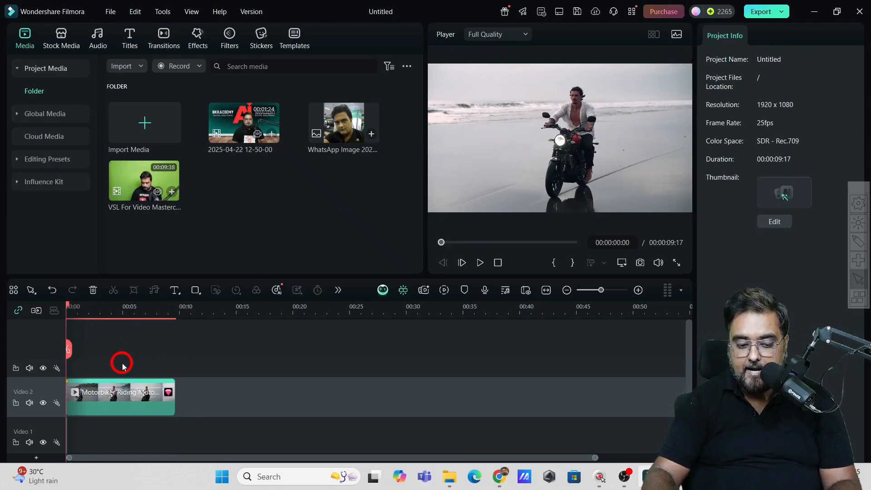
{"action": "left_click", "coordinate": [134, 394]}
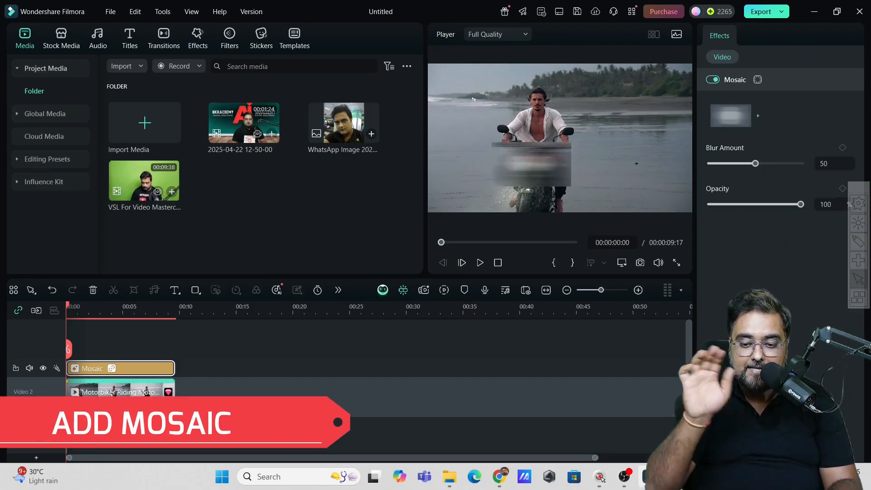
Shrink the Mosaic to cover only the motorbike's headlight and play back the tracked blur.
{"action": "left_click", "coordinate": [518, 183]}
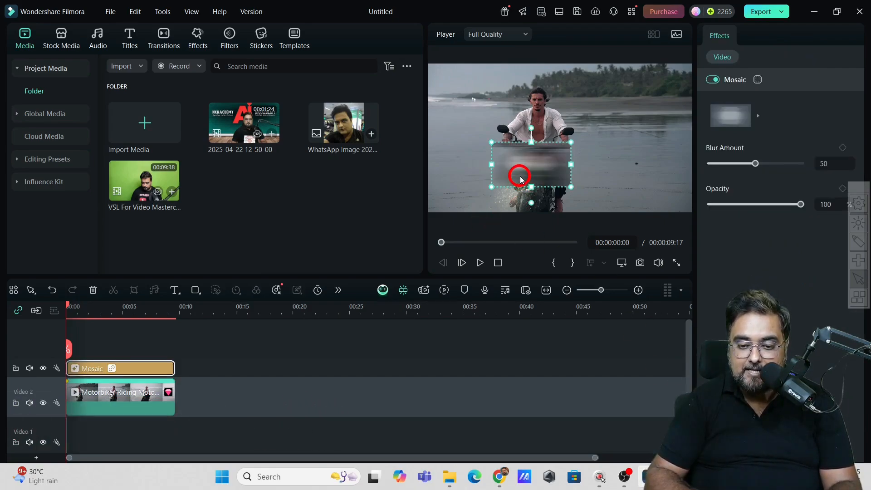
{"action": "left_click_drag", "start_coordinate": [491, 143], "coordinate": [519, 165]}
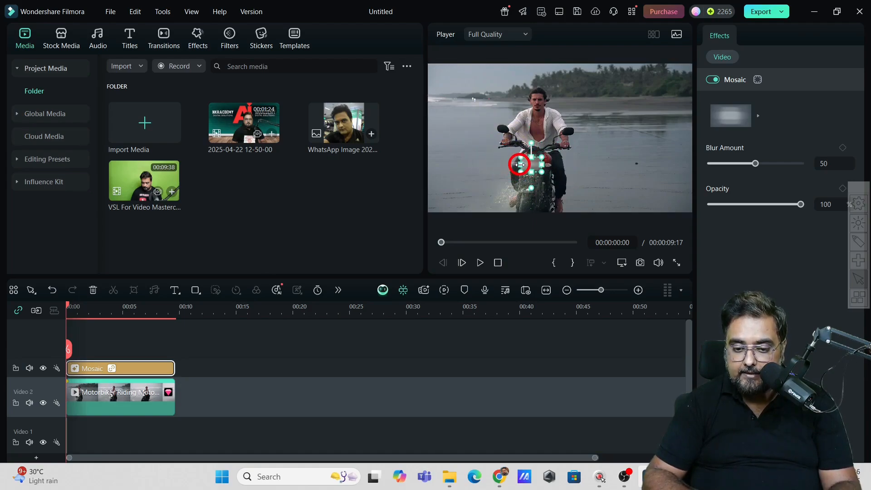
{"action": "left_click", "coordinate": [590, 175]}
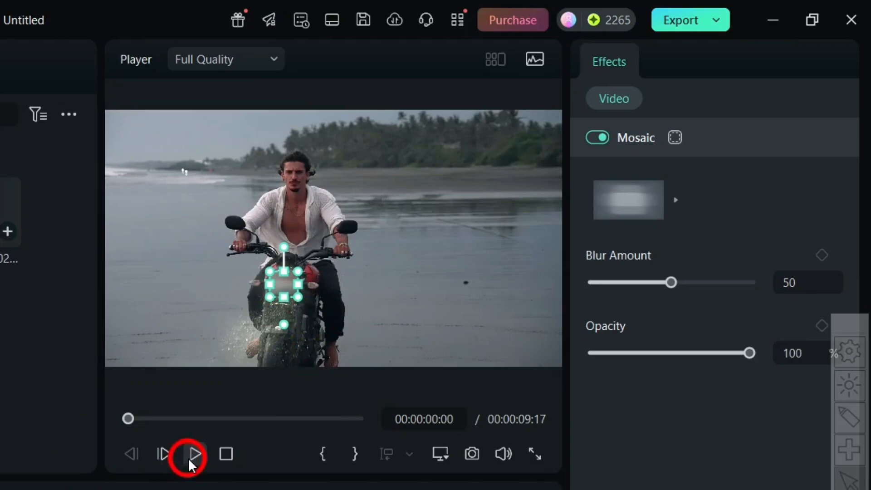
{"action": "left_click", "coordinate": [189, 460]}
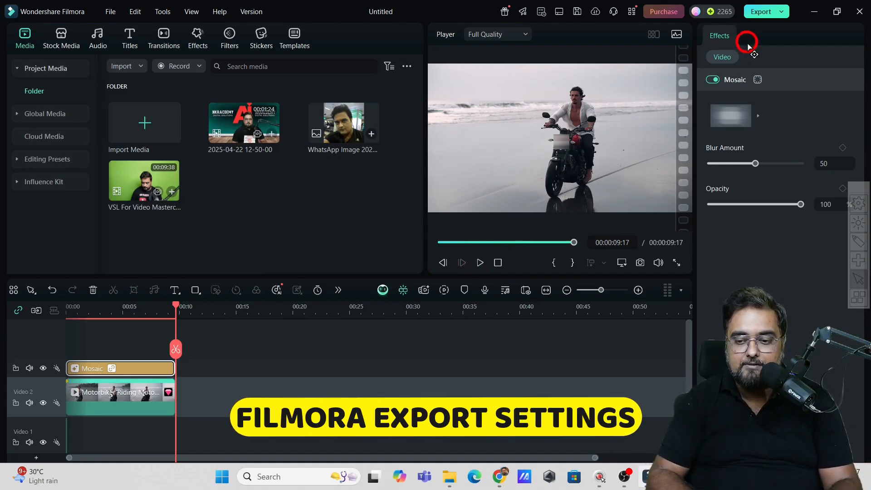
Open the export settings and review the available encoder, format and resolution options for a local video file.
{"action": "left_click", "coordinate": [772, 12]}
{"action": "left_click", "coordinate": [772, 12]}
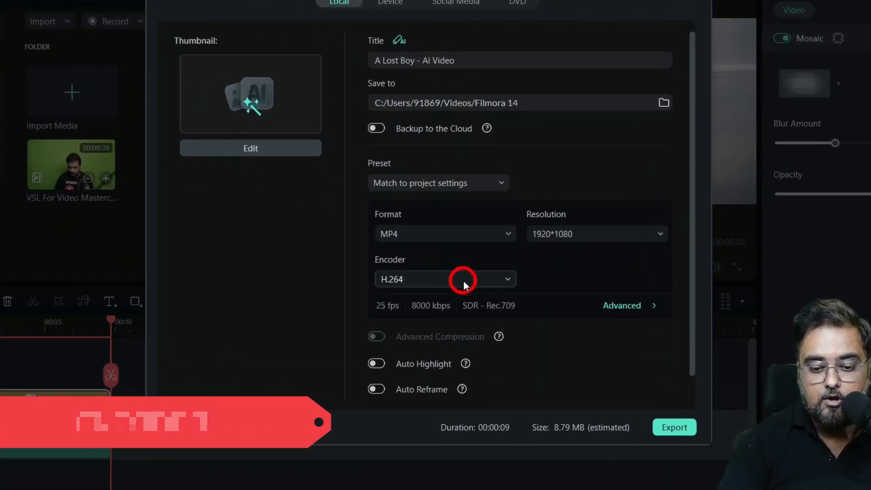
{"action": "left_click", "coordinate": [463, 280]}
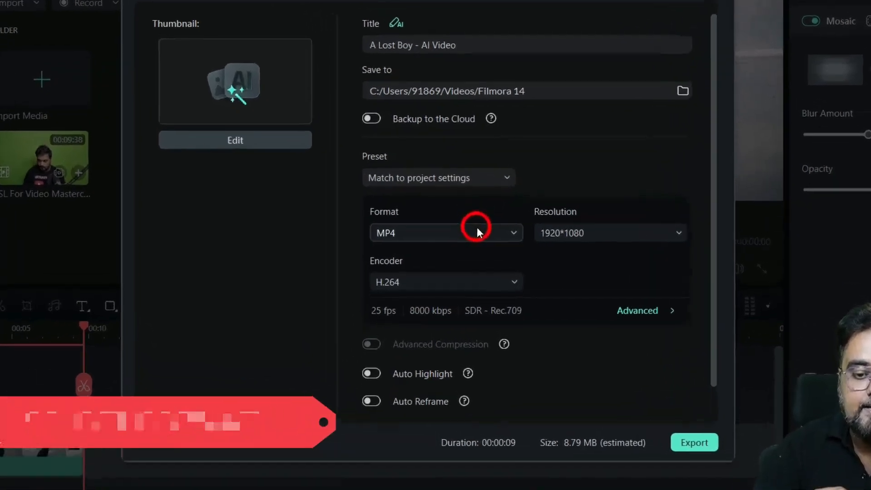
{"action": "left_click", "coordinate": [465, 235]}
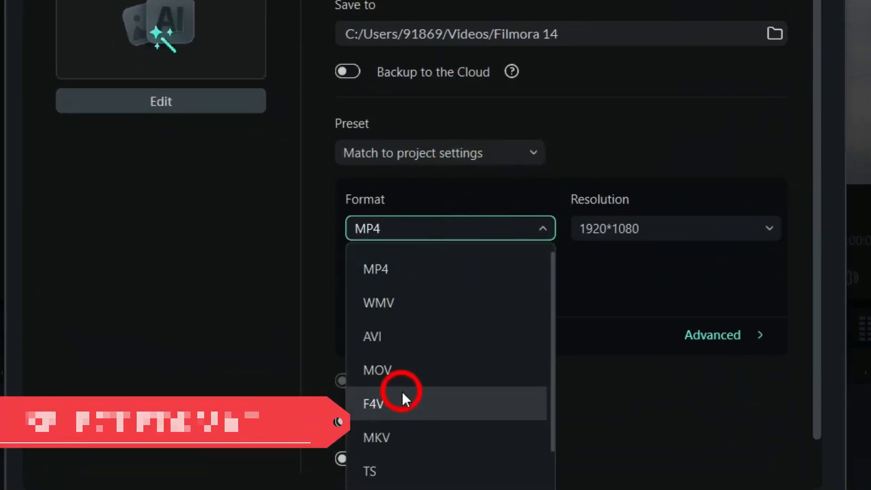
{"action": "left_click", "coordinate": [653, 299]}
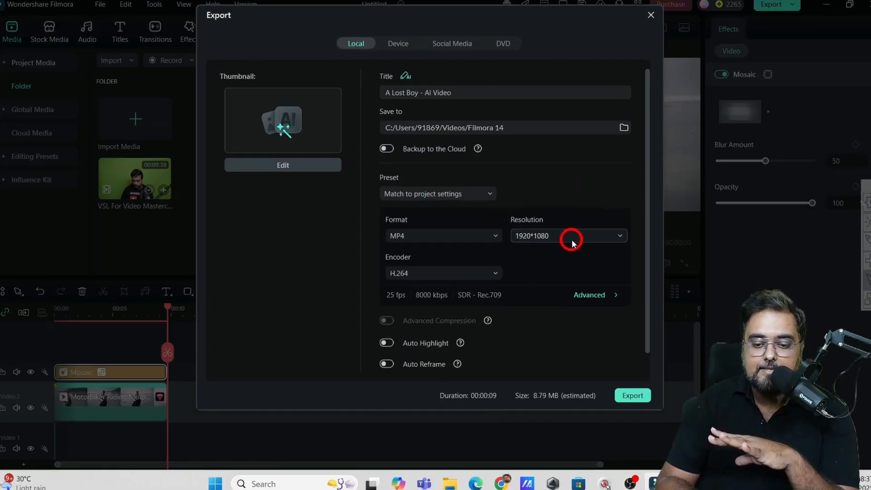
{"action": "left_click", "coordinate": [573, 242]}
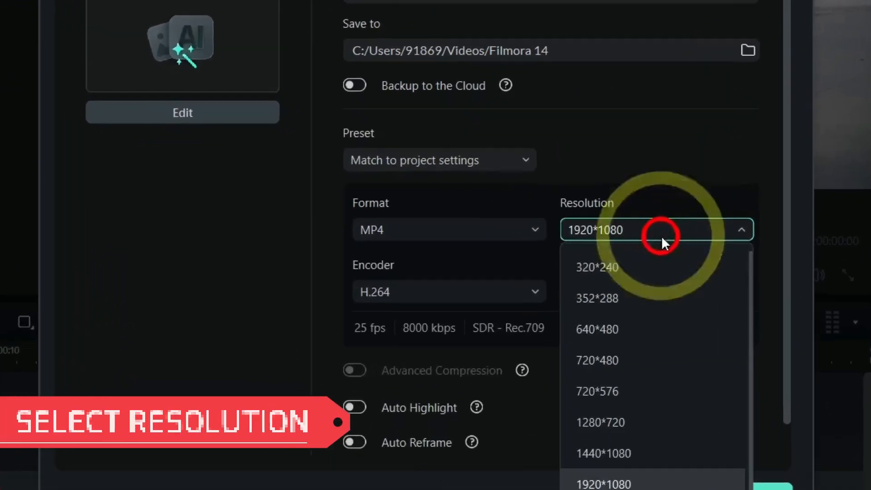
{"action": "left_click", "coordinate": [622, 199]}
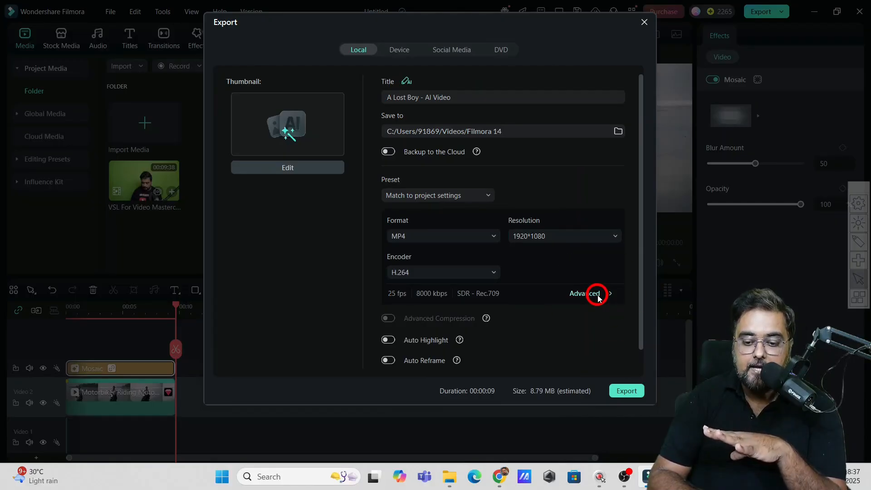
Examine the advanced export settings for frame rate, bitrate, color space and audio, and close them without changes.
{"action": "left_click", "coordinate": [585, 294]}
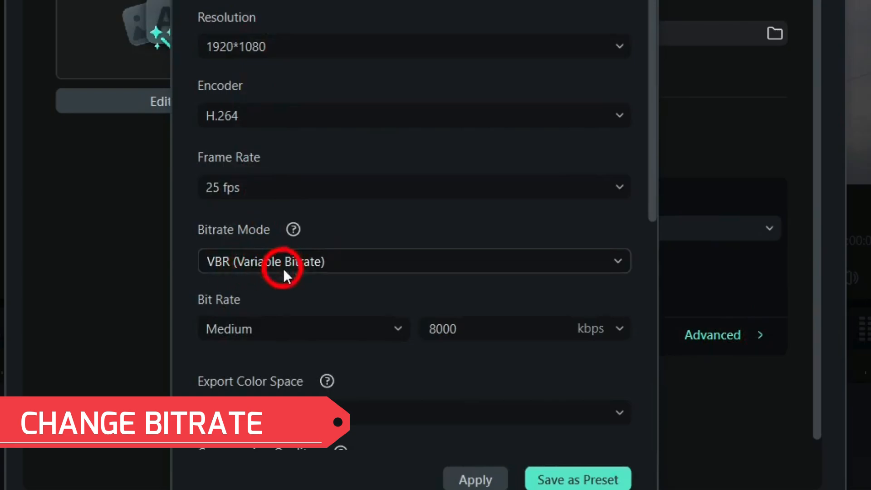
{"action": "scroll", "coordinate": [228, 240], "scroll_direction": "down", "scroll_amount": 5}
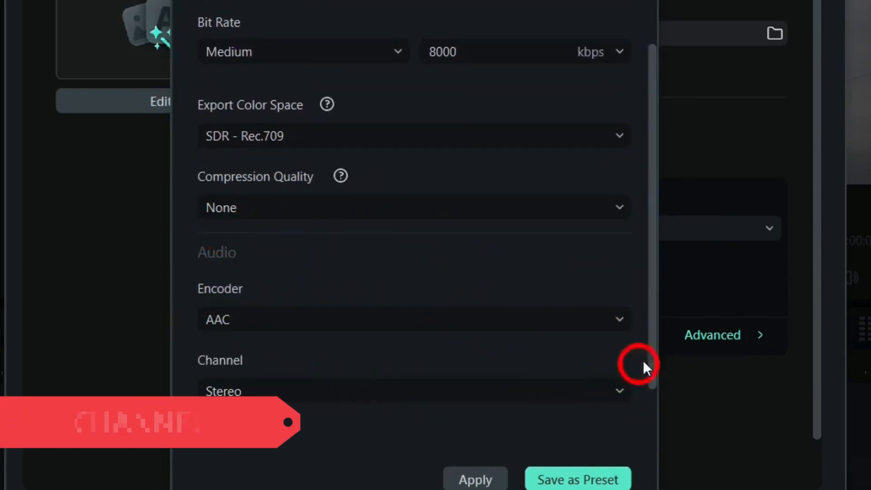
{"action": "left_click", "coordinate": [654, 331]}
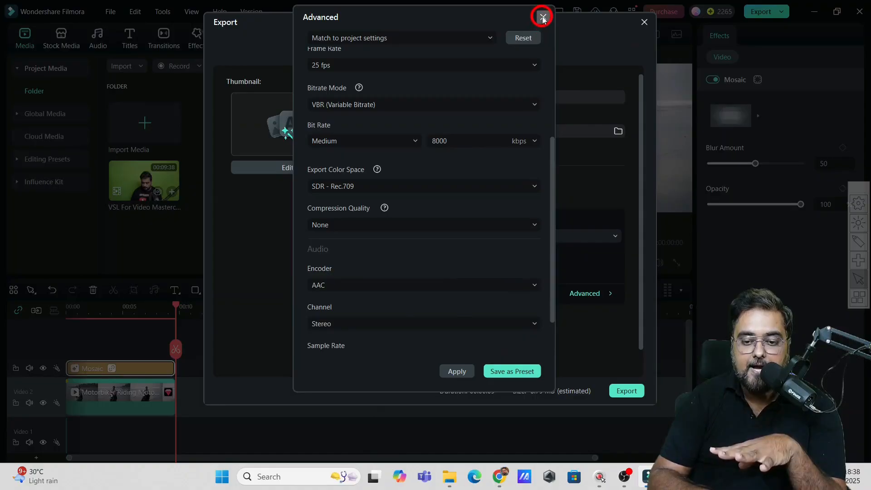
{"action": "left_click", "coordinate": [540, 18]}
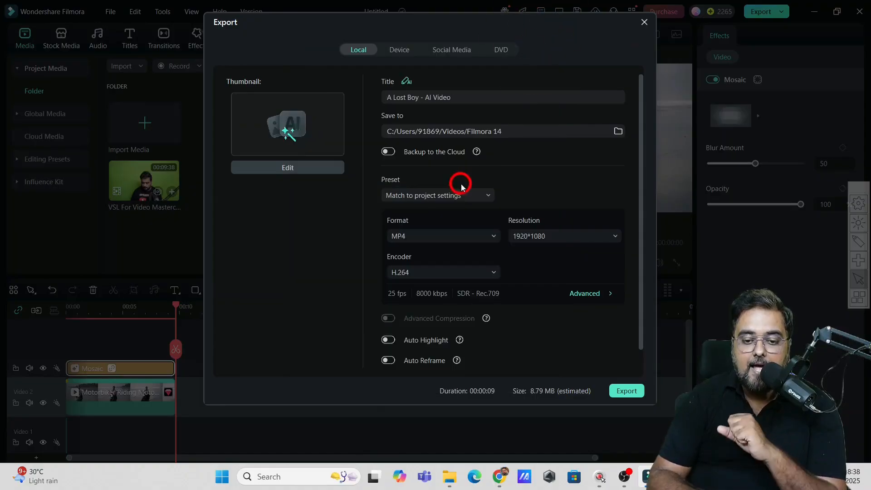
Check the title and save location fields of the export.
{"action": "left_click", "coordinate": [456, 95]}
{"action": "left_click", "coordinate": [364, 104]}
{"action": "left_click", "coordinate": [527, 131]}
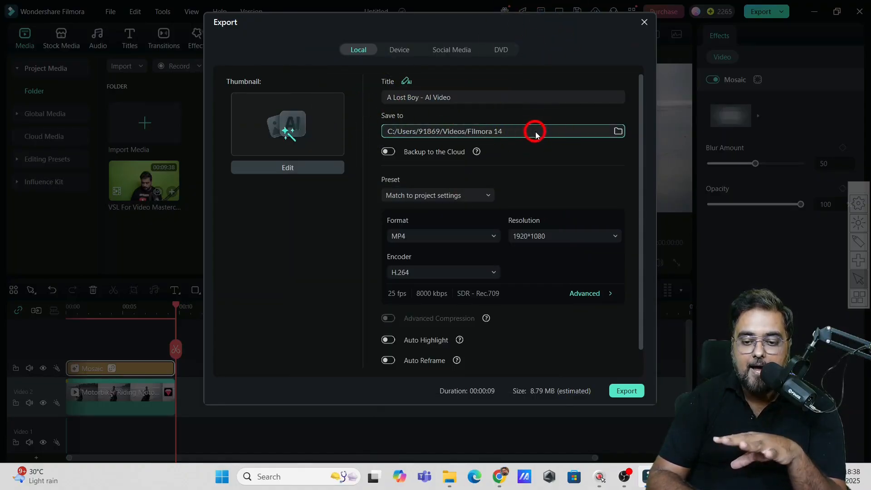
{"action": "left_click", "coordinate": [364, 53]}
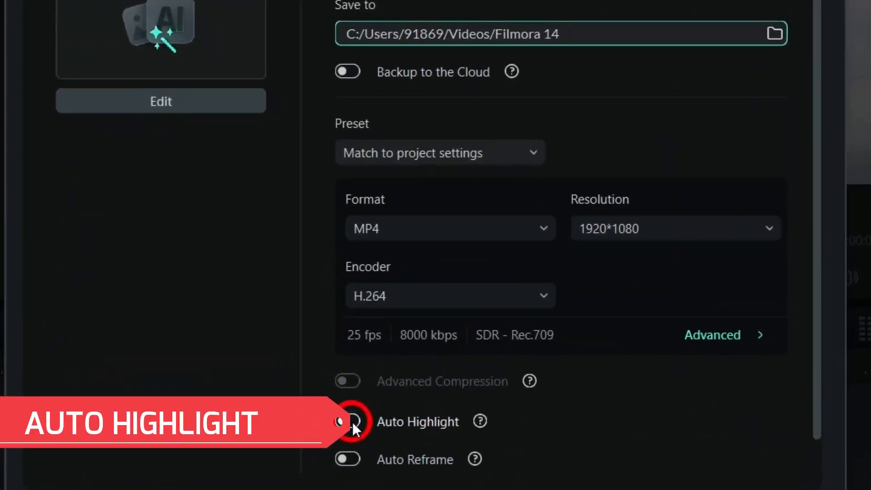
Enable Auto Highlight and Auto Reframe for the export and view the GPU Acceleration option.
{"action": "left_click", "coordinate": [393, 343]}
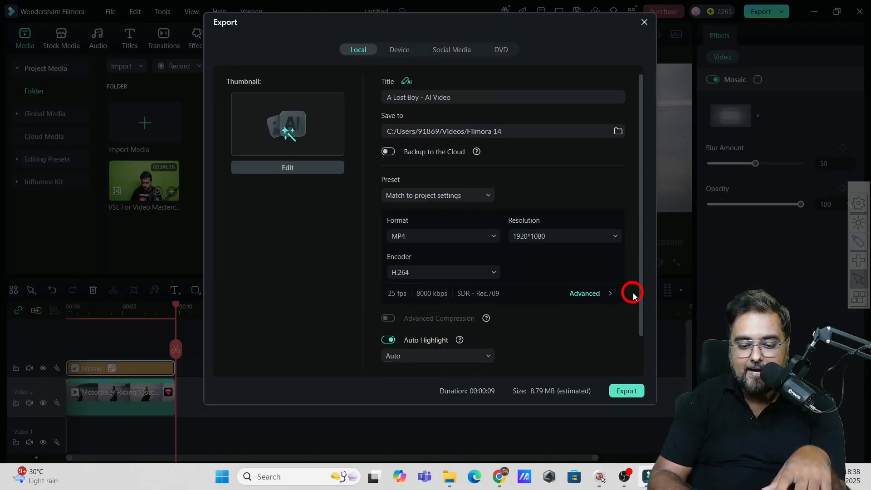
{"action": "left_click_drag", "start_coordinate": [641, 271], "coordinate": [641, 339]}
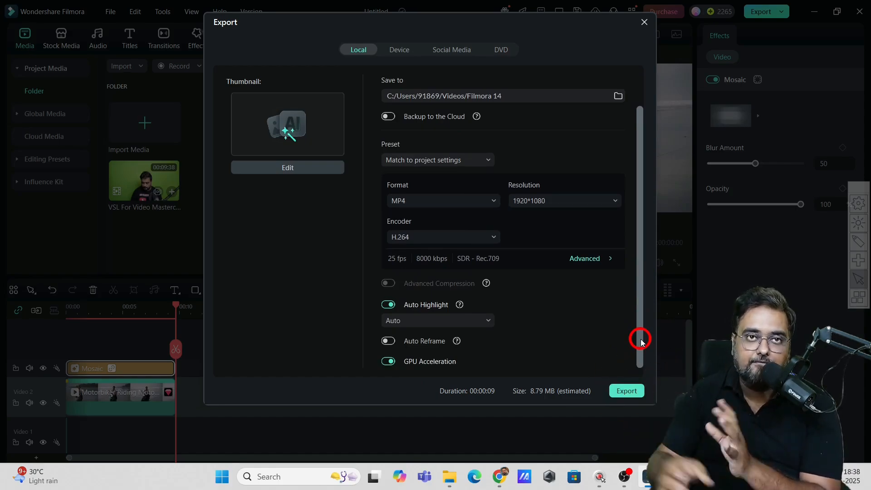
{"action": "left_click", "coordinate": [398, 347]}
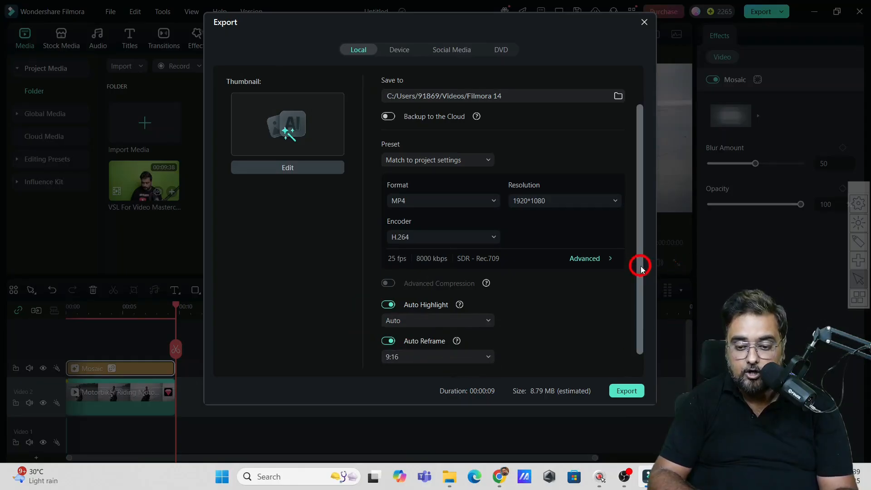
{"action": "scroll", "coordinate": [641, 268], "scroll_direction": "down", "scroll_amount": 1}
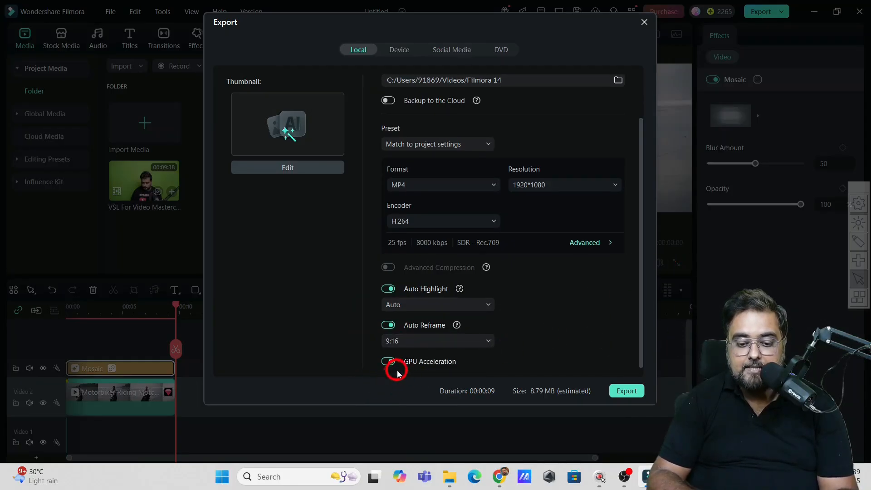
Turn off Auto Reframe and Auto Highlight, and close the export settings without exporting.
{"action": "left_click", "coordinate": [398, 372]}
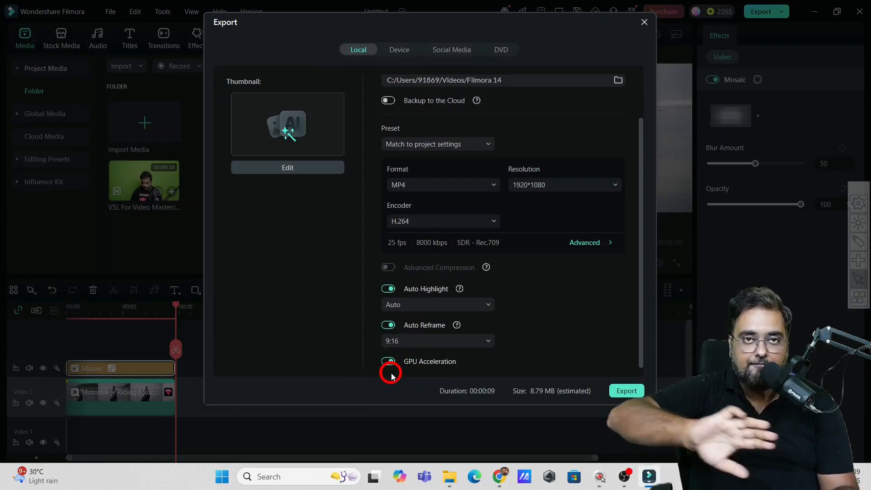
{"action": "left_click", "coordinate": [349, 385]}
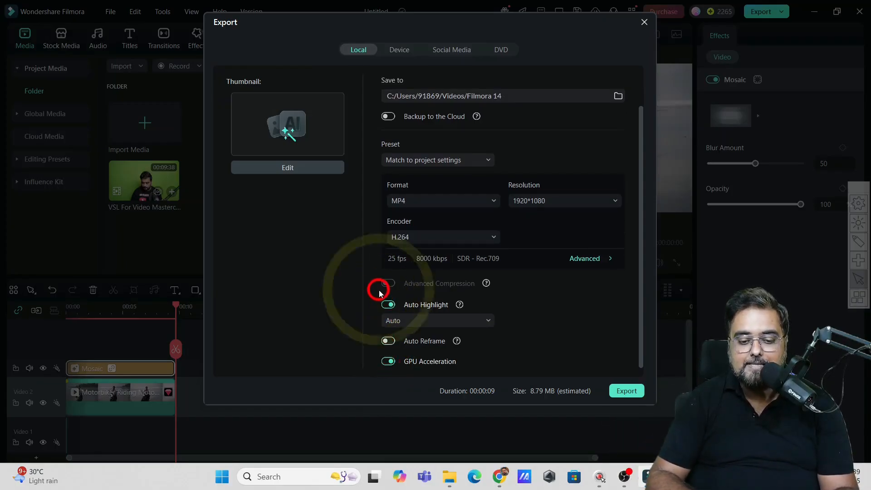
{"action": "left_click", "coordinate": [383, 303]}
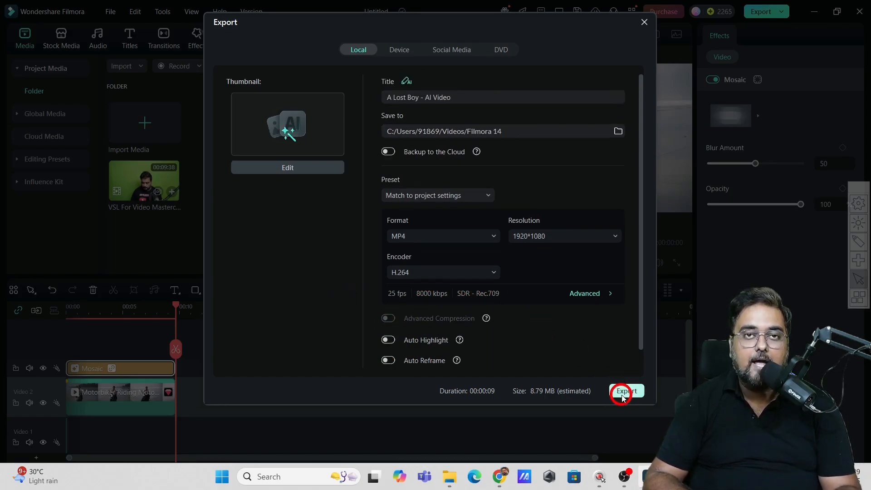
{"action": "left_click", "coordinate": [642, 24]}
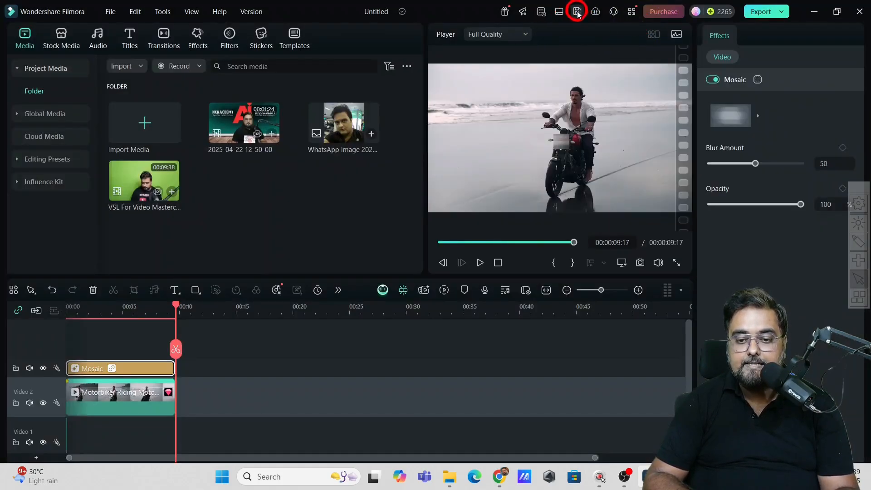